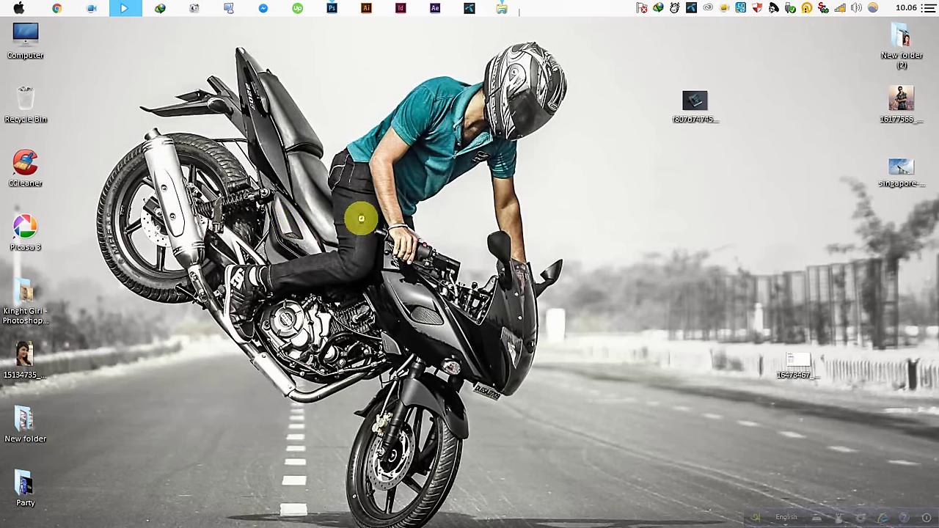
# View the business card reference image, scrolling through it, then close it.
pyautogui.doubleClick(695, 106)
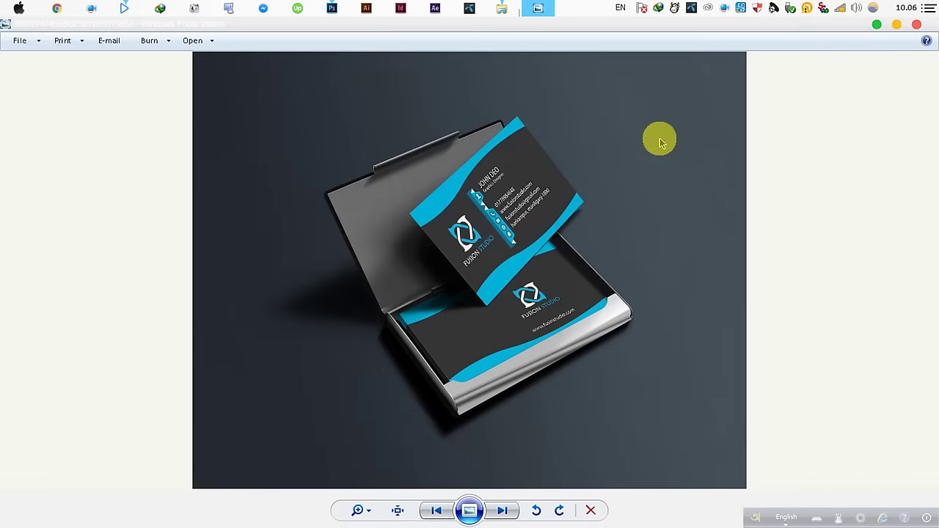
pyautogui.scroll(2, 495, 169)
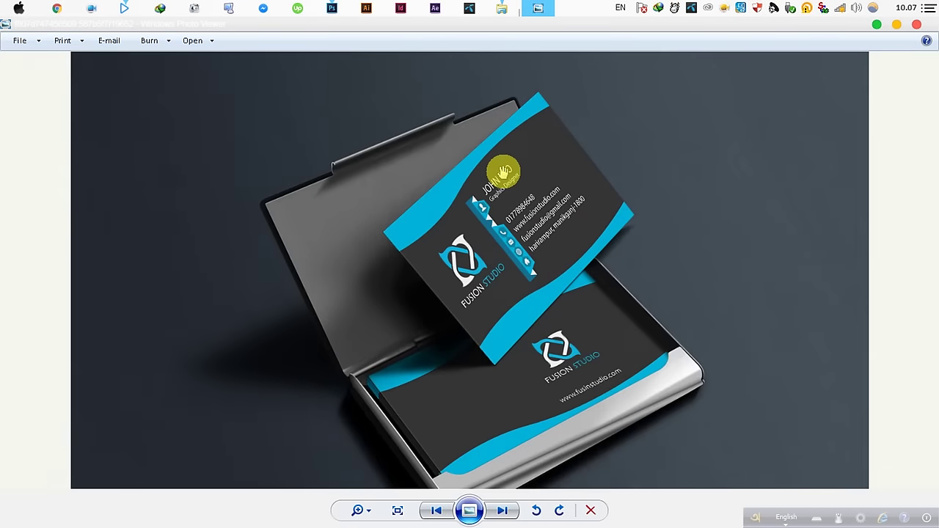
pyautogui.scroll(-3, 535, 296)
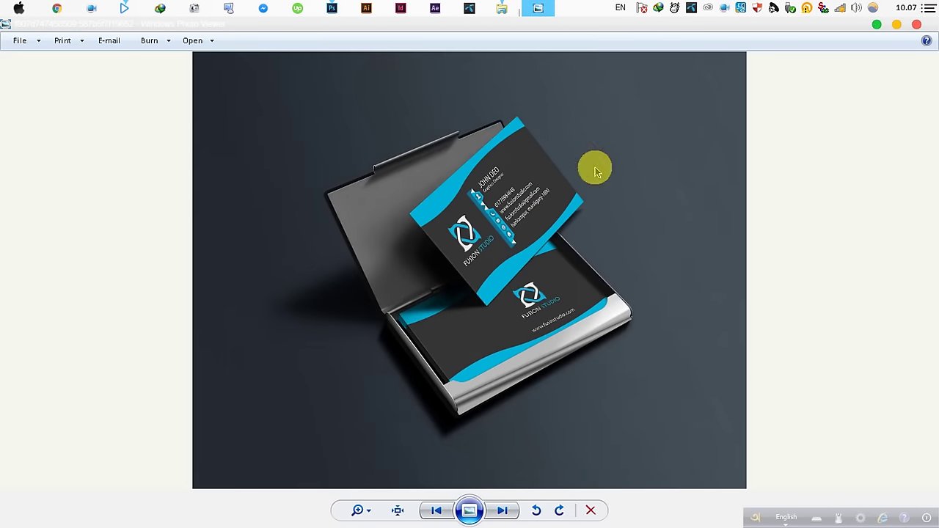
pyautogui.click(917, 24)
pyautogui.moveTo(502, 8)
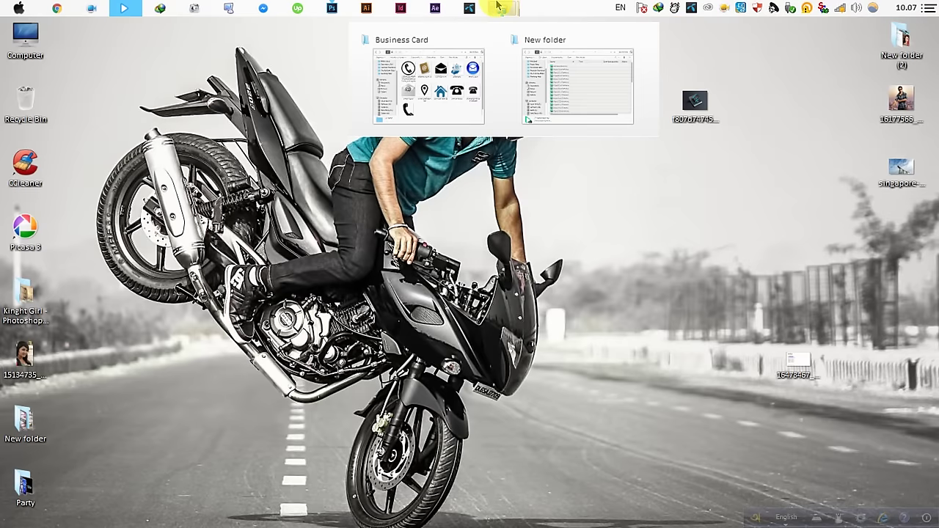
# Browse the Business Card icon folder, recheck the reference image, then bring up Photoshop.
pyautogui.click(449, 71)
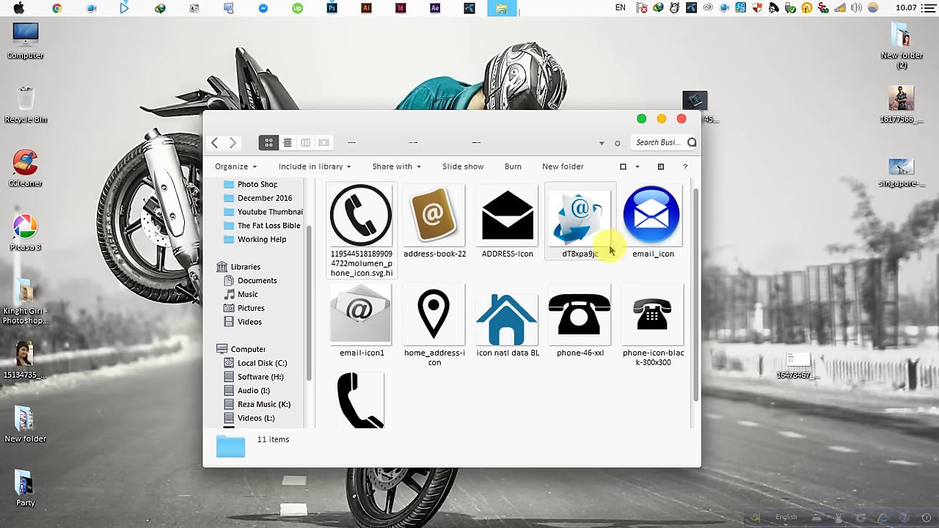
pyautogui.click(641, 121)
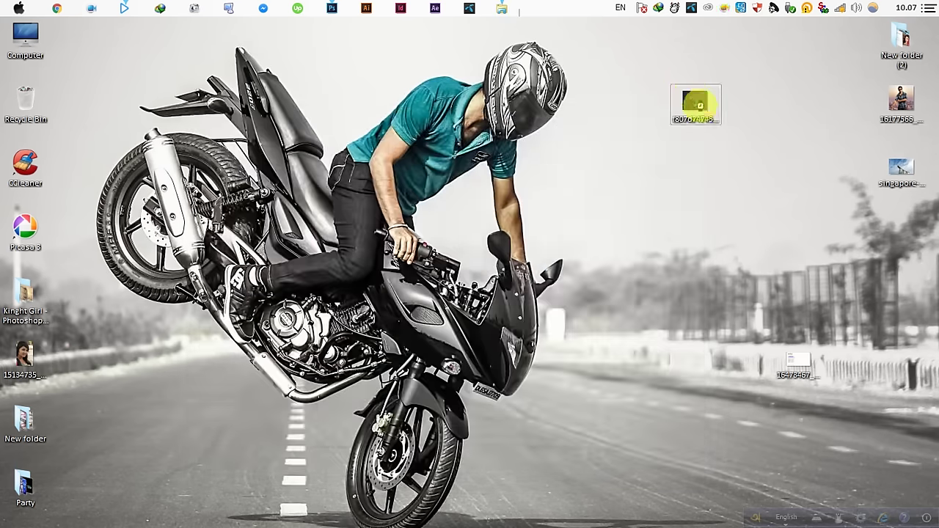
pyautogui.doubleClick(706, 107)
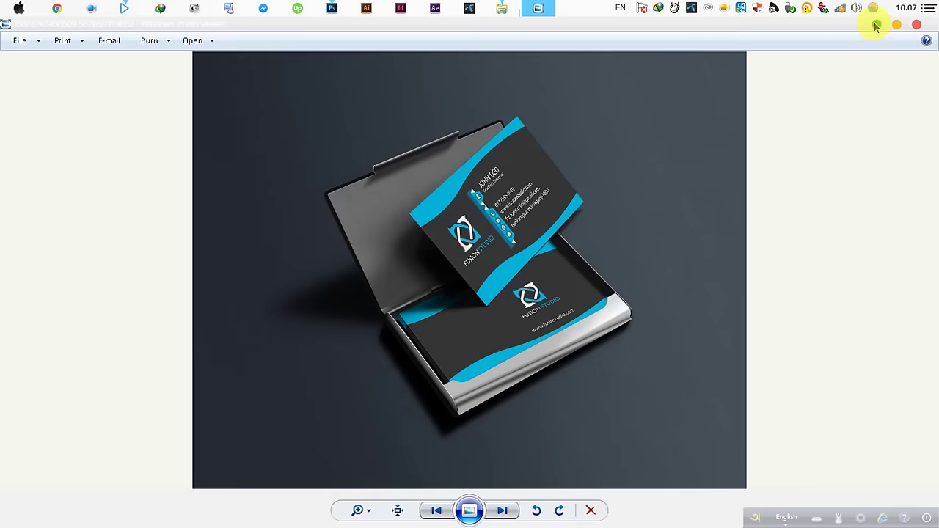
pyautogui.click(876, 26)
pyautogui.click(326, 7)
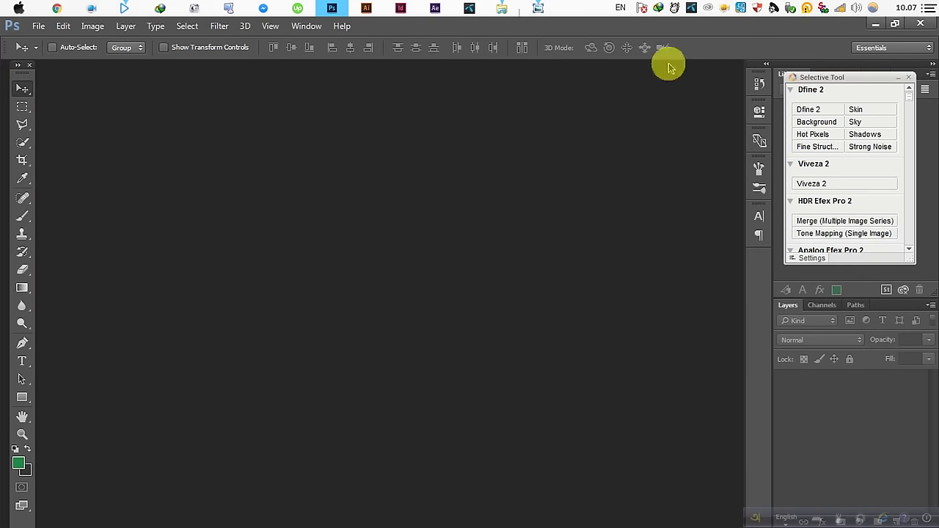
# Create a new 3.75 × 2.25 inch, 300 ppi CMYK document with a white background.
pyautogui.click(30, 28)
pyautogui.click(44, 41)
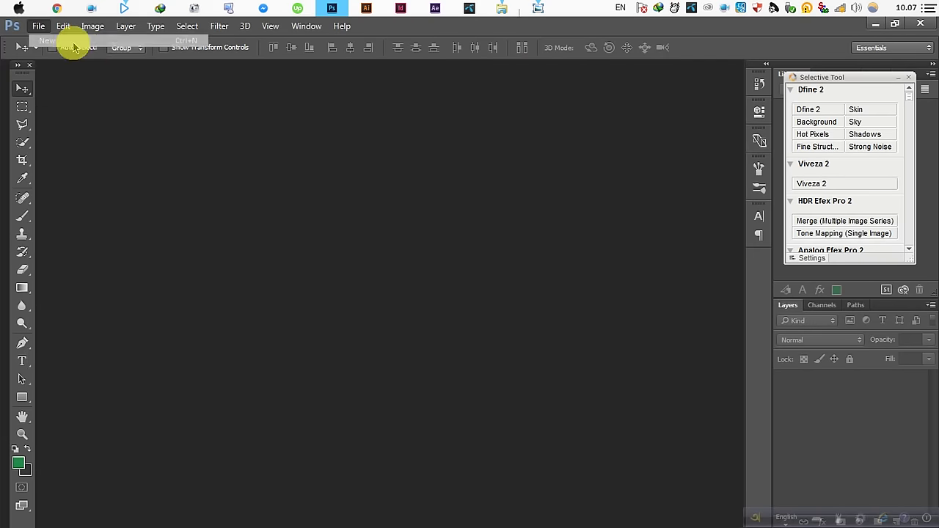
pyautogui.click(410, 257)
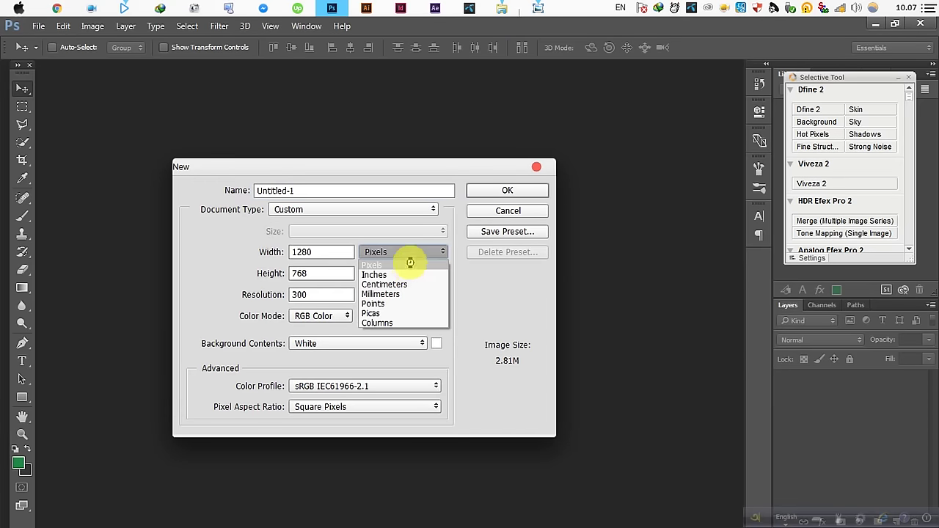
pyautogui.click(406, 271)
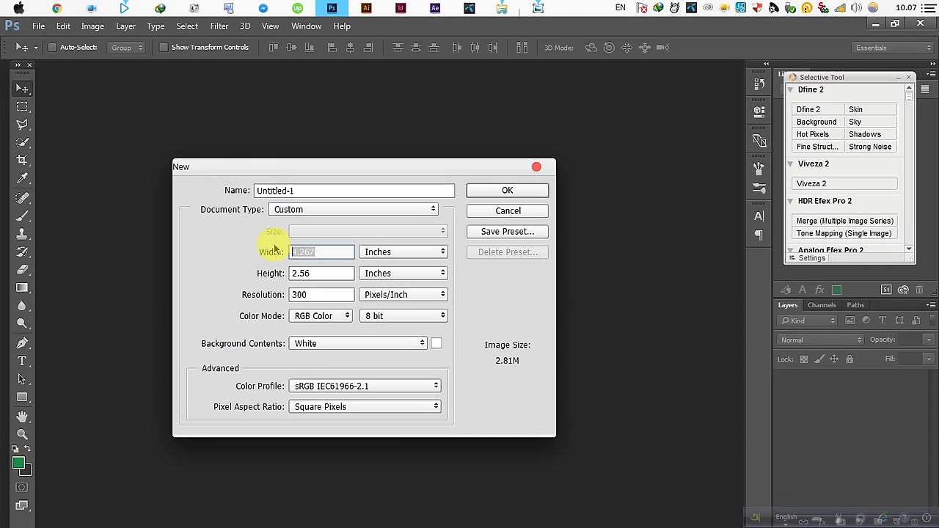
pyautogui.write('3.75')
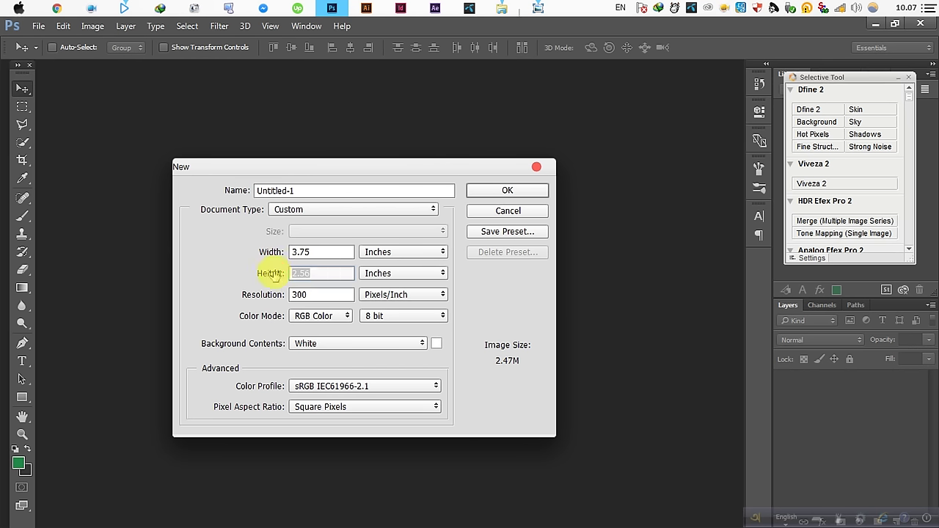
pyautogui.write('.')
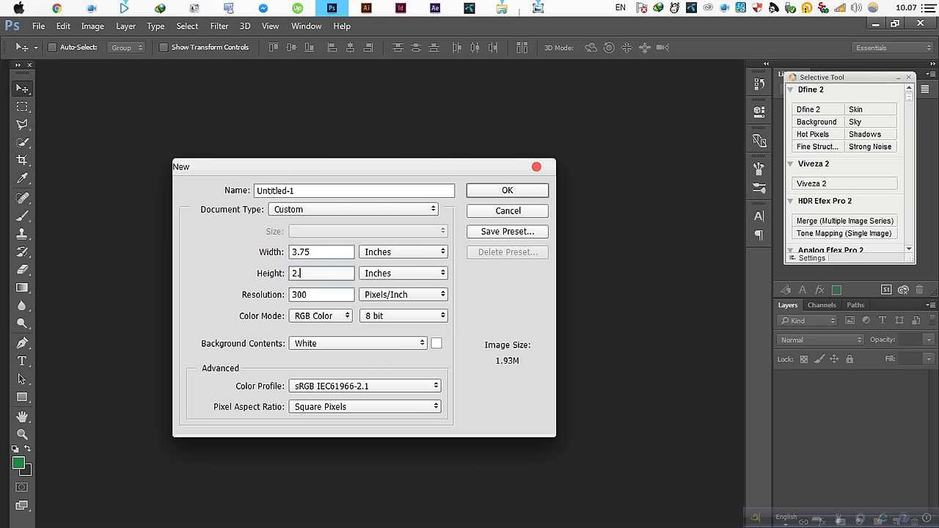
pyautogui.click(321, 317)
pyautogui.click(323, 364)
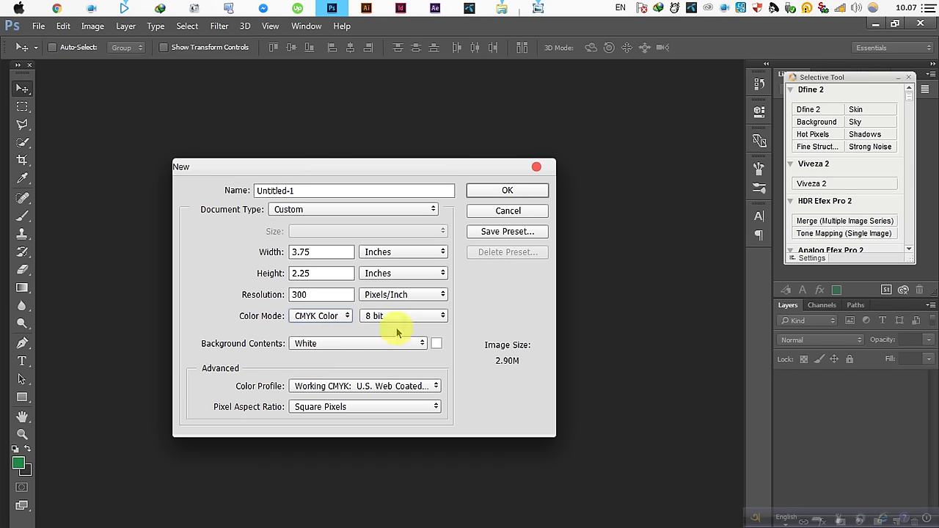
pyautogui.click(506, 192)
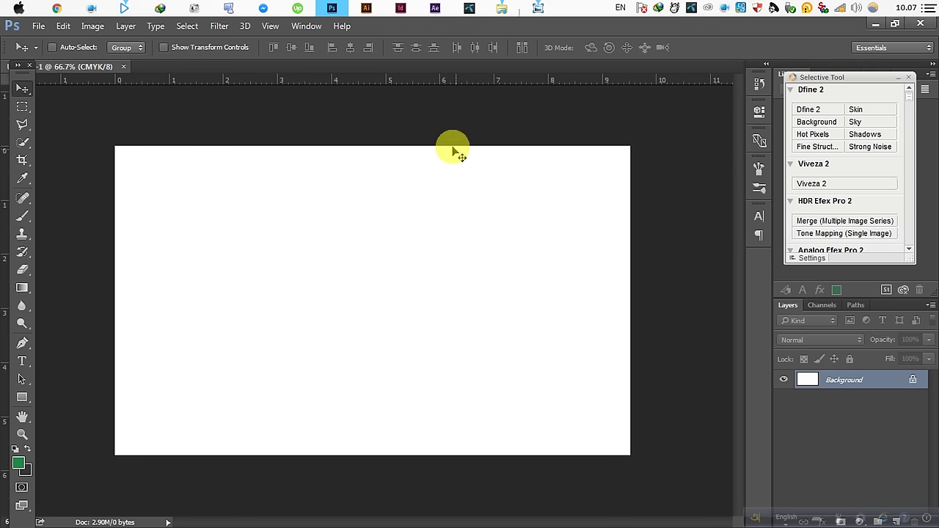
# Create Untitled-2 at 3.50 × 2.00 inches, 300 ppi CMYK, and fill it with green.
pyautogui.click(38, 28)
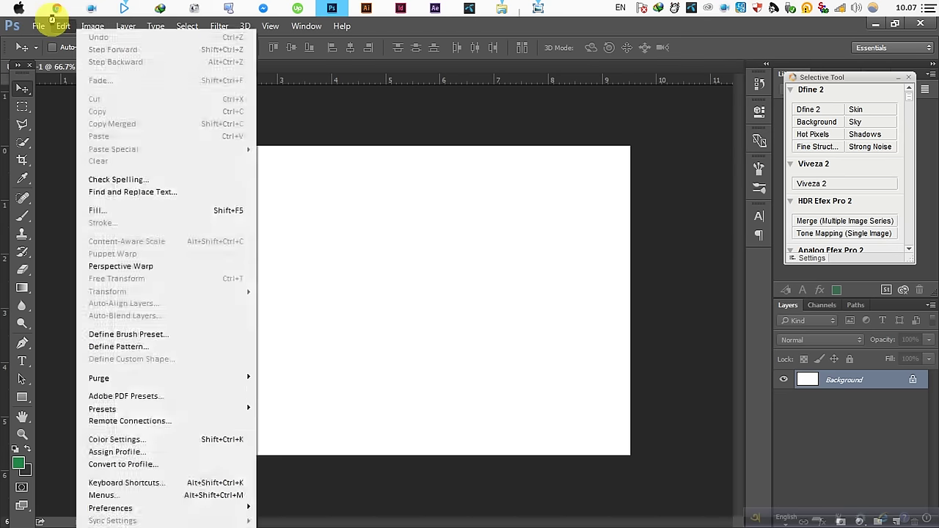
pyautogui.click(52, 41)
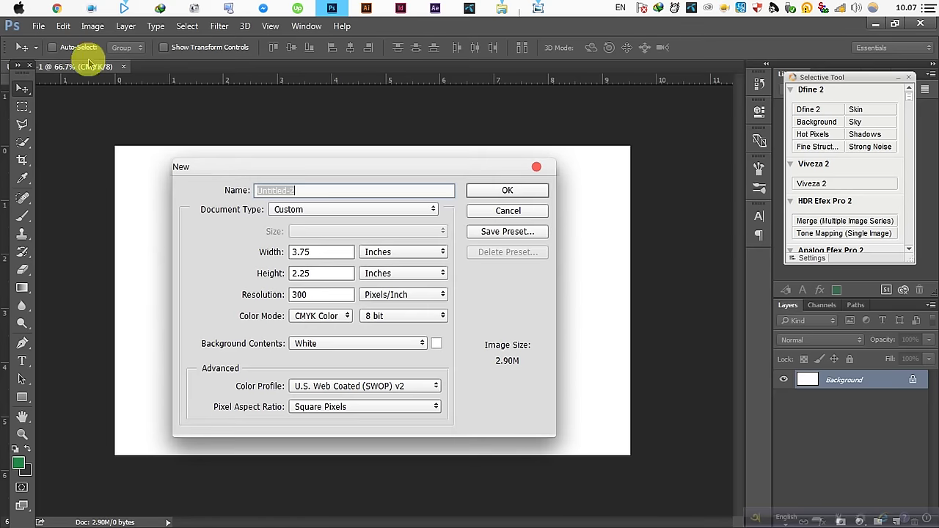
pyautogui.doubleClick(306, 256)
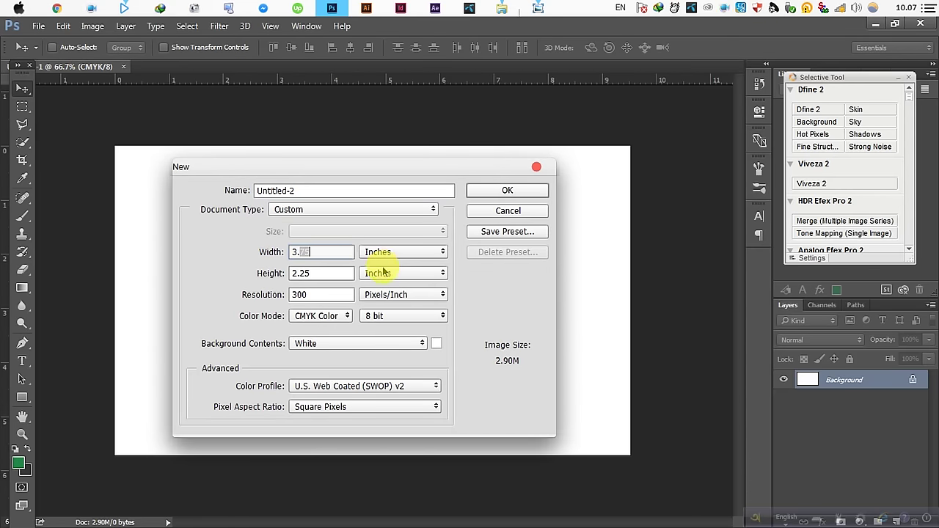
pyautogui.write('5')
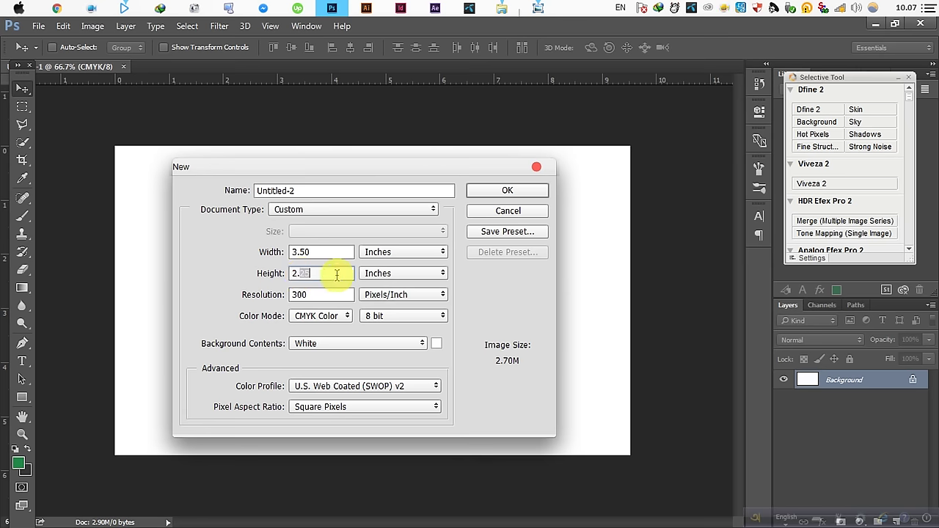
pyautogui.write('00')
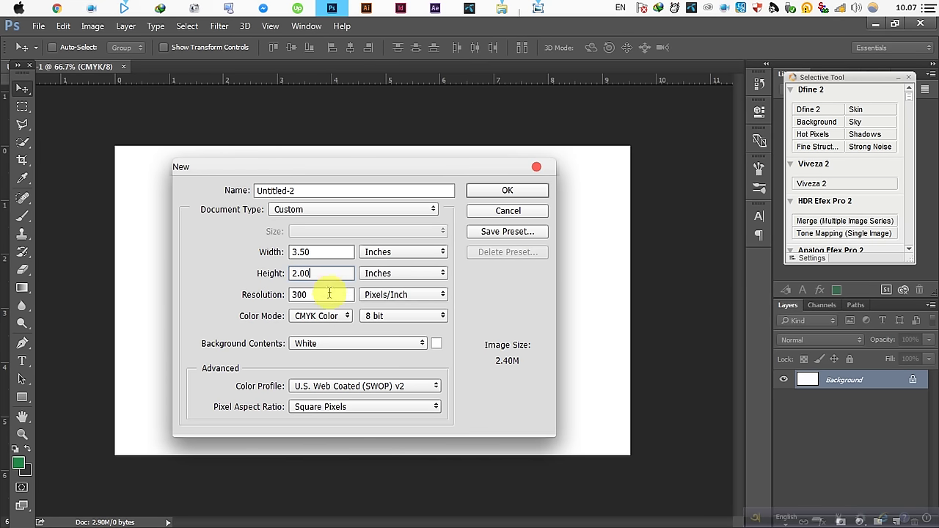
pyautogui.click(508, 192)
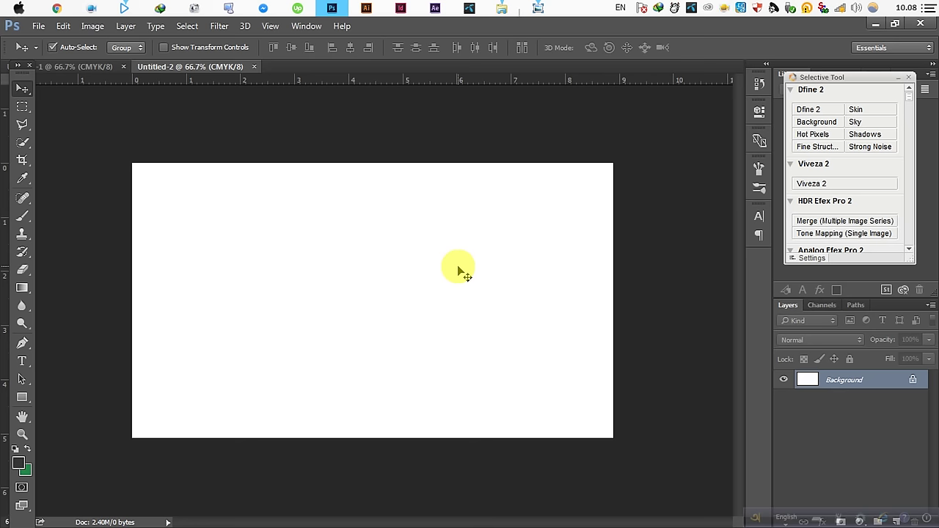
pyautogui.hotkey('ctrl', 'BackSpace')
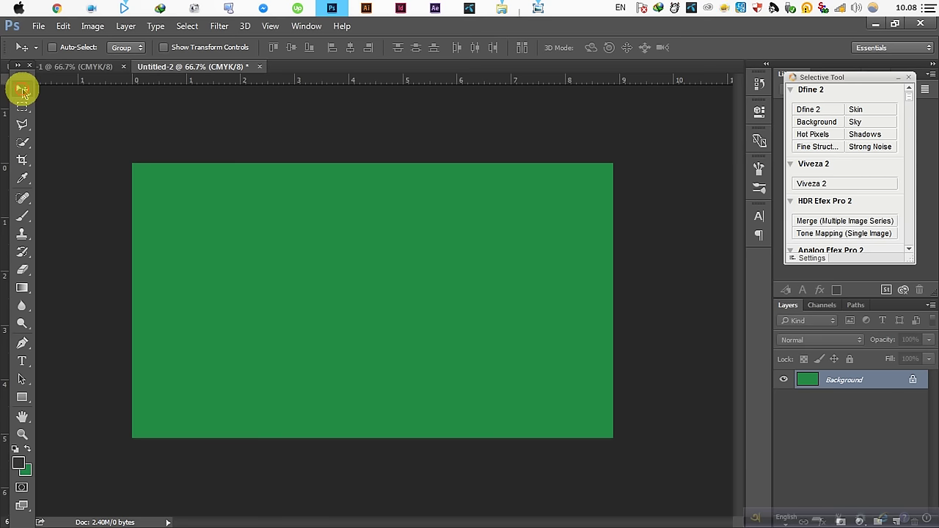
# Drag the green layer into Untitled-1 as Layer 1, centre it vertically, then deselect.
pyautogui.moveTo(284, 220); pyautogui.dragTo(91, 70)
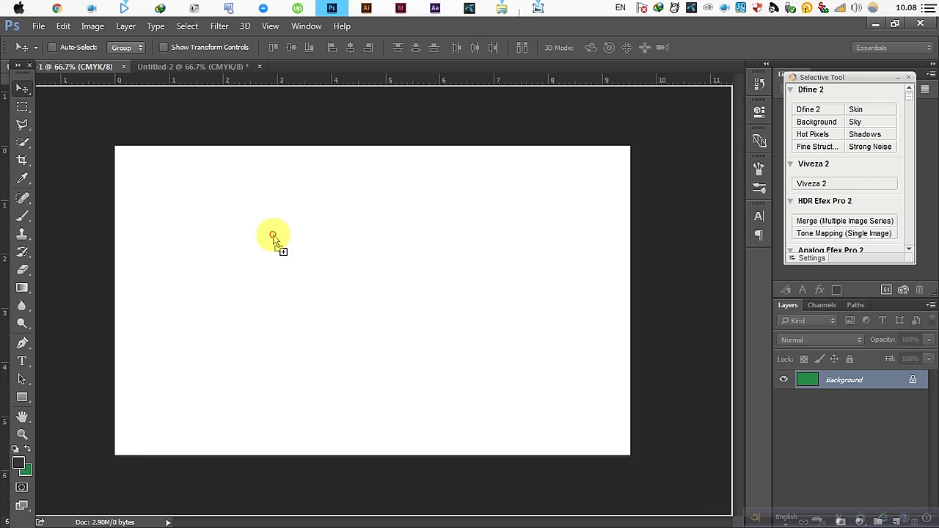
pyautogui.moveTo(91, 70); pyautogui.dragTo(275, 242)
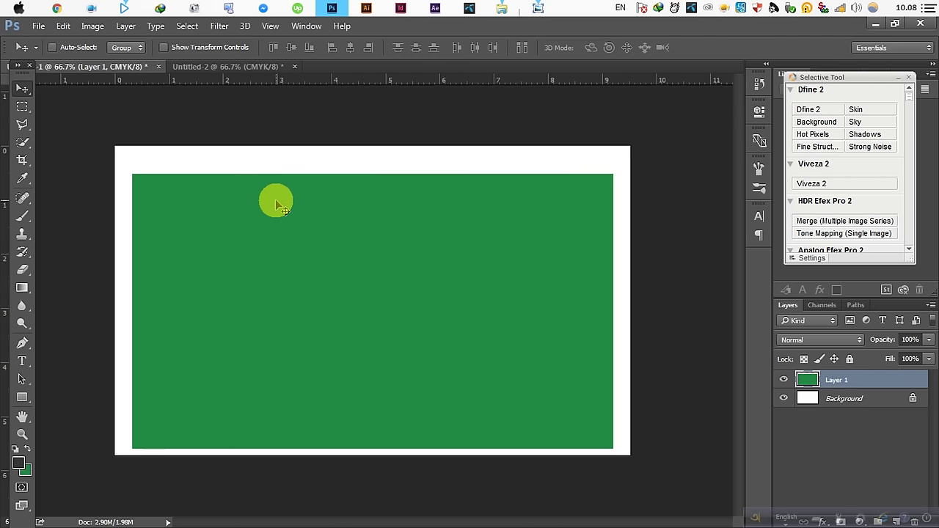
pyautogui.hotkey('ctrl', 'a')
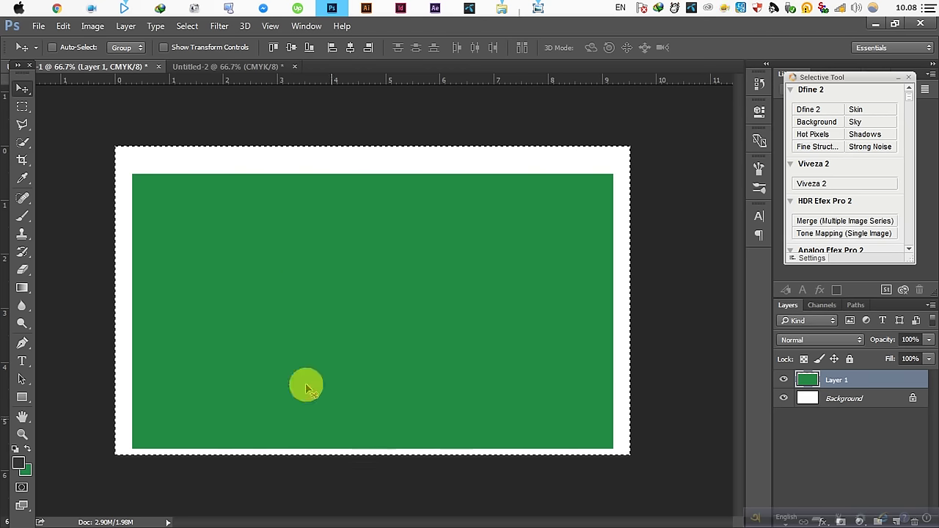
pyautogui.click(292, 49)
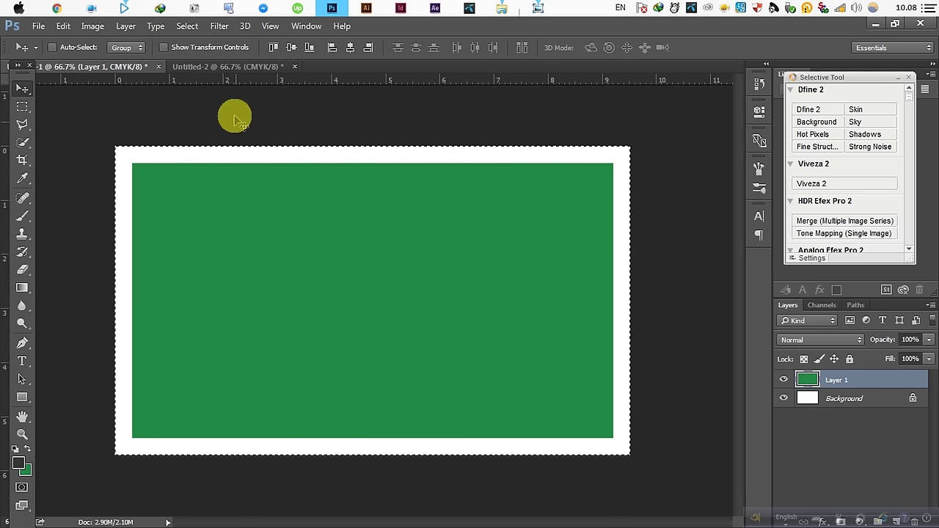
pyautogui.click(188, 25)
pyautogui.click(194, 52)
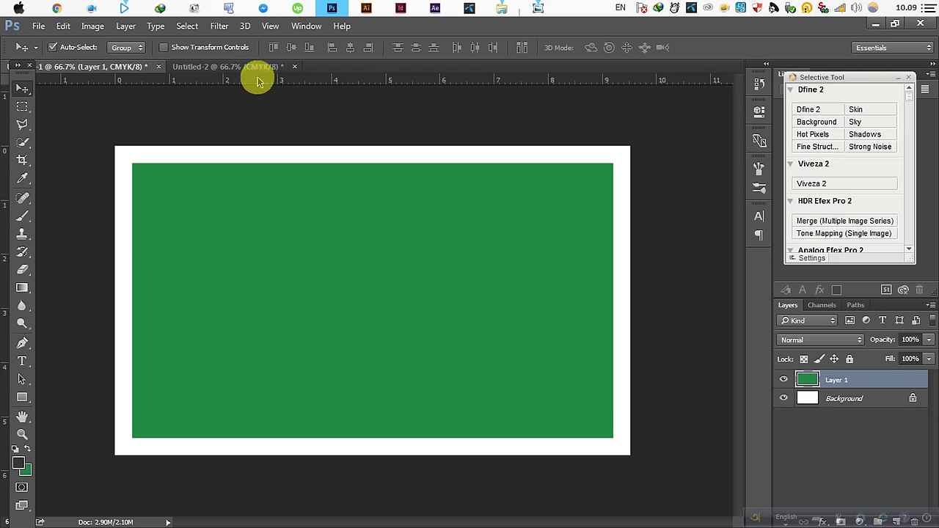
# Add guides along the green rectangle's top, left, bottom and right edges.
pyautogui.press('ctrl')
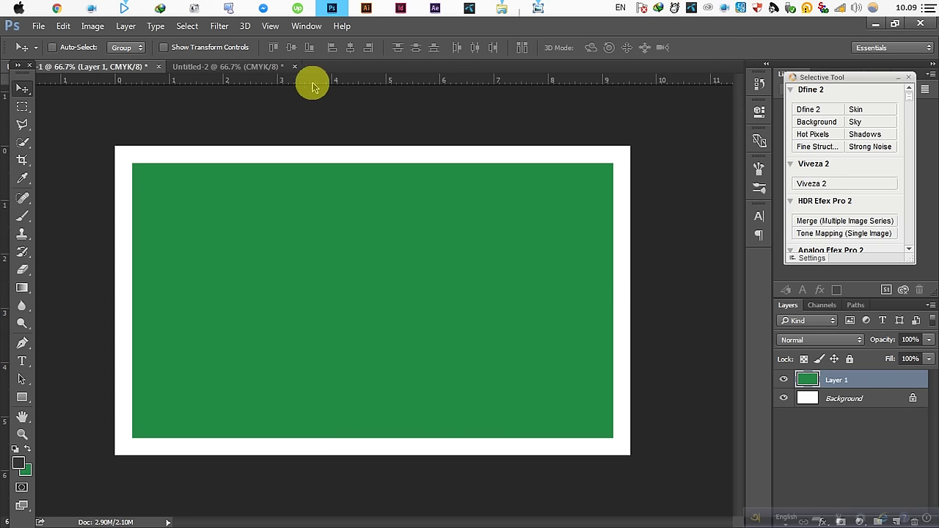
pyautogui.moveTo(274, 84); pyautogui.dragTo(273, 163)
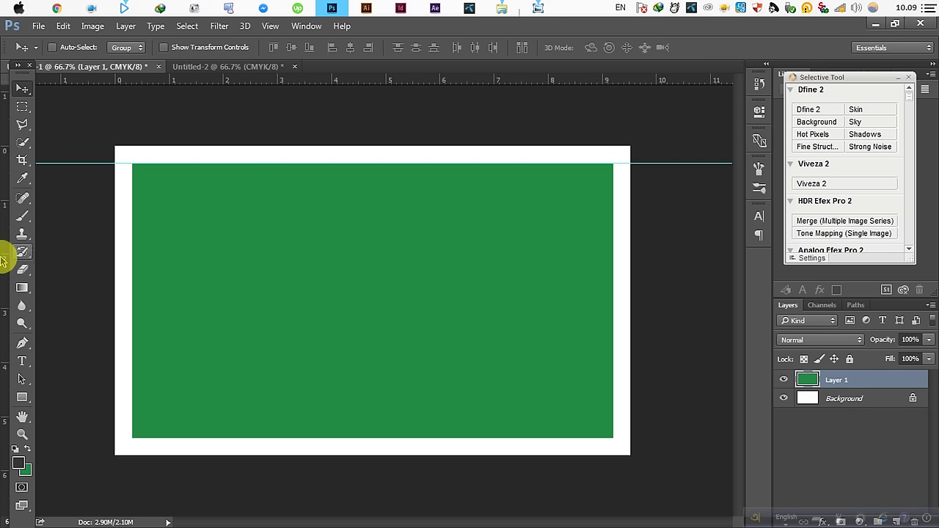
pyautogui.moveTo(3, 274); pyautogui.dragTo(133, 287)
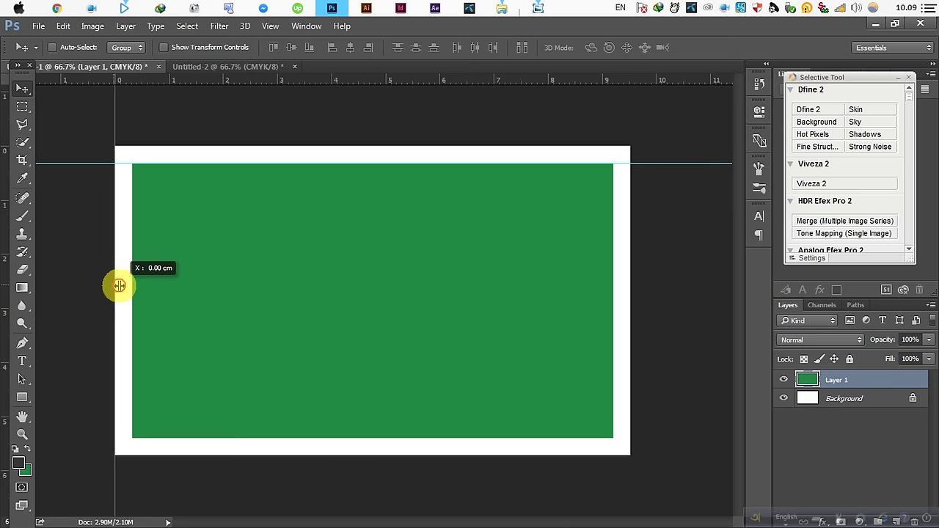
pyautogui.moveTo(293, 83); pyautogui.dragTo(319, 438)
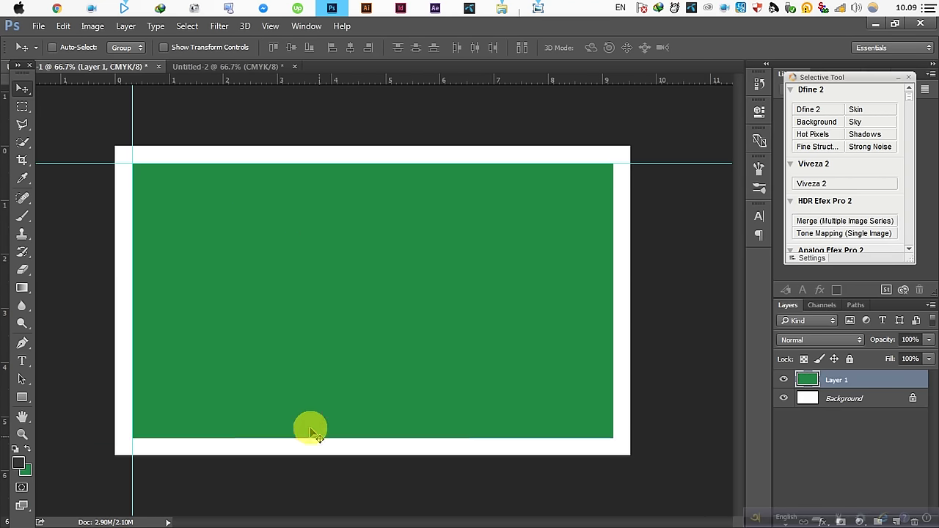
pyautogui.moveTo(16, 317); pyautogui.dragTo(613, 304)
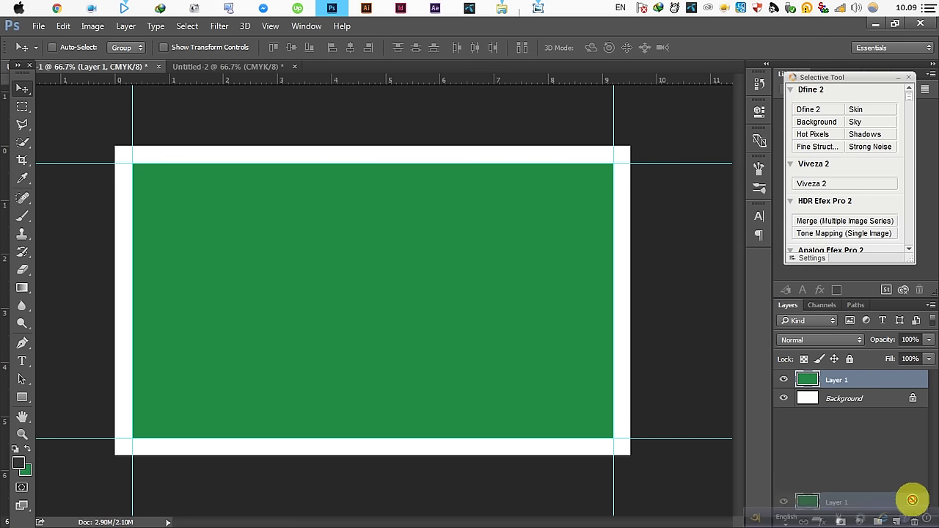
# Move the language bar aside and delete the green Layer 1.
pyautogui.moveTo(876, 380); pyautogui.dragTo(907, 503)
pyautogui.moveTo(756, 517); pyautogui.dragTo(501, 516)
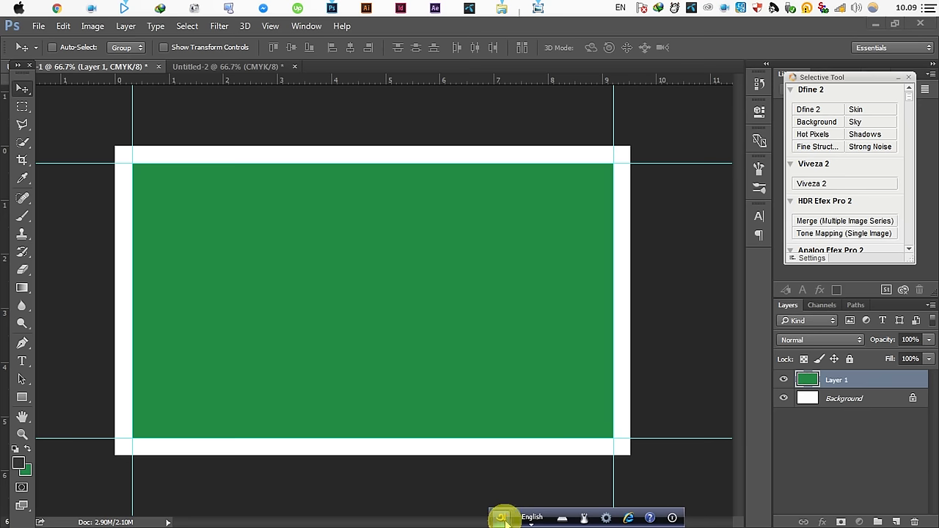
pyautogui.moveTo(887, 377); pyautogui.dragTo(901, 514)
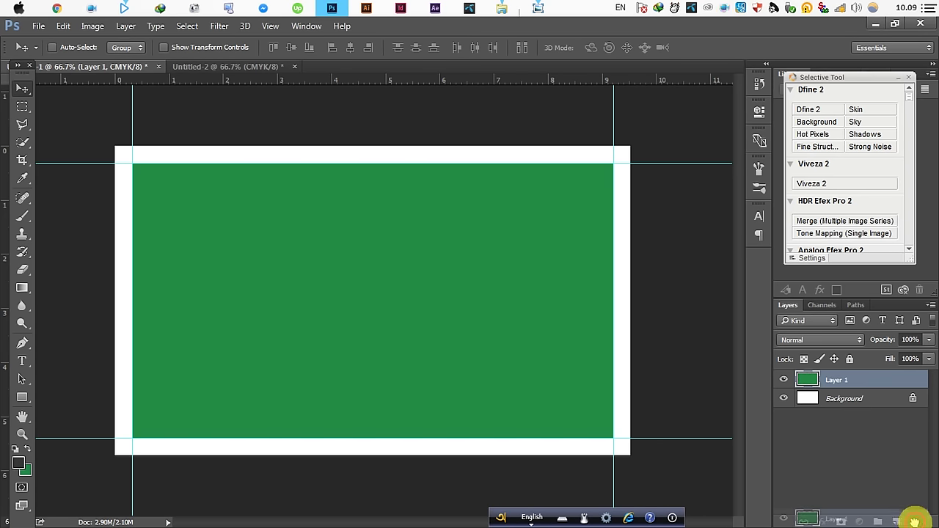
pyautogui.moveTo(916, 523); pyautogui.dragTo(916, 521)
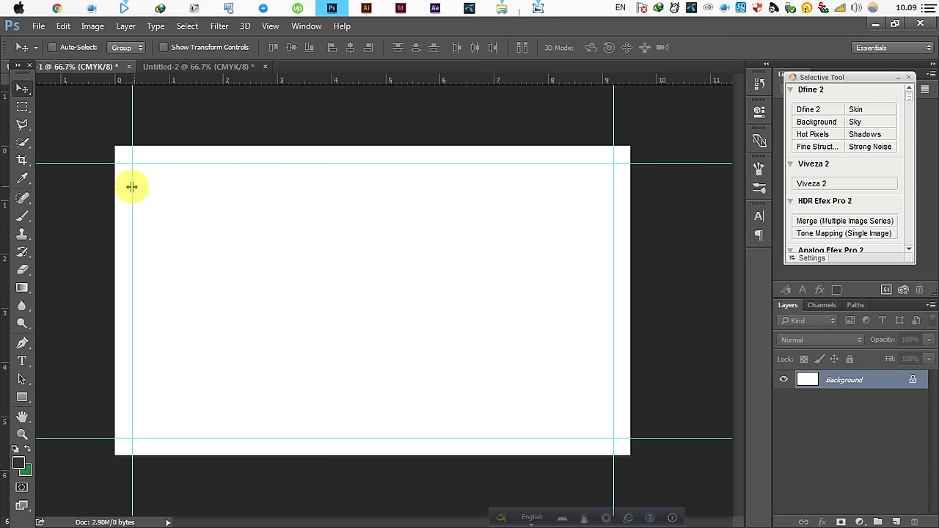
# Zoom in on the card's top-left corner to check the guides, then zoom back out.
pyautogui.keyDown('ctrl'); pyautogui.click(117, 162); pyautogui.keyUp('ctrl')
pyautogui.keyDown('ctrl'); pyautogui.click(195, 207); pyautogui.keyUp('ctrl')
pyautogui.keyDown('ctrl'); pyautogui.click(242, 272); pyautogui.keyUp('ctrl')
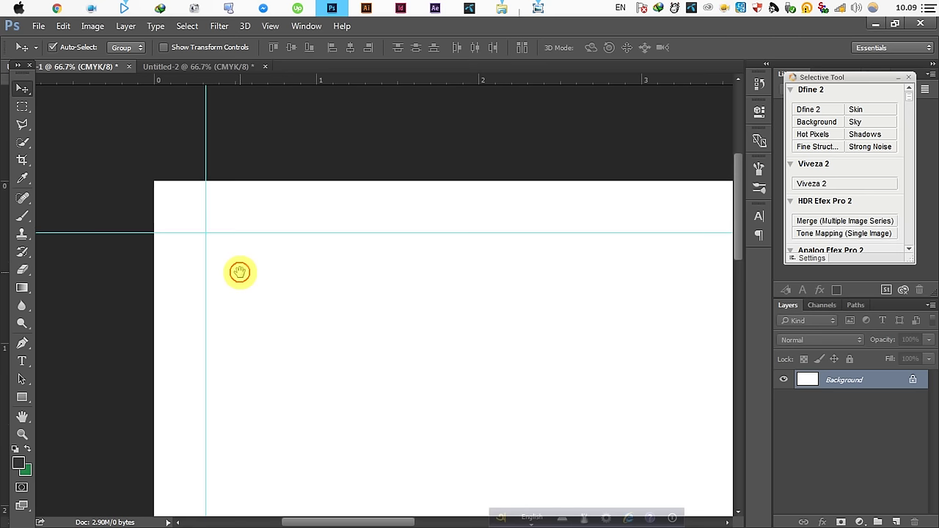
pyautogui.keyDown('ctrl'); pyautogui.keyDown('alt'); pyautogui.click(302, 252); pyautogui.keyUp('alt'); pyautogui.keyUp('ctrl')
pyautogui.keyDown('ctrl'); pyautogui.keyDown('alt'); pyautogui.click(309, 254); pyautogui.keyUp('alt'); pyautogui.keyUp('ctrl')
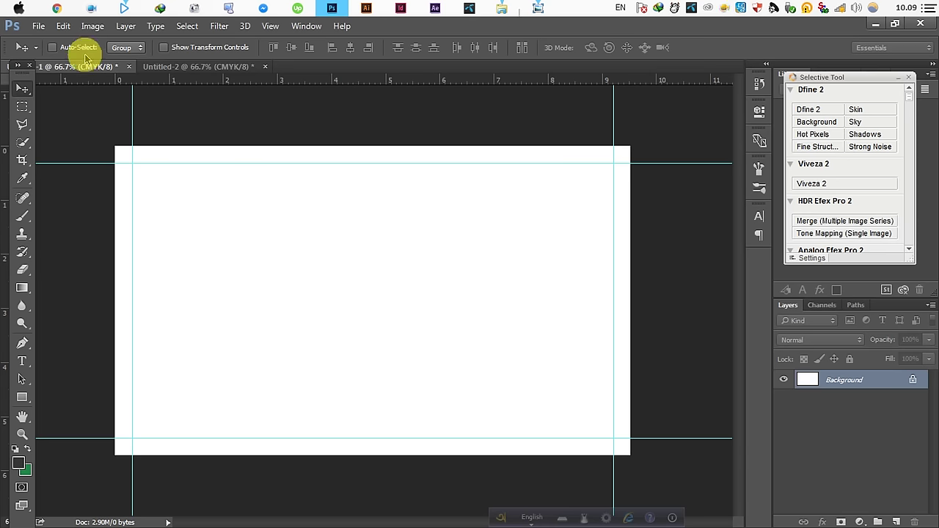
pyautogui.click(38, 26)
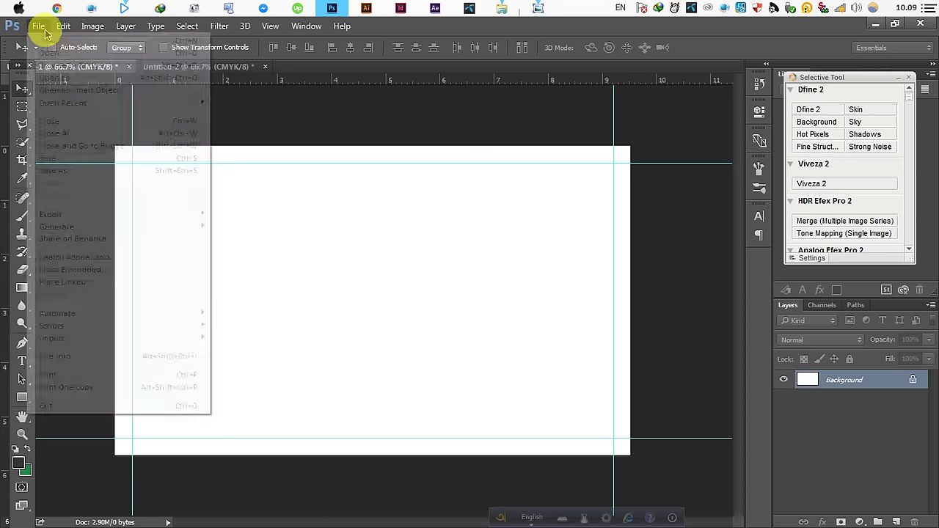
# Create Untitled-3 at 3.25 × 1.75 inches, 300 ppi CMYK, fill it green, and drag it toward the card.
pyautogui.click(47, 40)
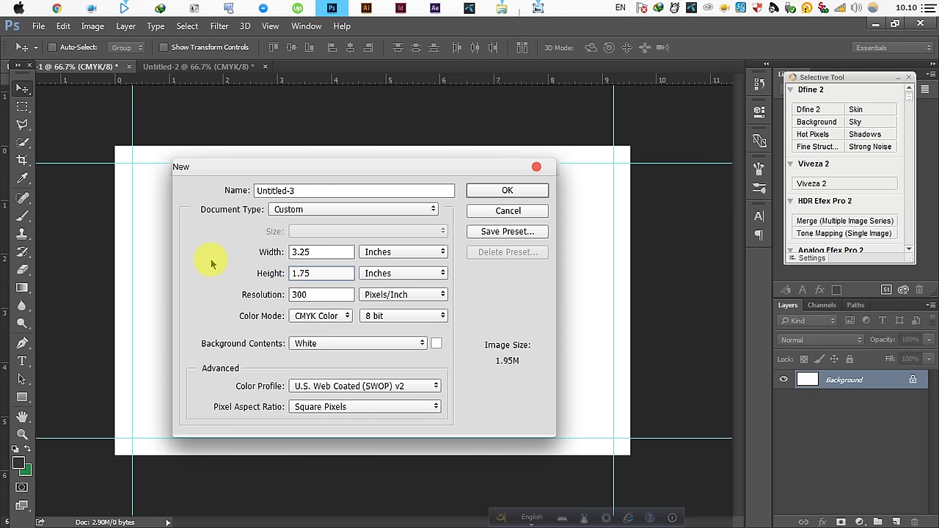
pyautogui.click(514, 191)
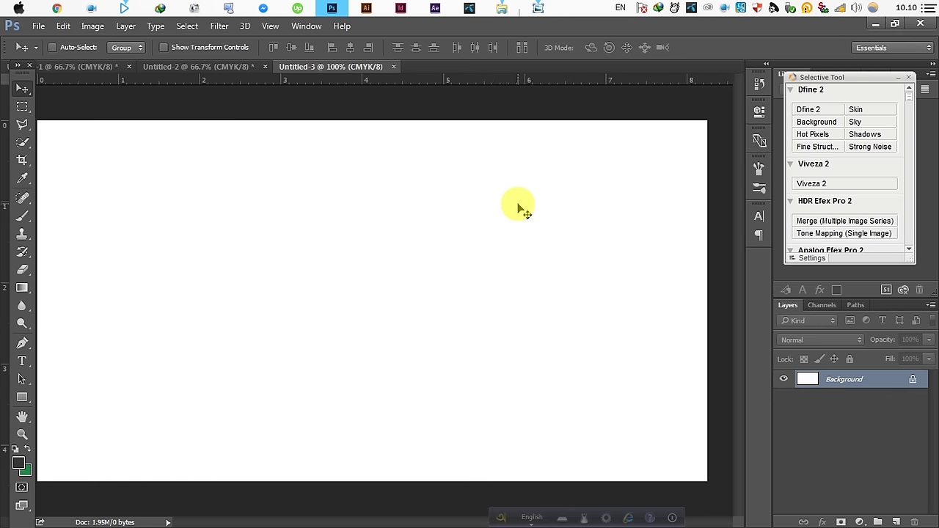
pyautogui.keyDown('alt'); pyautogui.click(390, 195); pyautogui.keyUp('alt')
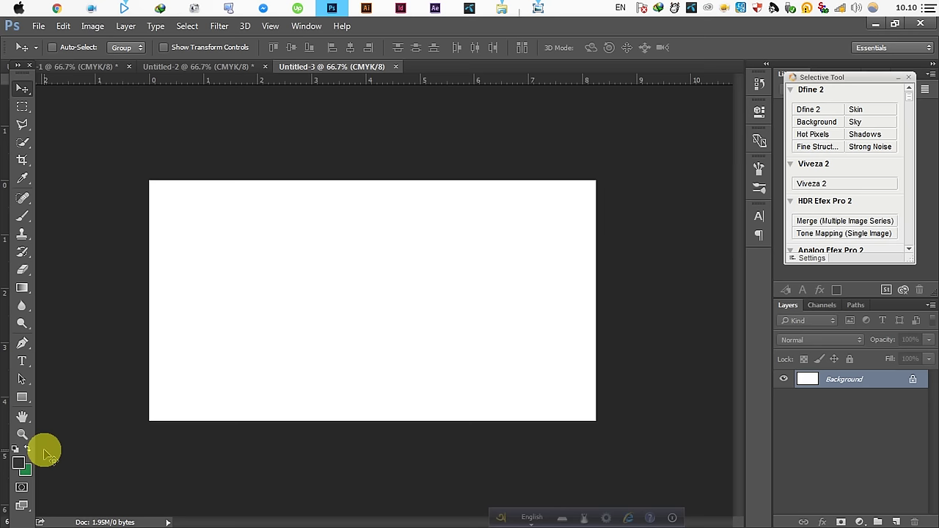
pyautogui.hotkey('ctrl', 'BackSpace')
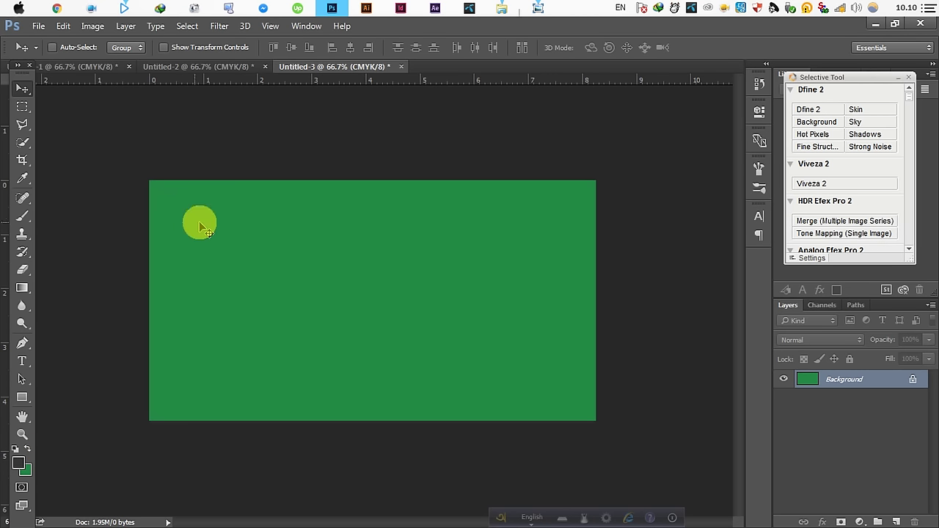
pyautogui.moveTo(308, 239)
pyautogui.mouseDown()
pyautogui.moveTo(172, 70)
pyautogui.moveTo(90, 69)
pyautogui.moveTo(355, 270)
pyautogui.mouseUp()
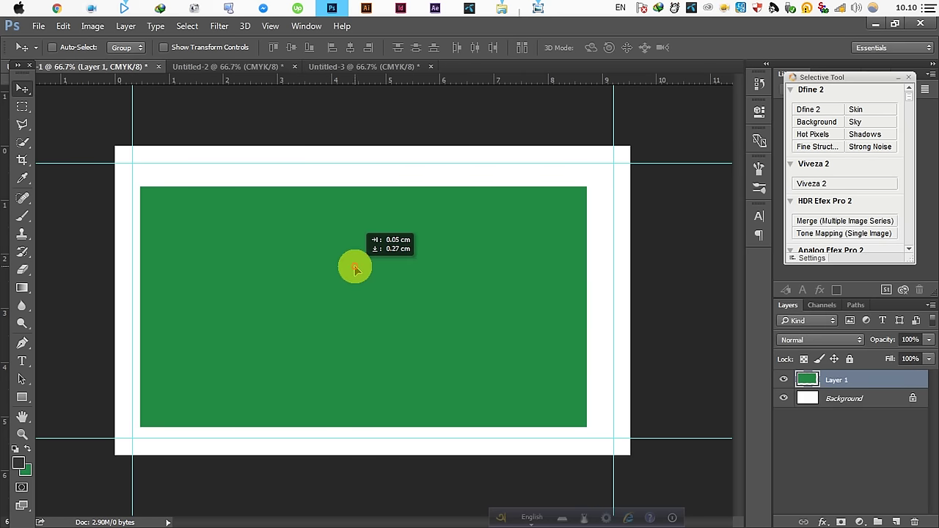
# Close Untitled-2 and Untitled-3 without saving, keeping the green Layer 1 in the card.
pyautogui.click(295, 66)
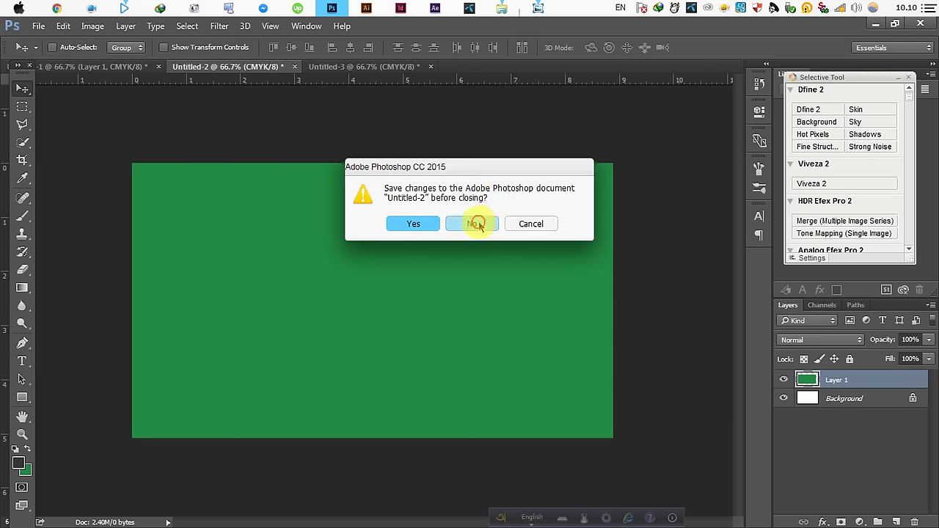
pyautogui.click(472, 224)
pyautogui.click(299, 66)
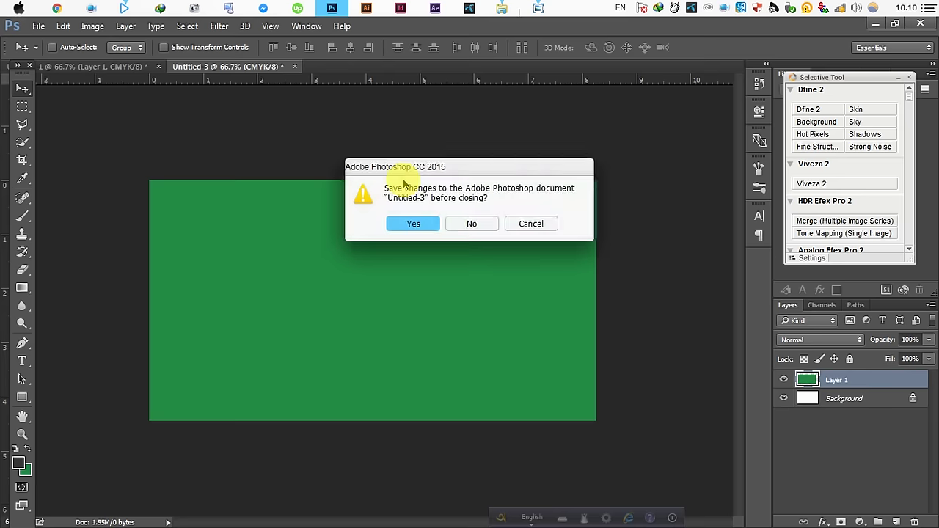
pyautogui.click(476, 224)
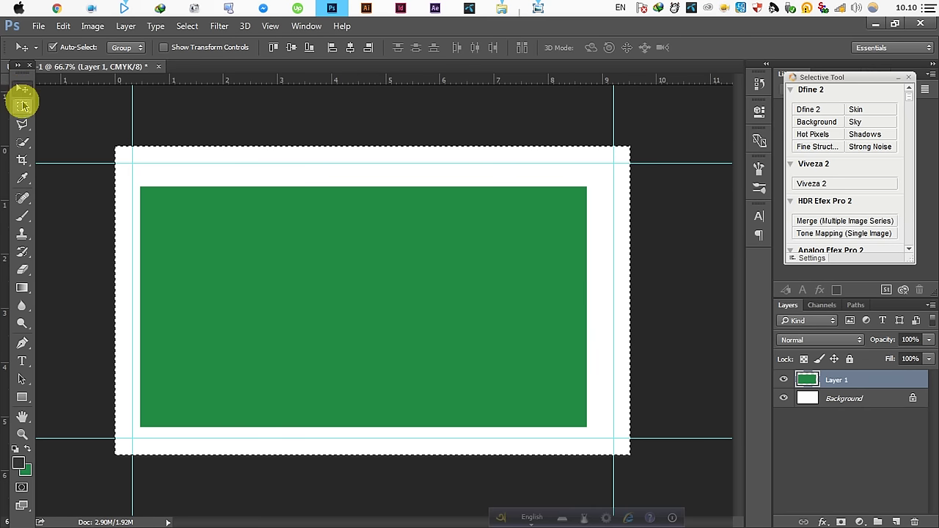
pyautogui.press('ctrl')
# Centre the green rectangle vertically and horizontally on the card, then deselect it.
pyautogui.click(291, 48)
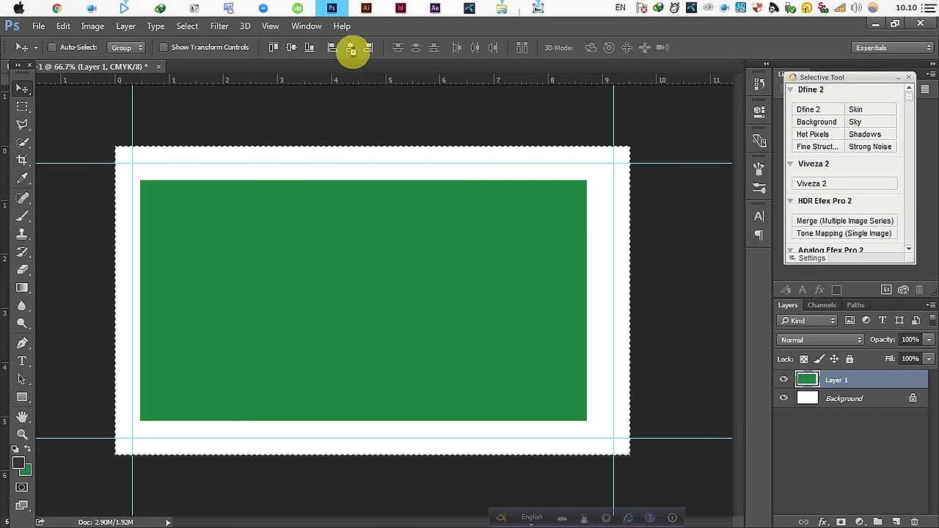
pyautogui.click(351, 47)
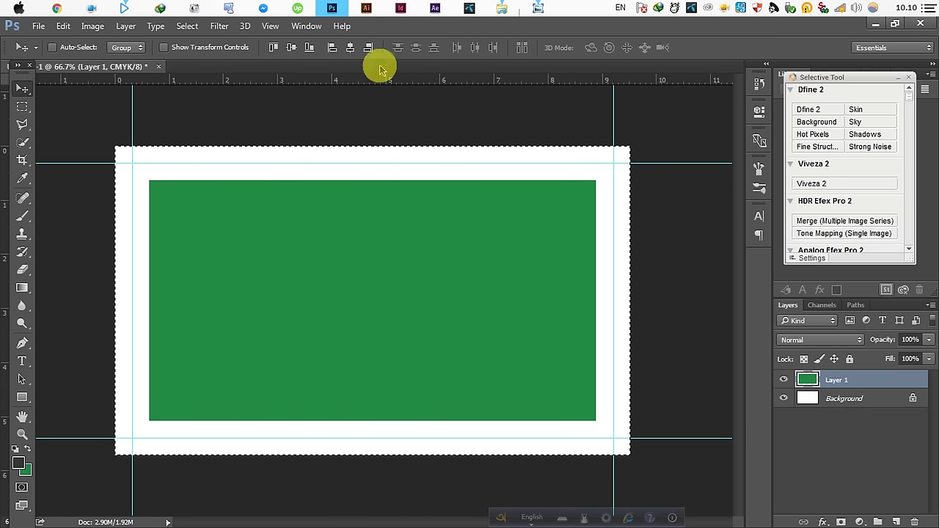
pyautogui.click(187, 25)
pyautogui.click(199, 51)
pyautogui.moveTo(836, 379); pyautogui.dragTo(916, 522)
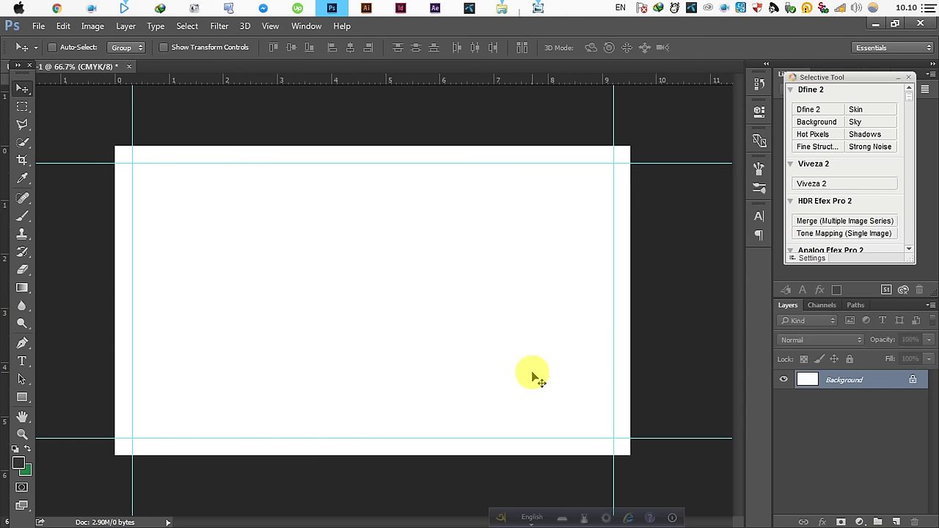
pyautogui.hotkey('ctrl', 'z')
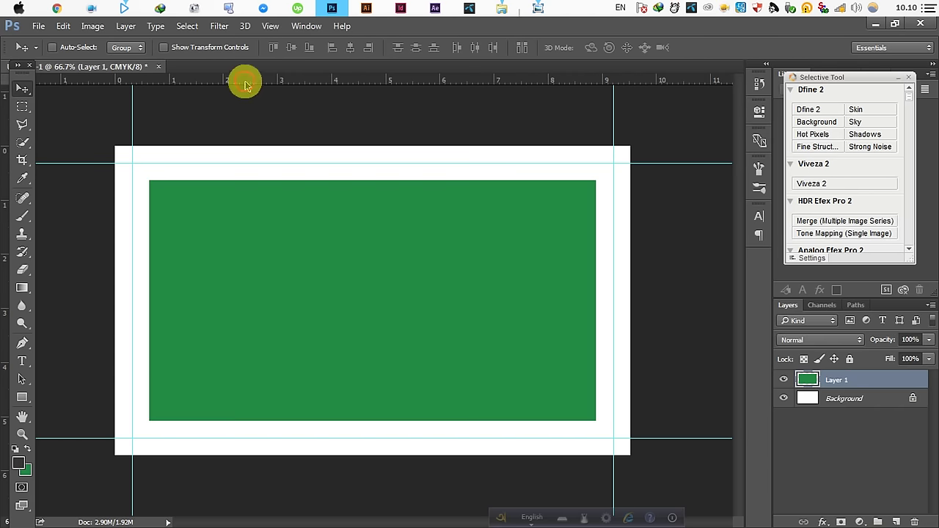
# Add guides at the rectangle's top, left, bottom and right edges, then delete Layer 1.
pyautogui.moveTo(246, 86)
pyautogui.mouseDown()
pyautogui.moveTo(246, 188)
pyautogui.moveTo(254, 179)
pyautogui.mouseUp()
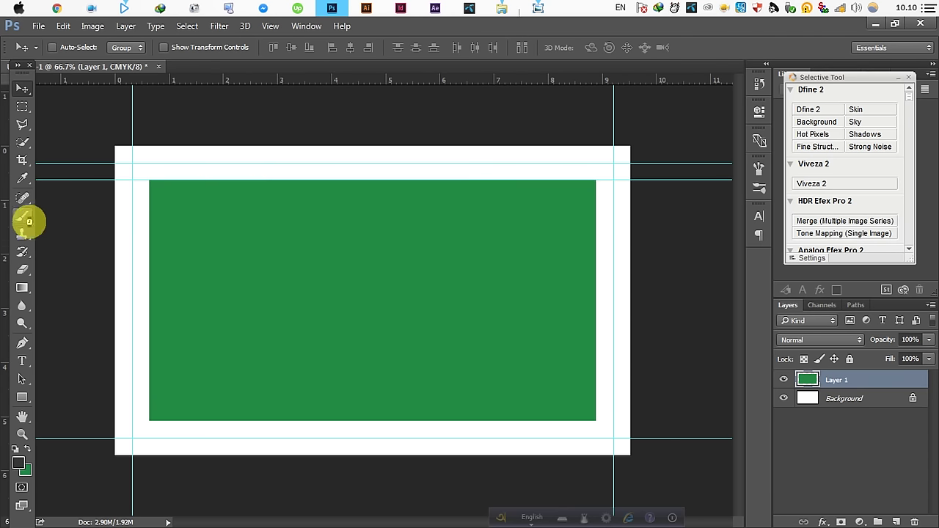
pyautogui.moveTo(4, 235)
pyautogui.mouseDown()
pyautogui.moveTo(173, 257)
pyautogui.moveTo(149, 257)
pyautogui.mouseUp()
pyautogui.moveTo(318, 79); pyautogui.dragTo(301, 420)
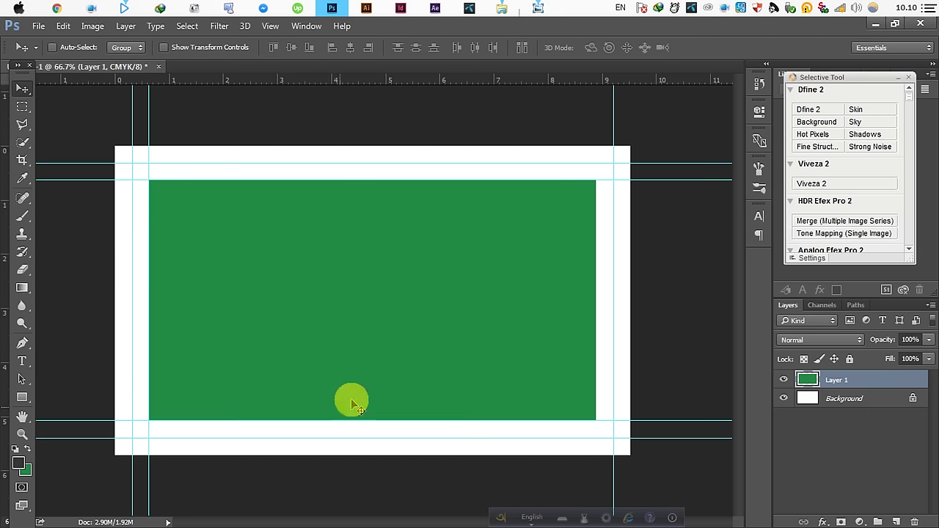
pyautogui.moveTo(6, 214); pyautogui.dragTo(596, 269)
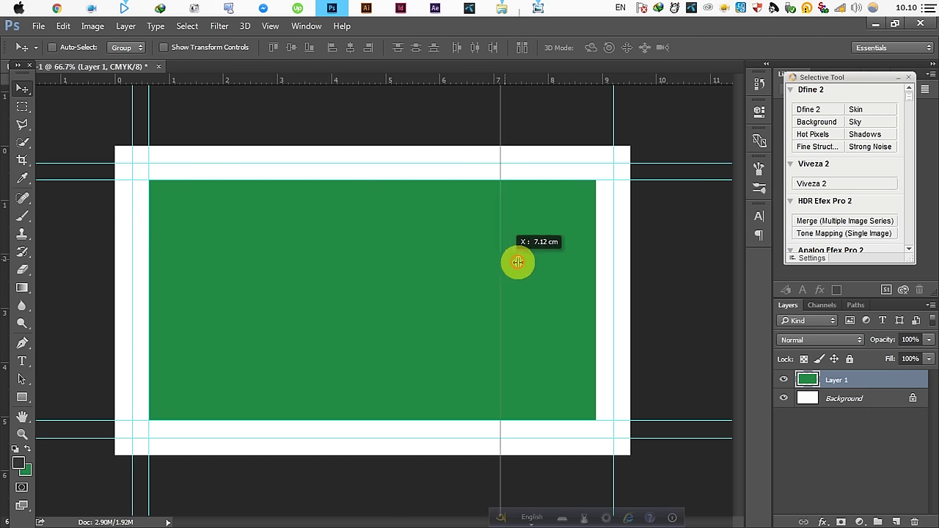
pyautogui.moveTo(891, 387); pyautogui.dragTo(914, 521)
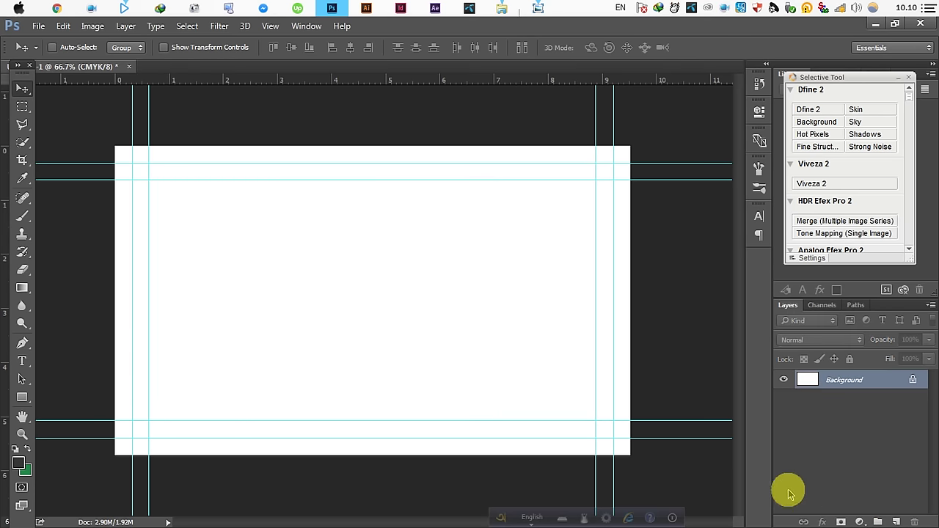
# Zoom in to check the inner guide frame, then open the reference business card image.
pyautogui.click(272, 267)
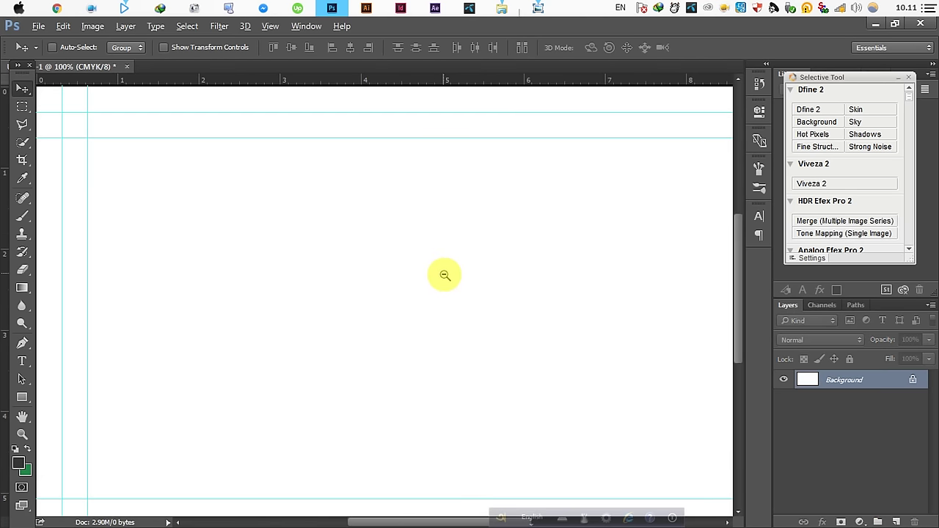
pyautogui.keyDown('ctrl'); pyautogui.keyDown('alt'); pyautogui.click(445, 276); pyautogui.keyUp('alt'); pyautogui.keyUp('ctrl')
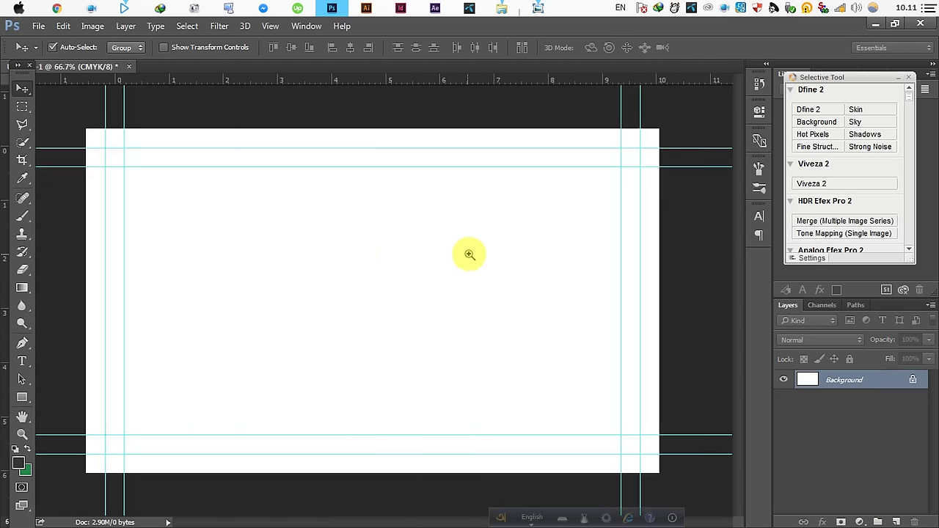
pyautogui.click(469, 251)
pyautogui.keyDown('alt'); pyautogui.click(477, 224); pyautogui.keyUp('alt')
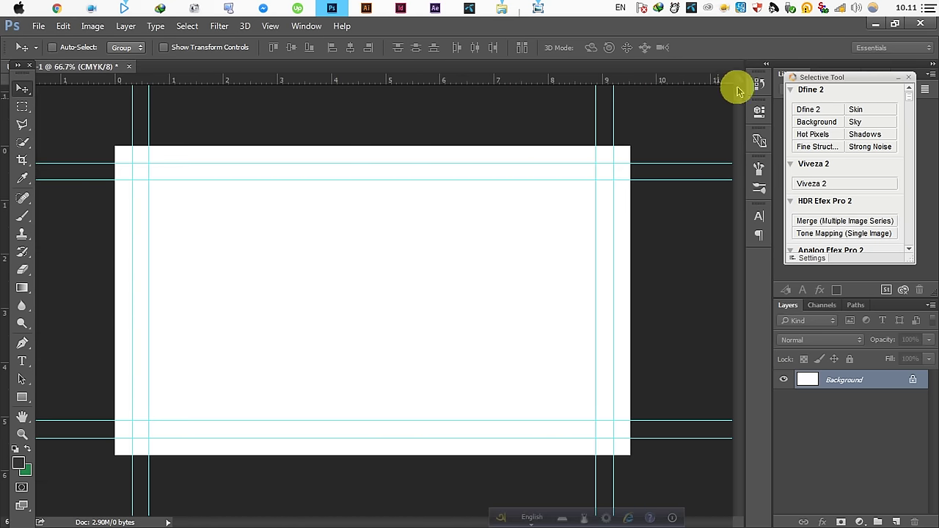
pyautogui.click(874, 24)
pyautogui.moveTo(706, 101)
pyautogui.mouseDown()
pyautogui.moveTo(334, 9)
pyautogui.moveTo(290, 76)
pyautogui.mouseUp()
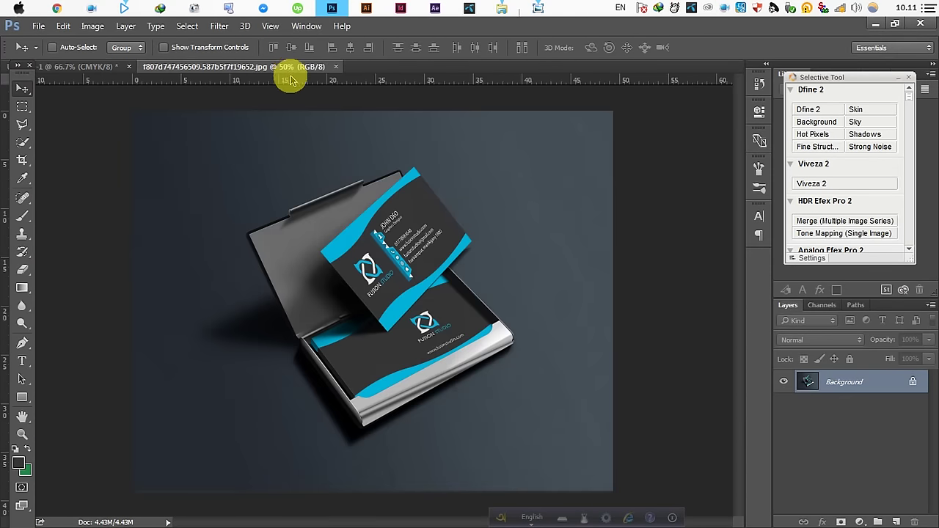
# Inspect the reference card, then sample its cyan #00b0da as the foreground colour.
pyautogui.moveTo(405, 174)
pyautogui.mouseDown()
pyautogui.moveTo(405, 334)
pyautogui.moveTo(399, 308)
pyautogui.mouseUp()
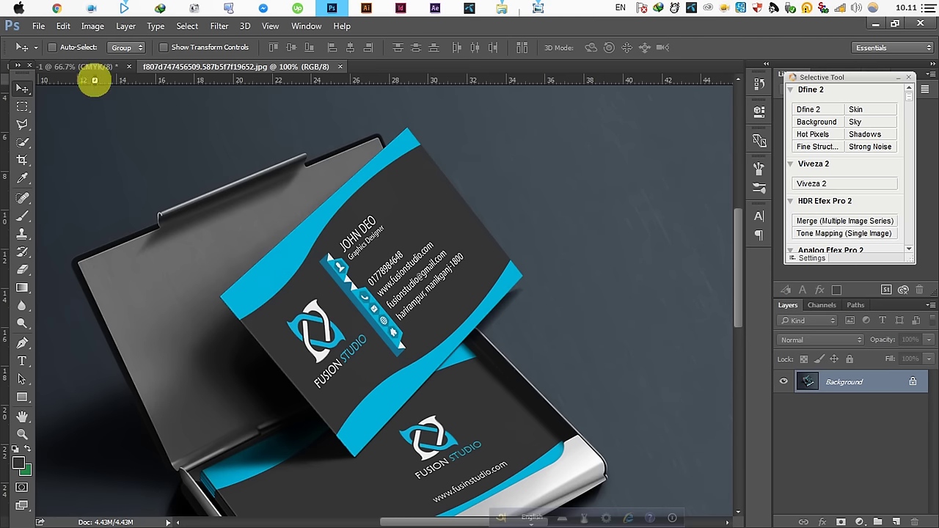
pyautogui.click(95, 67)
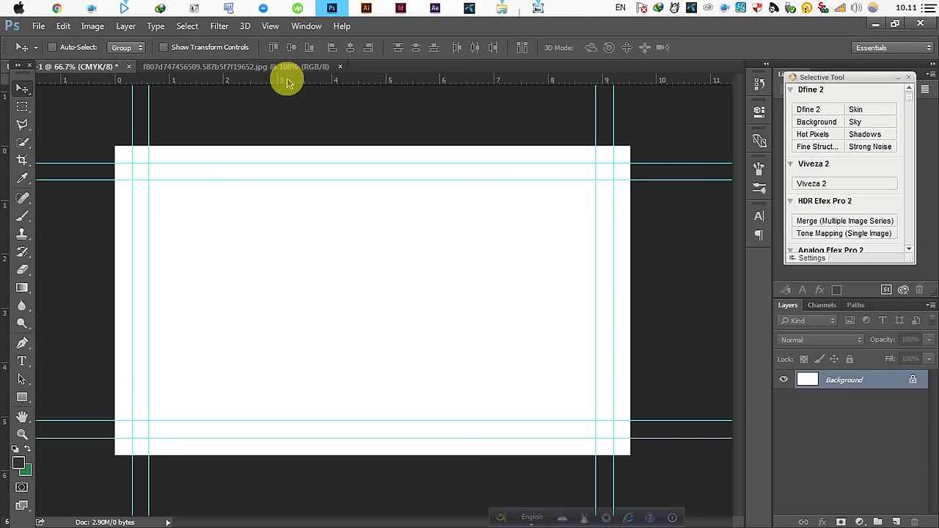
pyautogui.click(266, 66)
pyautogui.click(19, 465)
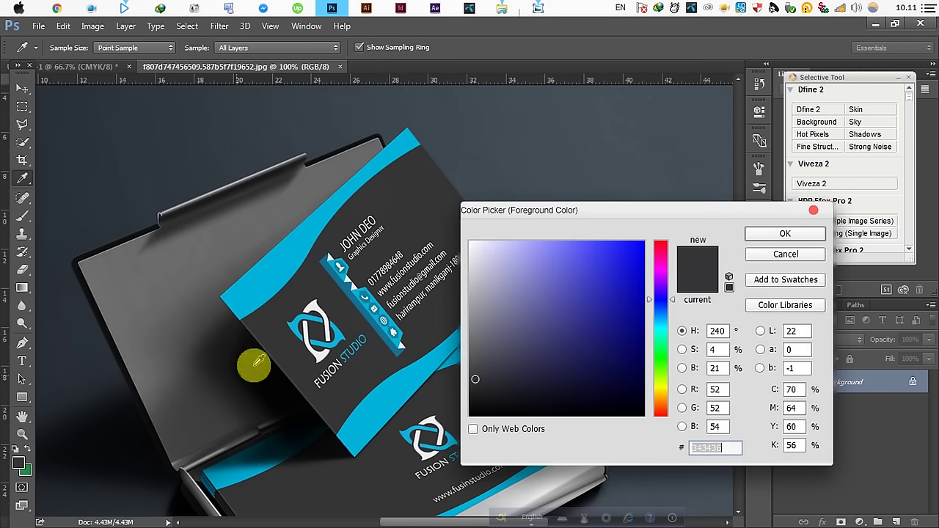
pyautogui.click(271, 277)
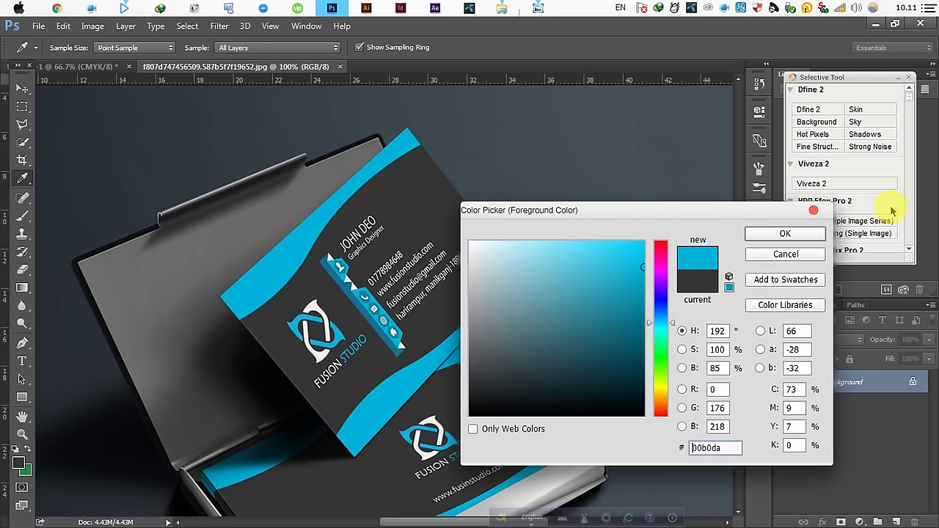
pyautogui.click(797, 236)
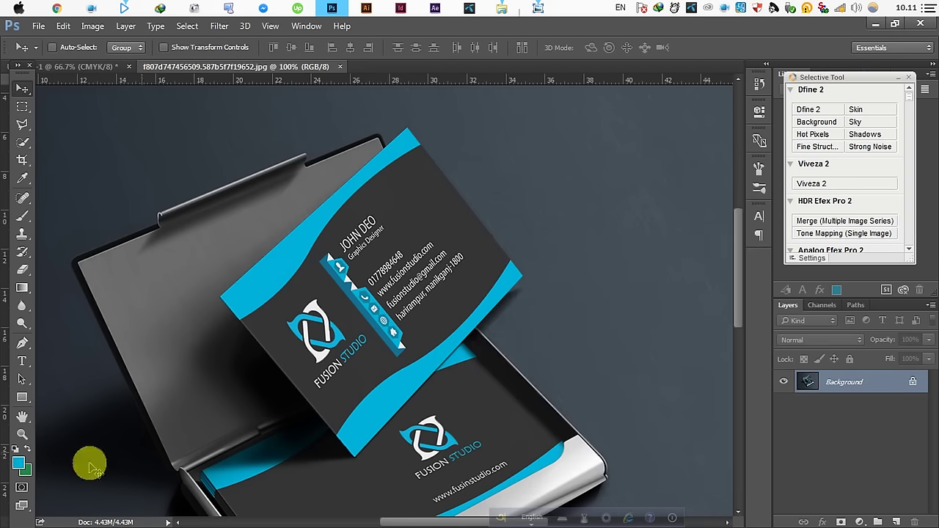
# Sample the reference's dark grey #363636 as the background colour and return to the card.
pyautogui.click(28, 471)
pyautogui.click(387, 305)
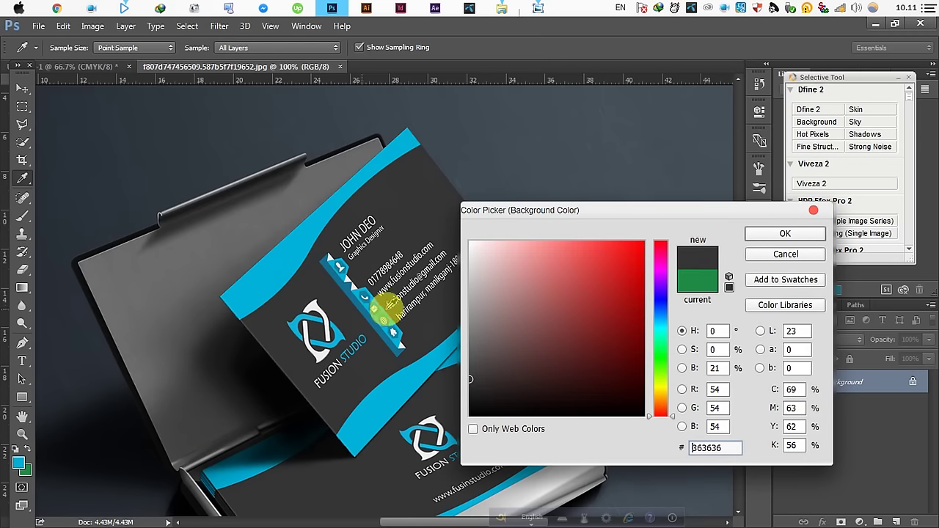
pyautogui.click(784, 235)
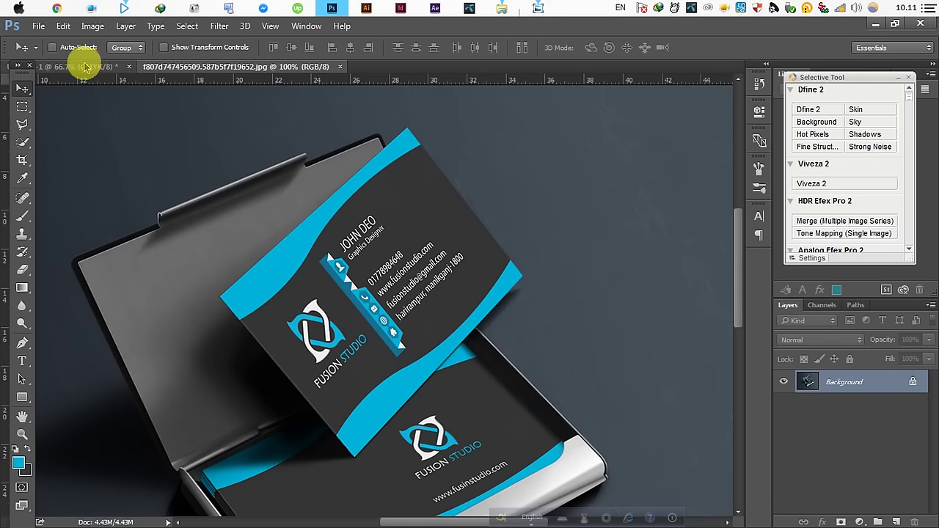
pyautogui.click(80, 66)
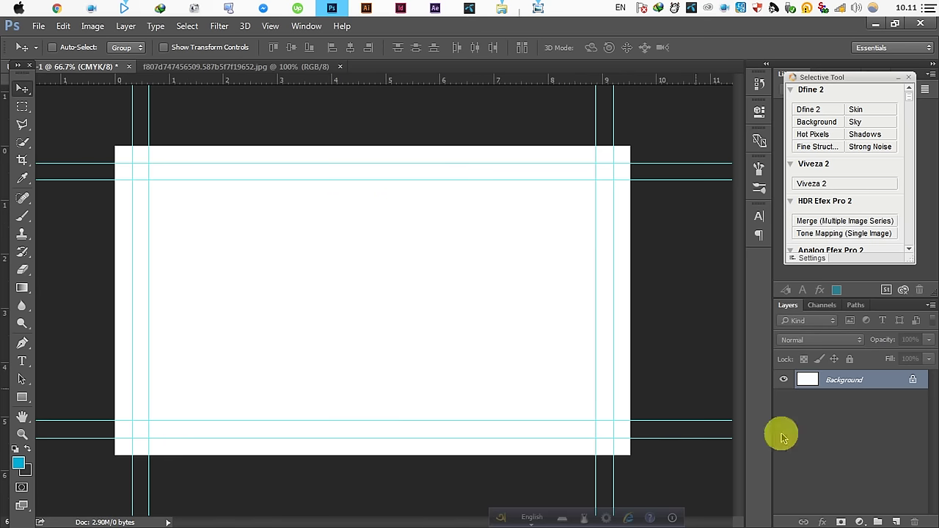
# Add a layer named Black BG filled with dark grey #363636, then open its layer style.
pyautogui.click(897, 520)
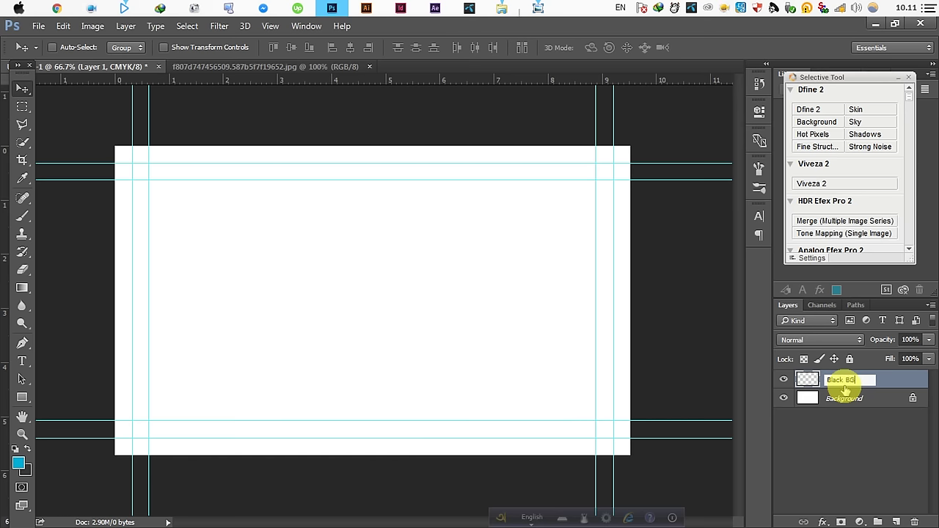
pyautogui.press('Return')
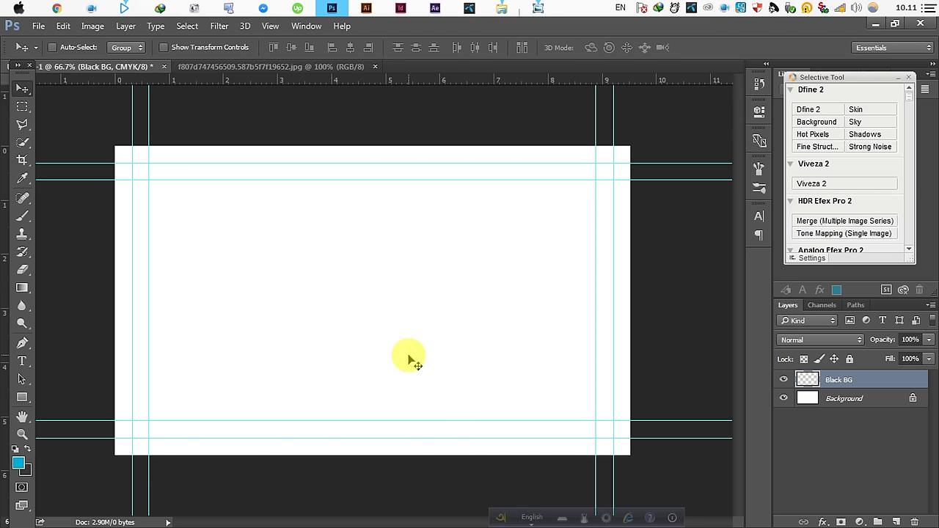
pyautogui.hotkey('ctrl', 'BackSpace')
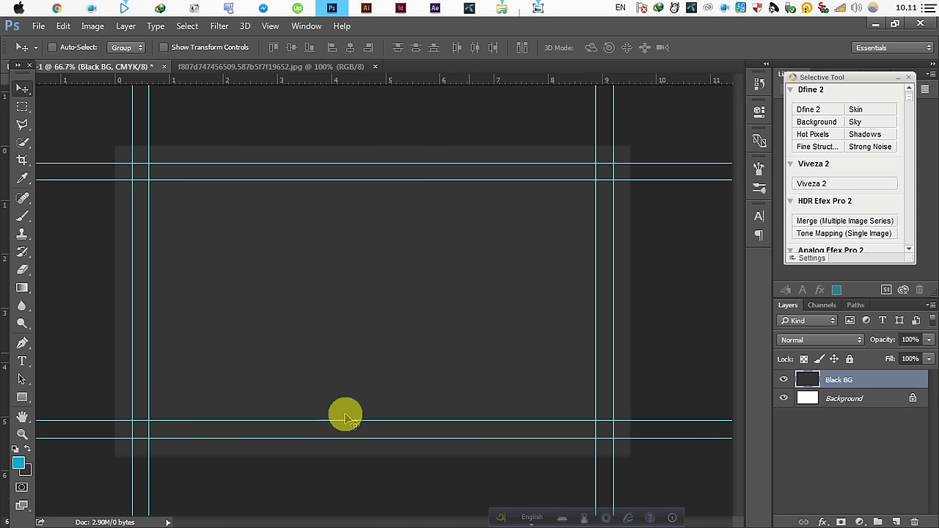
pyautogui.doubleClick(893, 382)
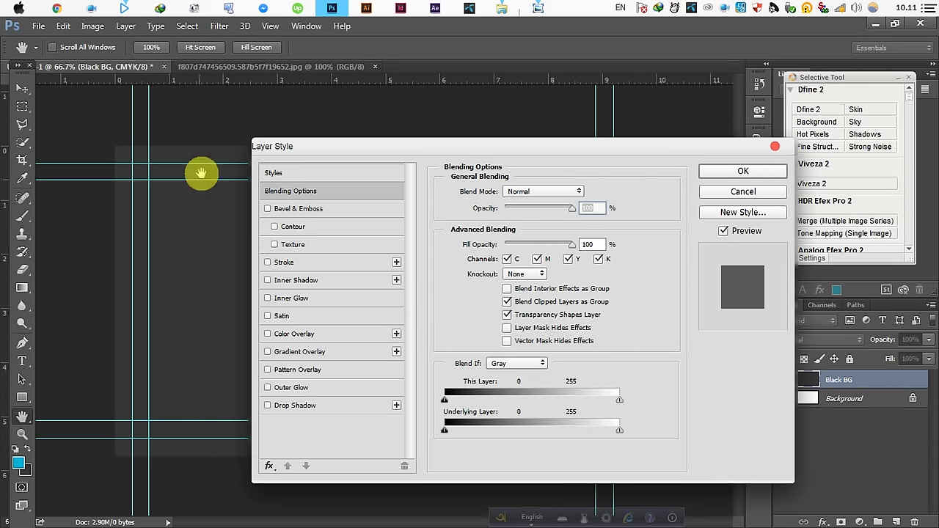
# Add a Pattern Overlay to Black BG and fade its opacity to nearly transparent.
pyautogui.click(304, 370)
pyautogui.moveTo(482, 152); pyautogui.dragTo(631, 125)
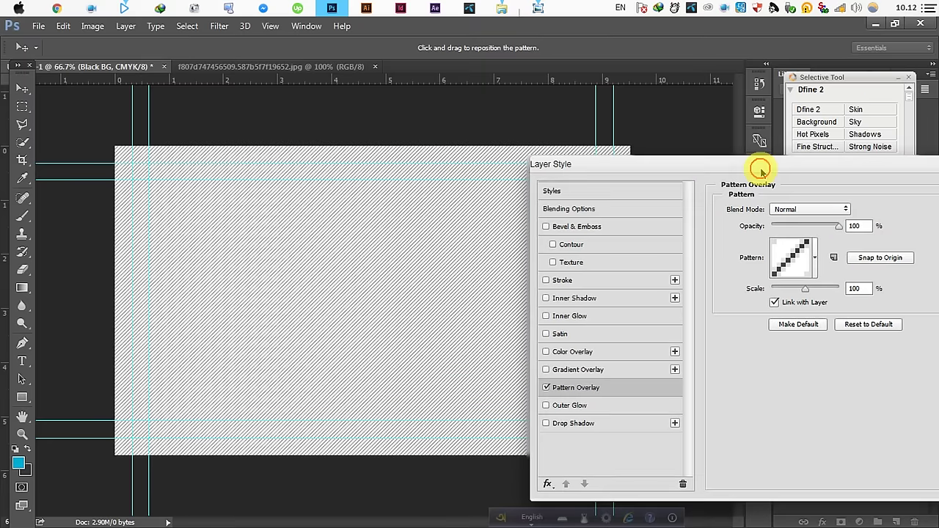
pyautogui.click(672, 213)
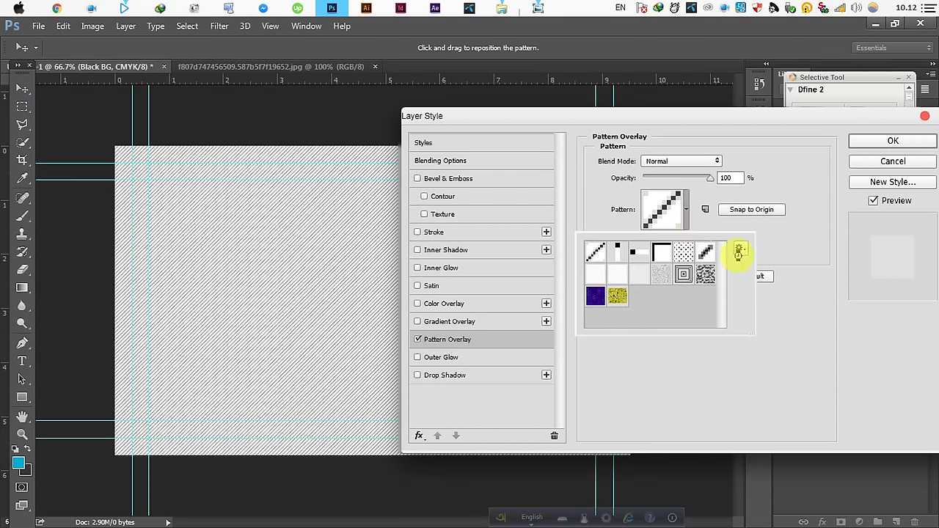
pyautogui.click(741, 250)
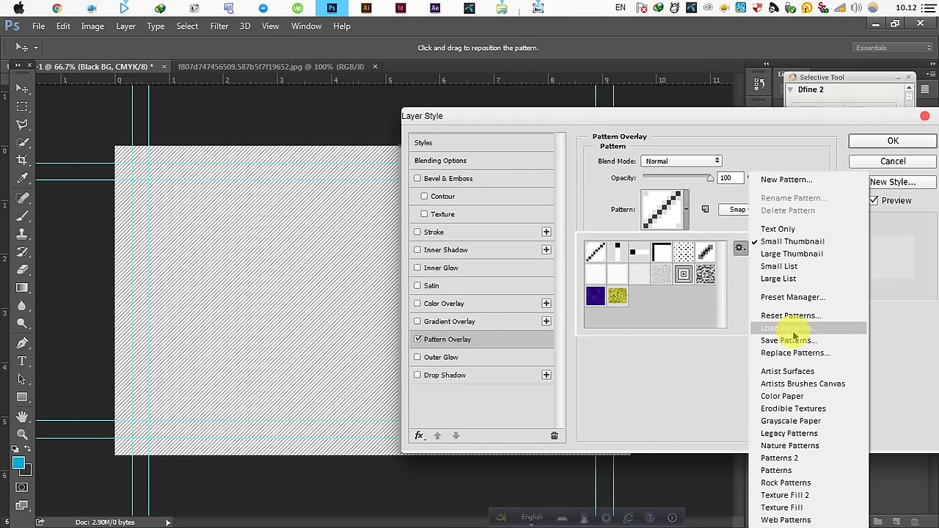
pyautogui.click(694, 316)
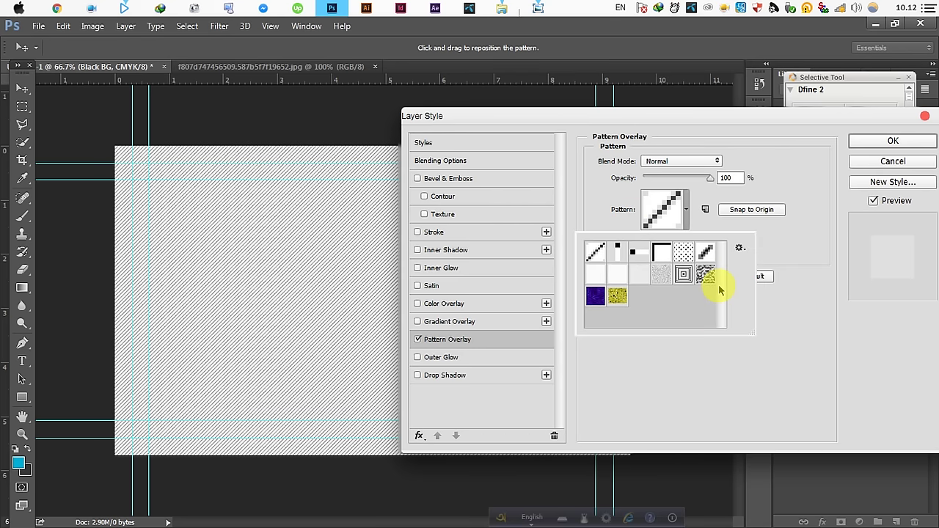
pyautogui.moveTo(642, 123); pyautogui.dragTo(711, 140)
pyautogui.moveTo(739, 194); pyautogui.dragTo(725, 195)
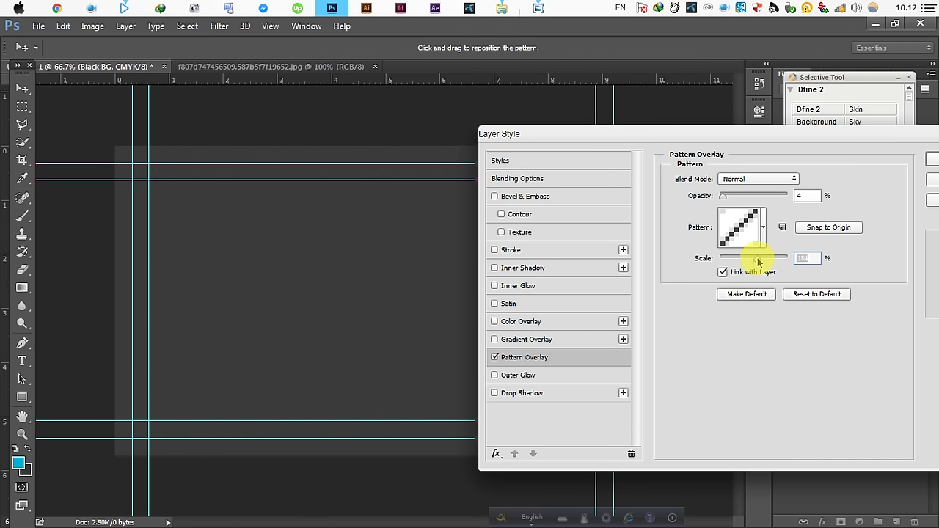
# Keep the dot pattern after trying grey noise, and apply the 4% overlay.
pyautogui.click(758, 246)
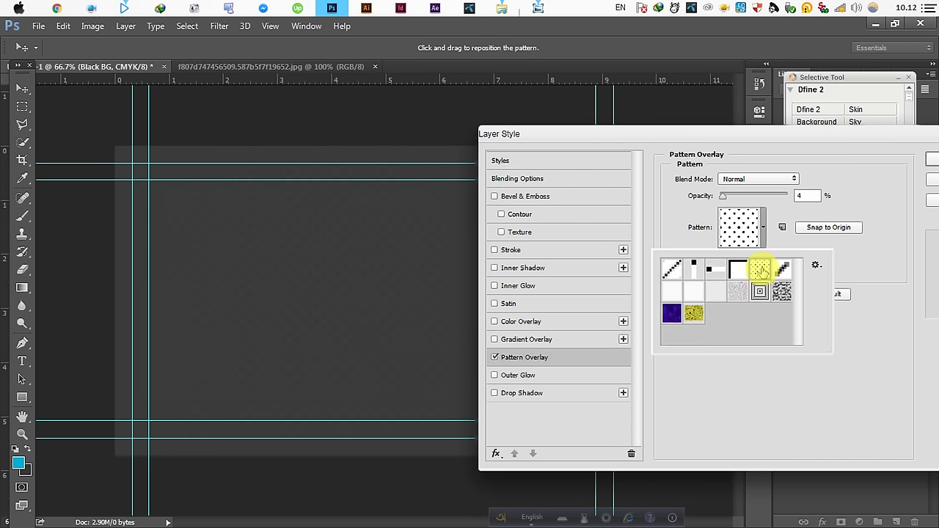
pyautogui.click(739, 294)
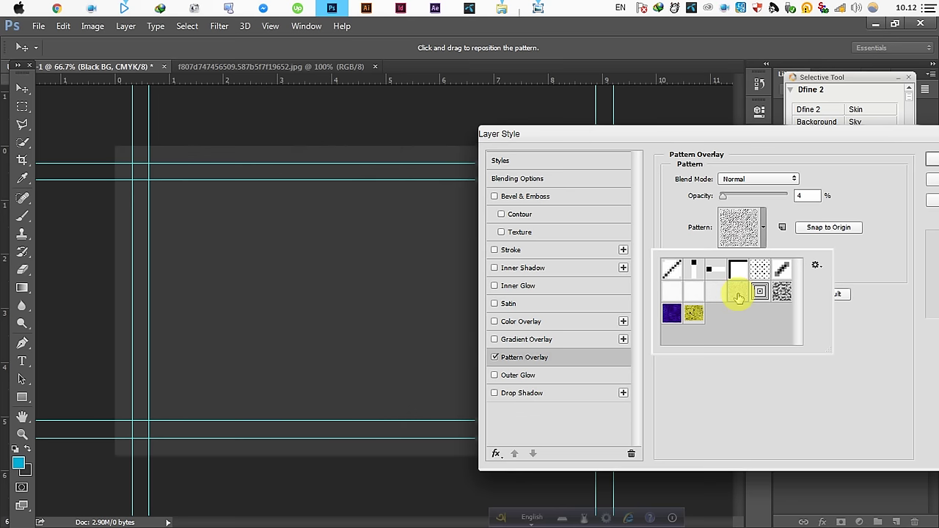
pyautogui.click(758, 272)
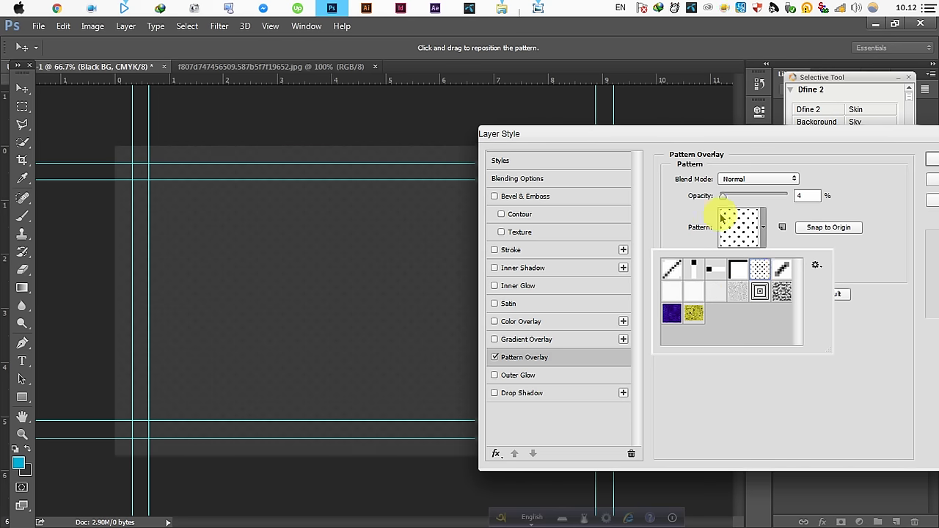
pyautogui.click(655, 214)
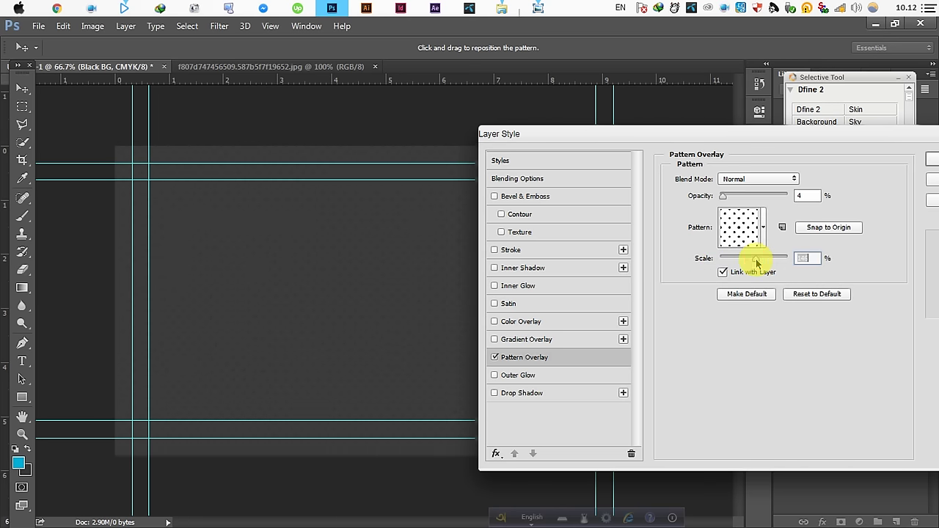
pyautogui.moveTo(781, 145); pyautogui.dragTo(533, 187)
pyautogui.click(606, 196)
pyautogui.doubleClick(809, 381)
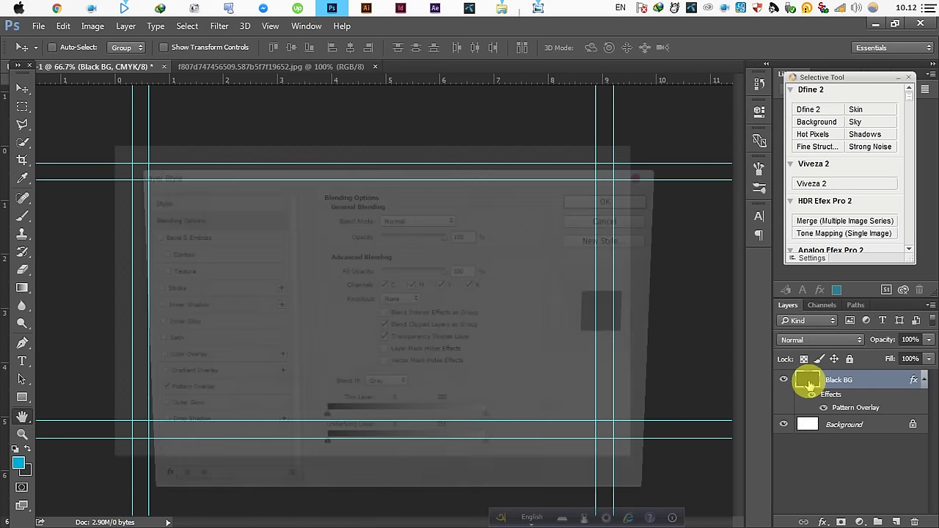
pyautogui.moveTo(402, 173); pyautogui.dragTo(483, 183)
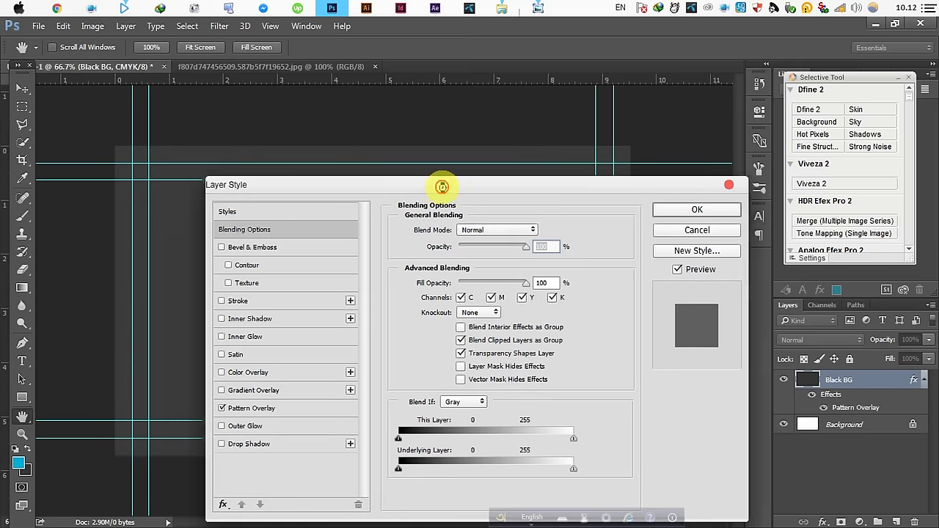
pyautogui.click(742, 227)
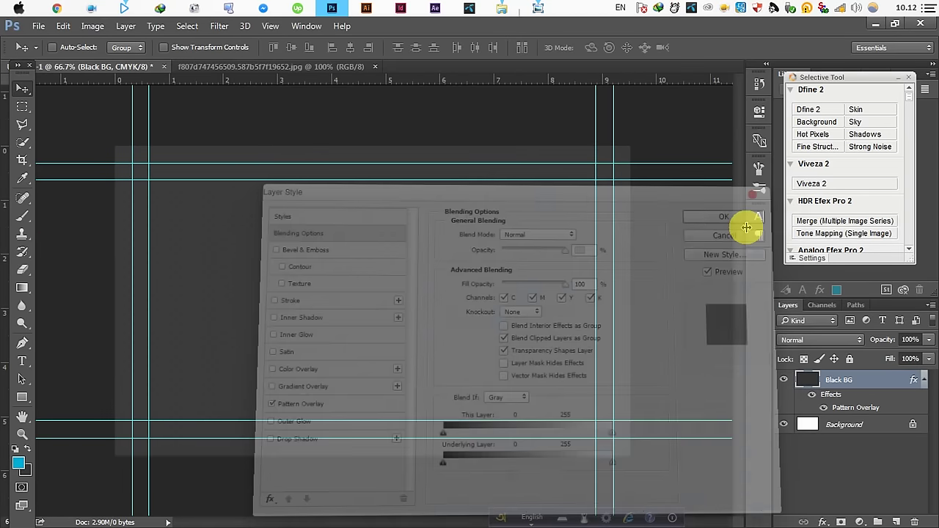
# Raise the Levels black input on Black BG to 22, then view the mockup image.
pyautogui.hotkey('ctrl', 'l')
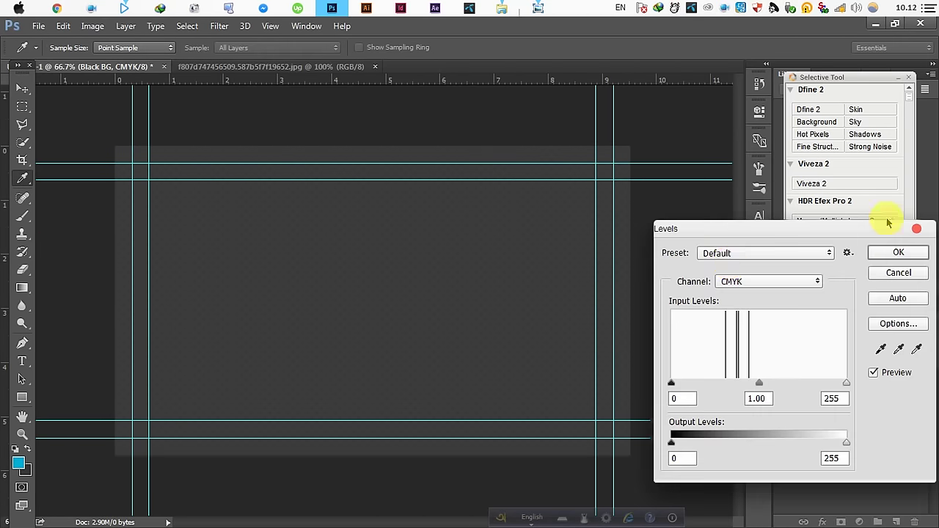
pyautogui.moveTo(847, 382)
pyautogui.mouseDown()
pyautogui.moveTo(807, 386)
pyautogui.moveTo(872, 388)
pyautogui.mouseUp()
pyautogui.moveTo(685, 383); pyautogui.dragTo(696, 383)
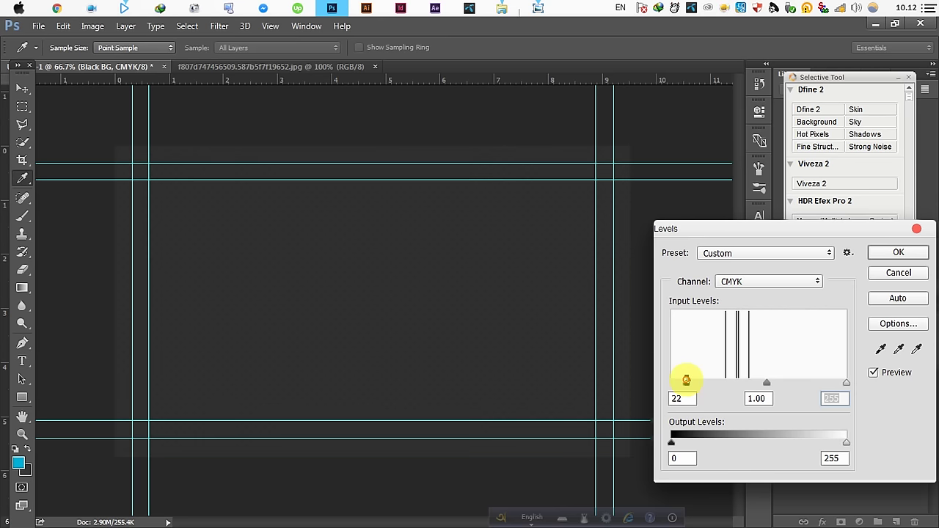
pyautogui.click(906, 249)
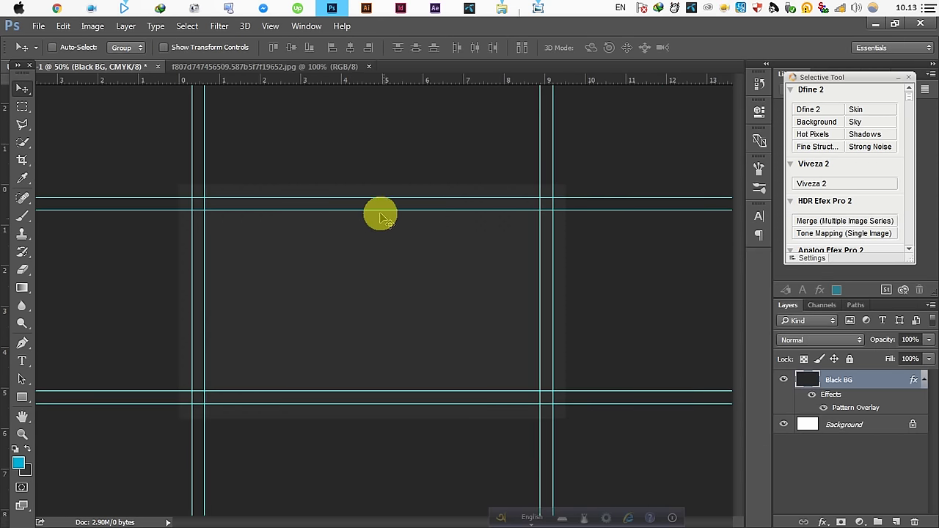
pyautogui.click(304, 65)
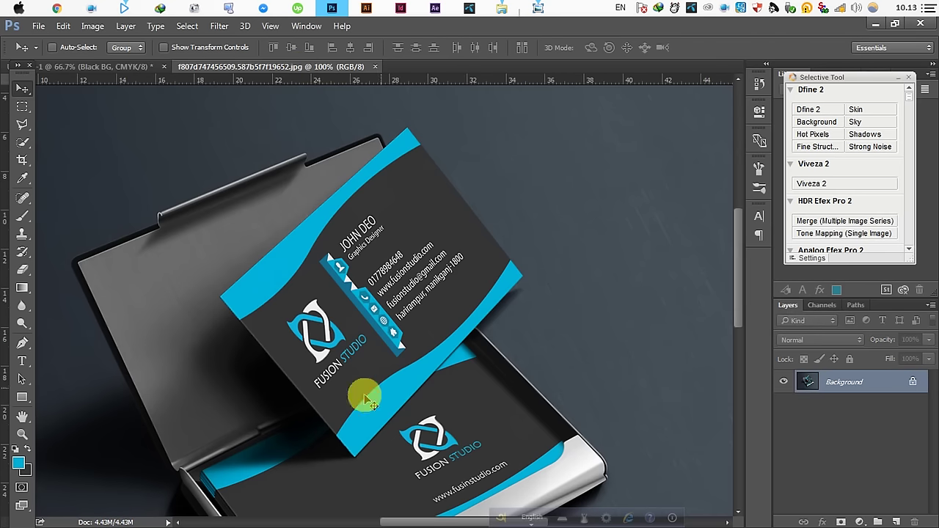
# Set the Pen tool to Shape mode with no stroke and a cyan fill.
pyautogui.click(140, 66)
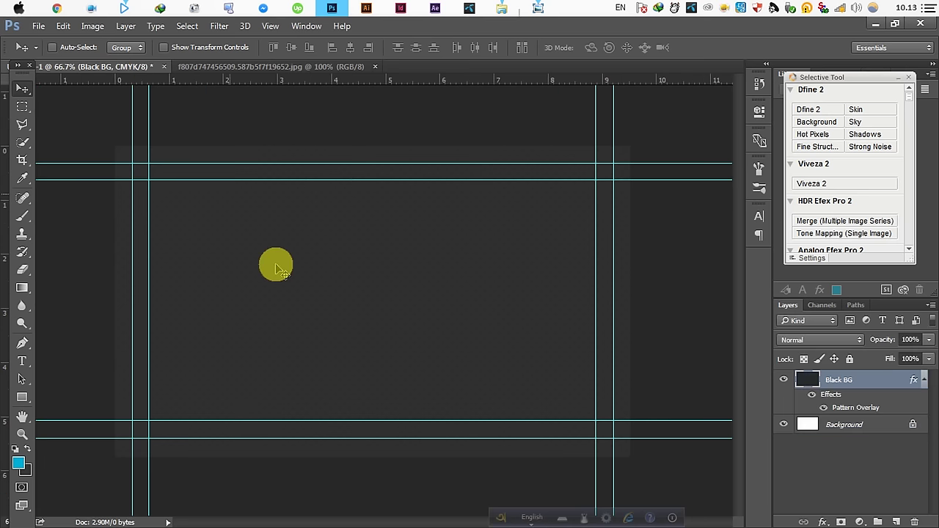
pyautogui.click(22, 343)
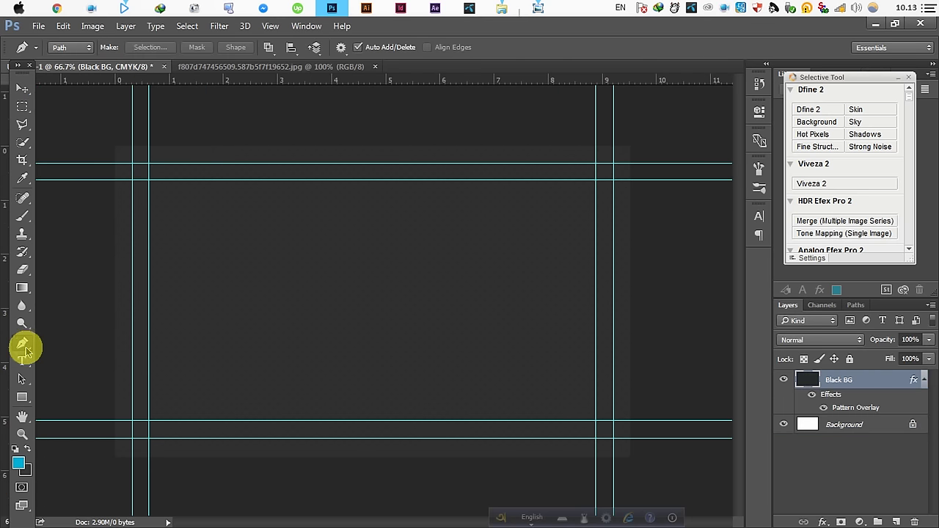
pyautogui.click(60, 47)
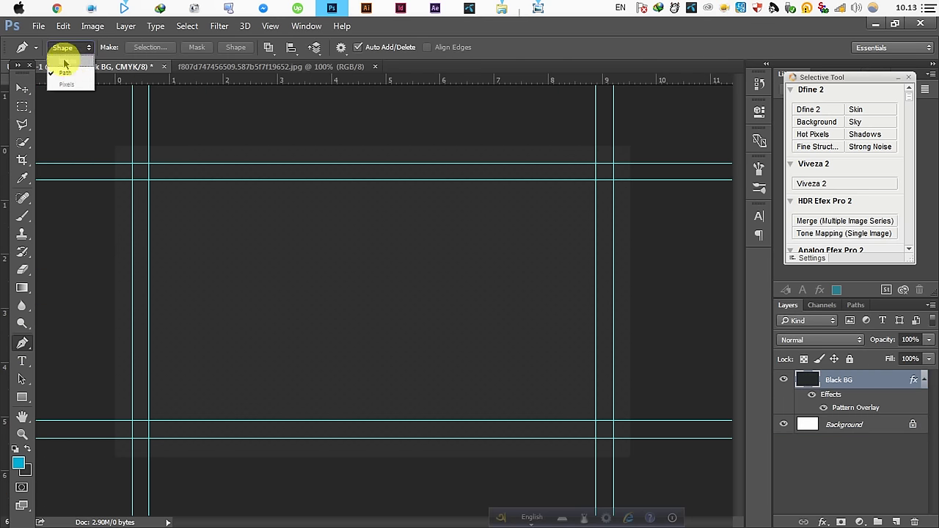
pyautogui.click(70, 61)
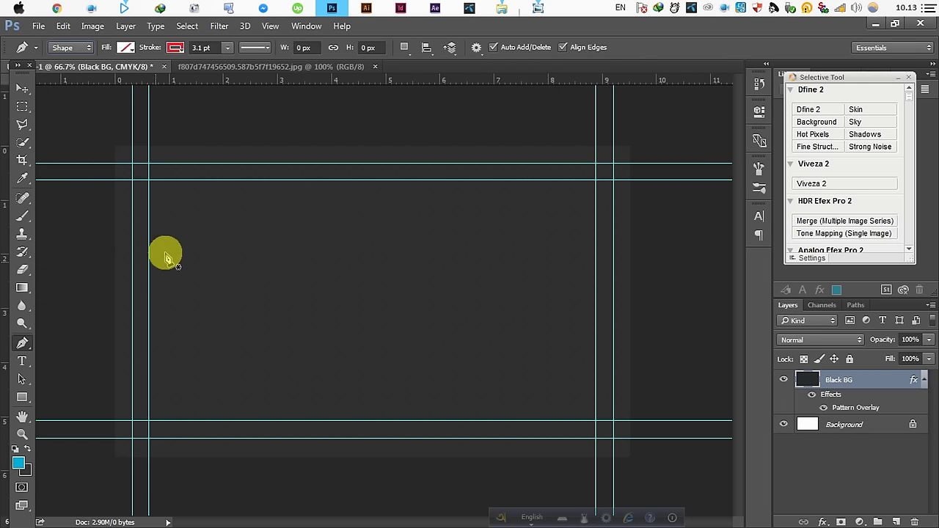
pyautogui.click(177, 49)
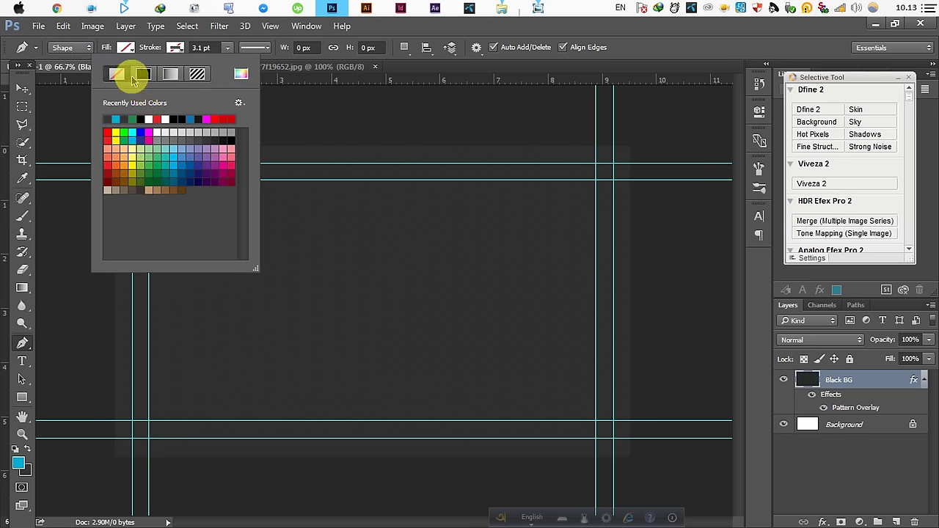
pyautogui.click(127, 48)
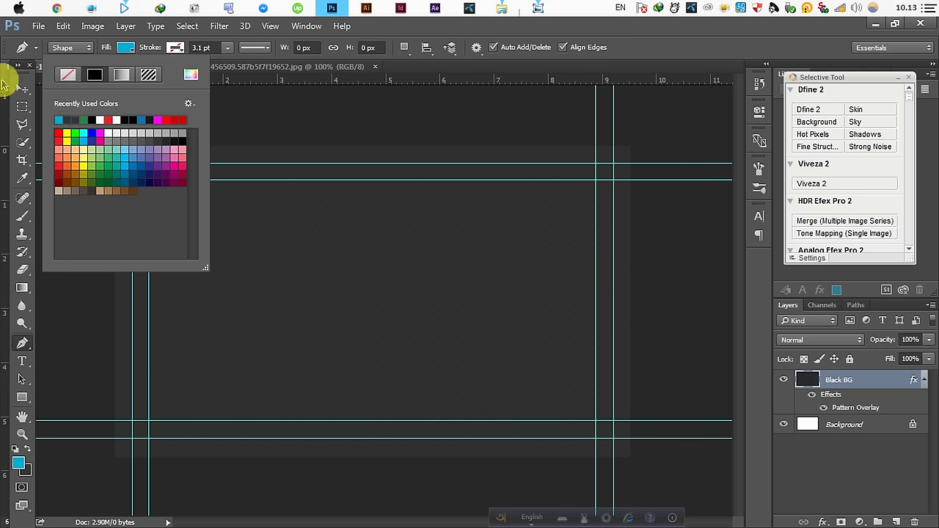
pyautogui.click(22, 88)
# Check the mockup, then place Shape 1's first anchor at the card's left edge.
pyautogui.click(21, 344)
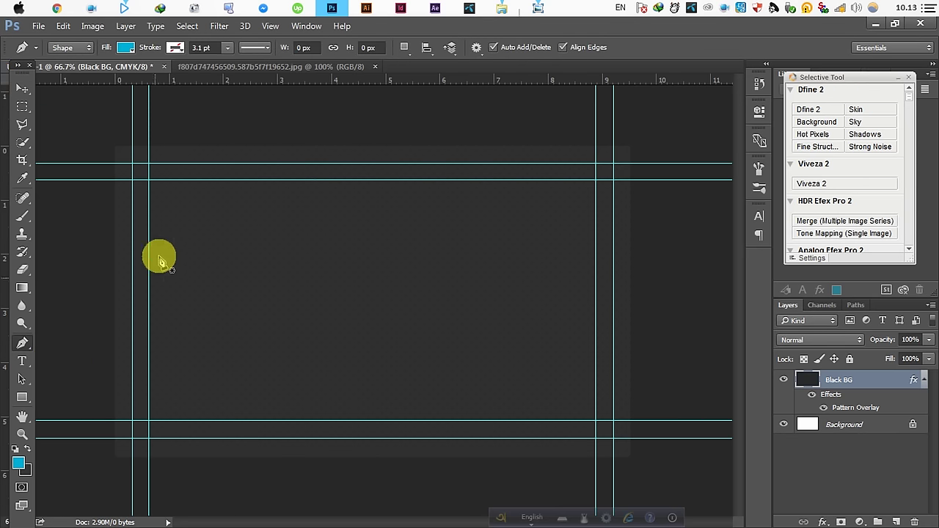
pyautogui.click(284, 67)
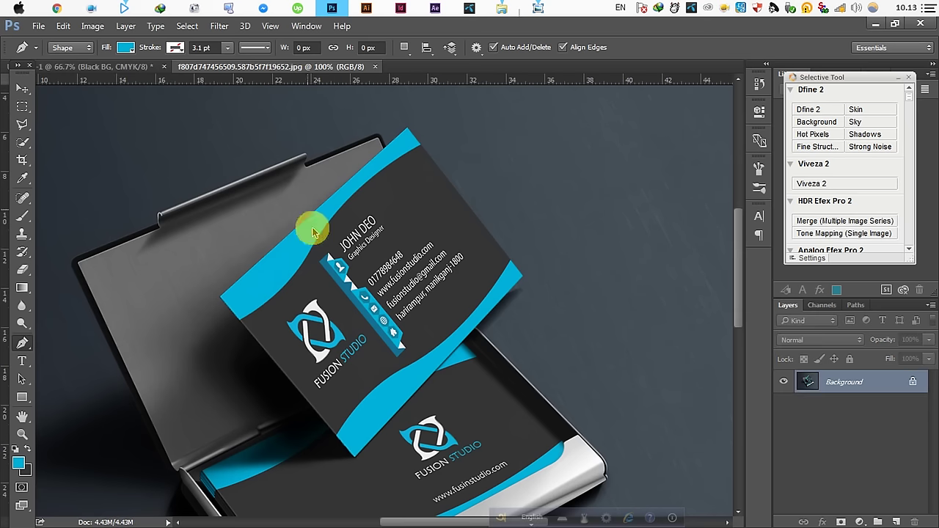
pyautogui.click(118, 67)
pyautogui.click(106, 209)
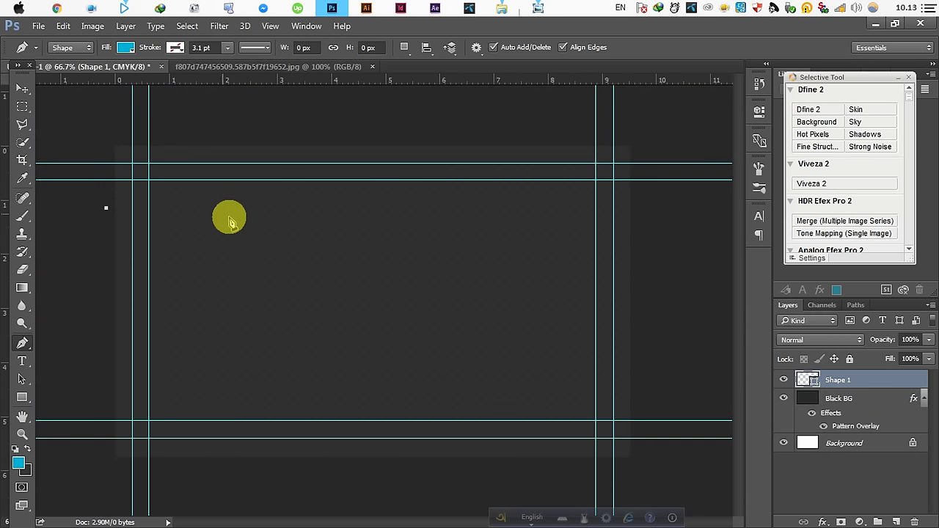
# Draw the wave's curved lower edge across the card, redrawing its rising right segment.
pyautogui.moveTo(344, 207); pyautogui.dragTo(445, 157)
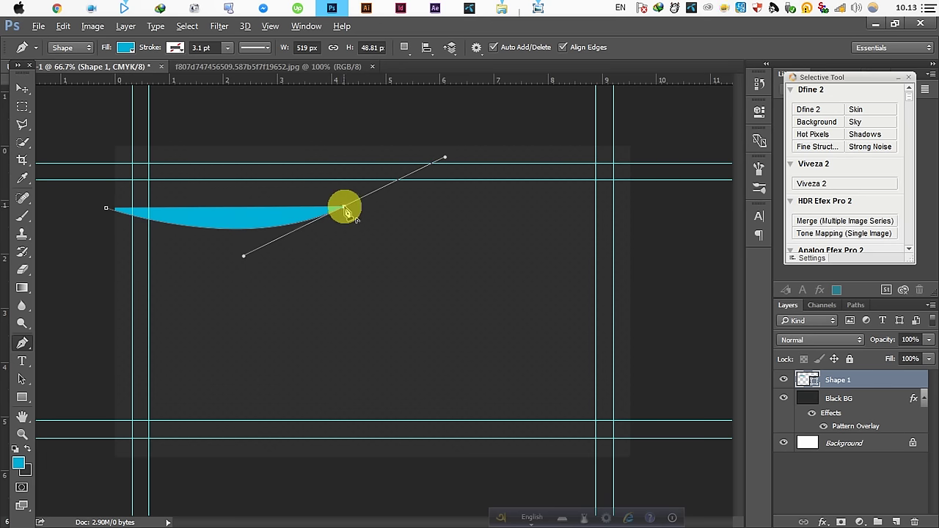
pyautogui.click(345, 209)
pyautogui.moveTo(713, 267); pyautogui.dragTo(720, 280)
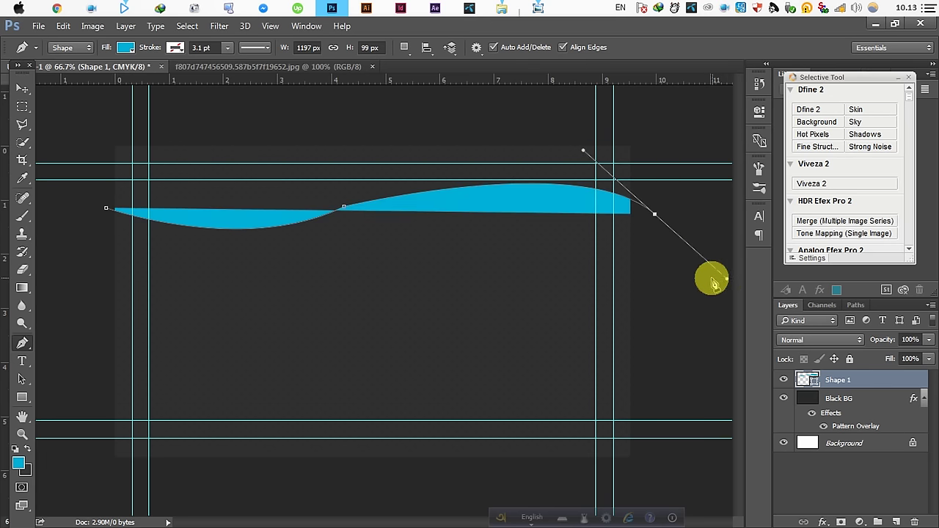
pyautogui.hotkey('ctrl', 'z')
pyautogui.hotkey('ctrl', 'z')
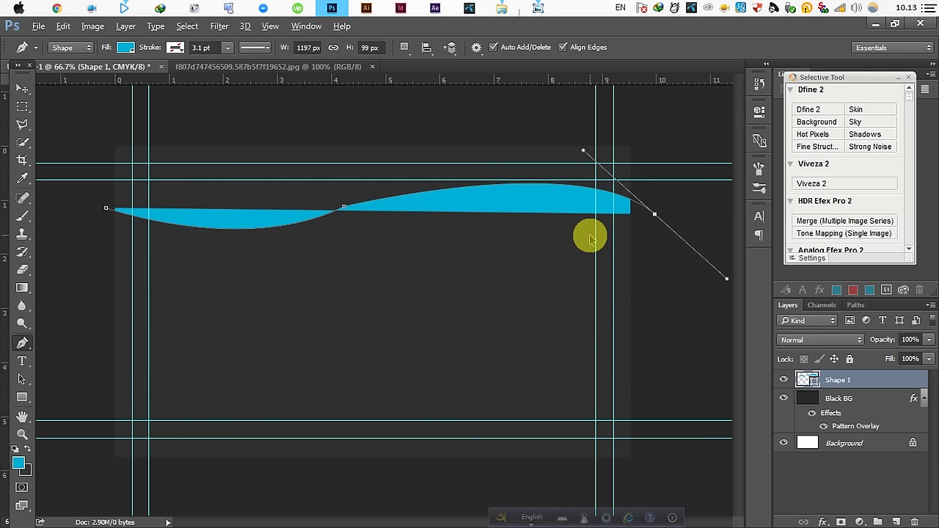
pyautogui.hotkey('ctrl', 'z')
pyautogui.hotkey('ctrl', 'z')
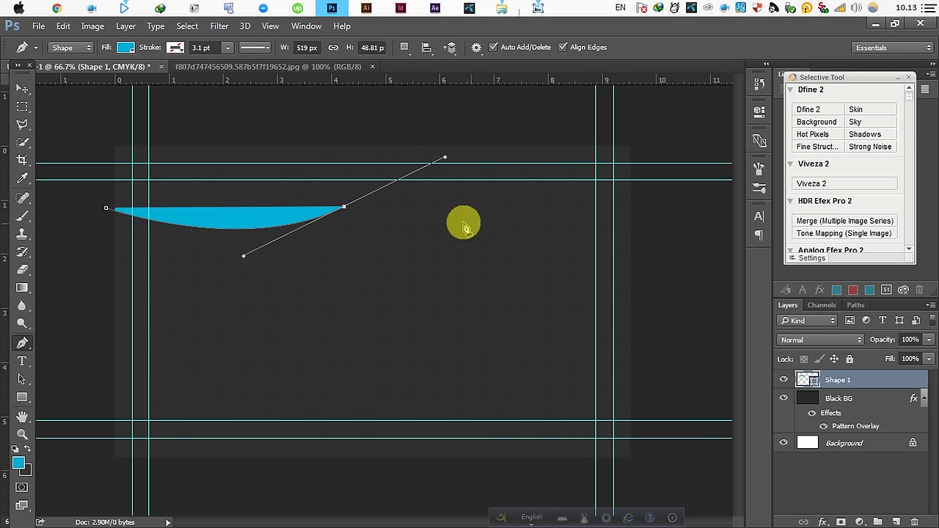
pyautogui.moveTo(664, 224)
pyautogui.mouseDown()
pyautogui.moveTo(706, 254)
pyautogui.moveTo(723, 222)
pyautogui.mouseUp()
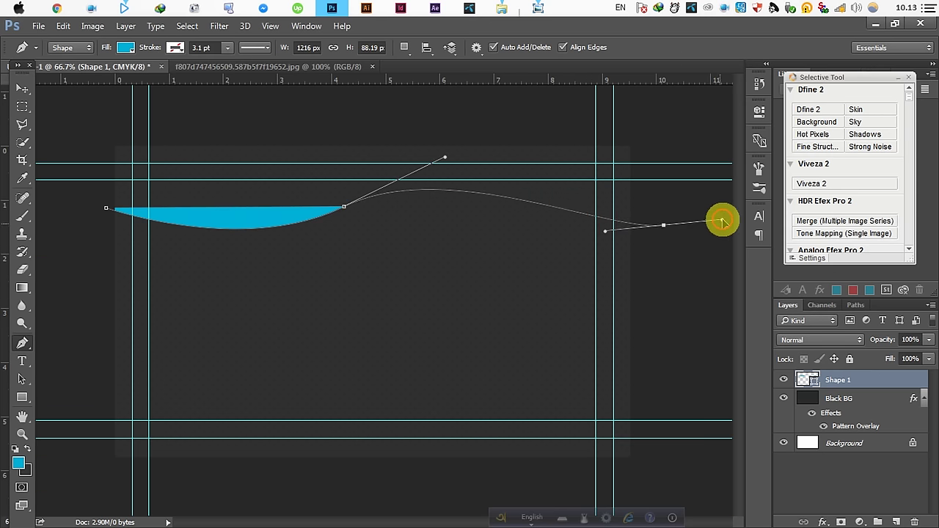
pyautogui.moveTo(722, 222); pyautogui.dragTo(723, 221)
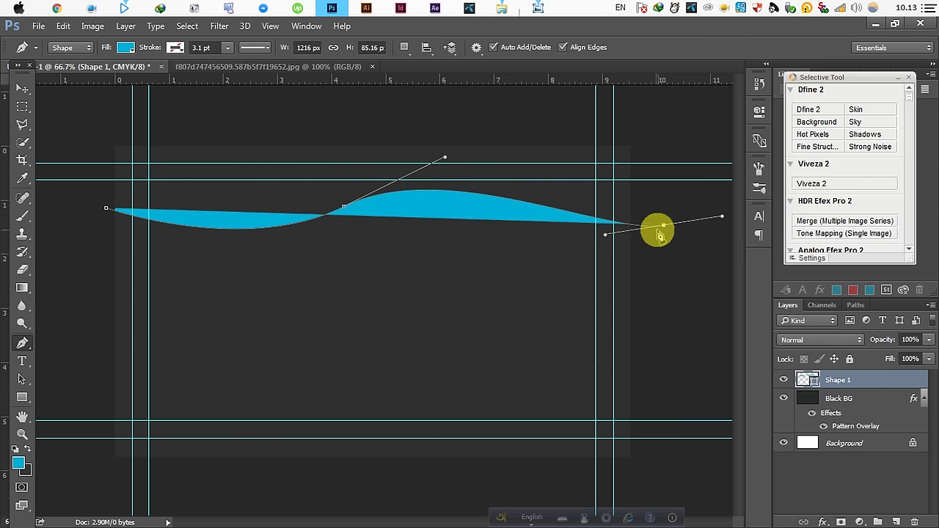
# Close the band through the top corners, hide the path outline, and nudge it down.
pyautogui.moveTo(663, 225); pyautogui.dragTo(664, 135)
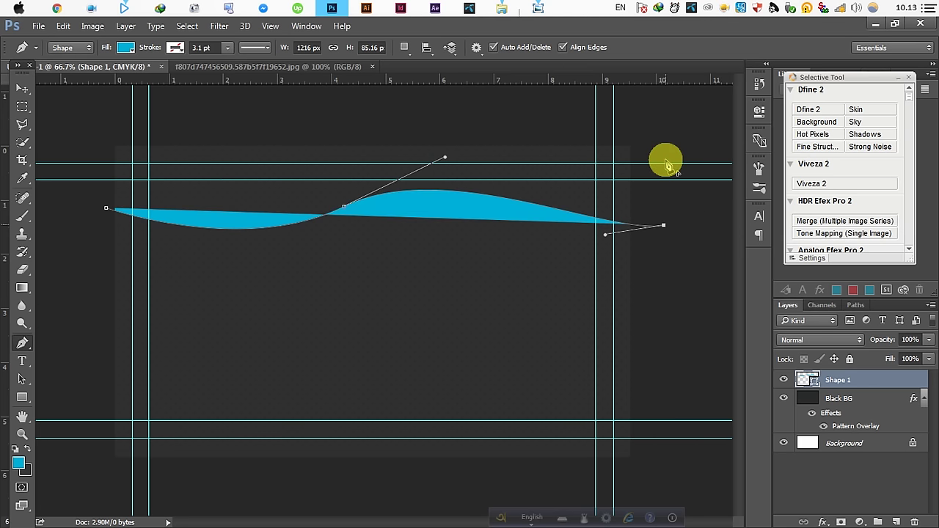
pyautogui.click(105, 115)
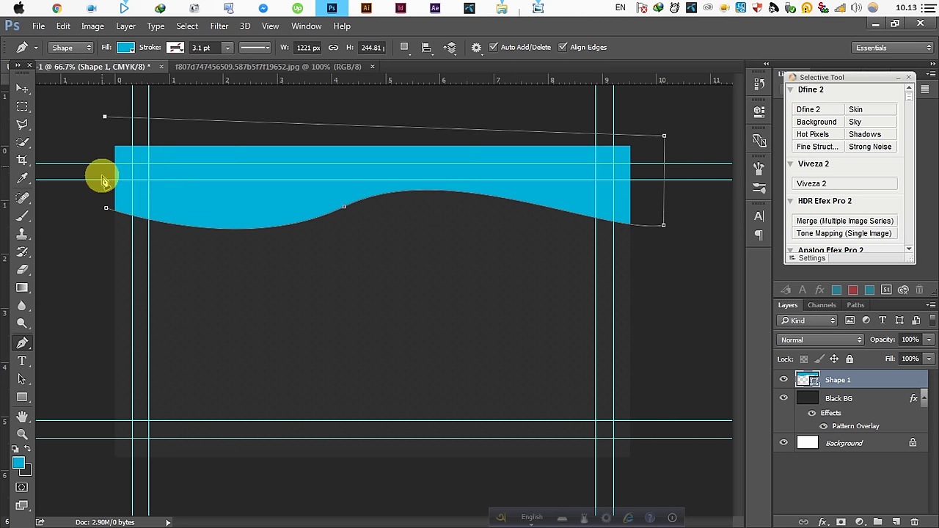
pyautogui.click(106, 213)
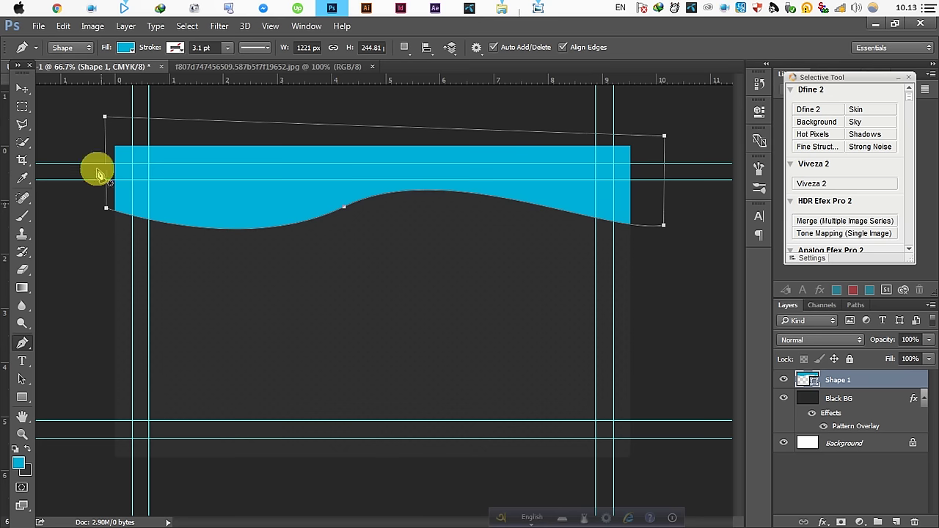
pyautogui.click(22, 88)
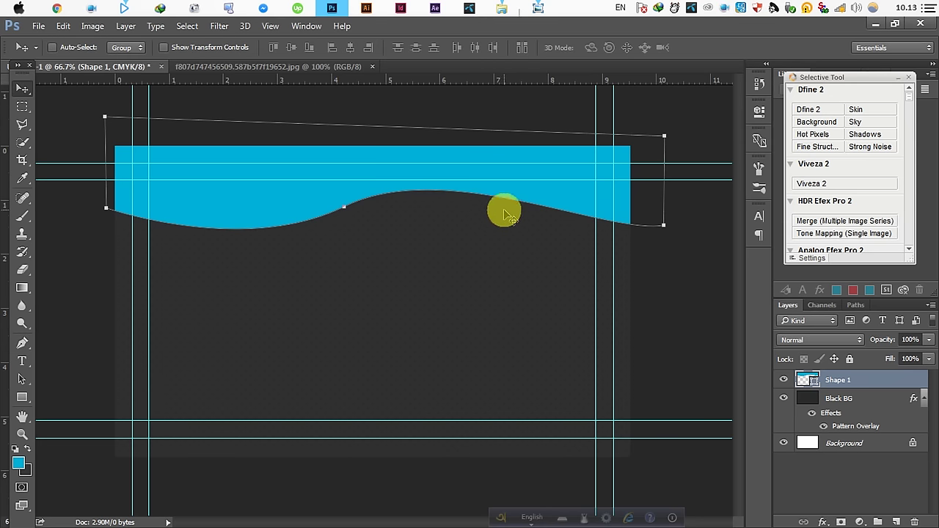
pyautogui.hotkey('ctrl', 'shift', 'h')
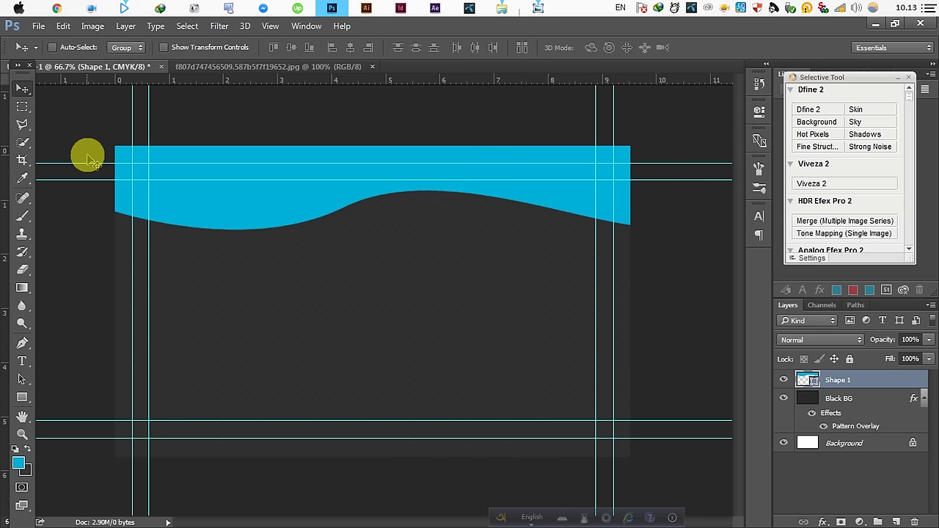
pyautogui.press('Down')
pyautogui.press('Down')
pyautogui.press('Down')
pyautogui.press('Down')
pyautogui.press('Down')
pyautogui.press('Down')
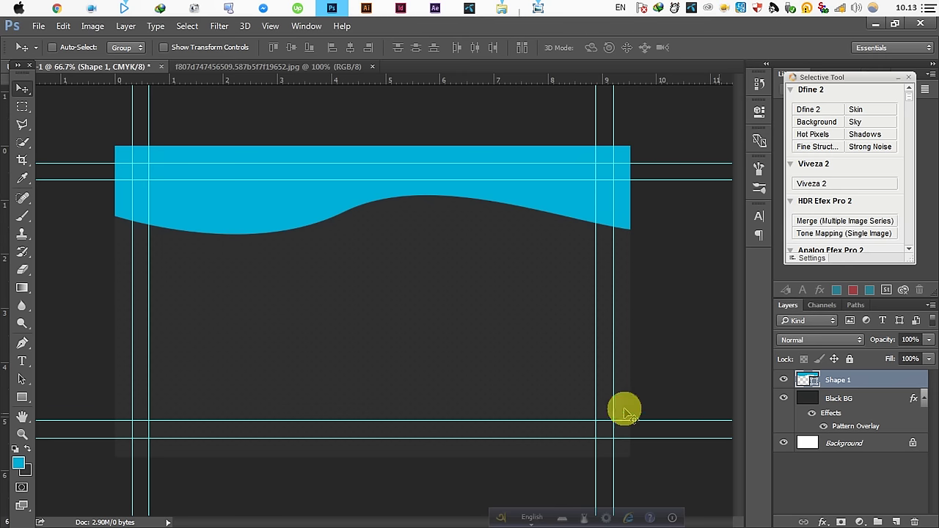
# Duplicate Shape 1, move the copy to the card bottom, and flip it vertically.
pyautogui.moveTo(875, 385)
pyautogui.mouseDown()
pyautogui.moveTo(907, 521)
pyautogui.moveTo(896, 521)
pyautogui.mouseUp()
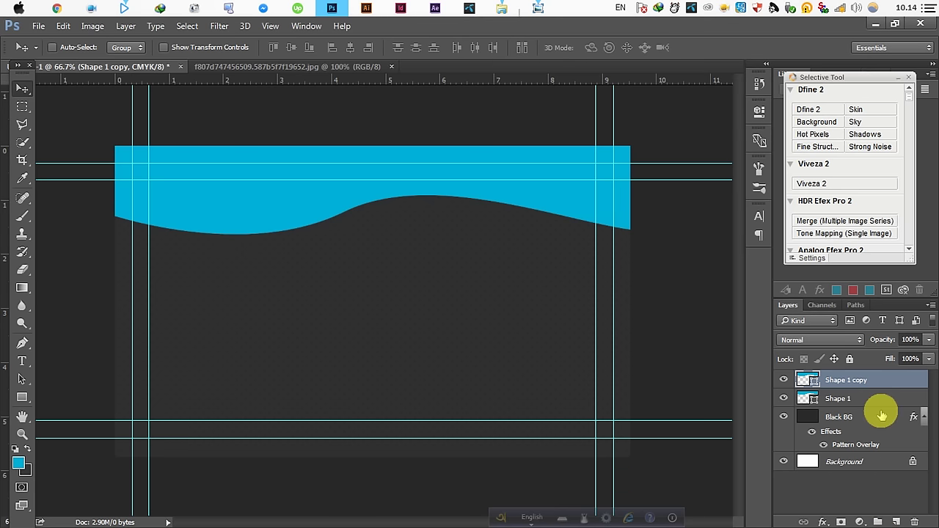
pyautogui.moveTo(455, 183); pyautogui.dragTo(457, 402)
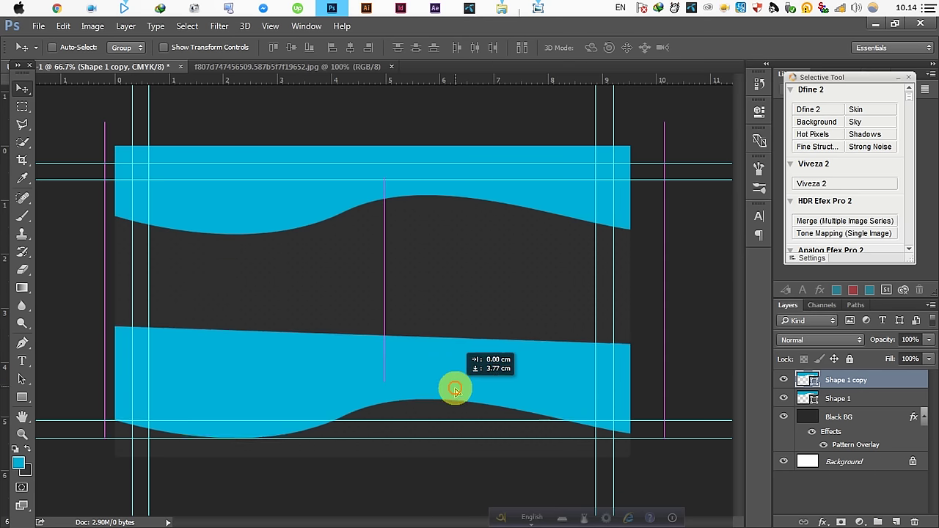
pyautogui.hotkey('ctrl', 't')
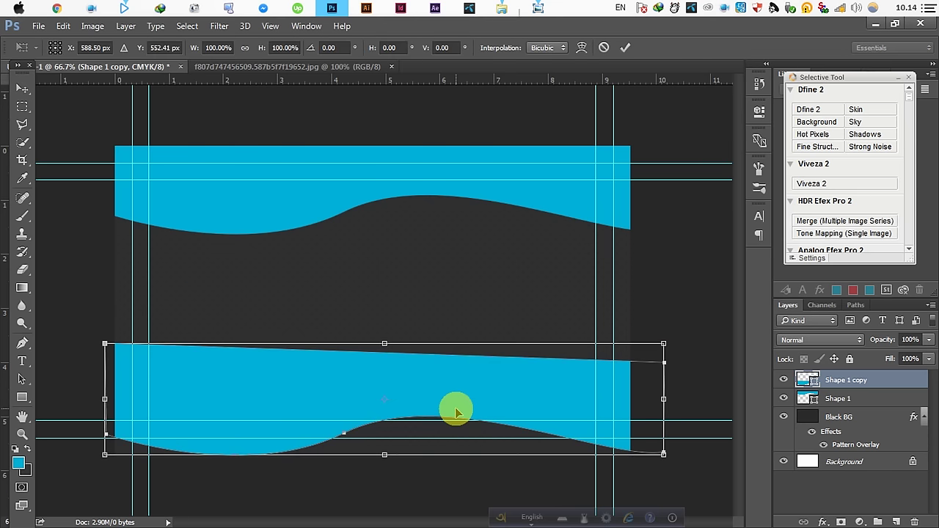
pyautogui.rightClick(445, 394)
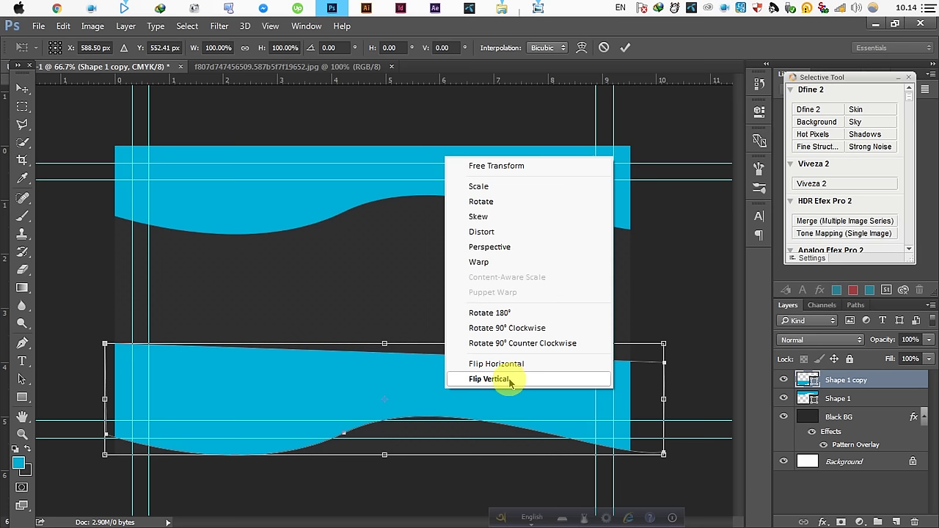
pyautogui.click(491, 379)
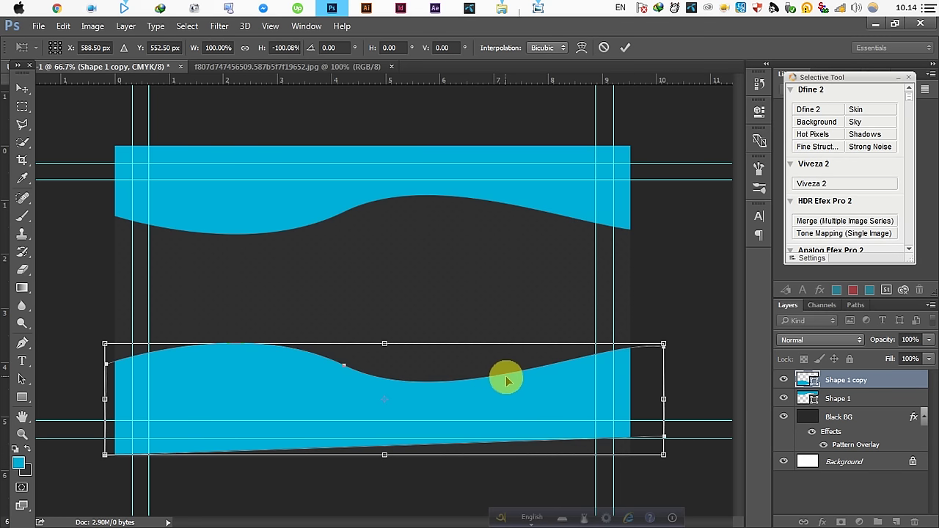
pyautogui.press('Down')
pyautogui.press('Down')
pyautogui.press('Down')
pyautogui.press('Down')
pyautogui.press('Down')
pyautogui.press('Down')
pyautogui.press('Down')
pyautogui.press('Down')
pyautogui.press('Down')
pyautogui.press('Down')
pyautogui.press('Down')
pyautogui.press('Down')
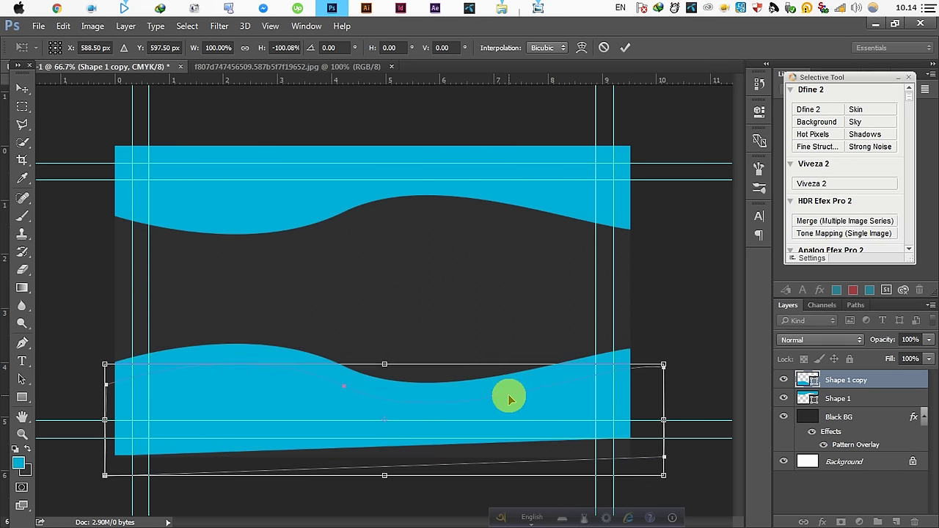
pyautogui.press('Down')
pyautogui.press('Down')
pyautogui.press('Down')
pyautogui.press('Down')
pyautogui.press('Down')
pyautogui.press('Down')
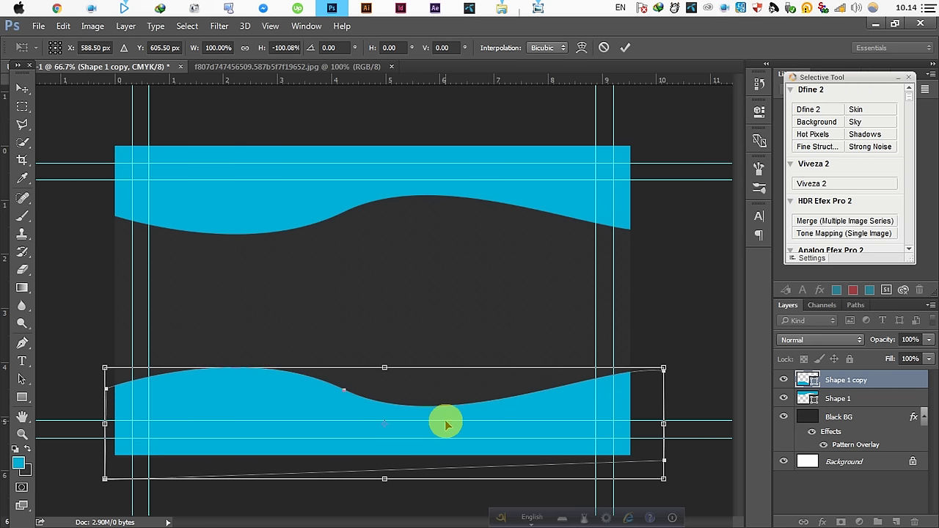
# Flip the lower wave horizontally, fine-tune its position, and commit the transform.
pyautogui.rightClick(462, 423)
pyautogui.click(478, 389)
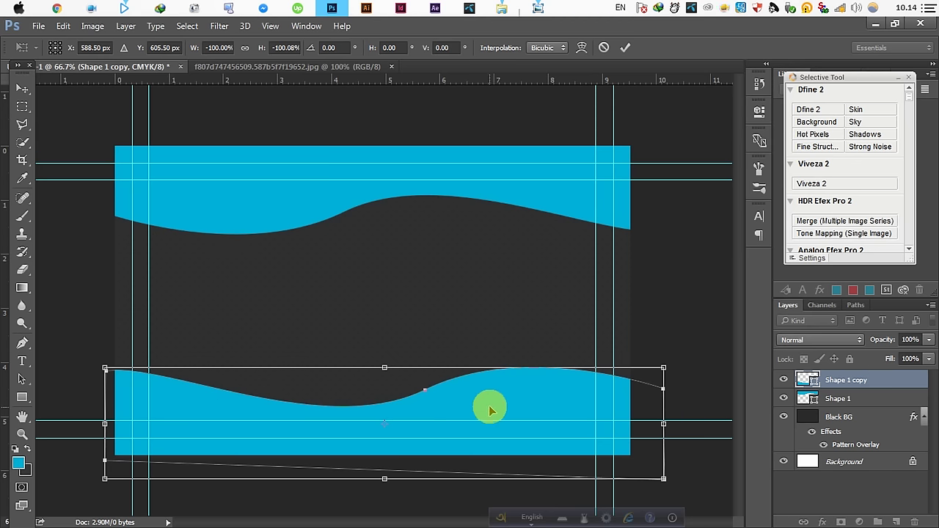
pyautogui.rightClick(426, 423)
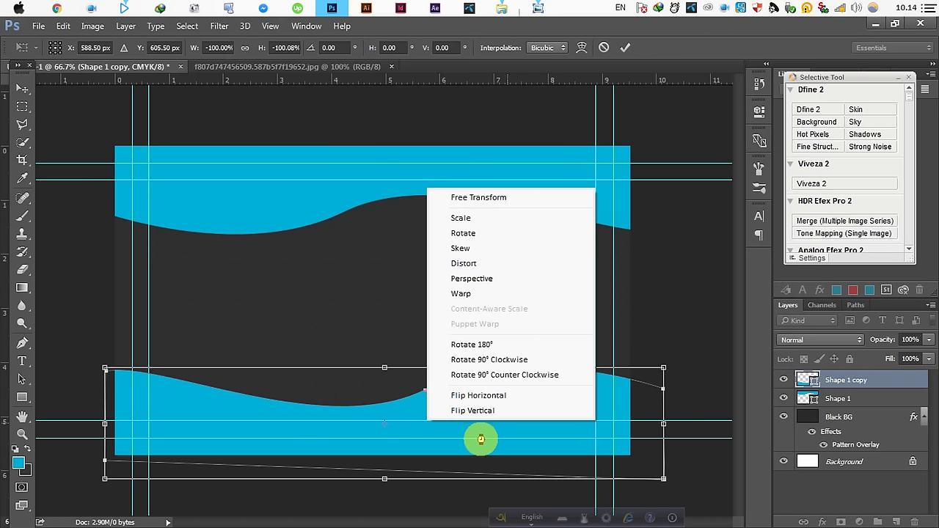
pyautogui.click(474, 444)
pyautogui.press('Down')
pyautogui.press('Down')
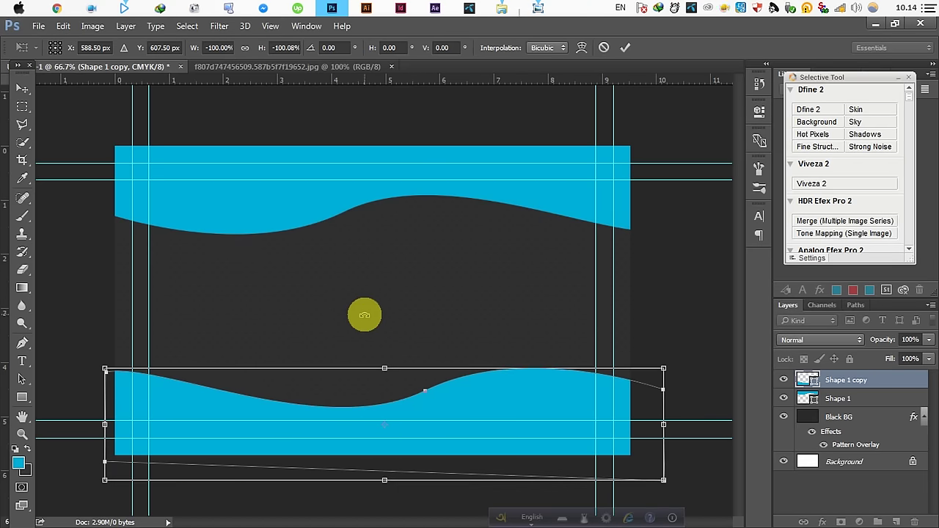
pyautogui.press('Down')
pyautogui.press('Down')
pyautogui.press('Down')
pyautogui.press('Down')
pyautogui.press('Down')
pyautogui.press('Down')
pyautogui.press('Up')
pyautogui.press('Up')
pyautogui.press('Up')
pyautogui.press('Up')
pyautogui.press('Up')
pyautogui.press('Up')
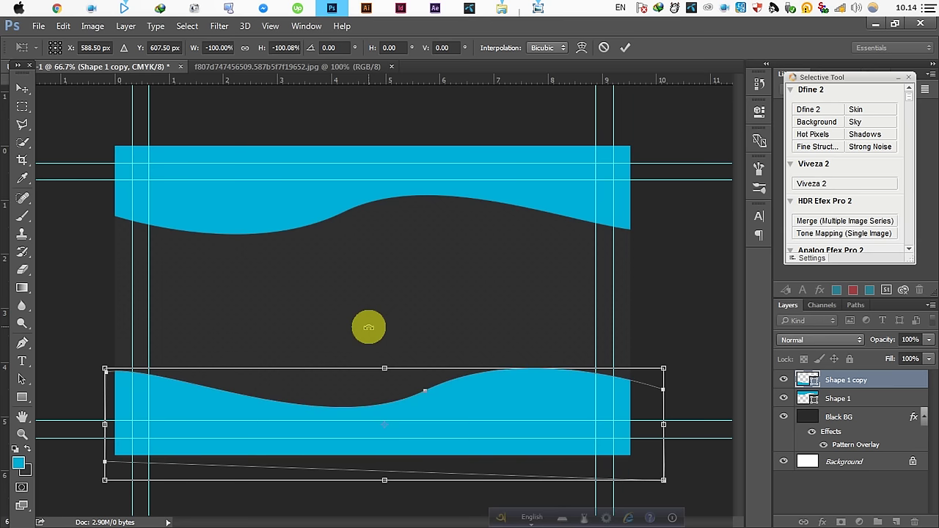
pyautogui.press('Up')
pyautogui.press('Up')
pyautogui.press('Up')
pyautogui.press('Up')
pyautogui.press('Up')
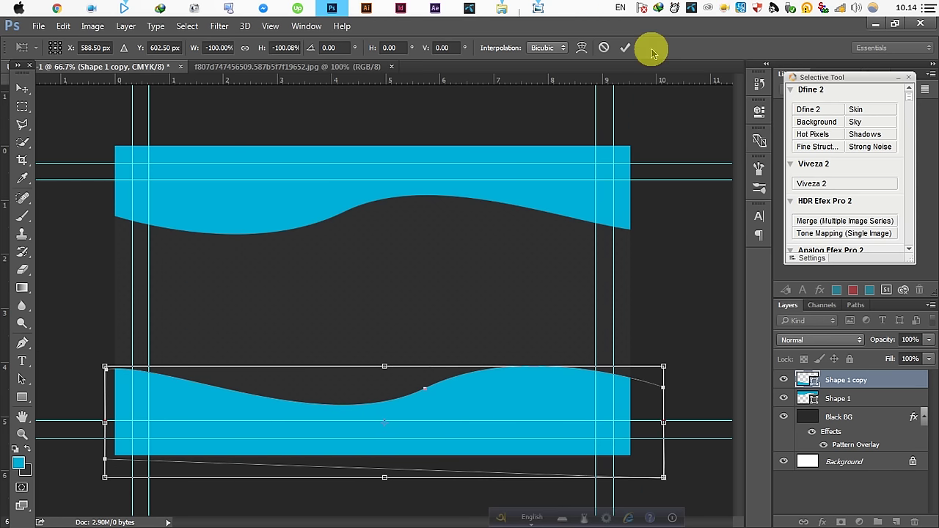
pyautogui.click(626, 47)
pyautogui.keyDown('ctrl'); pyautogui.click(438, 256); pyautogui.keyUp('ctrl')
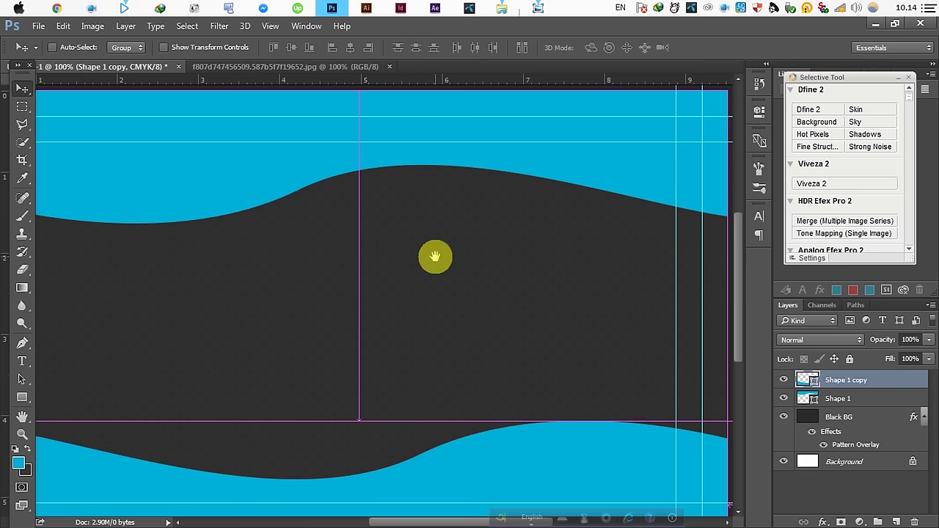
# Widen the bottom wave to about 101.8% by stretching both side handles.
pyautogui.keyDown('alt'); pyautogui.click(435, 257); pyautogui.keyUp('alt')
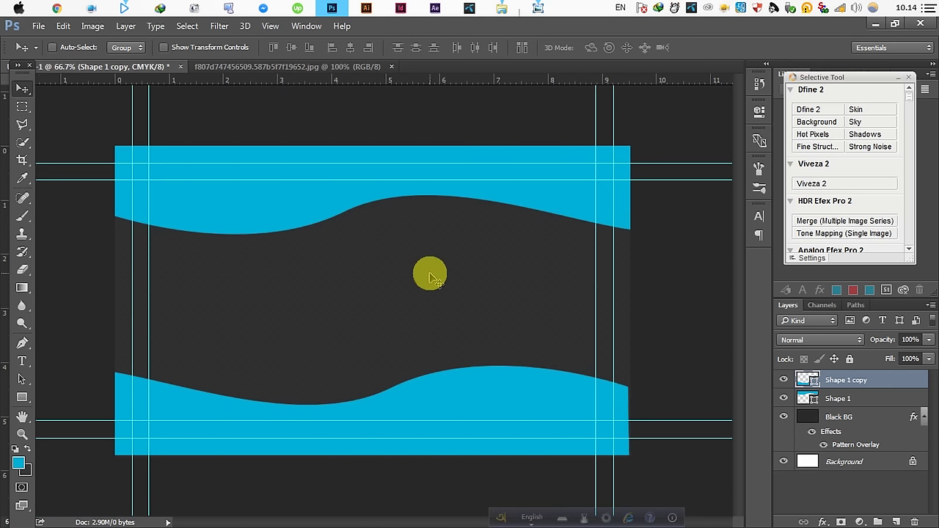
pyautogui.press('ctrl')
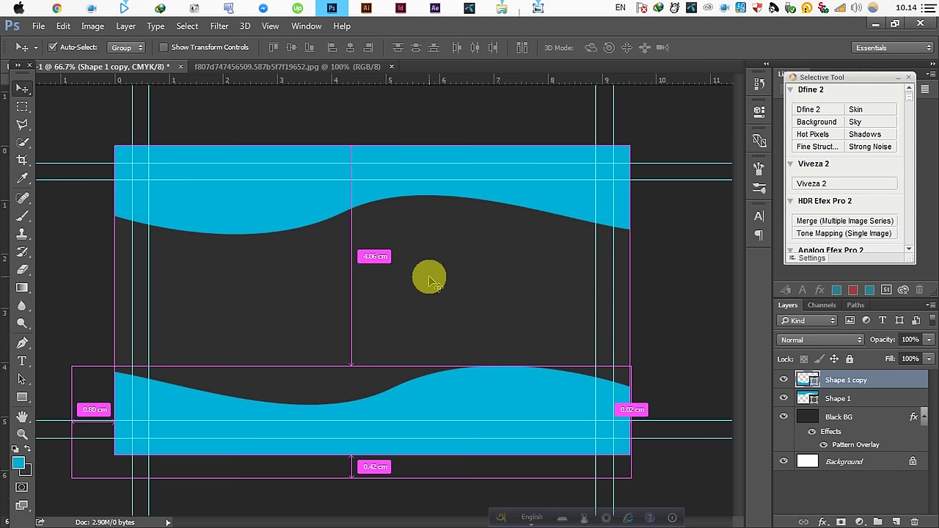
pyautogui.hotkey('ctrl', 't')
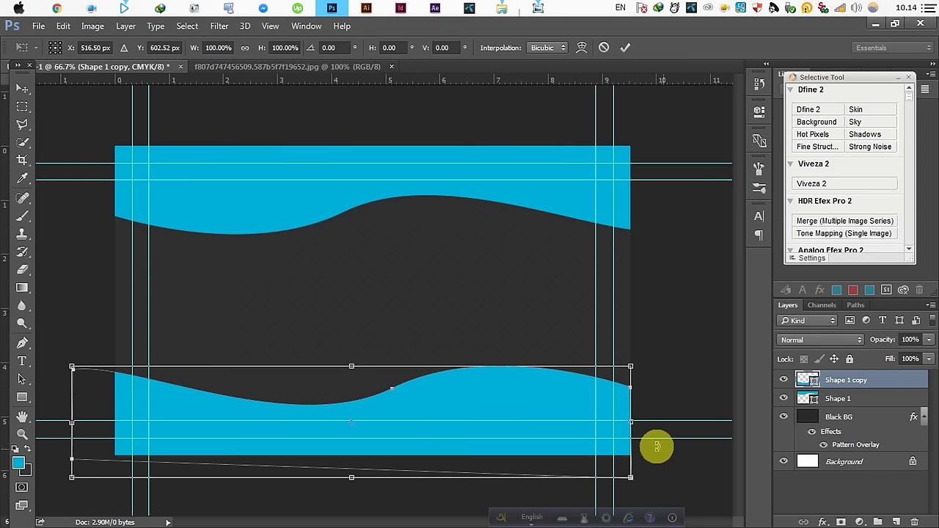
pyautogui.moveTo(635, 434); pyautogui.dragTo(640, 434)
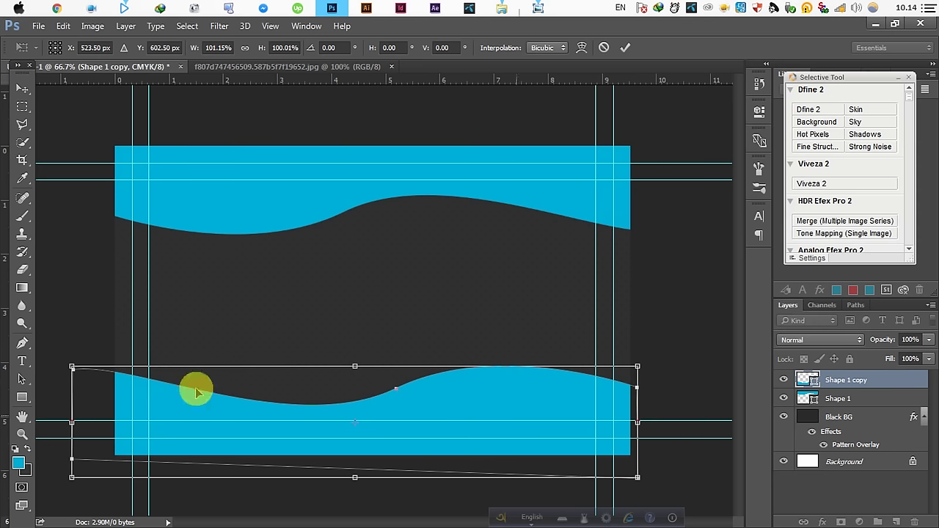
pyautogui.moveTo(67, 420); pyautogui.dragTo(68, 420)
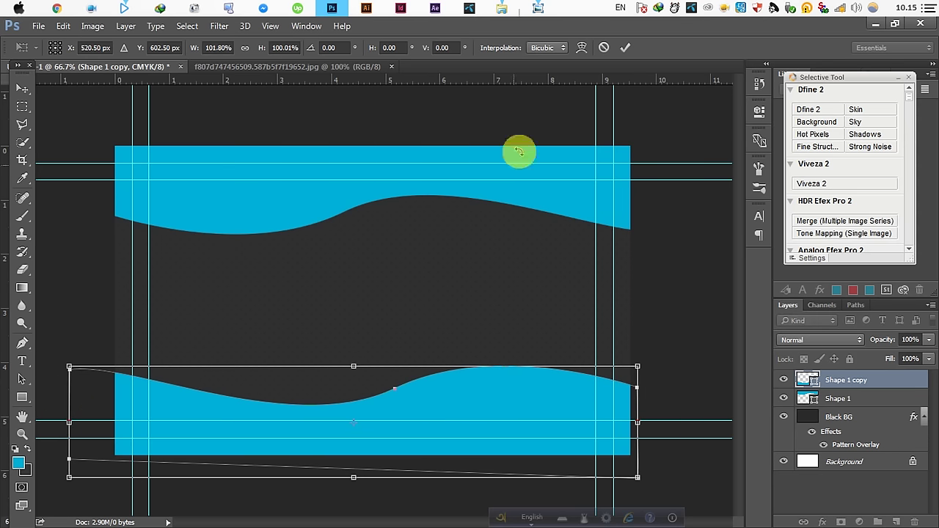
pyautogui.click(625, 48)
# Show the mockup zoomed to 300% on its icon ribbon.
pyautogui.hotkey('ctrl', '+')
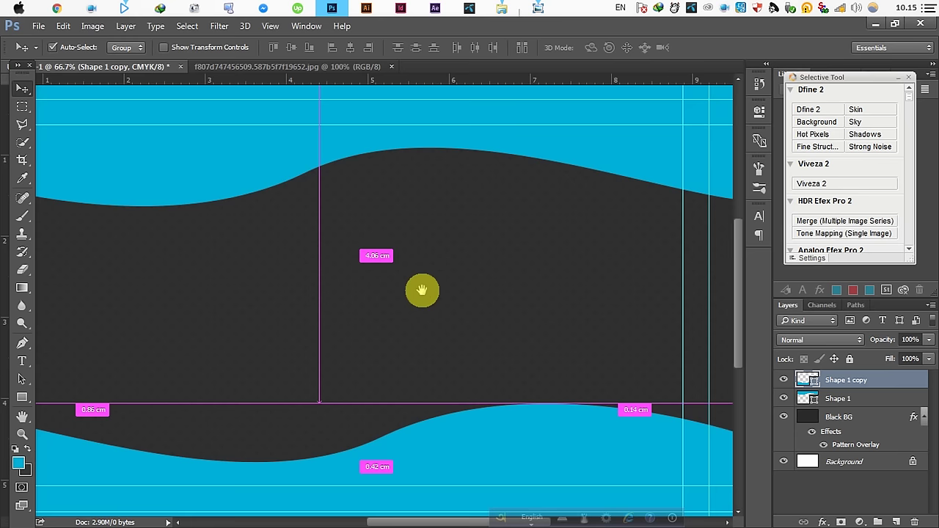
pyautogui.hotkey('ctrl', '-')
pyautogui.hotkey('ctrl', '-')
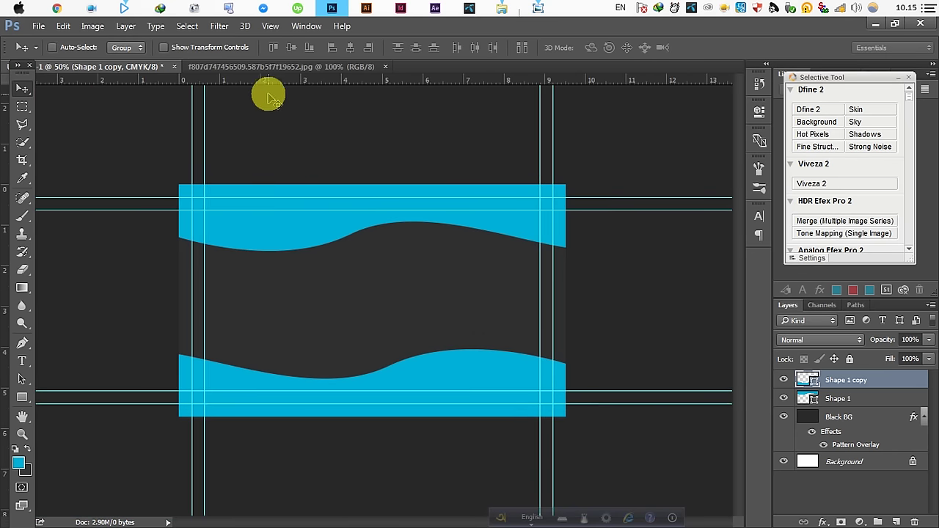
pyautogui.click(262, 66)
pyautogui.press('ctrl')
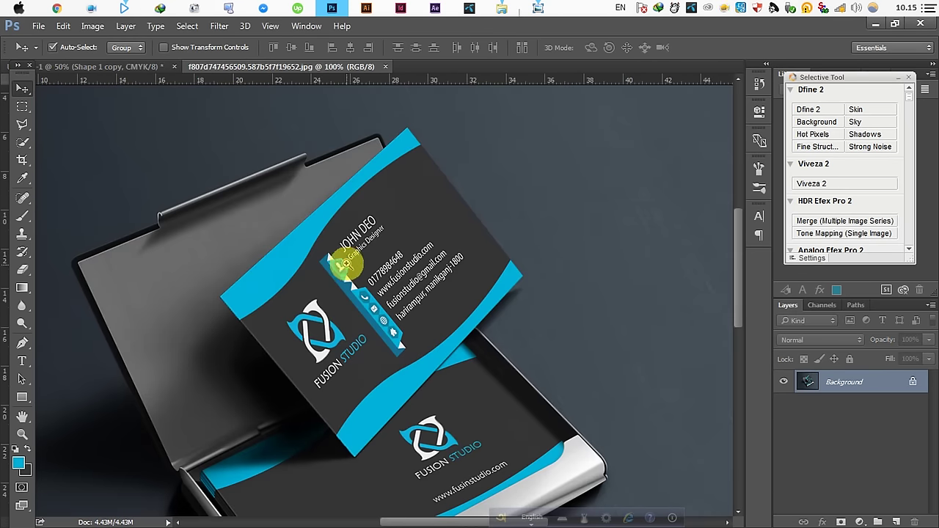
pyautogui.keyDown('ctrl'); pyautogui.click(345, 263); pyautogui.keyUp('ctrl')
pyautogui.keyDown('ctrl'); pyautogui.click(367, 294); pyautogui.keyUp('ctrl')
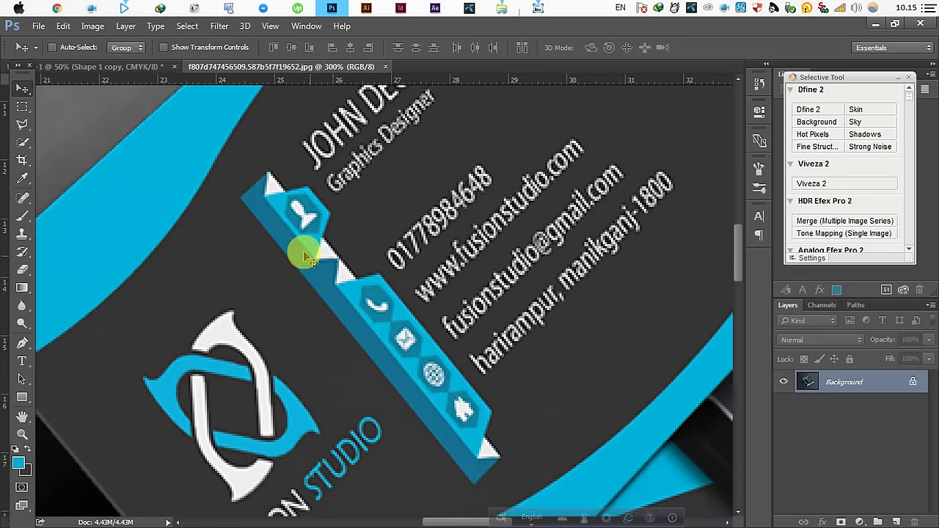
# Sample the ribbon's dark blue 147393 into the background swatch and go back to the card.
pyautogui.click(17, 461)
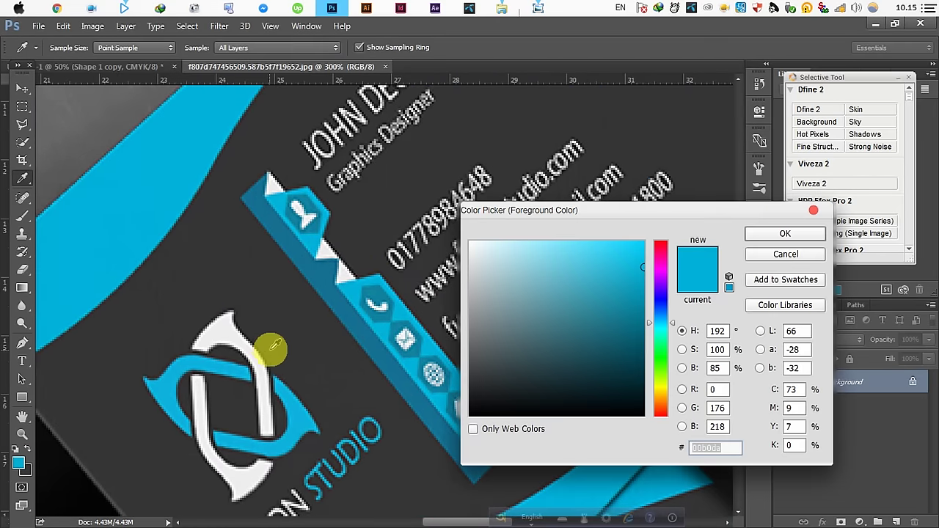
pyautogui.click(763, 254)
pyautogui.click(25, 469)
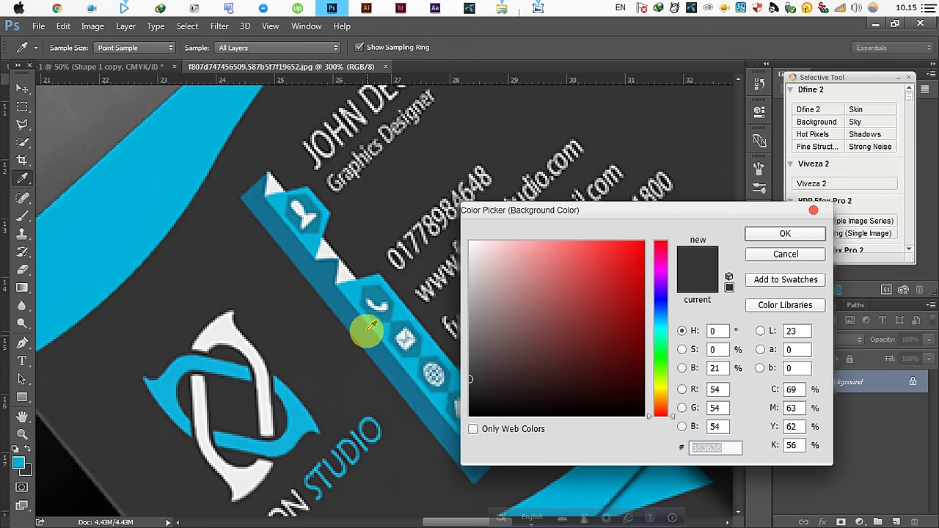
pyautogui.moveTo(367, 332); pyautogui.dragTo(579, 303)
pyautogui.click(760, 235)
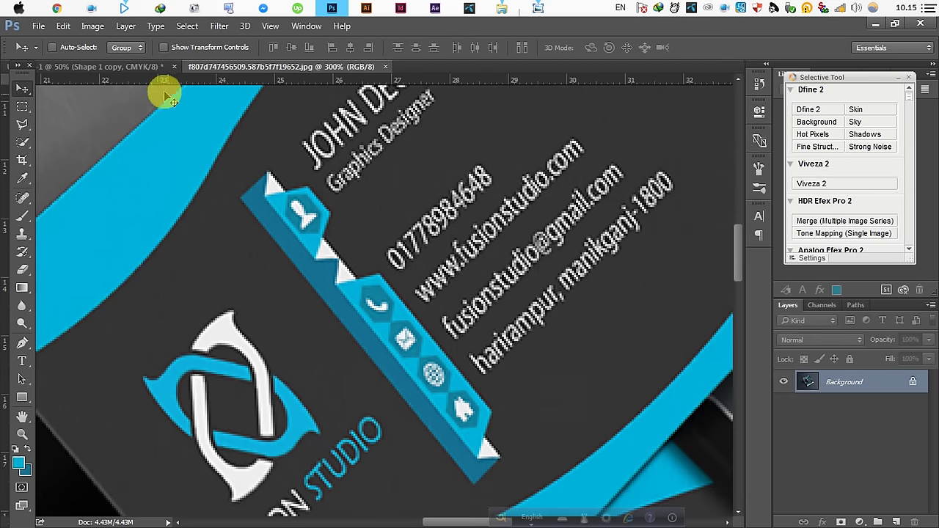
pyautogui.click(151, 66)
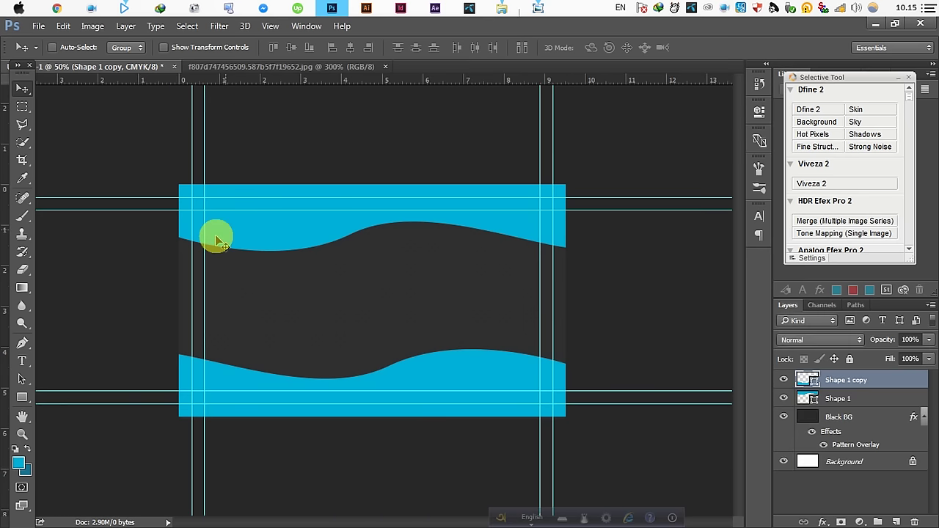
# Draw a tall 40 × 339 px rectangle along a vertical guide at 4.76 cm.
pyautogui.click(22, 397)
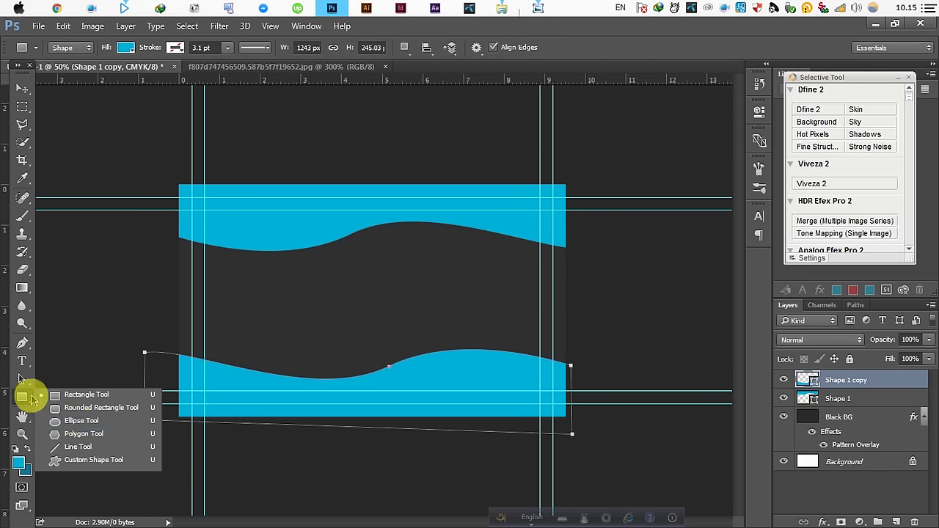
pyautogui.click(95, 397)
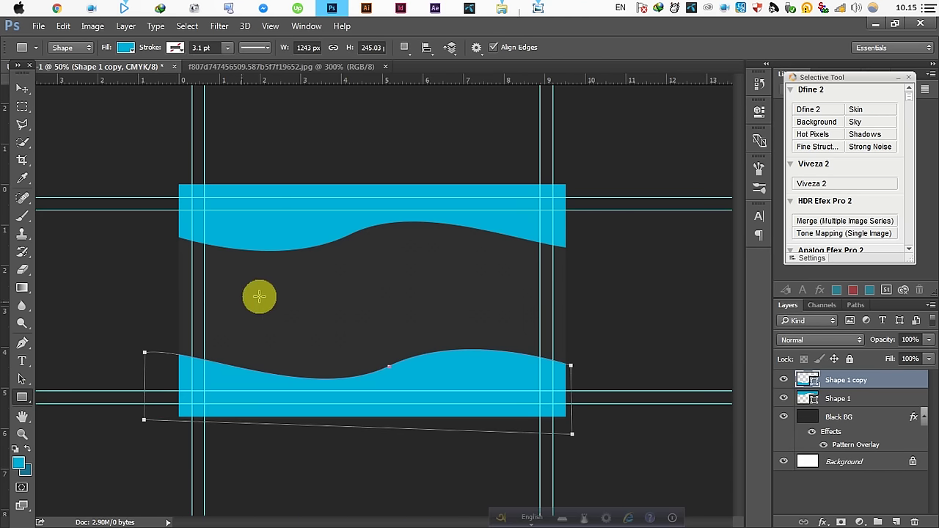
pyautogui.moveTo(9, 255); pyautogui.dragTo(378, 298)
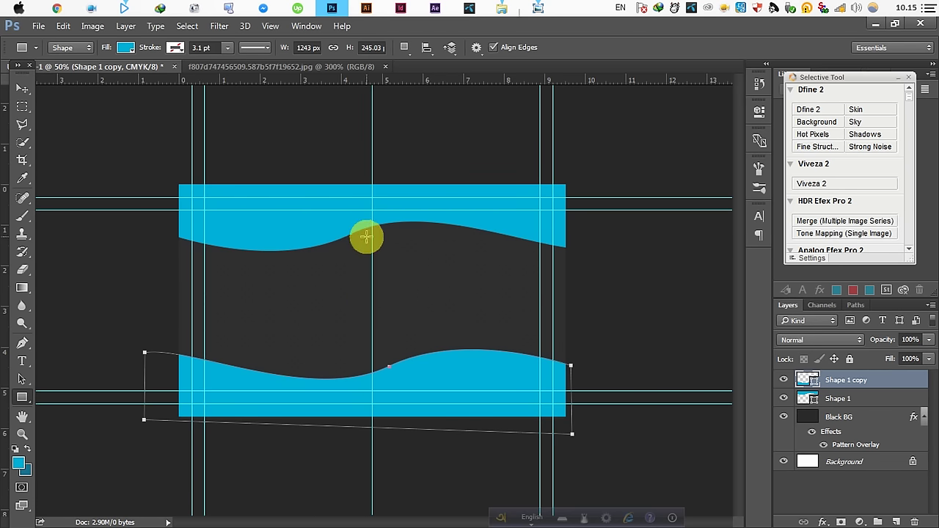
pyautogui.moveTo(367, 237); pyautogui.dragTo(386, 354)
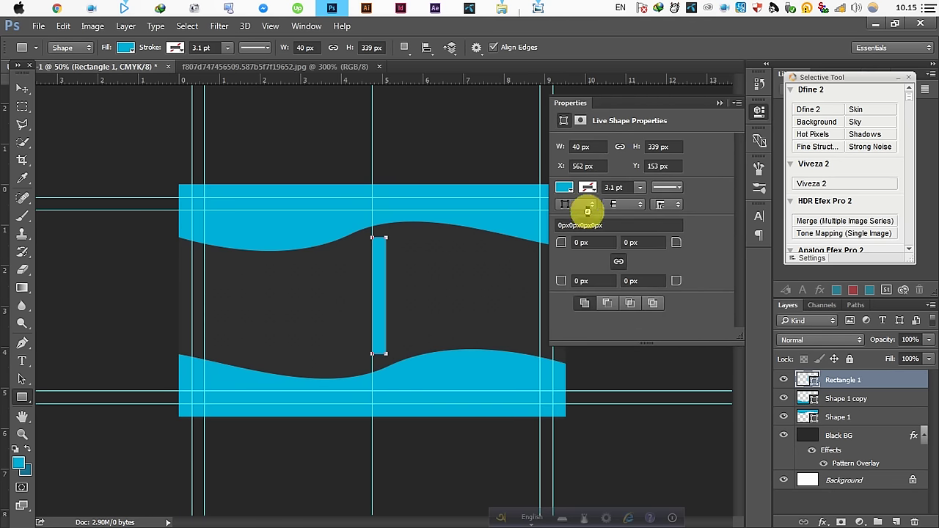
# Fill Rectangle 1 with dark teal and zoom in on it.
pyautogui.click(565, 190)
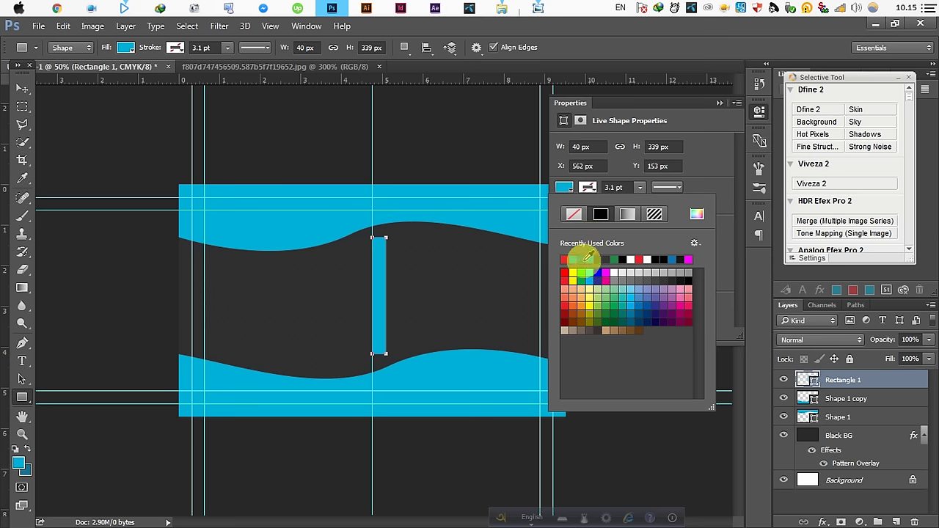
pyautogui.click(588, 258)
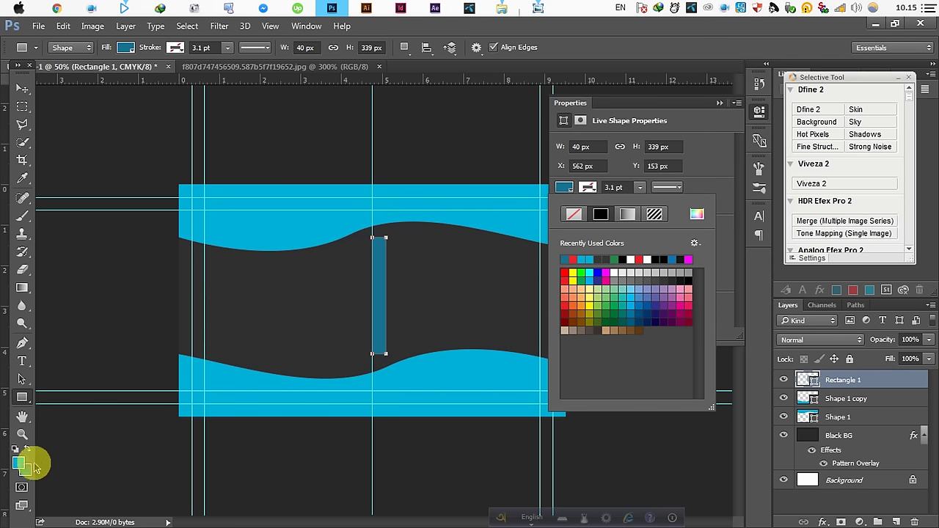
pyautogui.click(720, 103)
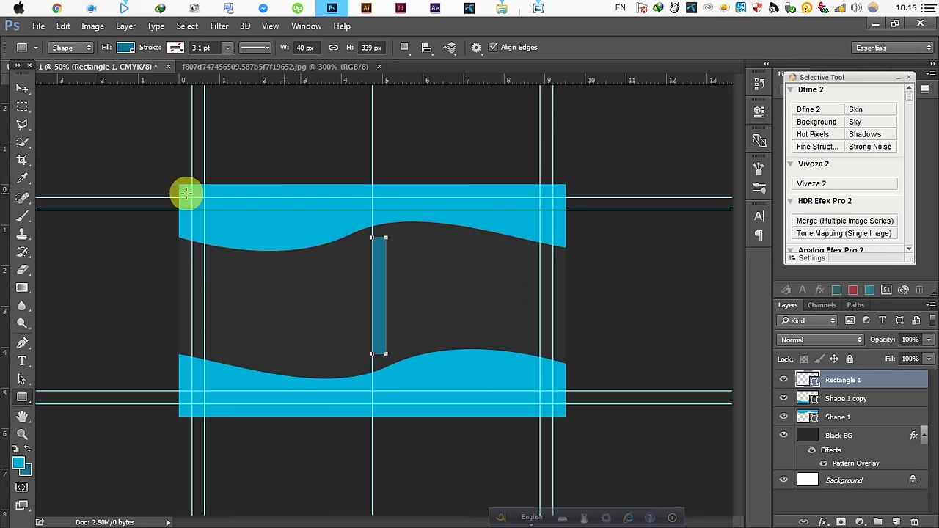
pyautogui.click(22, 88)
pyautogui.keyDown('ctrl'); pyautogui.click(398, 232); pyautogui.keyUp('ctrl')
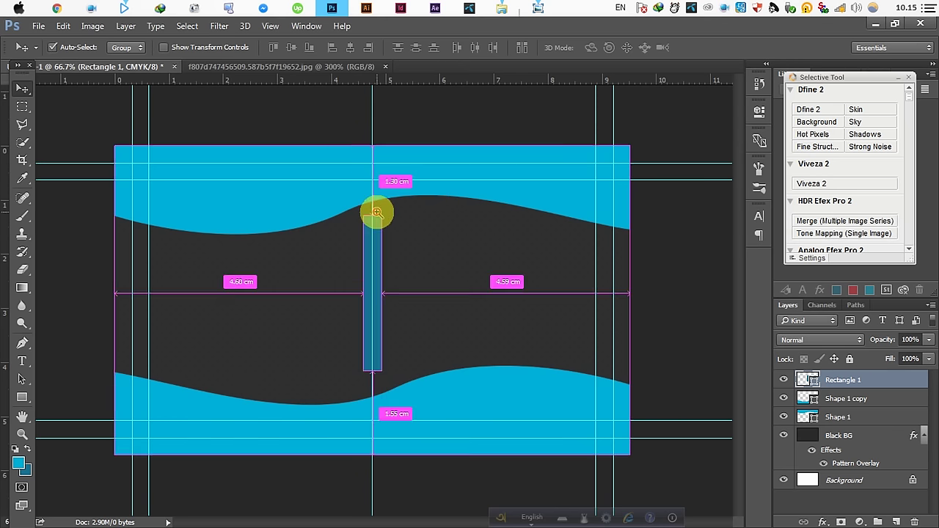
pyautogui.keyDown('ctrl'); pyautogui.click(378, 210); pyautogui.keyUp('ctrl')
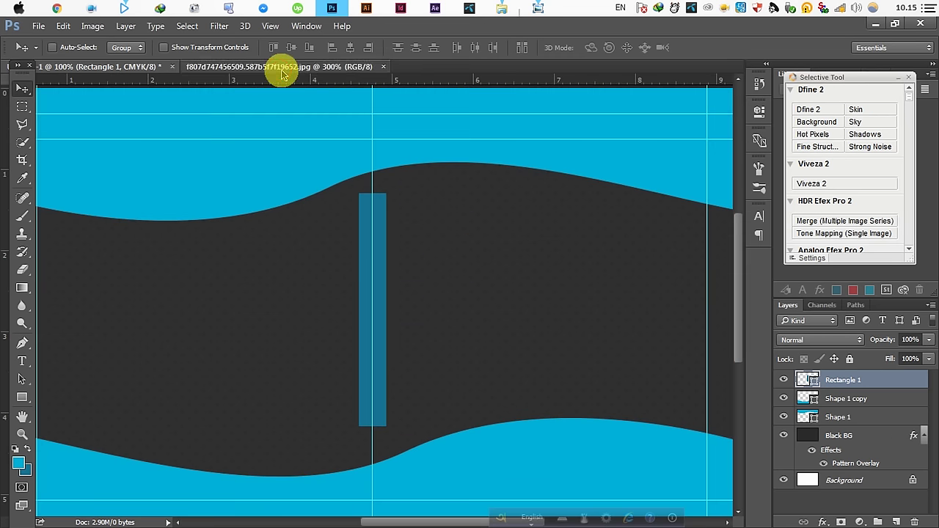
# Sample the mockup icon's off-white ecebe9 into the background swatch, then zoom in on the card's bar.
pyautogui.click(282, 66)
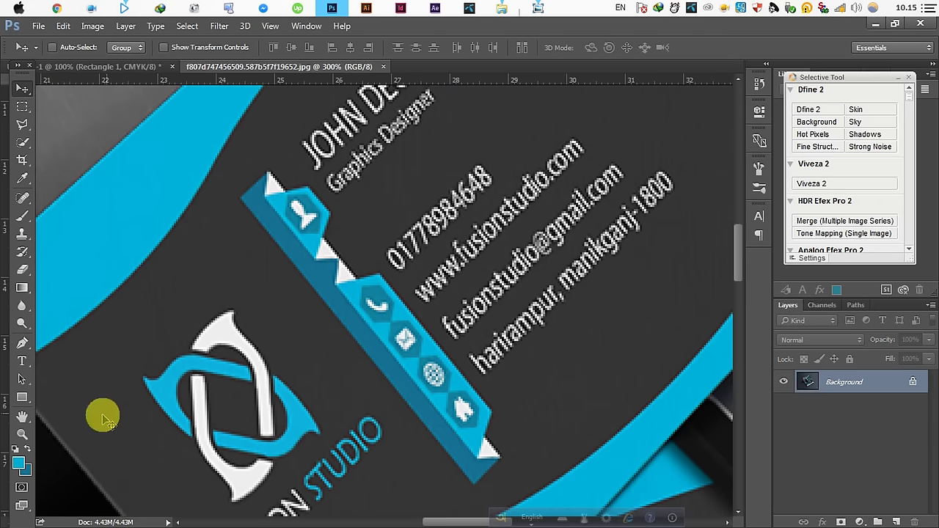
pyautogui.click(24, 469)
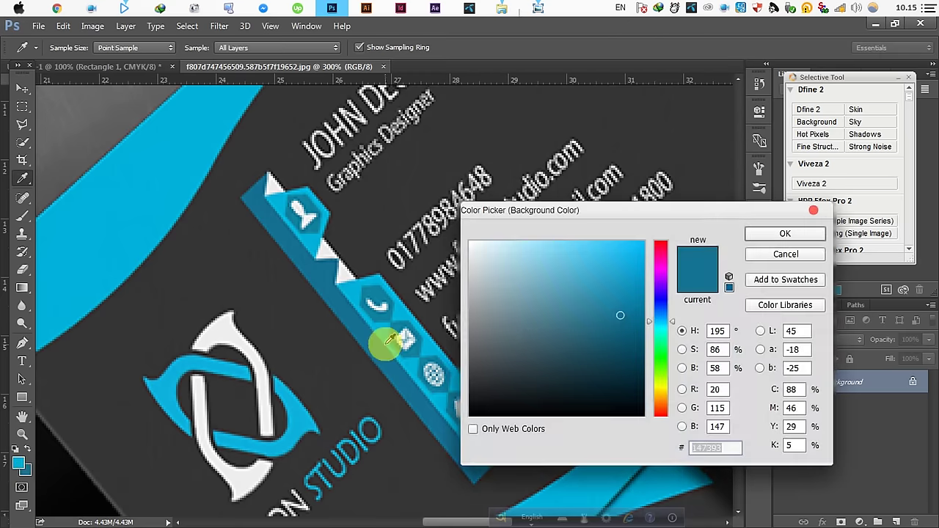
pyautogui.click(334, 259)
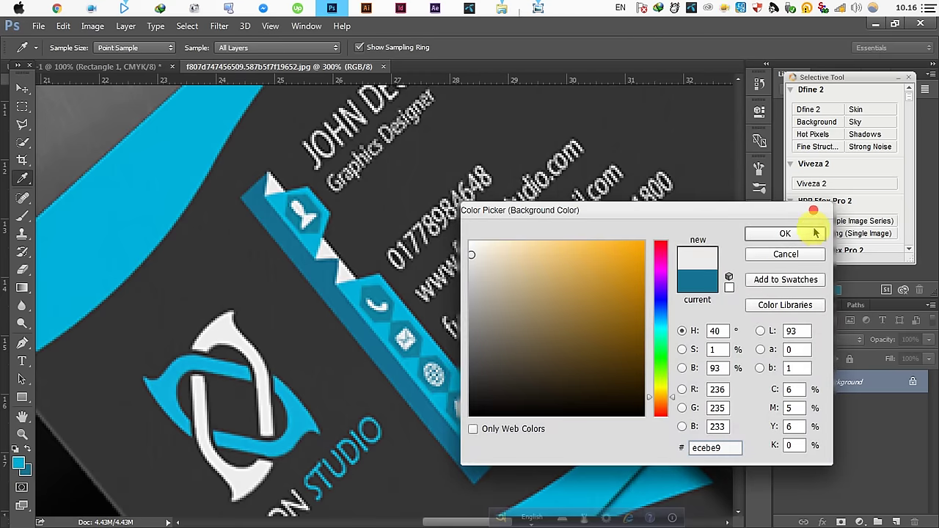
pyautogui.click(817, 233)
pyautogui.click(150, 66)
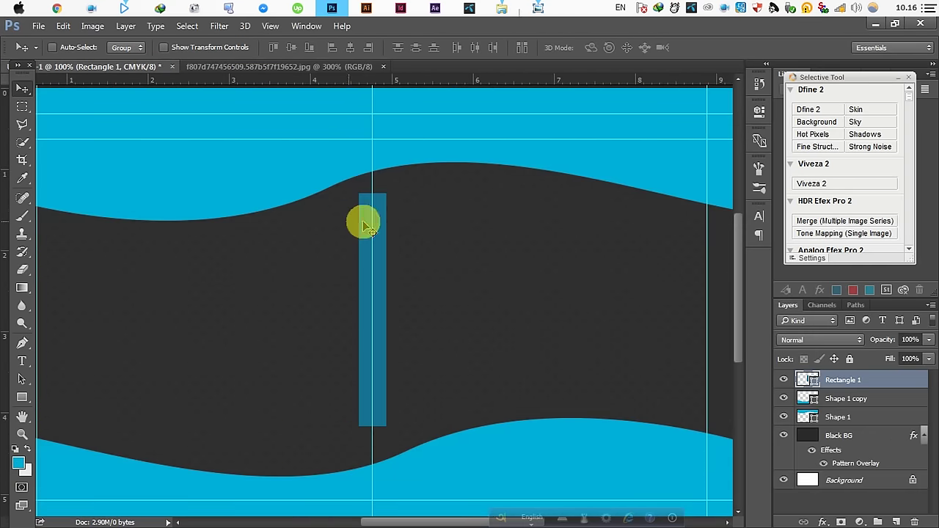
pyautogui.click(273, 67)
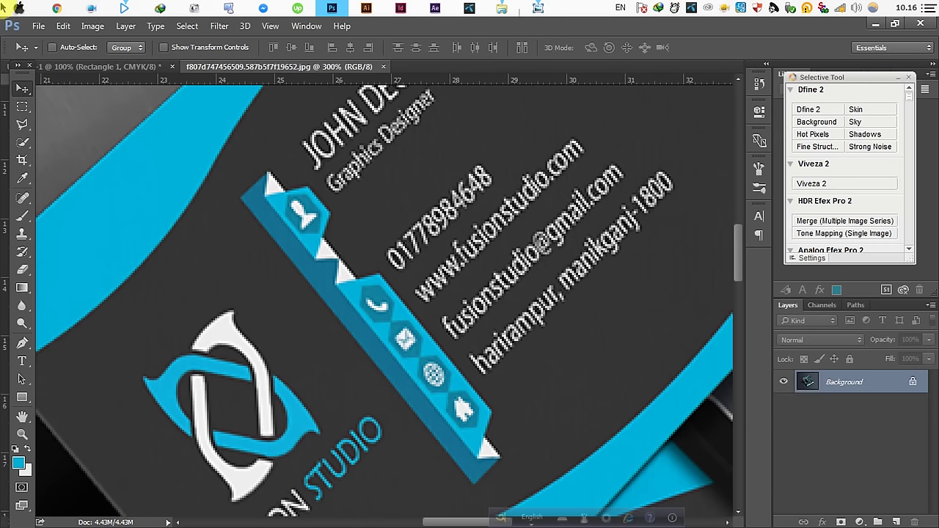
pyautogui.click(99, 66)
pyautogui.keyDown('ctrl'); pyautogui.click(389, 221); pyautogui.keyUp('ctrl')
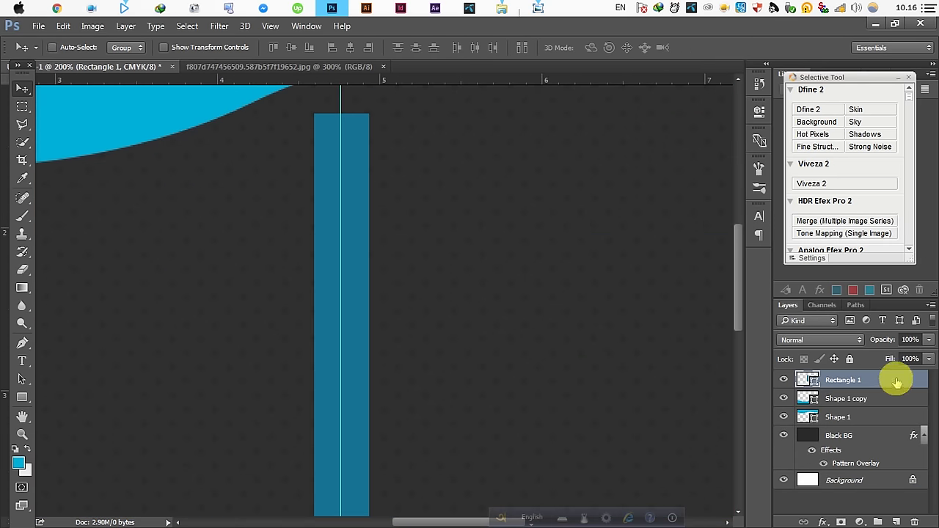
# Duplicate Rectangle 1, fill the copy white (fefefe), and start transforming it.
pyautogui.moveTo(897, 380); pyautogui.dragTo(904, 520)
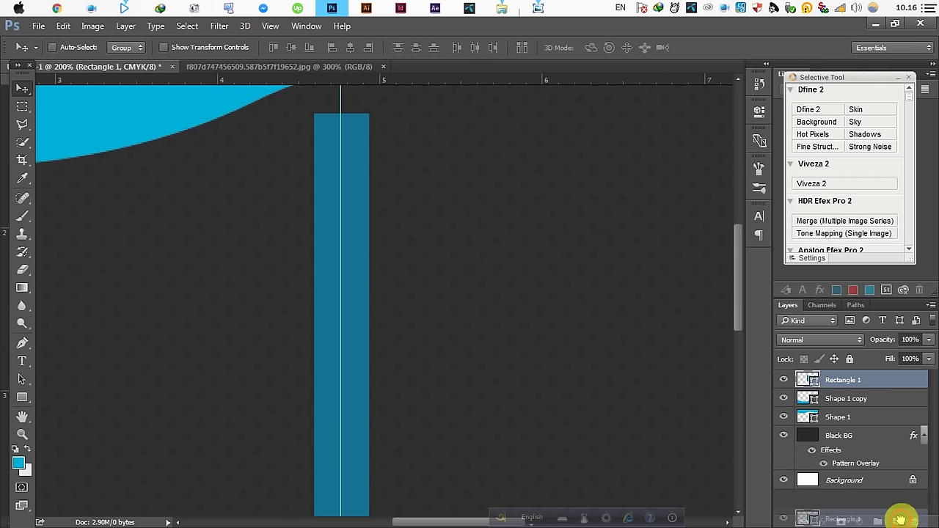
pyautogui.moveTo(904, 519)
pyautogui.mouseDown()
pyautogui.moveTo(883, 387)
pyautogui.moveTo(896, 522)
pyautogui.mouseUp()
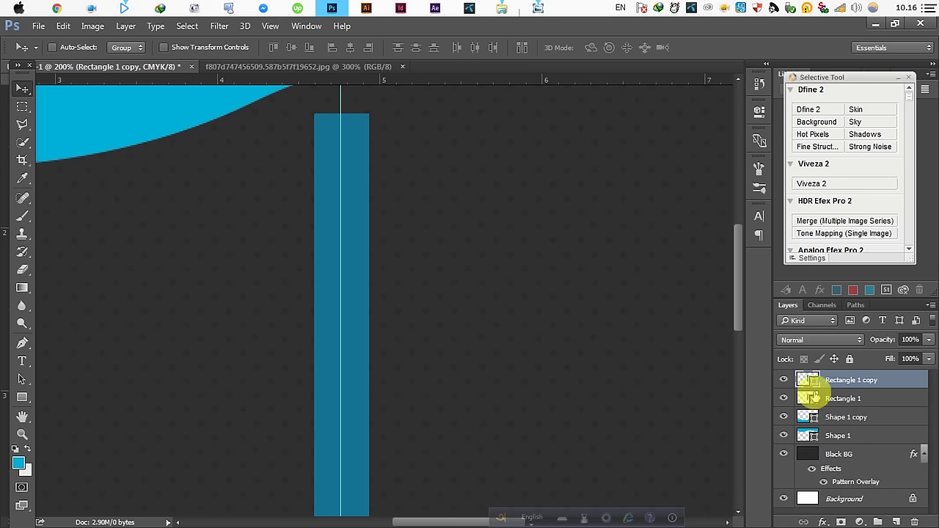
pyautogui.doubleClick(803, 380)
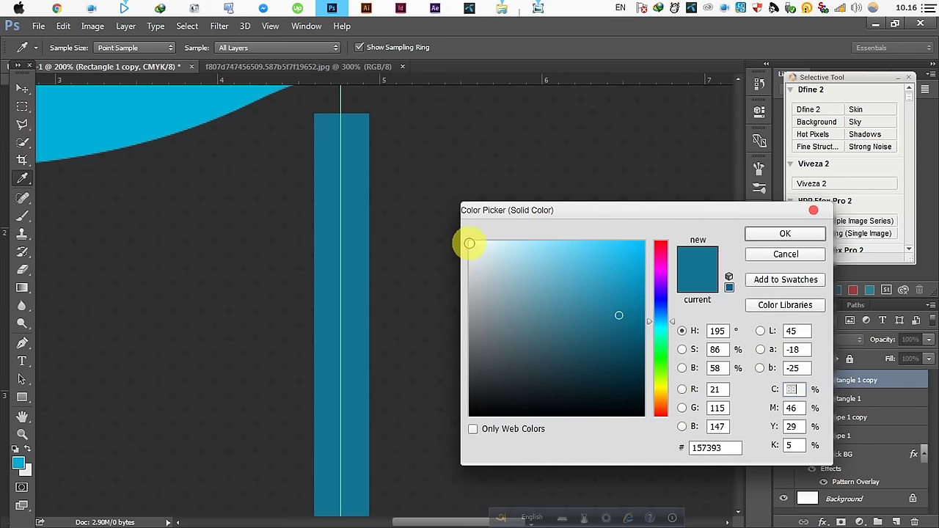
pyautogui.click(470, 243)
pyautogui.click(770, 240)
pyautogui.press('v')
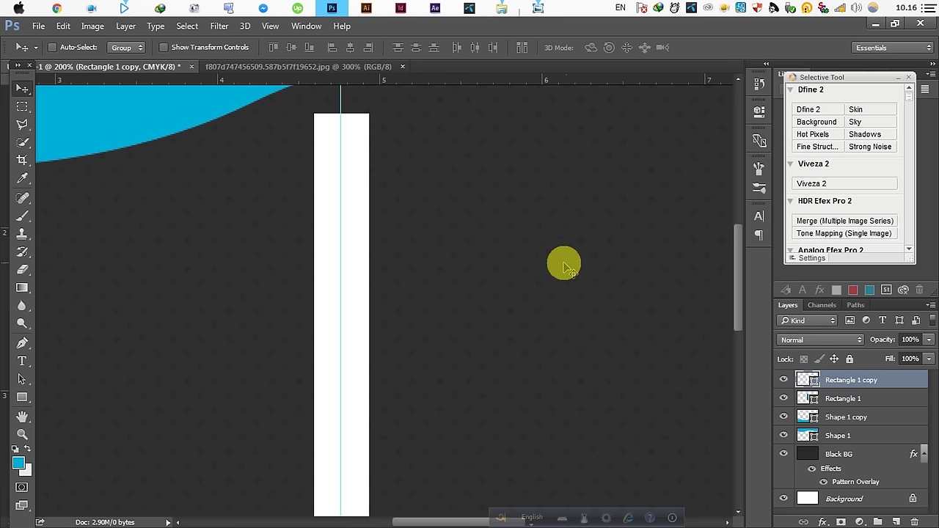
pyautogui.scroll(-1, 402, 235)
pyautogui.scroll(-1, 402, 235)
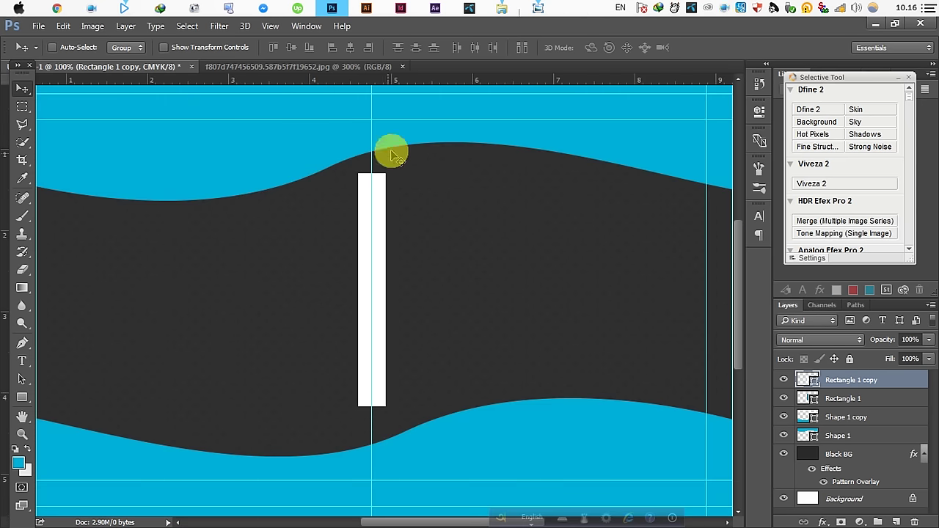
pyautogui.hotkey('ctrl', 't')
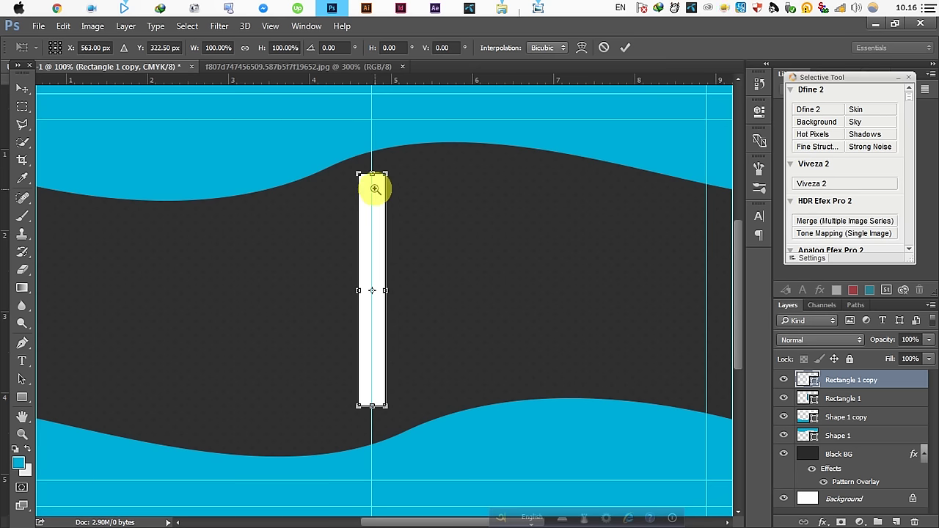
# Distort the white strip, moving its top-left and bottom-left corners to narrow and slant it.
pyautogui.rightClick(376, 188)
pyautogui.rightClick(369, 189)
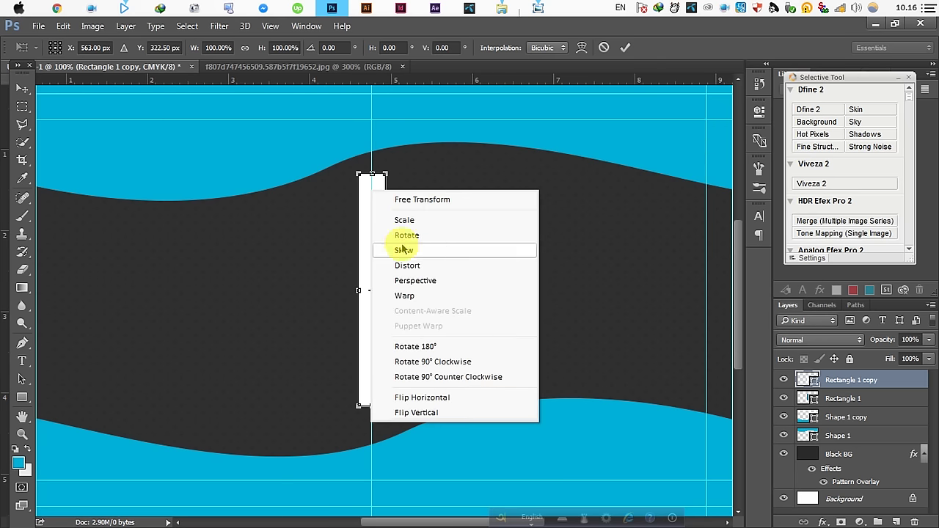
pyautogui.click(434, 267)
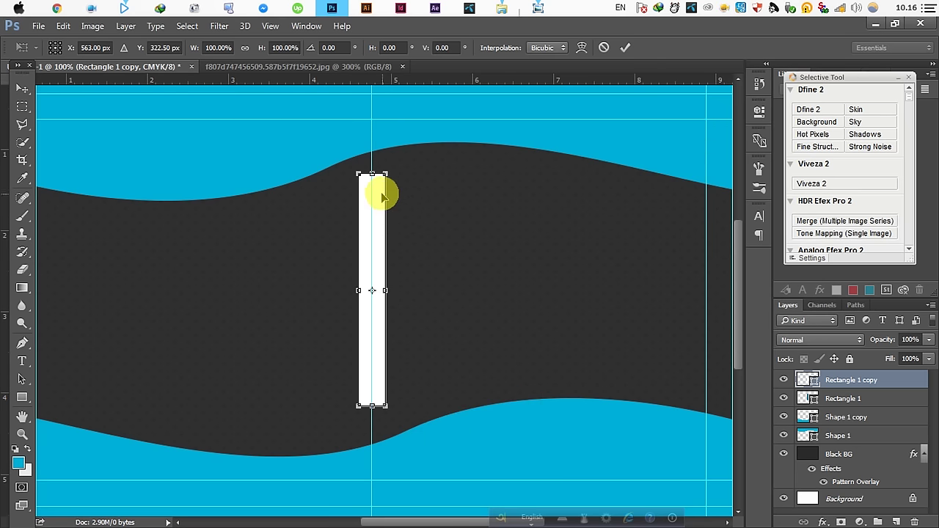
pyautogui.scroll(2, 373, 194)
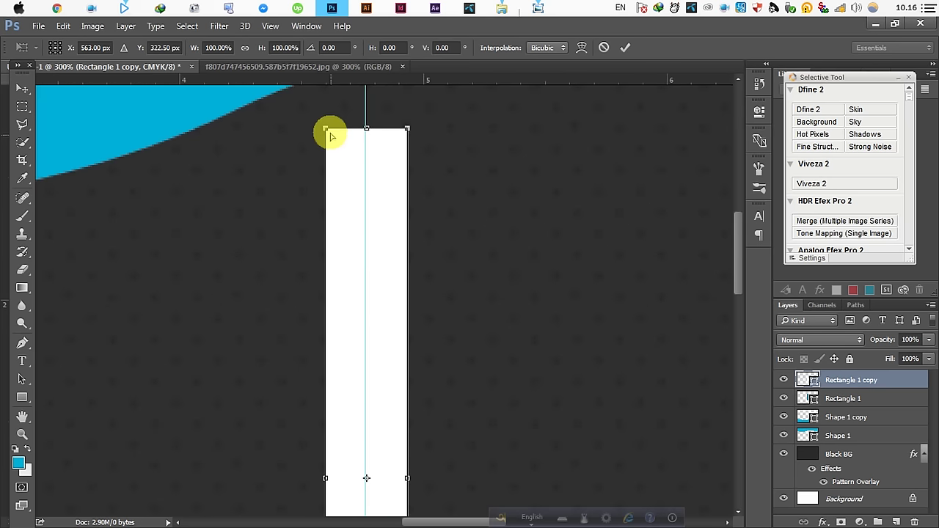
pyautogui.moveTo(328, 134); pyautogui.dragTo(365, 160)
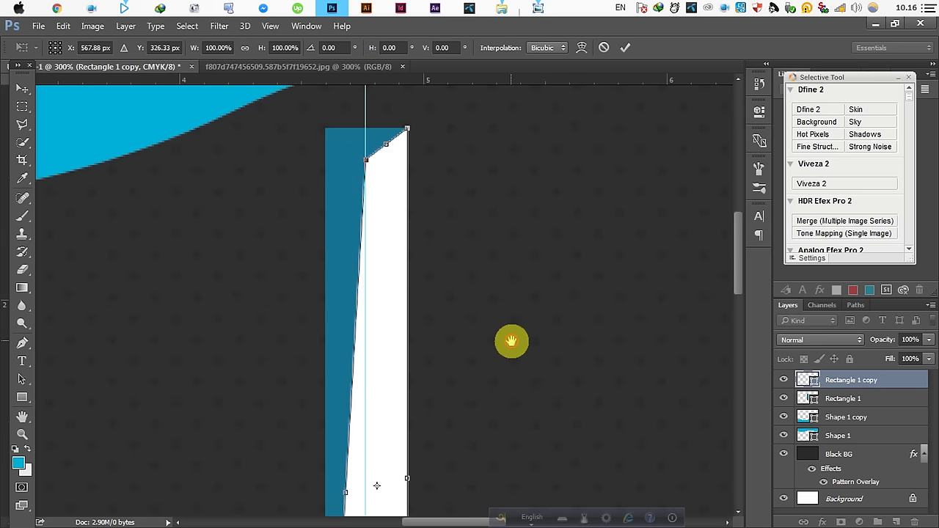
pyautogui.moveTo(507, 339); pyautogui.dragTo(492, 251)
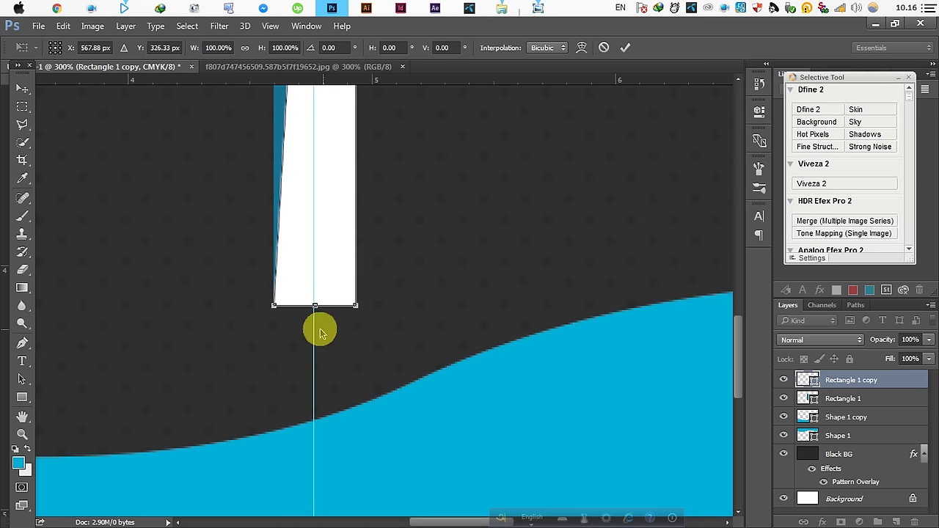
pyautogui.moveTo(276, 307); pyautogui.dragTo(314, 268)
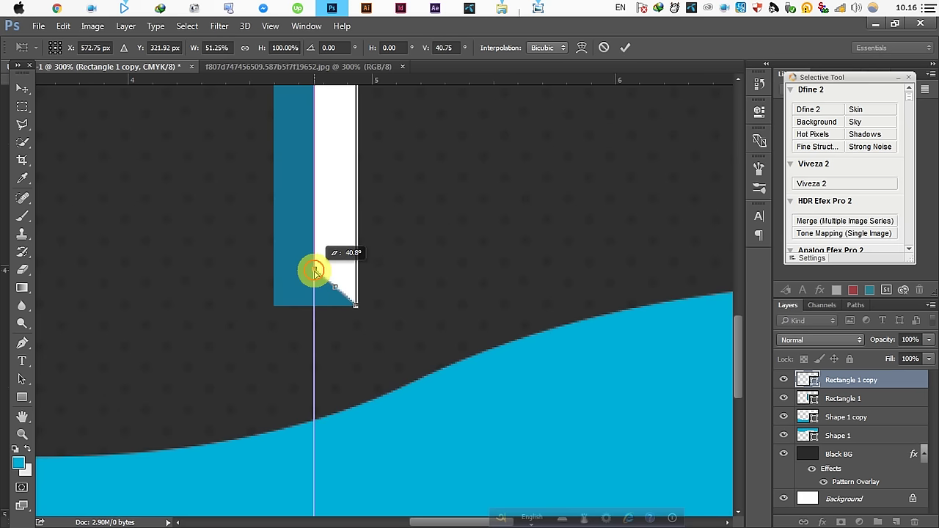
# Check the slanted strip, apply the distortion, and view the reference card image.
pyautogui.keyDown('alt'); pyautogui.click(419, 226); pyautogui.keyUp('alt')
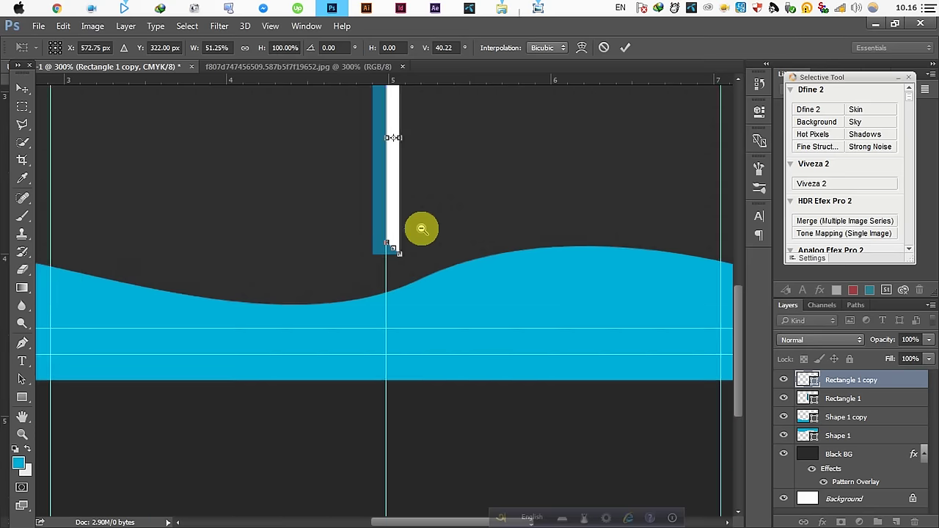
pyautogui.keyDown('ctrl'); pyautogui.click(421, 229); pyautogui.keyUp('ctrl')
pyautogui.keyDown('ctrl'); pyautogui.click(418, 222); pyautogui.keyUp('ctrl')
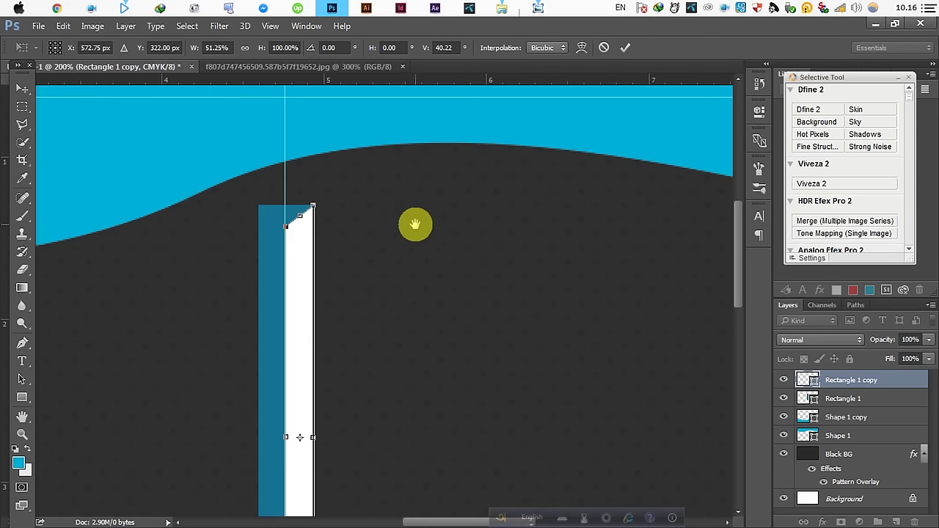
pyautogui.moveTo(412, 228); pyautogui.dragTo(419, 169)
pyautogui.keyDown('alt'); pyautogui.click(419, 169); pyautogui.keyUp('alt')
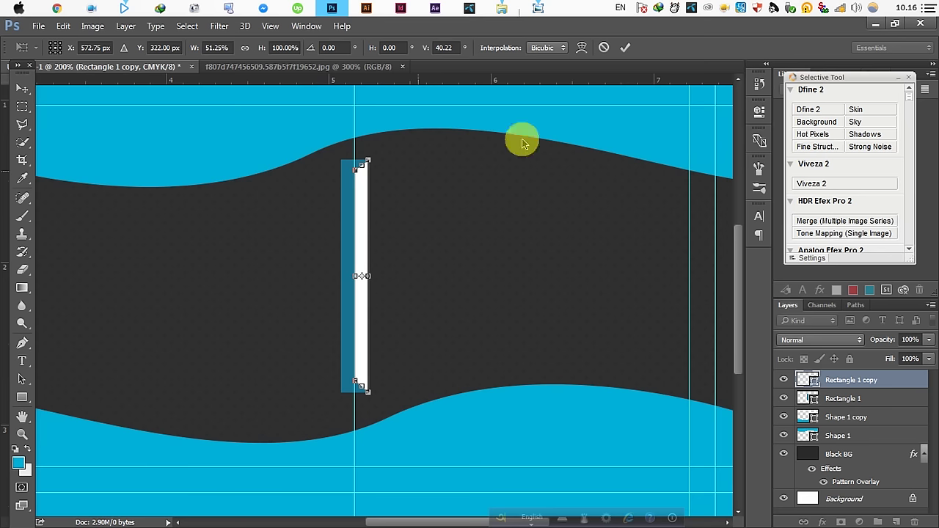
pyautogui.click(628, 48)
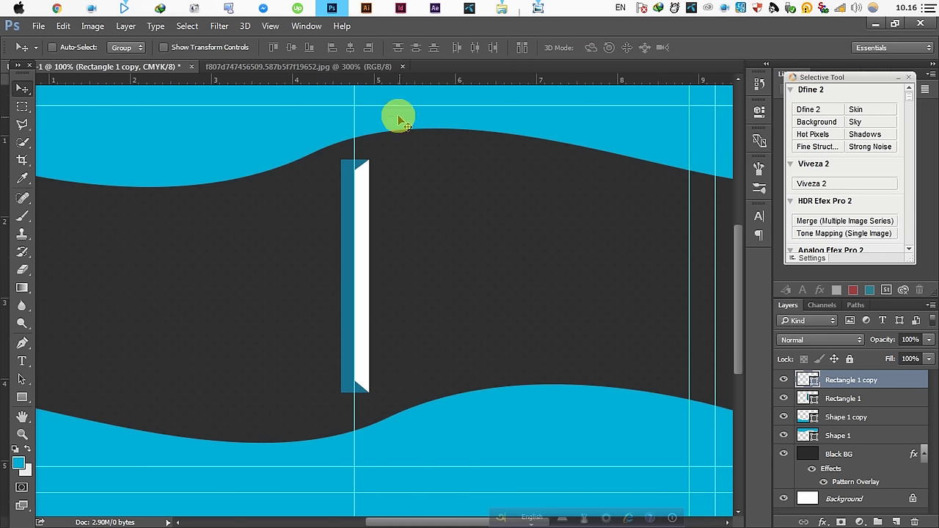
pyautogui.click(279, 66)
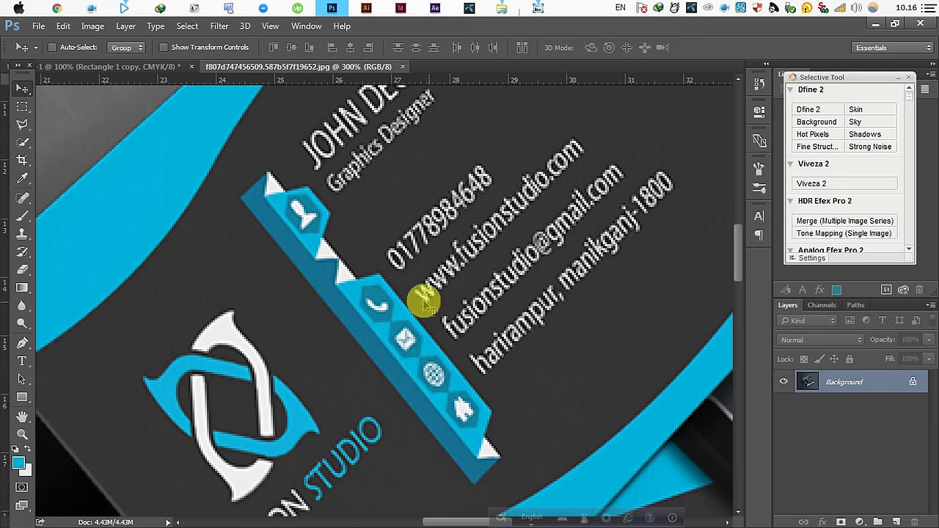
# Compare with the reference card image, then return to the card design document.
pyautogui.hotkey('ctrl', 'space')
pyautogui.click(165, 66)
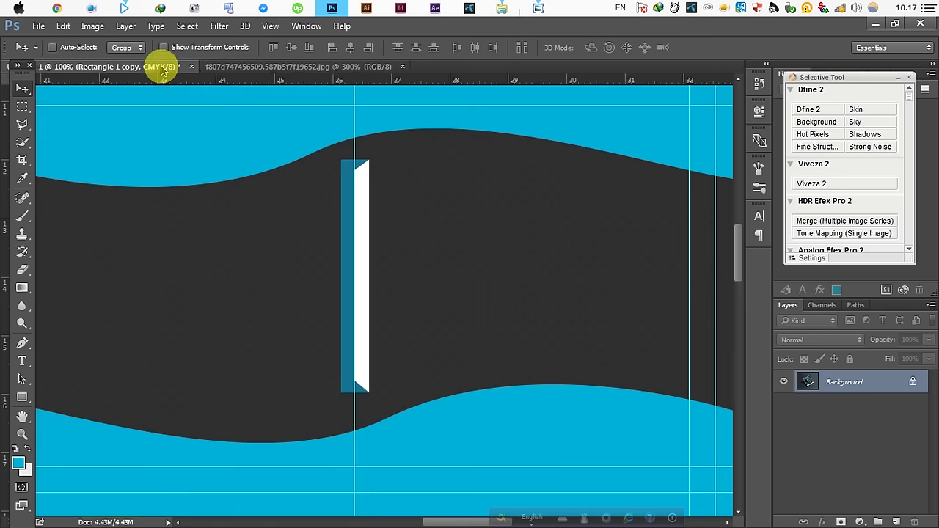
pyautogui.click(293, 66)
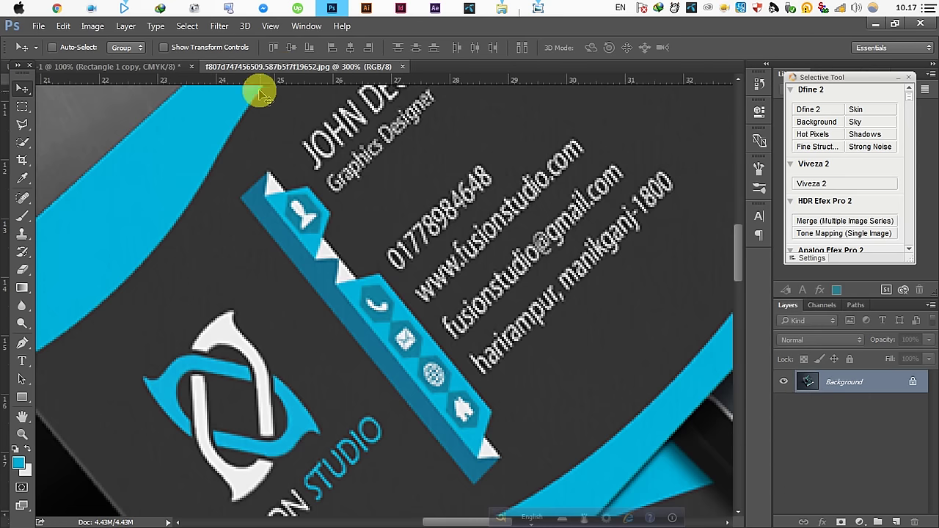
pyautogui.click(160, 67)
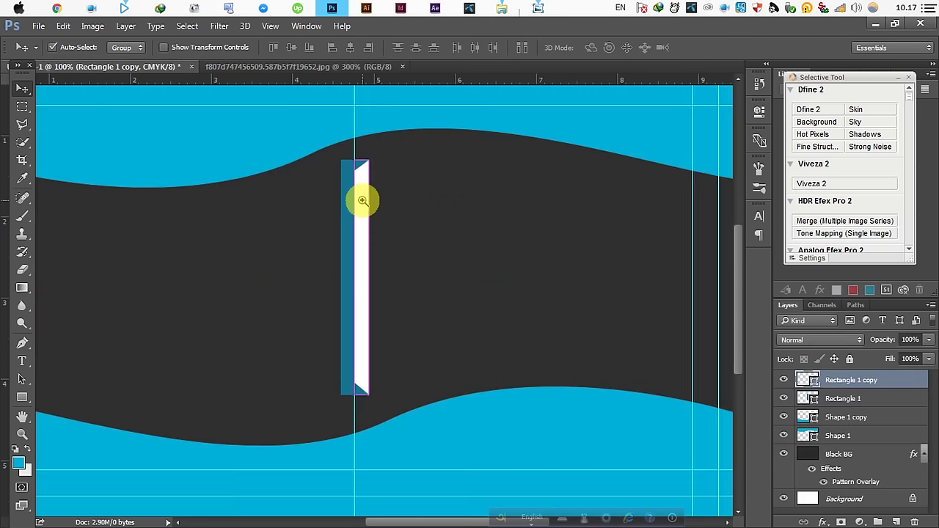
pyautogui.scroll(2, 363, 199)
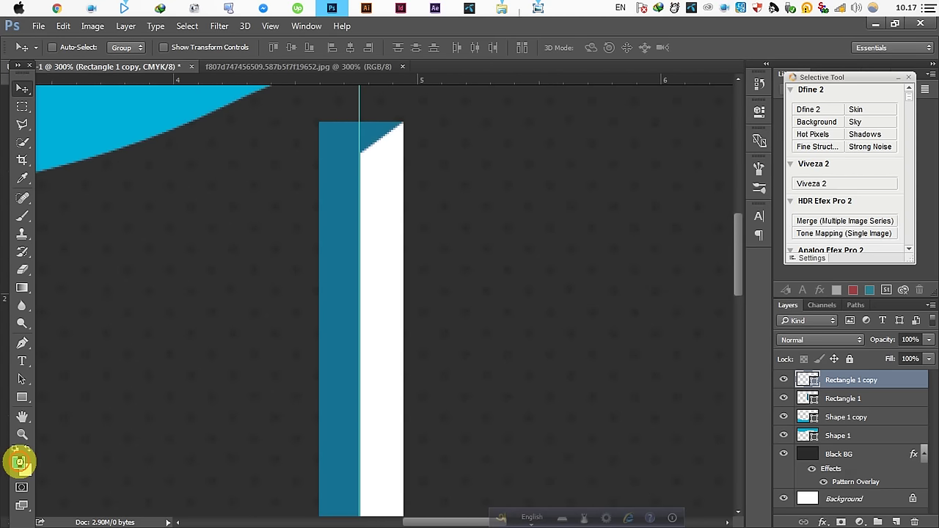
# Confirm the cyan foreground colour and select the Pen tool, undoing an accidental anchor deletion.
pyautogui.click(18, 462)
pyautogui.click(776, 233)
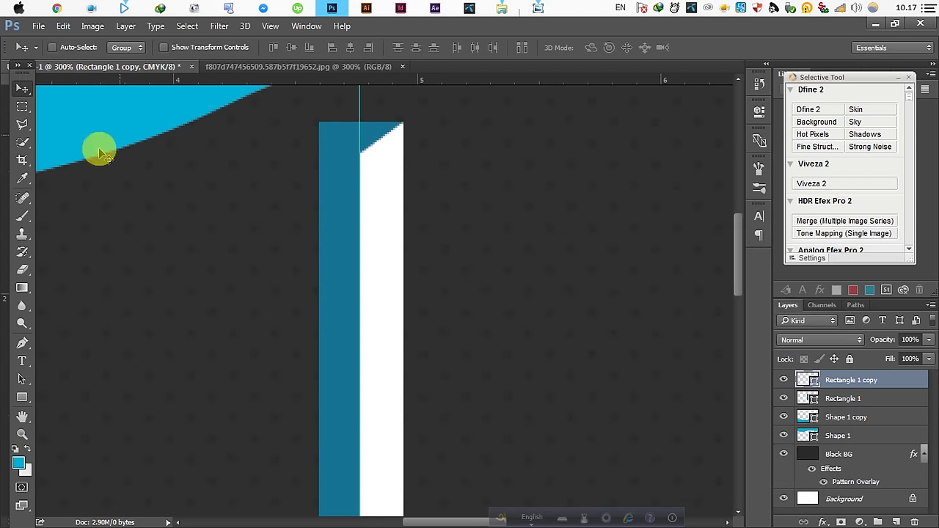
pyautogui.click(23, 345)
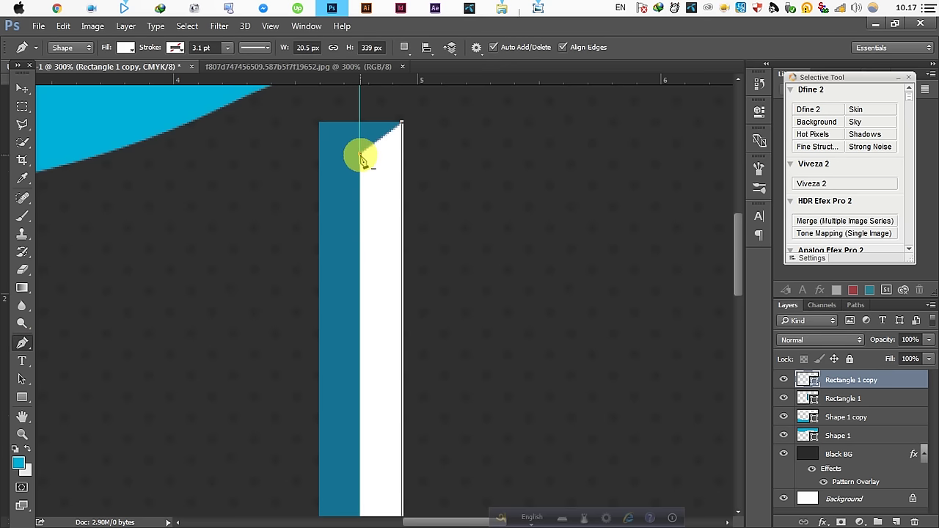
pyautogui.click(363, 160)
pyautogui.hotkey('ctrl', 'z')
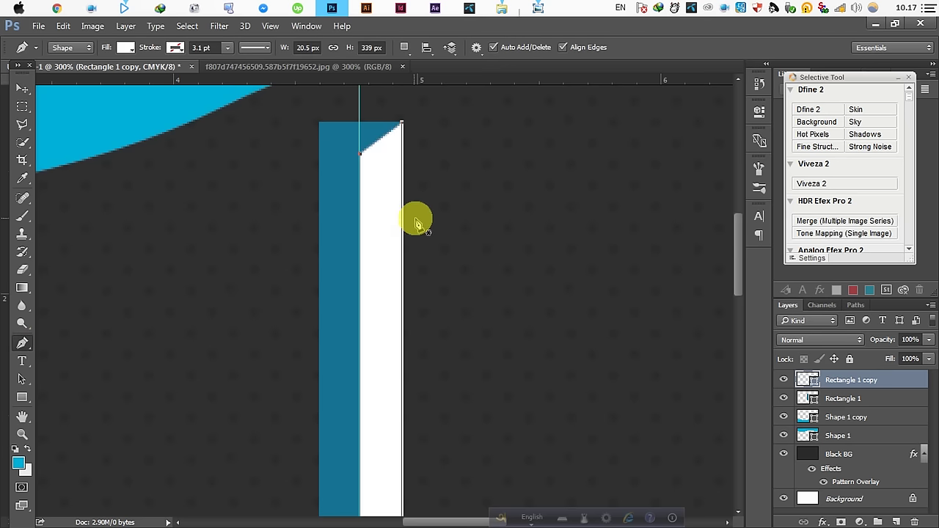
# On a new layer, draw the cyan pointed shape jutting right from the strip's top.
pyautogui.click(896, 522)
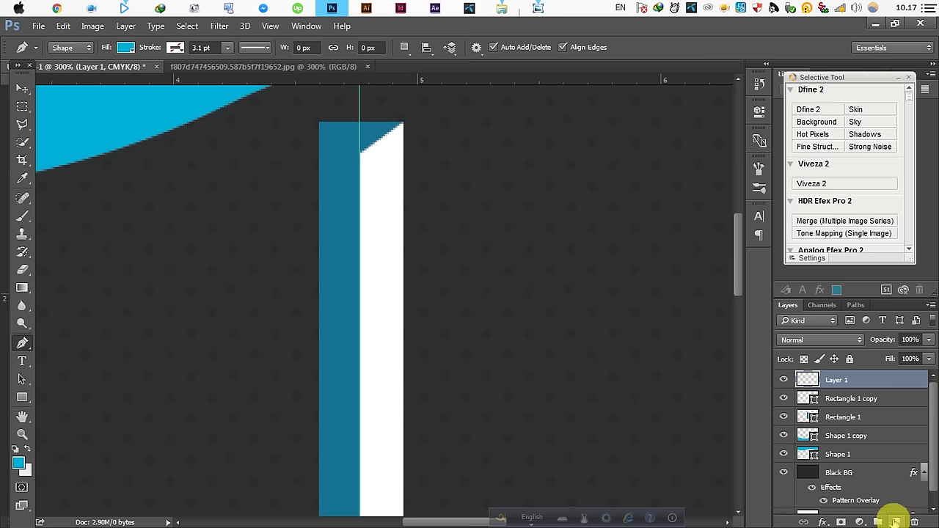
pyautogui.click(360, 155)
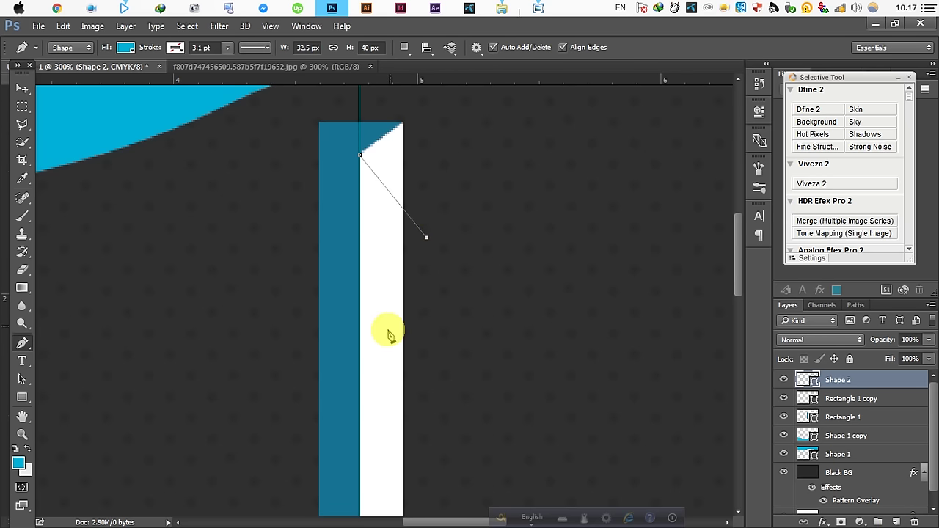
pyautogui.click(359, 345)
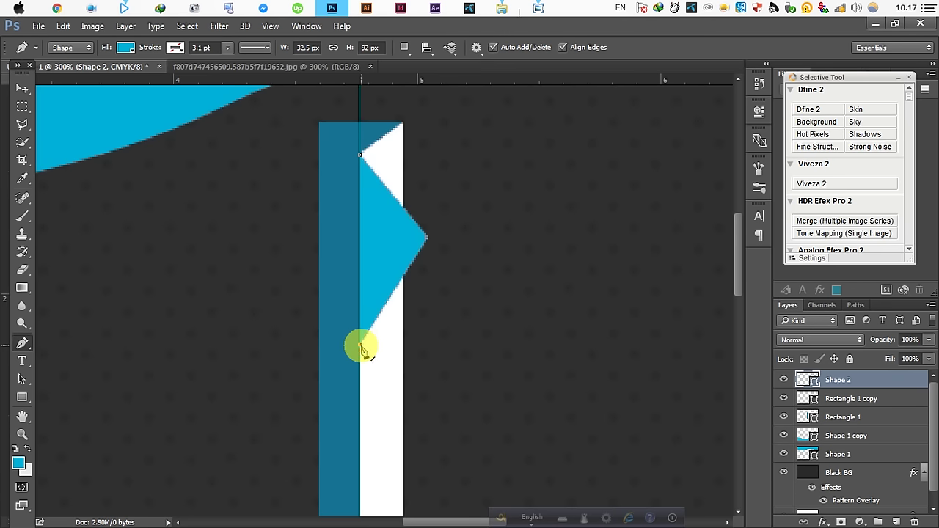
pyautogui.moveTo(496, 319); pyautogui.dragTo(481, 261)
pyautogui.scroll(-5, 472, 335)
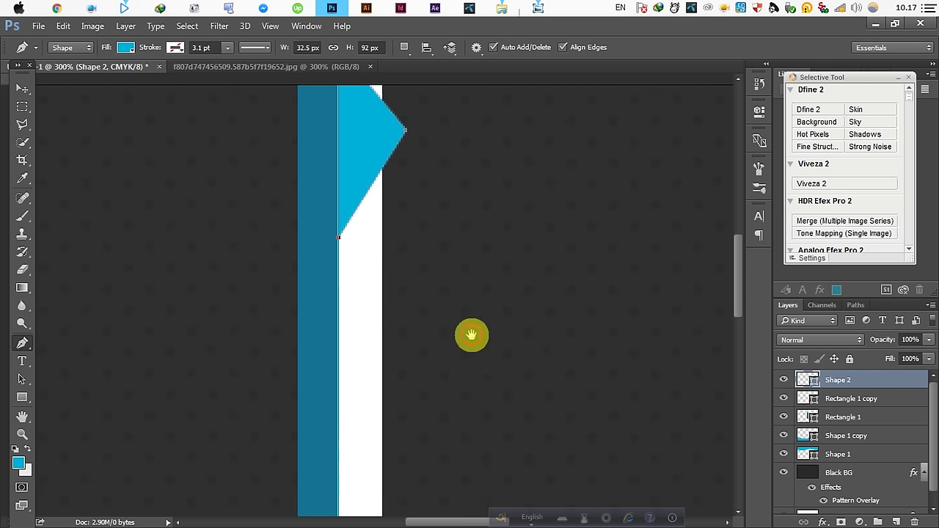
pyautogui.scroll(-5, 455, 279)
pyautogui.scroll(-5, 451, 308)
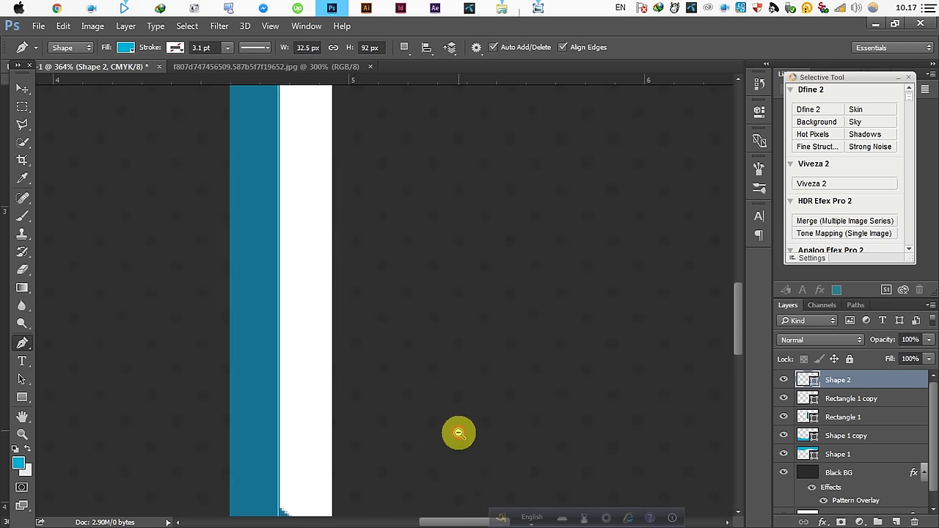
pyautogui.scroll(2, 436, 433)
pyautogui.scroll(2, 444, 377)
pyautogui.scroll(-2, 444, 376)
pyautogui.scroll(-2, 428, 356)
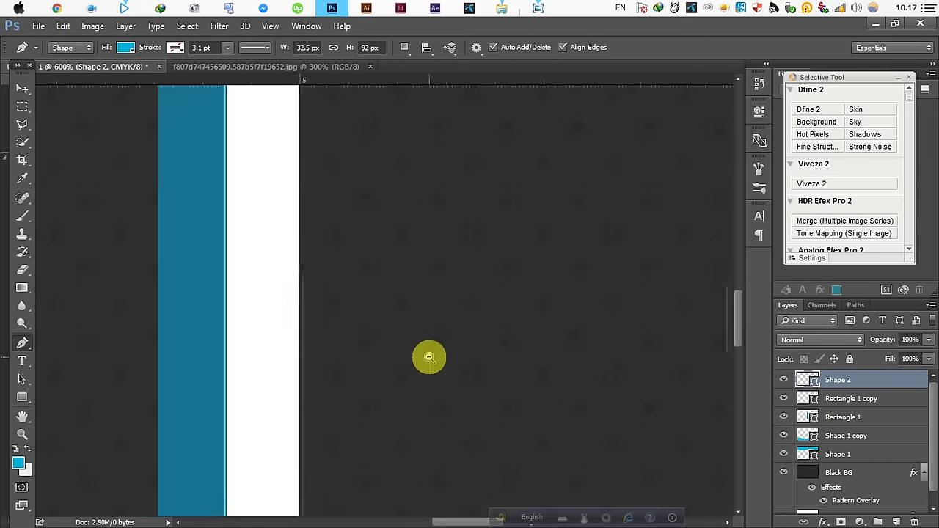
pyautogui.scroll(-2, 427, 358)
pyautogui.scroll(-2, 429, 353)
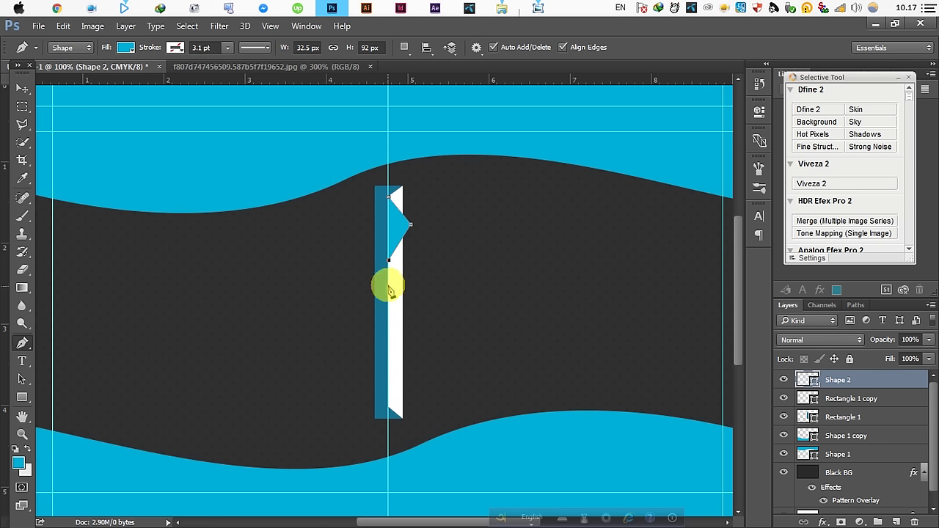
# After checking the reference, add a vertical guide at about 5.16 cm at the ribbon's tip.
pyautogui.click(270, 66)
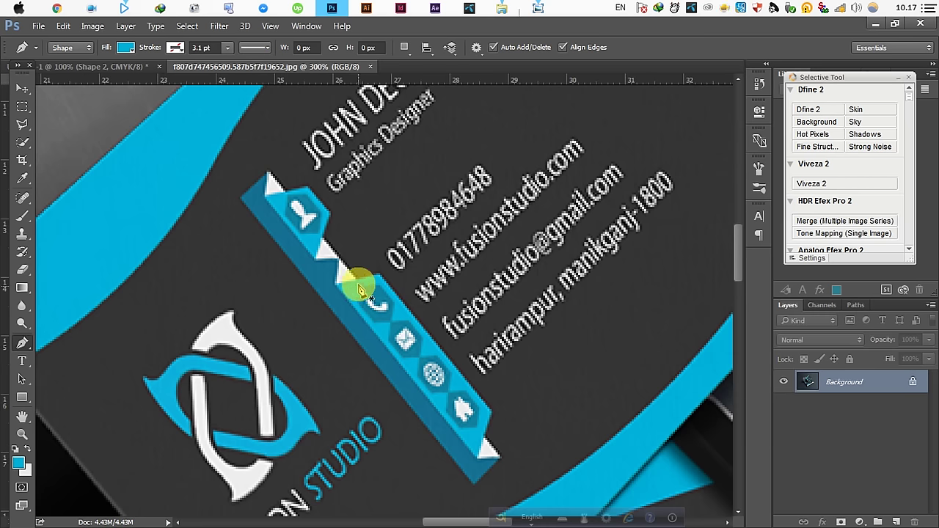
pyautogui.click(129, 68)
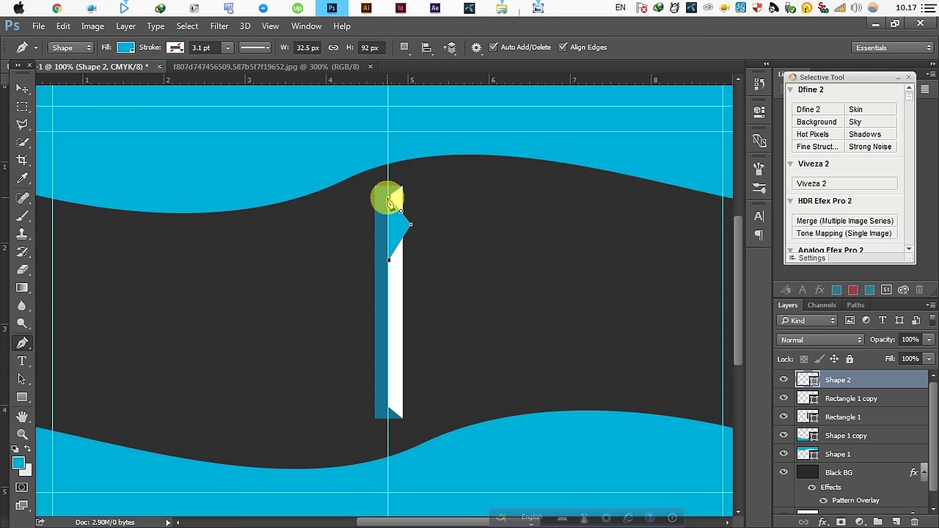
pyautogui.click(390, 198)
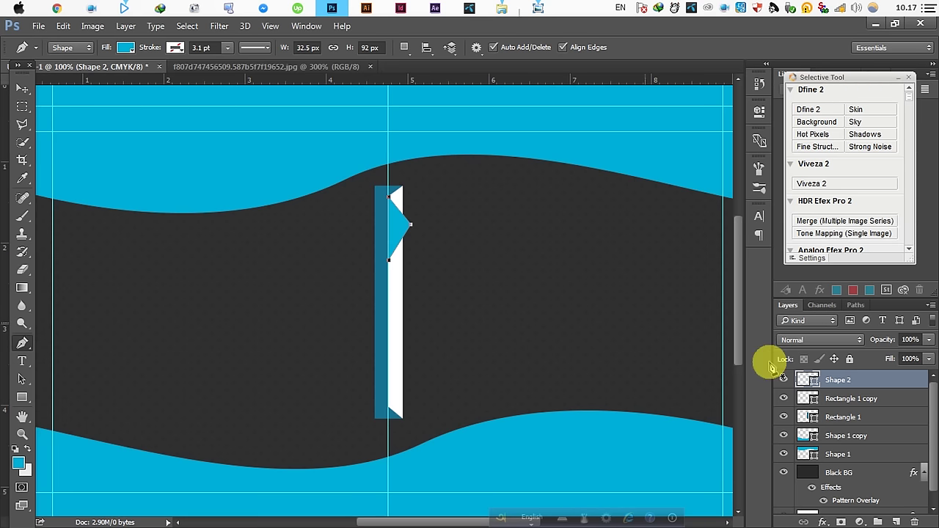
pyautogui.scroll(1, 455, 367)
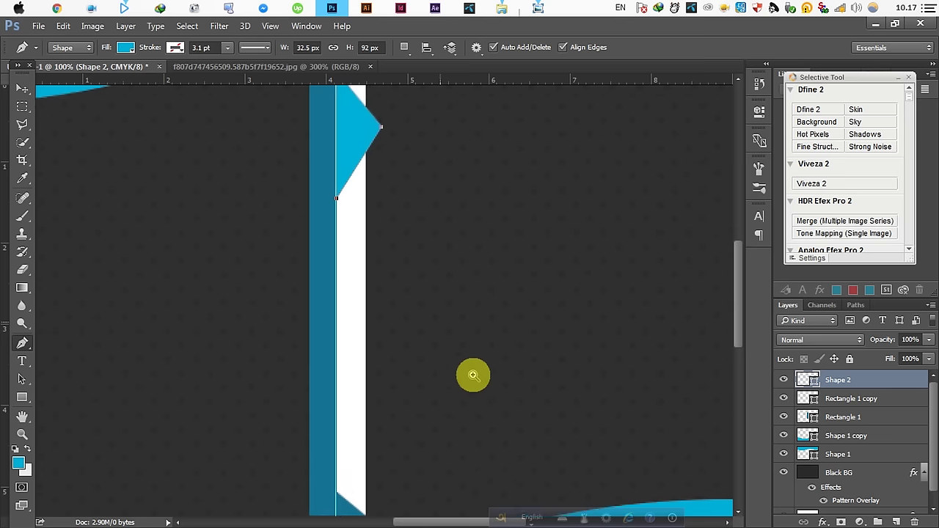
pyautogui.scroll(-1, 470, 322)
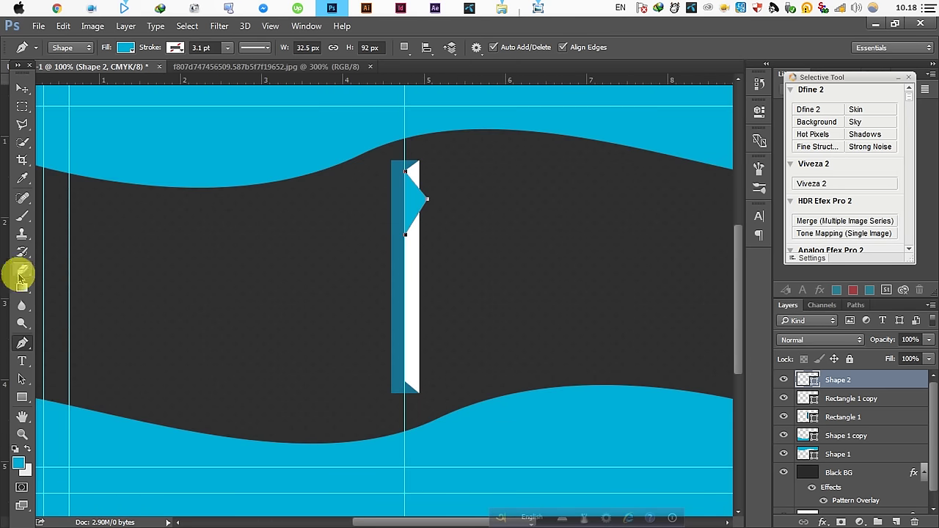
pyautogui.moveTo(6, 276); pyautogui.dragTo(430, 307)
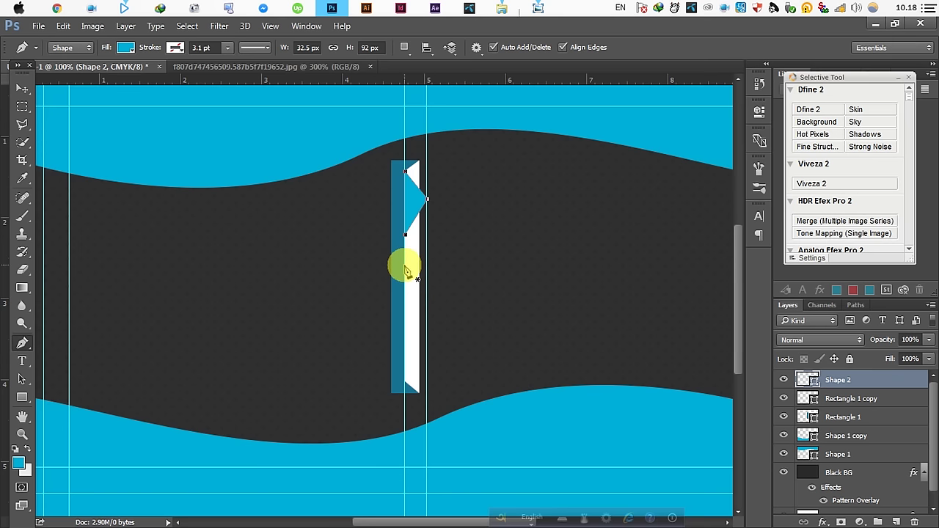
# Draw Shape 3, a four-point cyan section with its tip on the guide, on the lower ribbon.
pyautogui.click(405, 264)
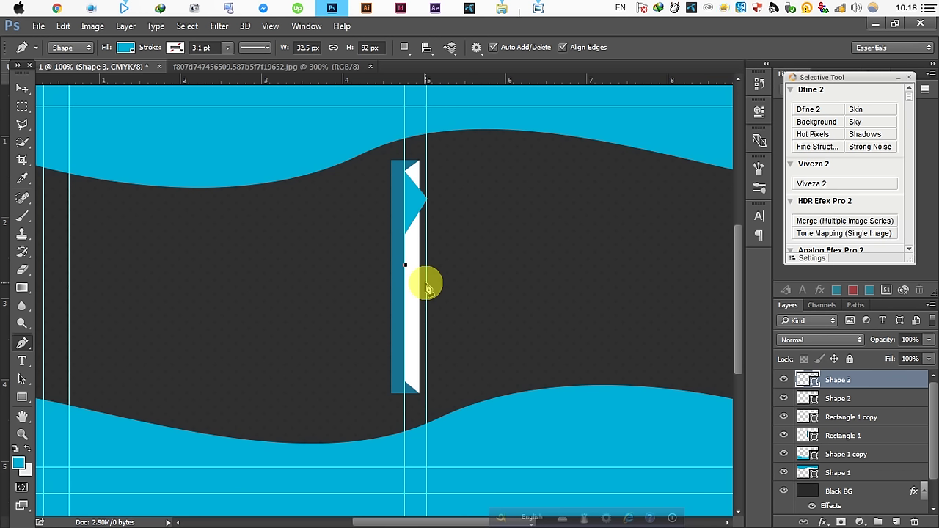
pyautogui.click(428, 282)
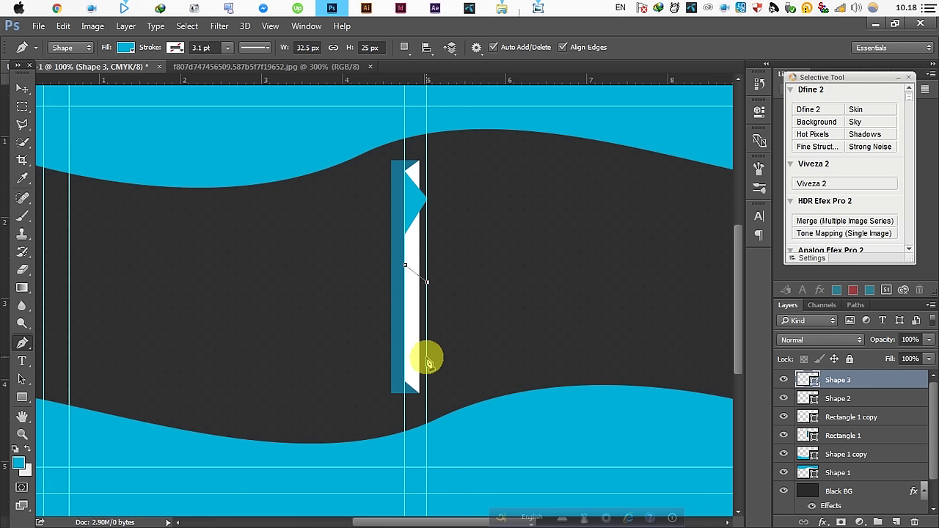
pyautogui.click(419, 366)
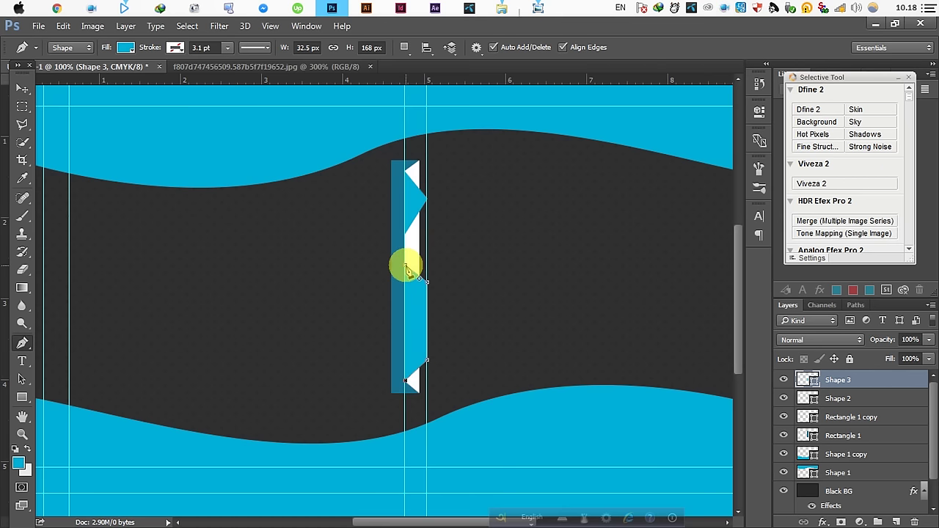
pyautogui.click(406, 267)
pyautogui.hotkey('ctrl', '+')
pyautogui.hotkey('ctrl', '+')
pyautogui.hotkey('ctrl', '-')
pyautogui.hotkey('ctrl', '-')
pyautogui.hotkey('ctrl', '-')
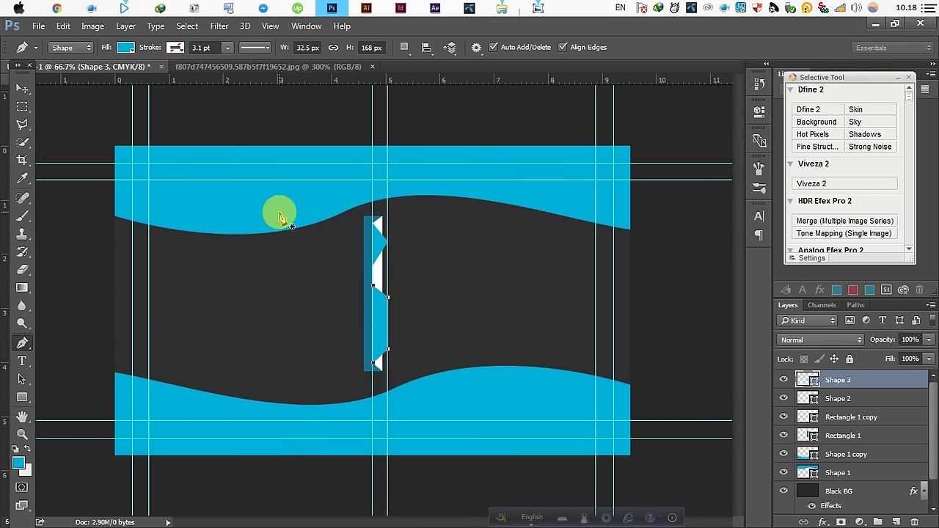
pyautogui.click(24, 89)
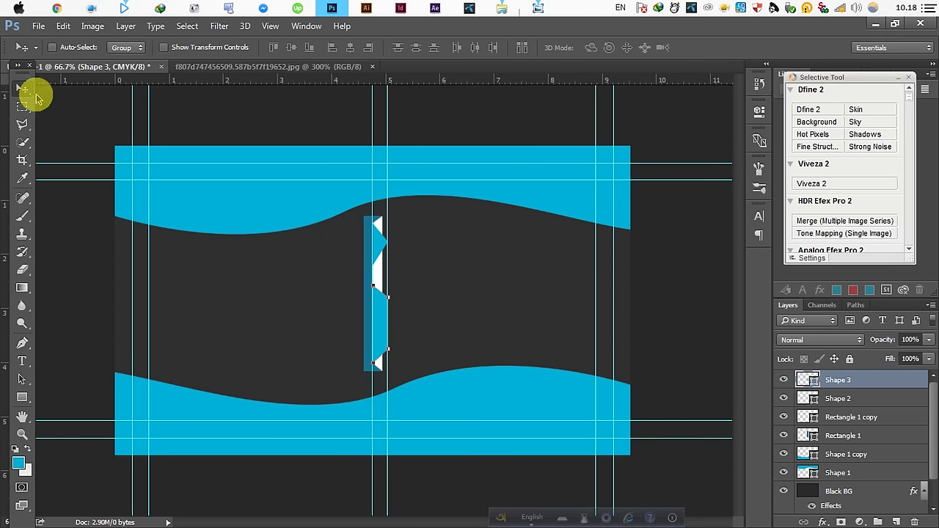
# Zoom in on the section's right edge, dismiss the transform error, and select Shape 3.
pyautogui.keyDown('ctrl'); pyautogui.click(396, 288); pyautogui.keyUp('ctrl')
pyautogui.keyDown('ctrl'); pyautogui.click(426, 316); pyautogui.keyUp('ctrl')
pyautogui.keyDown('ctrl'); pyautogui.click(431, 318); pyautogui.keyUp('ctrl')
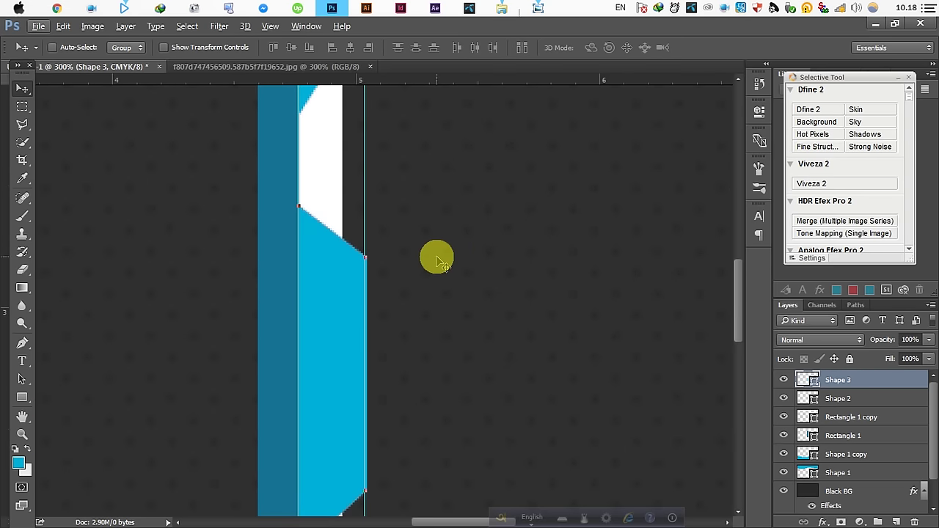
pyautogui.moveTo(438, 262); pyautogui.dragTo(434, 257)
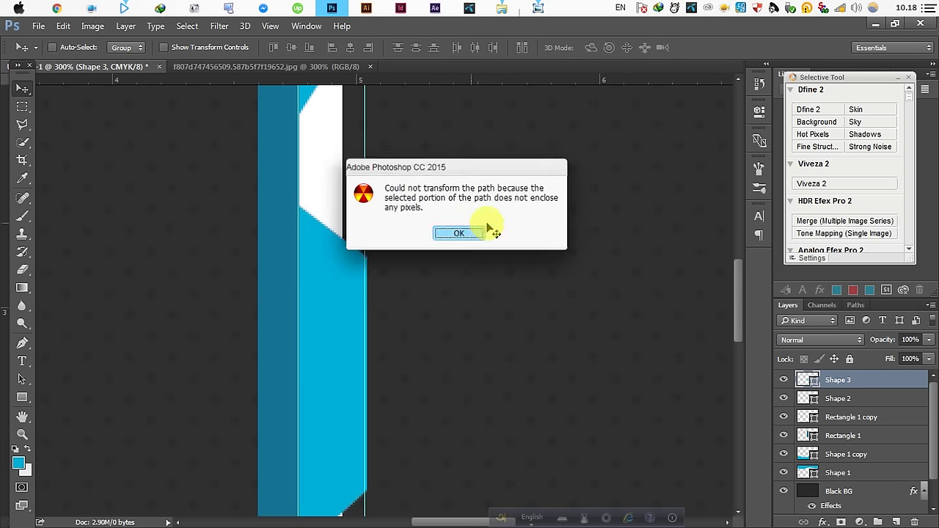
pyautogui.click(481, 232)
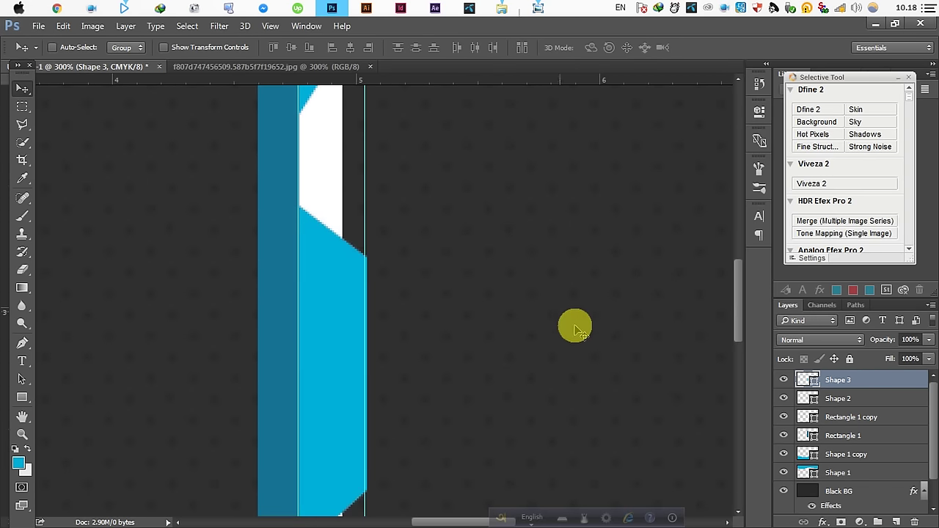
pyautogui.click(897, 389)
# Stretch Shape 3 to 101.54% width so its edge meets the guide, then hide guides.
pyautogui.hotkey('ctrl', 't')
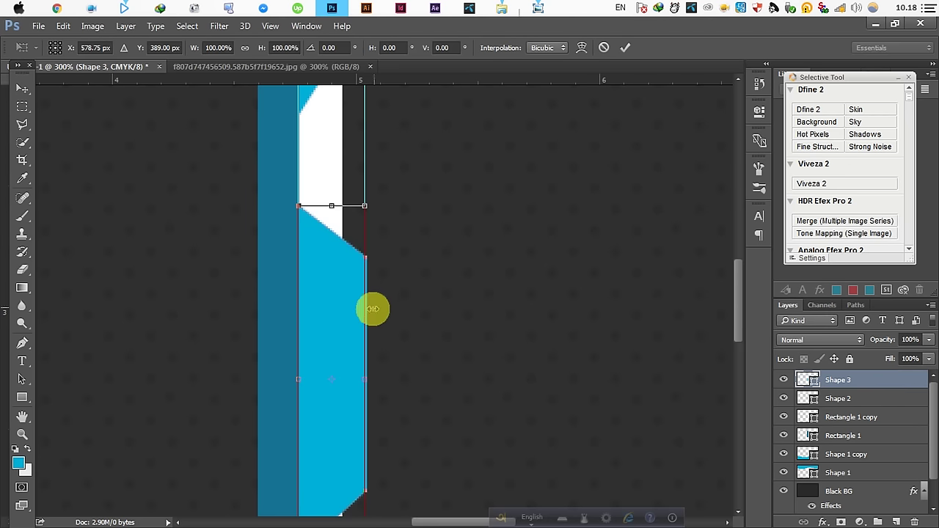
pyautogui.moveTo(365, 324); pyautogui.dragTo(365, 325)
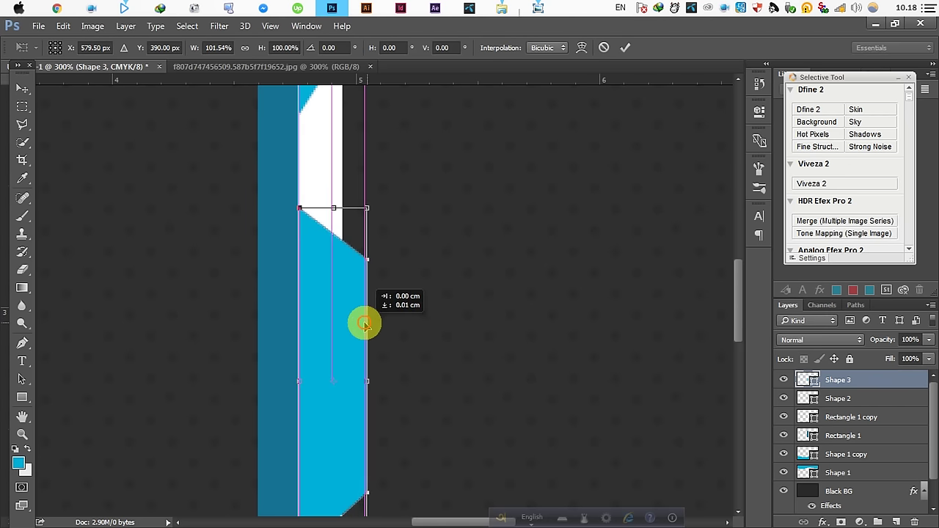
pyautogui.moveTo(364, 324); pyautogui.dragTo(364, 323)
pyautogui.press('Left')
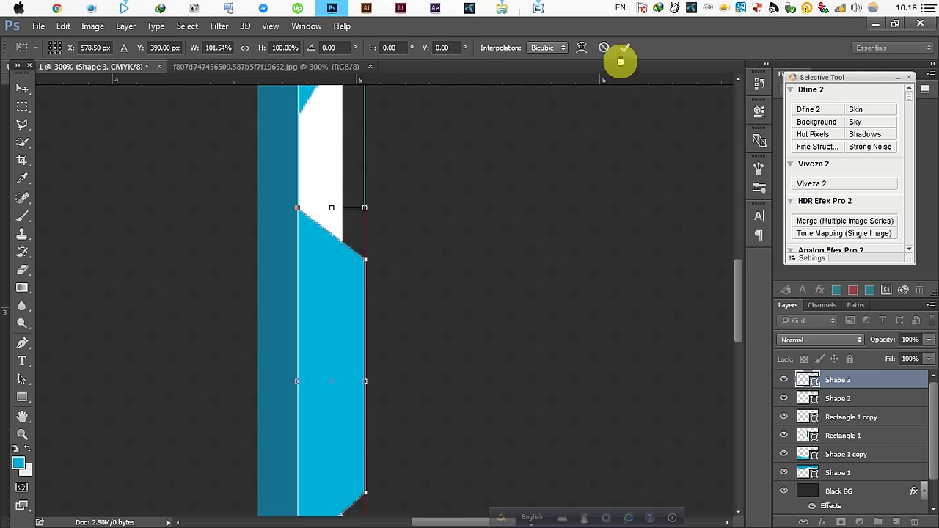
pyautogui.click(625, 48)
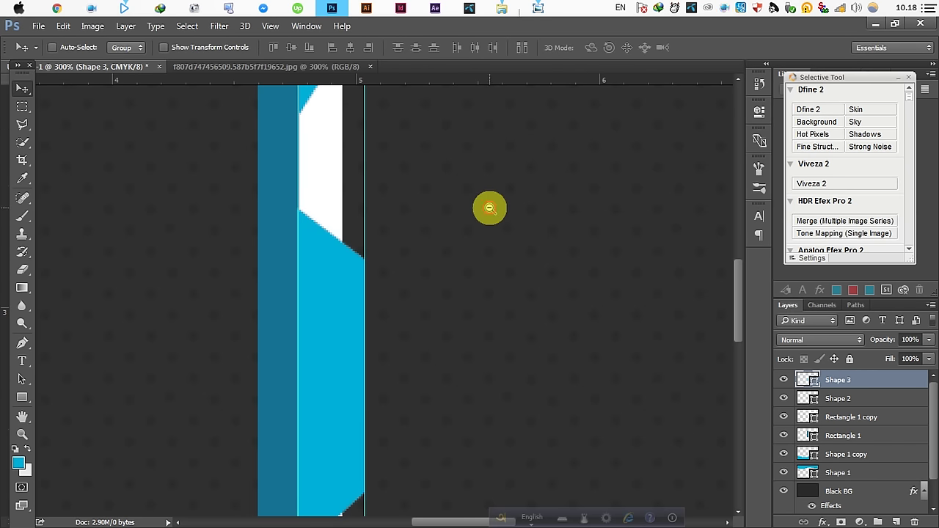
pyautogui.keyDown('ctrl'); pyautogui.keyDown('alt'); pyautogui.click(491, 213); pyautogui.keyUp('alt'); pyautogui.keyUp('ctrl')
pyautogui.keyDown('ctrl'); pyautogui.keyDown('alt'); pyautogui.click(491, 214); pyautogui.keyUp('alt'); pyautogui.keyUp('ctrl')
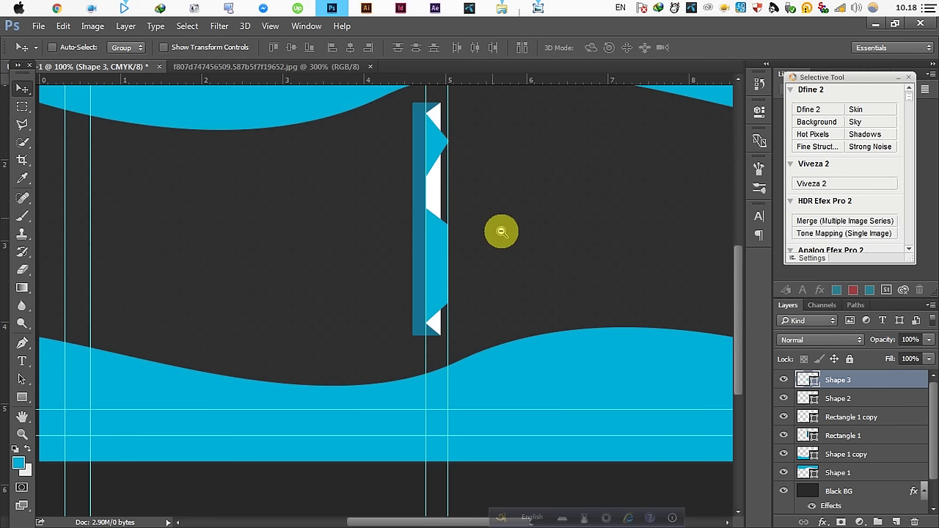
pyautogui.keyDown('ctrl'); pyautogui.keyDown('alt'); pyautogui.click(562, 273); pyautogui.keyUp('alt'); pyautogui.keyUp('ctrl')
pyautogui.hotkey('ctrl', ';')
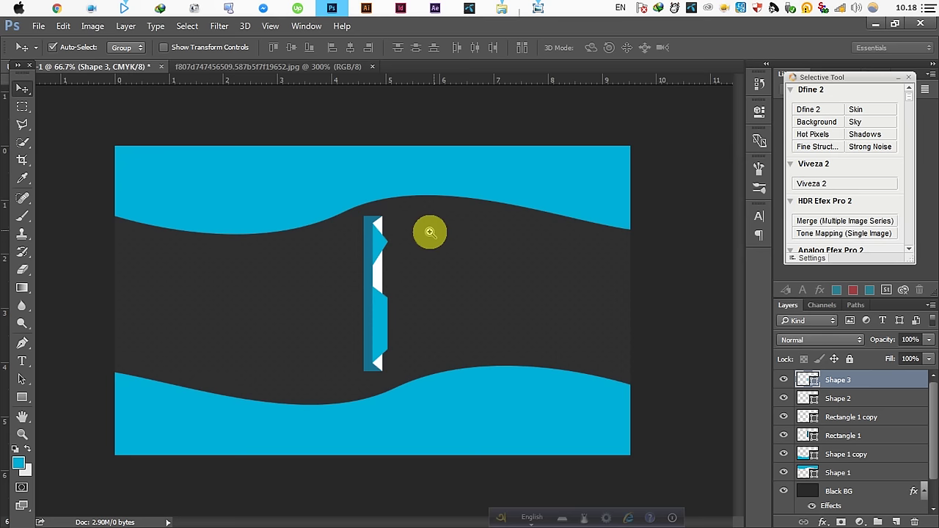
# Remove both vertical guides beside the ribbon and compare the design with the reference card.
pyautogui.hotkey('ctrl', ';')
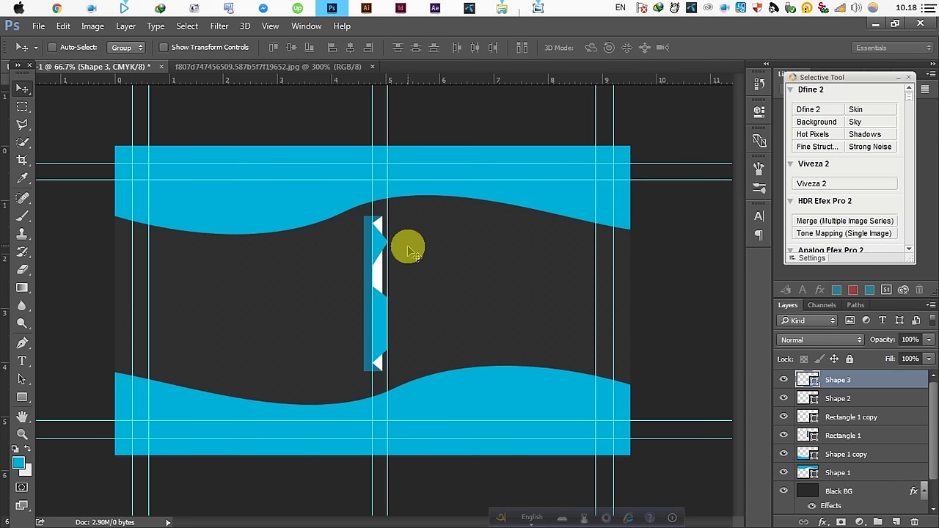
pyautogui.moveTo(386, 244); pyautogui.dragTo(10, 203)
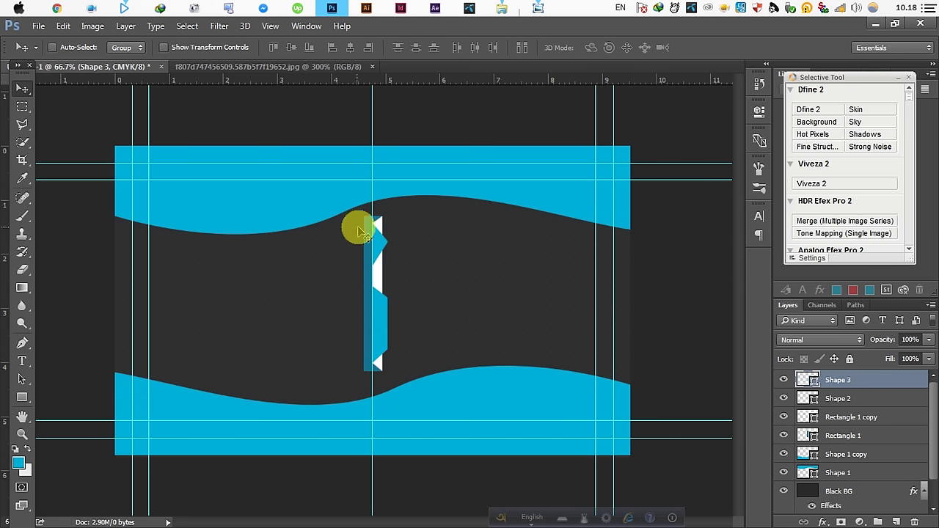
pyautogui.moveTo(372, 227); pyautogui.dragTo(9, 204)
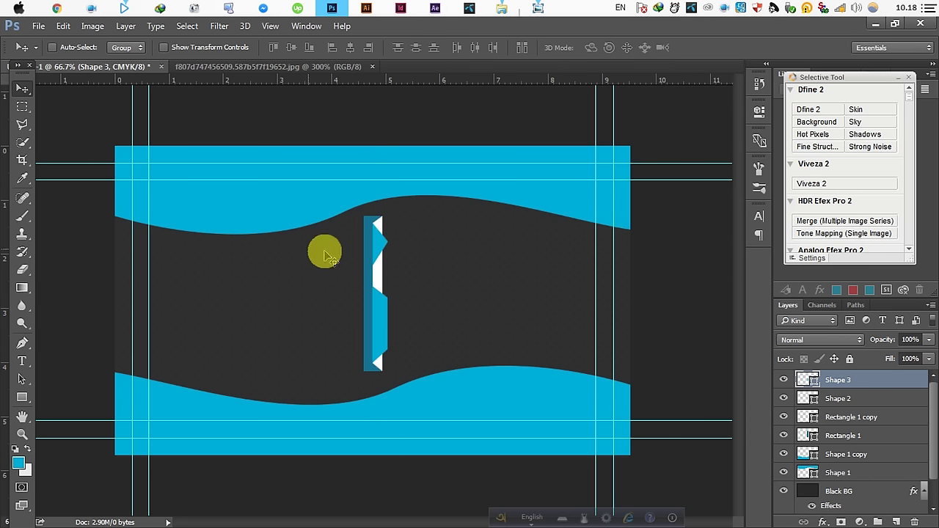
pyautogui.keyDown('ctrl'); pyautogui.click(346, 269); pyautogui.keyUp('ctrl')
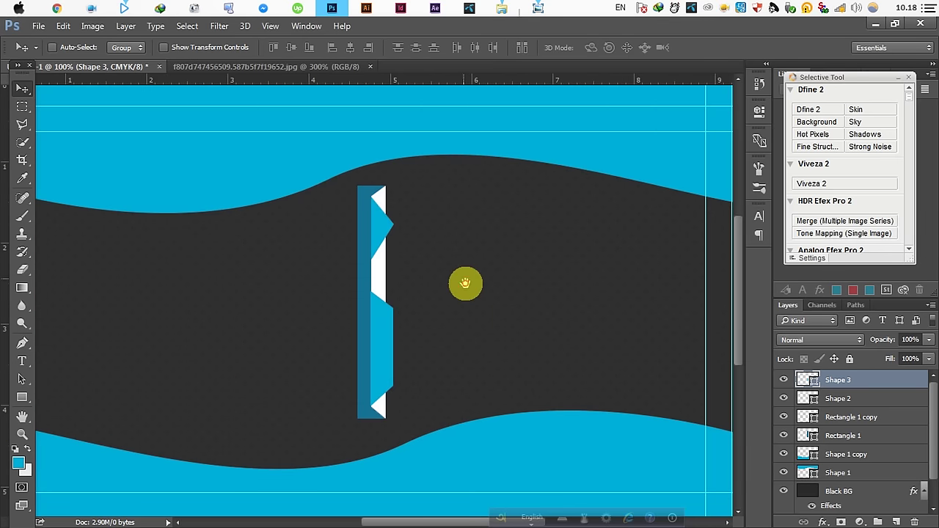
pyautogui.click(273, 67)
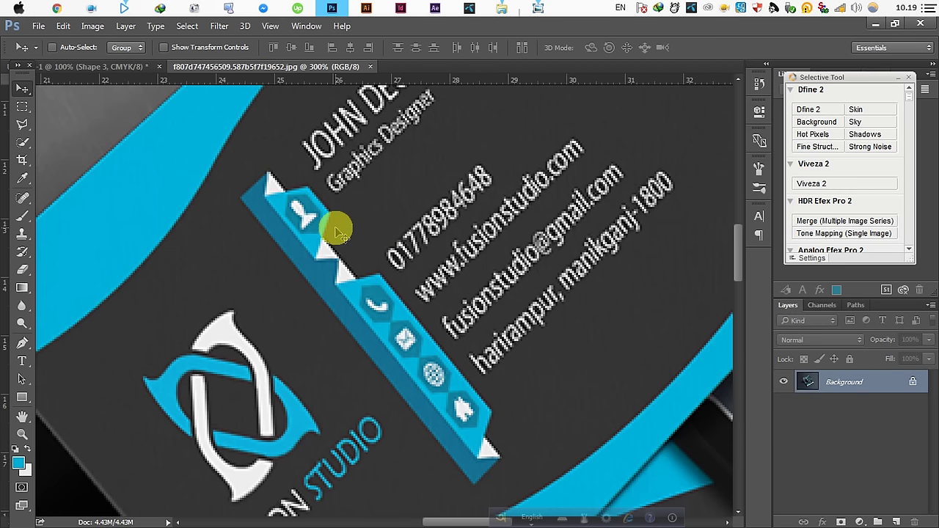
pyautogui.click(103, 67)
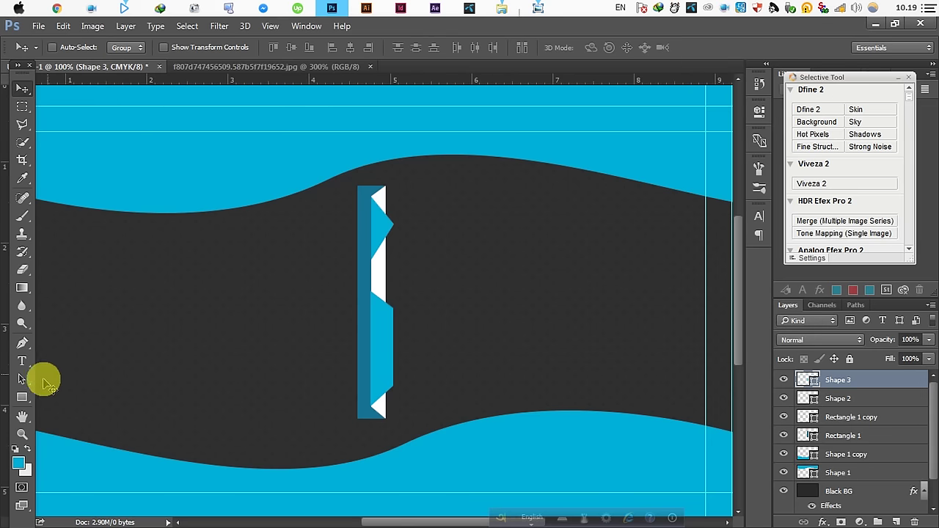
pyautogui.click(22, 397)
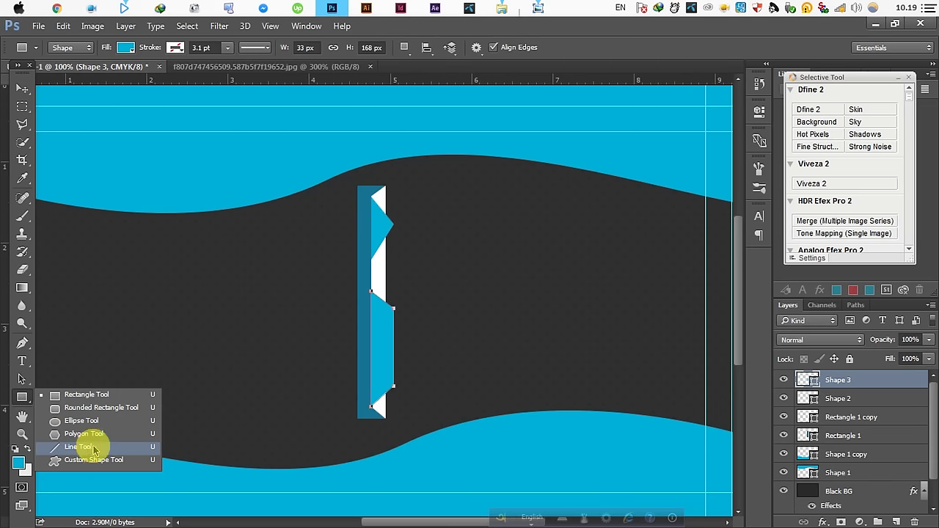
# Set up a five-sided Polygon tool and a darker teal foreground colour, checking the reference pentagons.
pyautogui.click(96, 434)
pyautogui.scroll(1, 413, 208)
pyautogui.moveTo(418, 208); pyautogui.dragTo(466, 256)
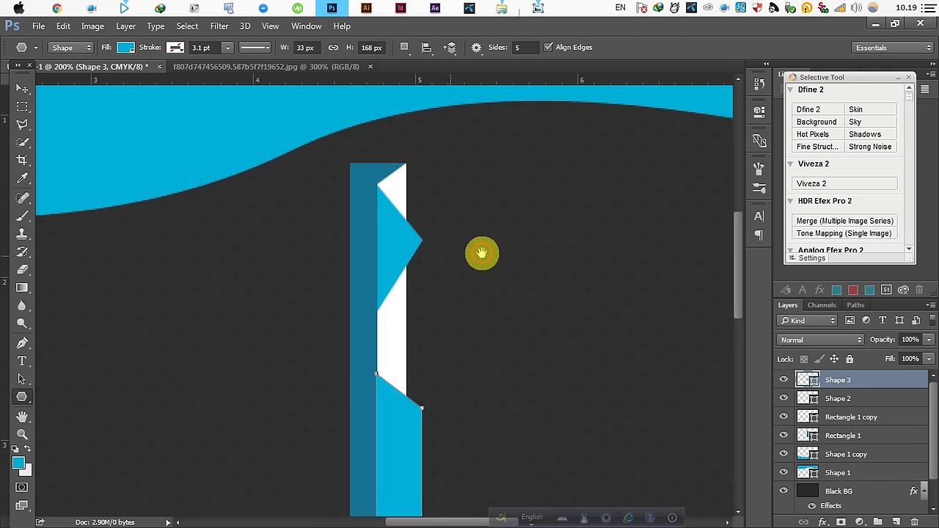
pyautogui.click(176, 68)
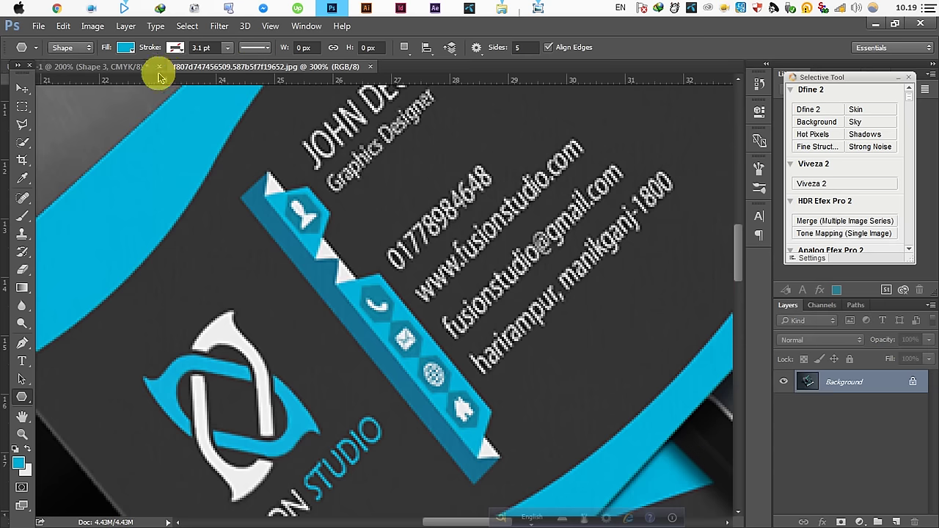
pyautogui.moveTo(72, 276); pyautogui.dragTo(32, 435)
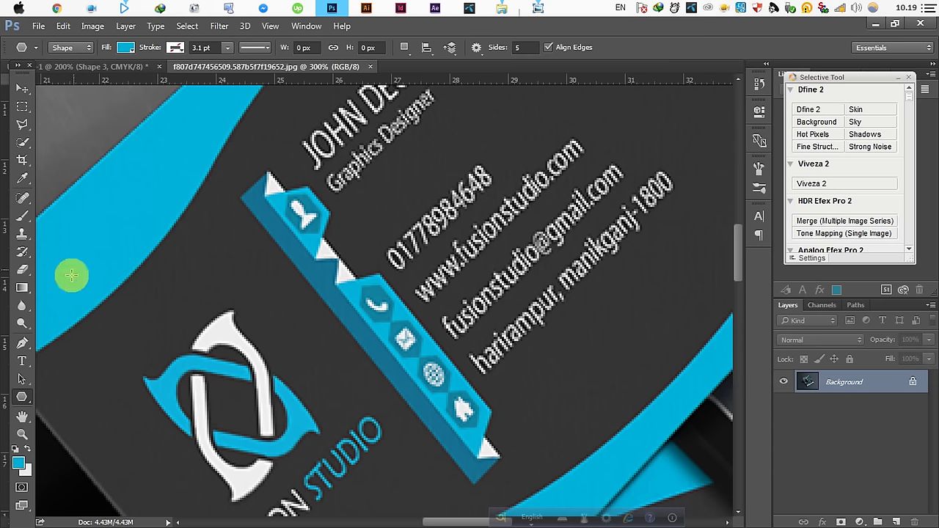
pyautogui.click(98, 67)
pyautogui.click(18, 463)
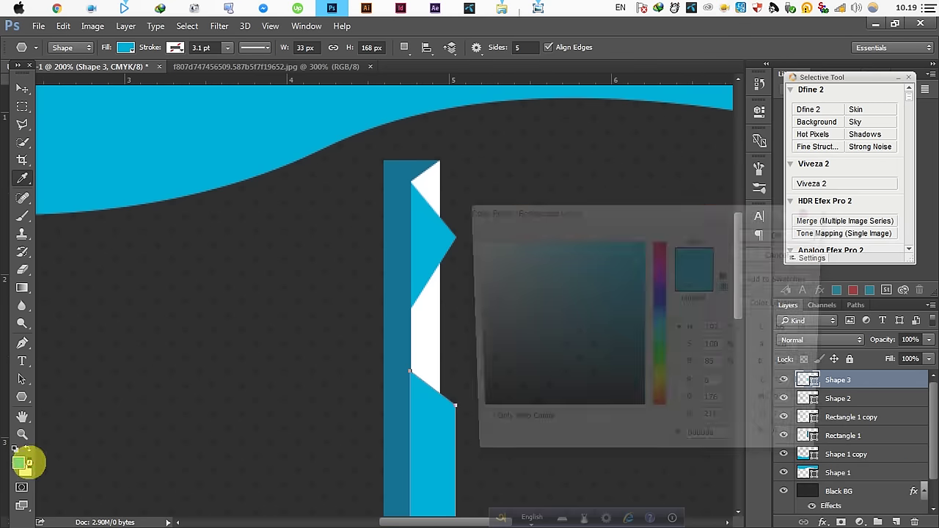
pyautogui.click(642, 330)
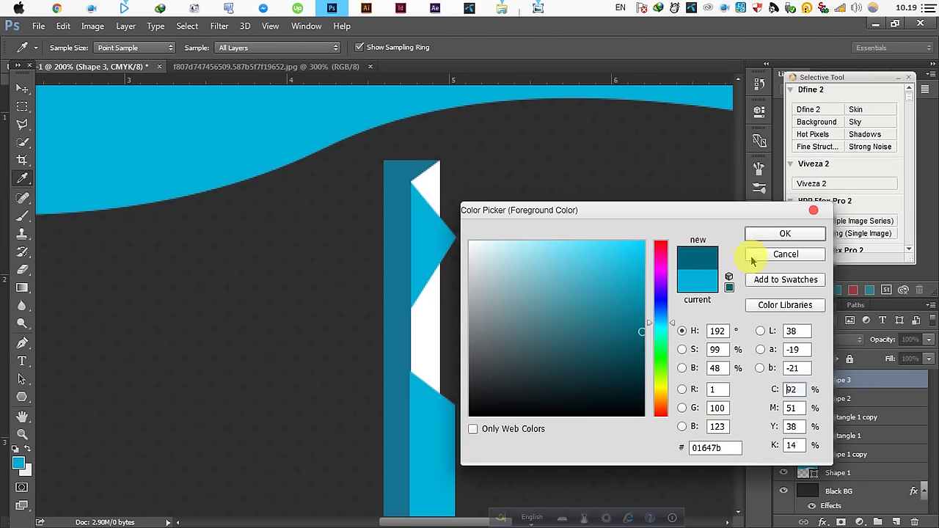
pyautogui.click(770, 233)
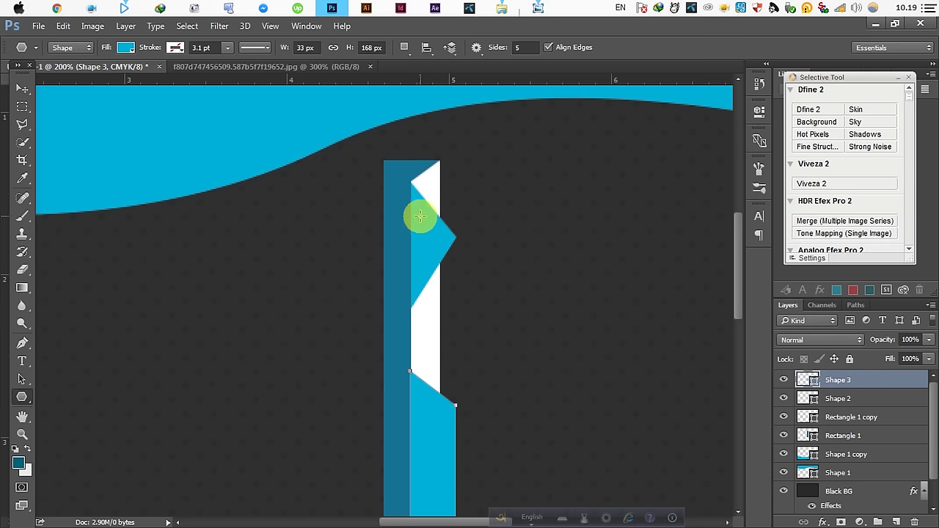
# Draw a pentagon, move it onto the upper cyan section, and scale it to about 64% × 63%.
pyautogui.moveTo(419, 216); pyautogui.dragTo(425, 232)
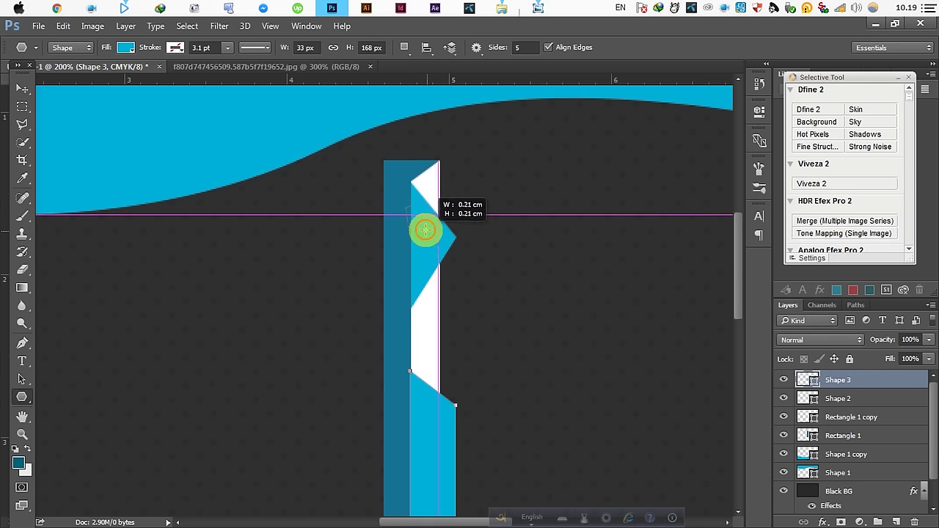
pyautogui.moveTo(425, 230)
pyautogui.mouseDown()
pyautogui.moveTo(405, 230)
pyautogui.moveTo(401, 193)
pyautogui.mouseUp()
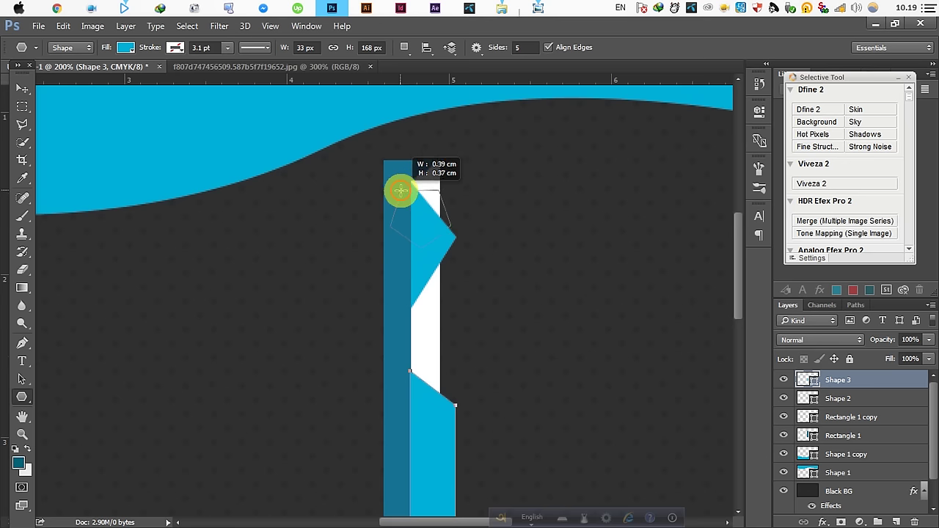
pyautogui.moveTo(403, 192); pyautogui.dragTo(405, 195)
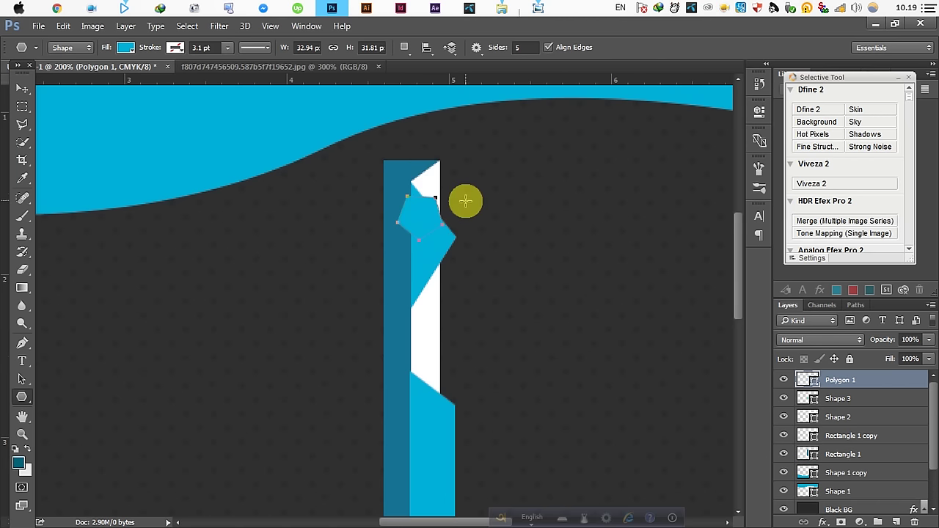
pyautogui.click(22, 88)
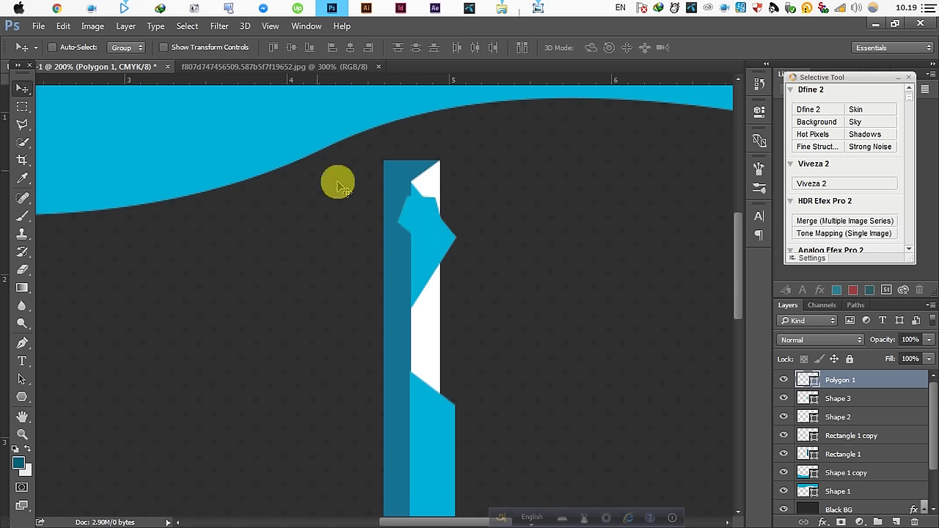
pyautogui.moveTo(419, 210); pyautogui.dragTo(423, 239)
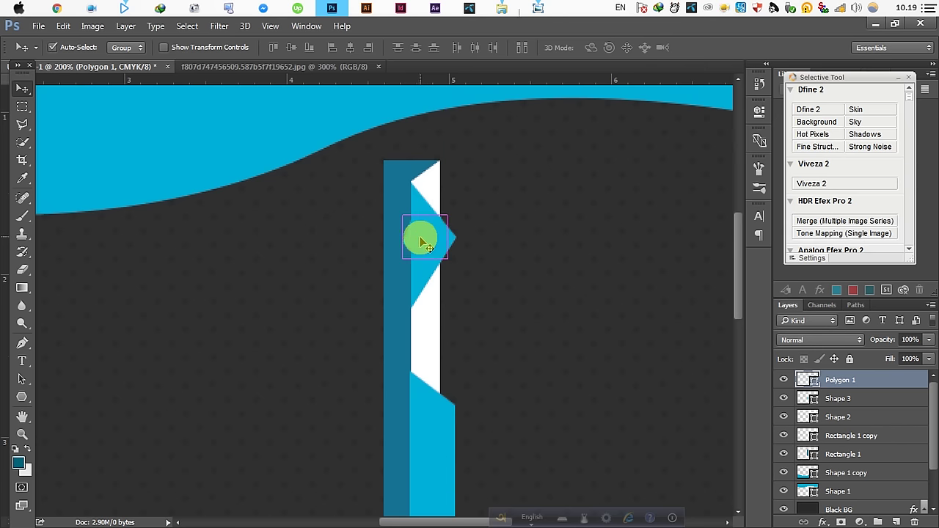
pyautogui.hotkey('ctrl', 't')
pyautogui.moveTo(445, 256); pyautogui.dragTo(442, 253)
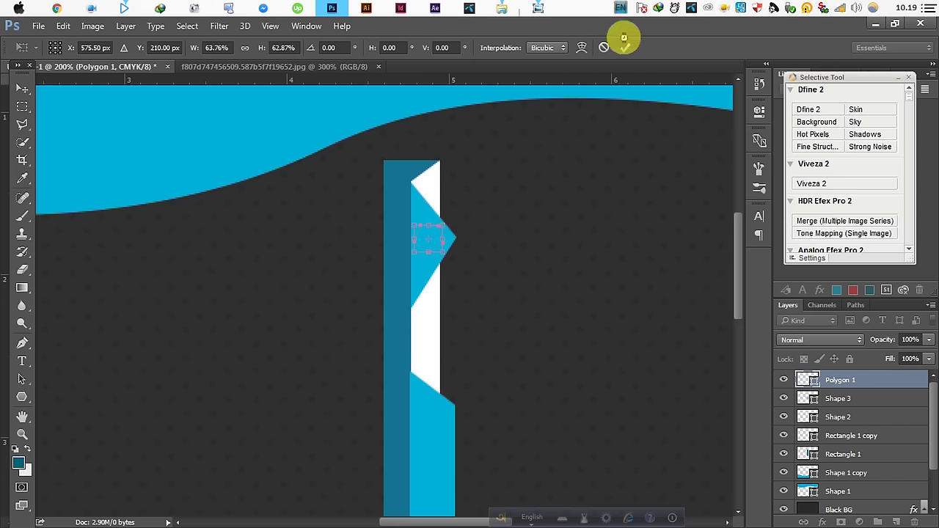
pyautogui.click(625, 47)
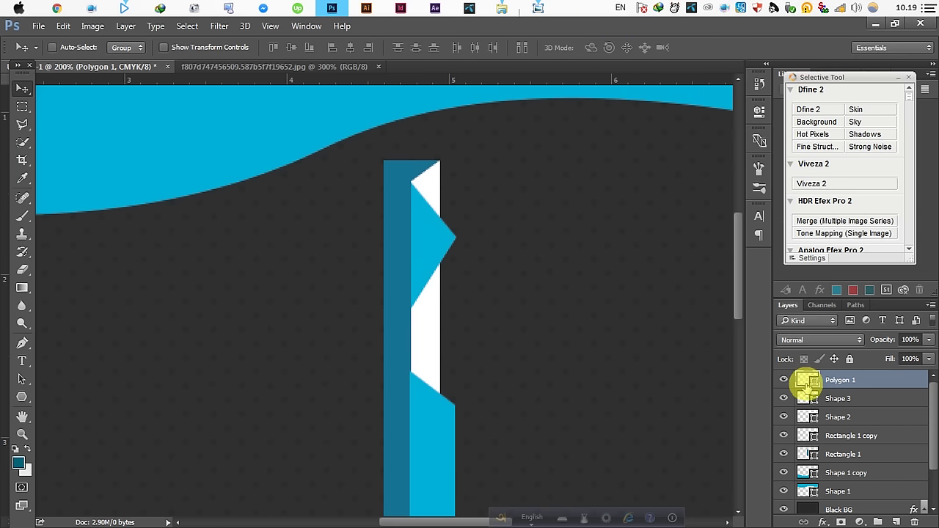
# Recolour the Polygon 1 pentagon dark teal (01647b) and drag a copy toward the lower section.
pyautogui.doubleClick(807, 382)
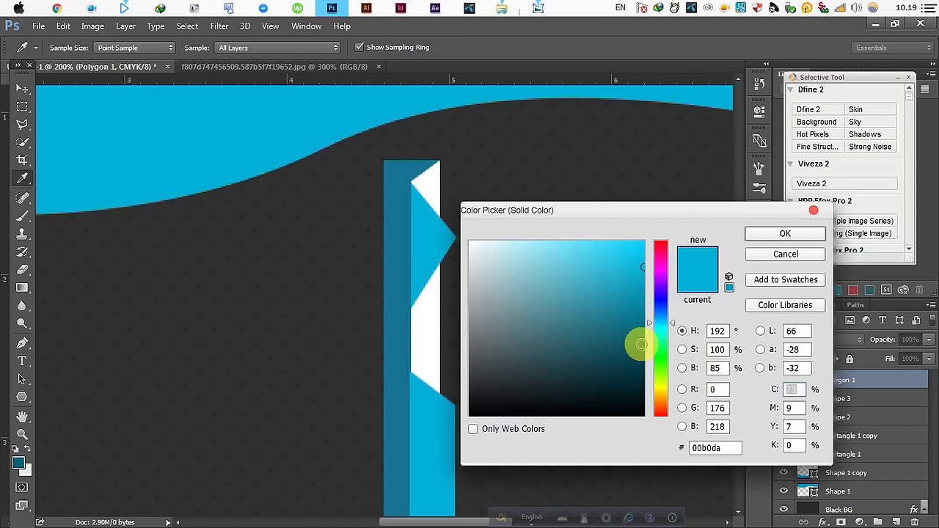
pyautogui.click(641, 344)
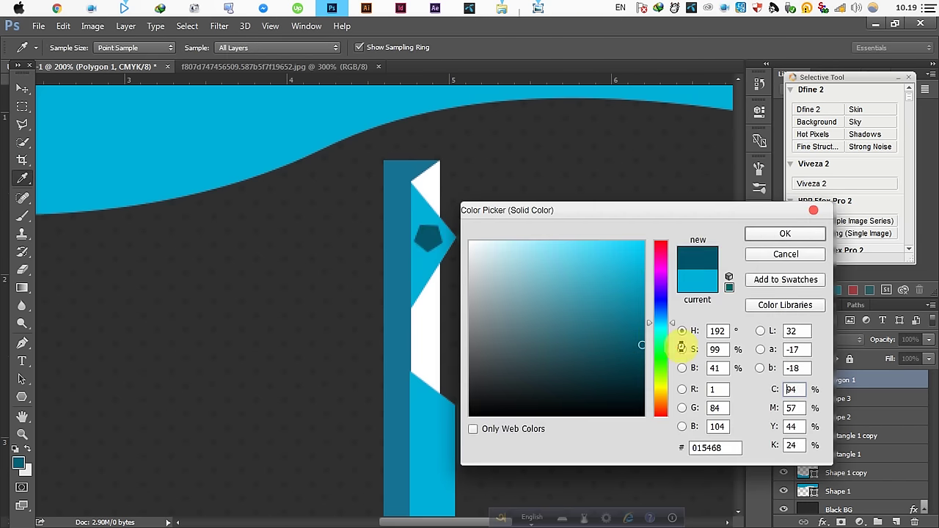
pyautogui.click(18, 461)
pyautogui.click(785, 234)
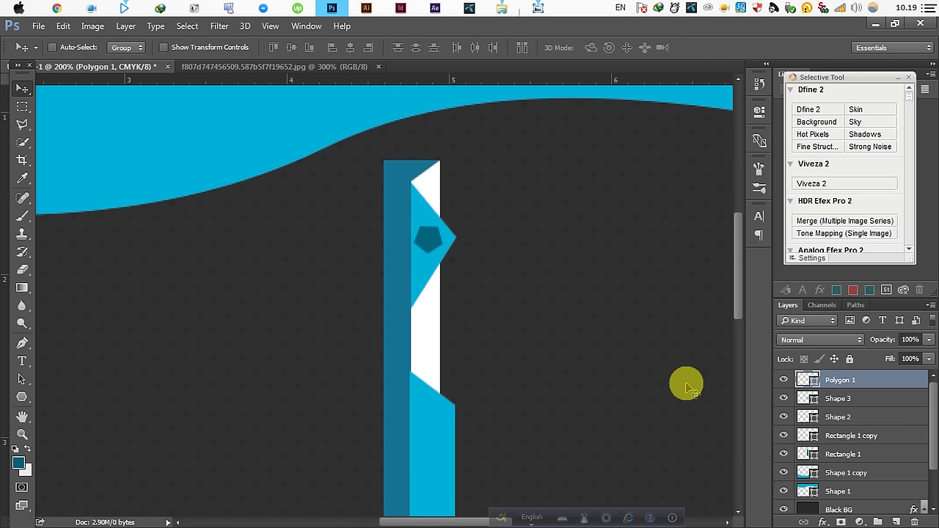
pyautogui.moveTo(430, 278); pyautogui.dragTo(439, 430)
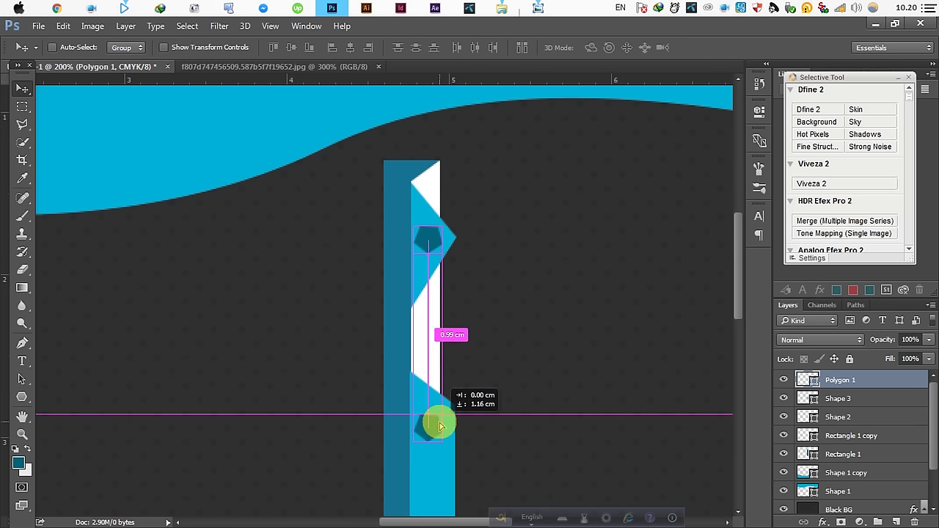
# Place pentagon copies stacked one below another down the lower cyan section of the ribbon.
pyautogui.moveTo(440, 425); pyautogui.dragTo(438, 432)
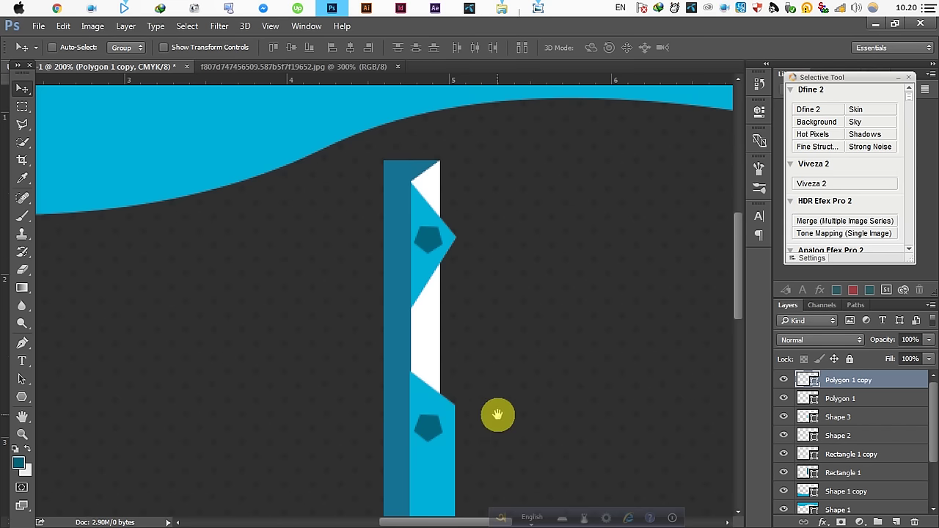
pyautogui.moveTo(515, 405); pyautogui.dragTo(518, 206)
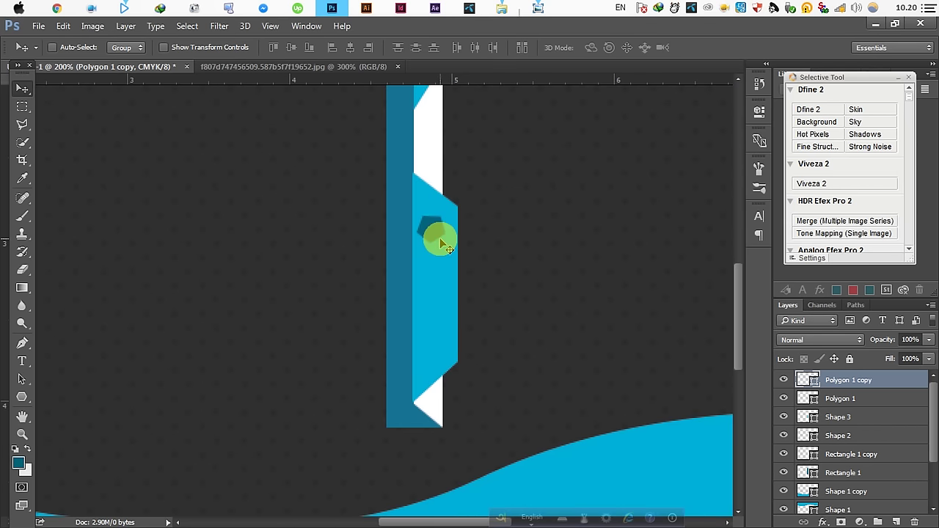
pyautogui.moveTo(435, 236); pyautogui.dragTo(434, 277)
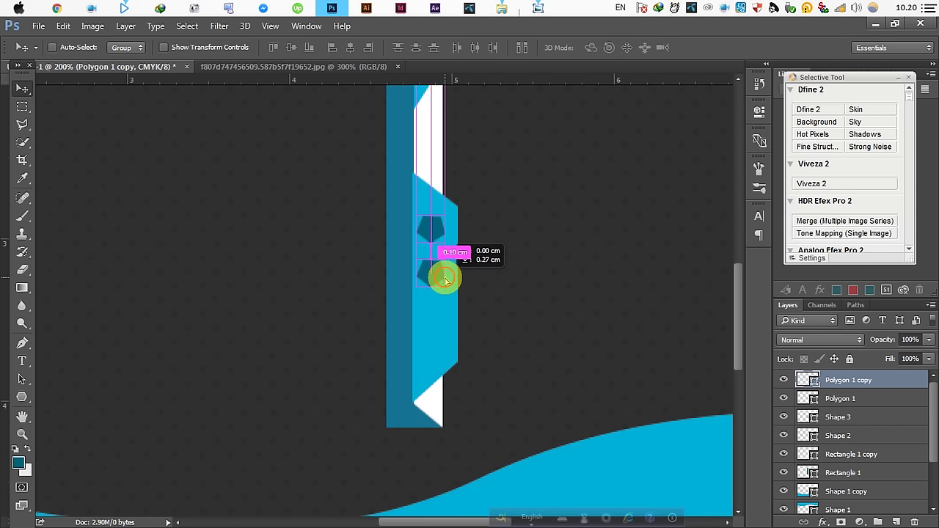
pyautogui.moveTo(433, 276); pyautogui.dragTo(441, 359)
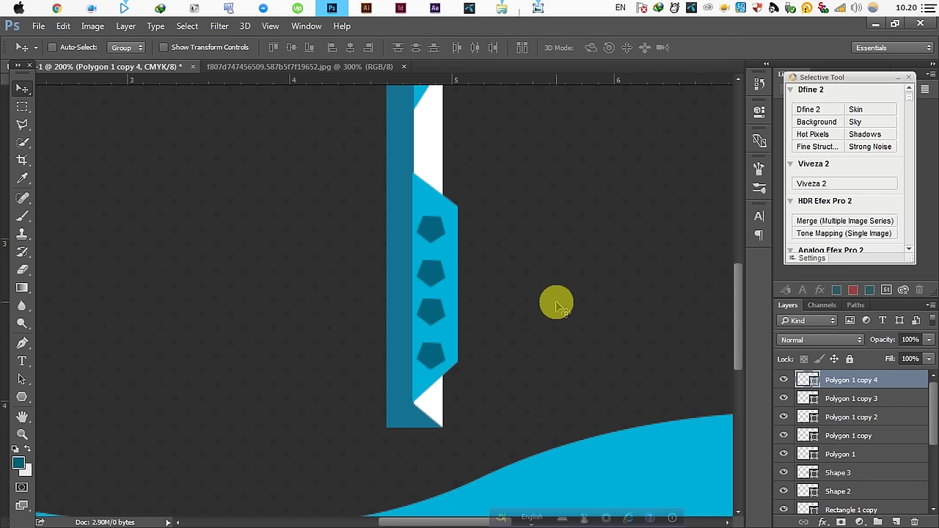
# Select the four pentagon layers and group them as Group 1.
pyautogui.keyDown('ctrl'); pyautogui.click(863, 398); pyautogui.keyUp('ctrl')
pyautogui.keyDown('shift'); pyautogui.click(866, 437); pyautogui.keyUp('shift')
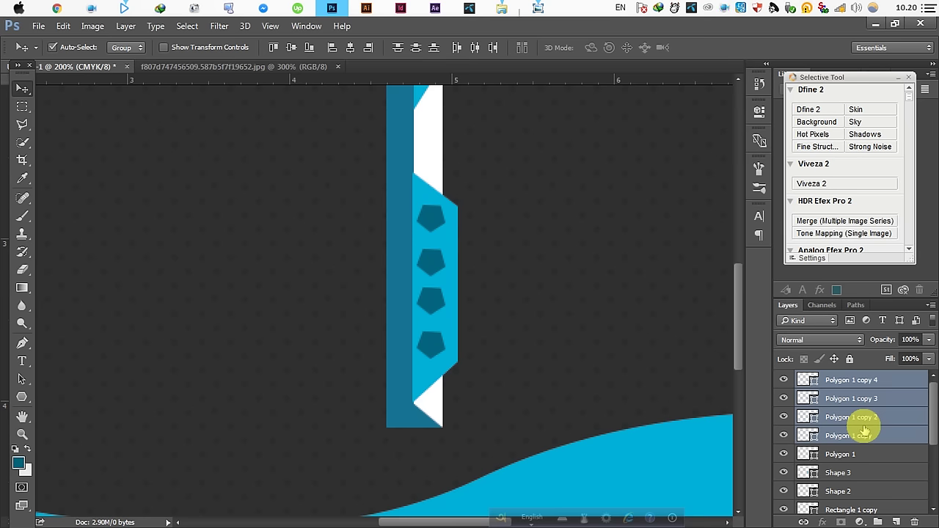
pyautogui.hotkey('ctrl', 'g')
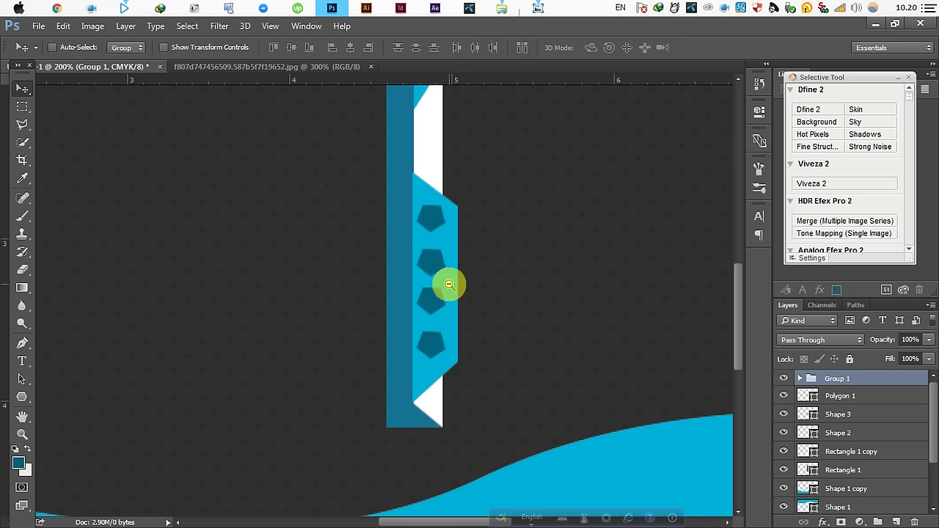
pyautogui.hotkey('ctrl', '-')
pyautogui.hotkey('ctrl', '-')
pyautogui.hotkey('ctrl', '-')
pyautogui.hotkey('ctrl', '+')
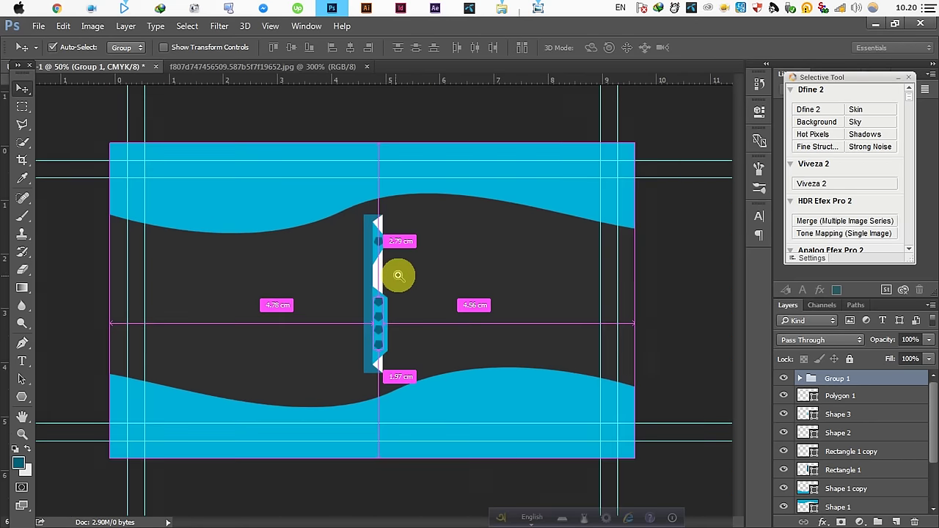
pyautogui.hotkey('ctrl', '+')
pyautogui.moveTo(491, 267); pyautogui.dragTo(472, 273)
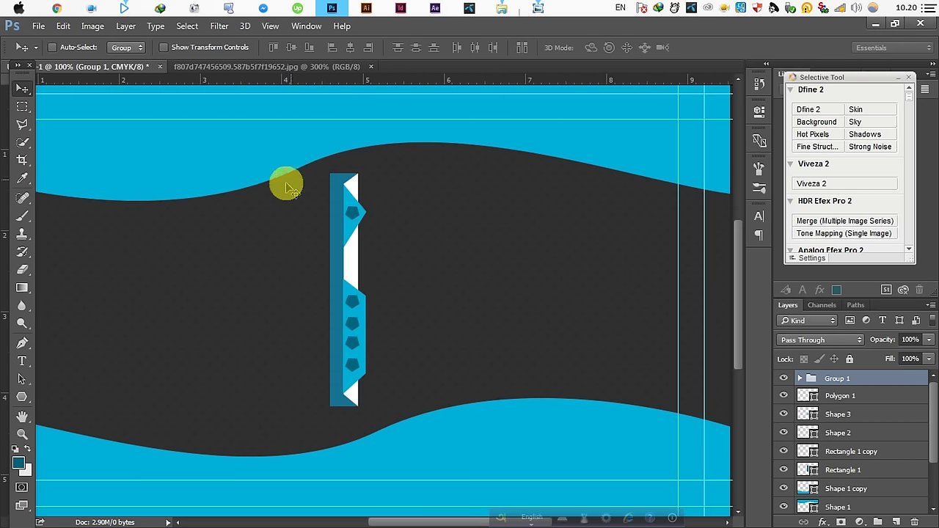
# Drag the phone icon from the Business Card folder onto the ribbon in Photoshop.
pyautogui.moveTo(502, 8)
pyautogui.click(478, 62)
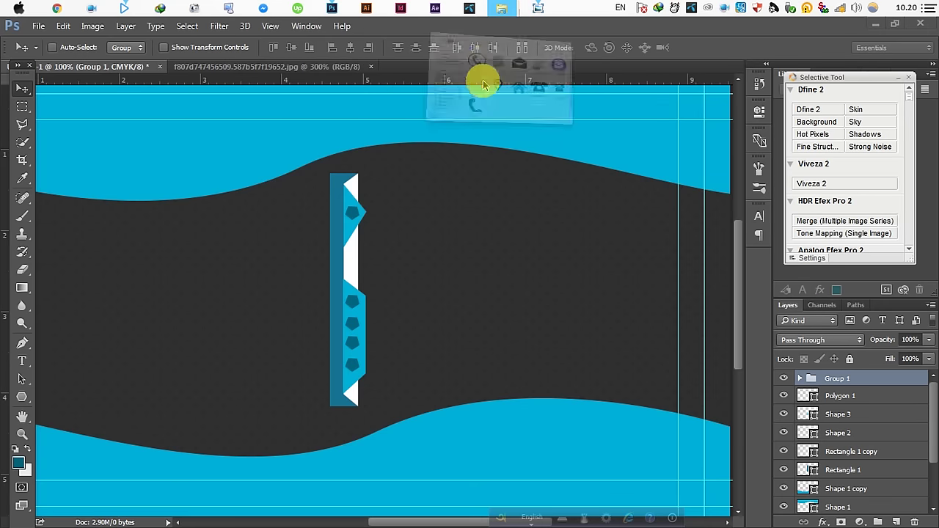
pyautogui.moveTo(477, 119); pyautogui.dragTo(798, 132)
pyautogui.click(665, 345)
pyautogui.moveTo(668, 222)
pyautogui.mouseDown()
pyautogui.moveTo(449, 337)
pyautogui.moveTo(430, 315)
pyautogui.mouseUp()
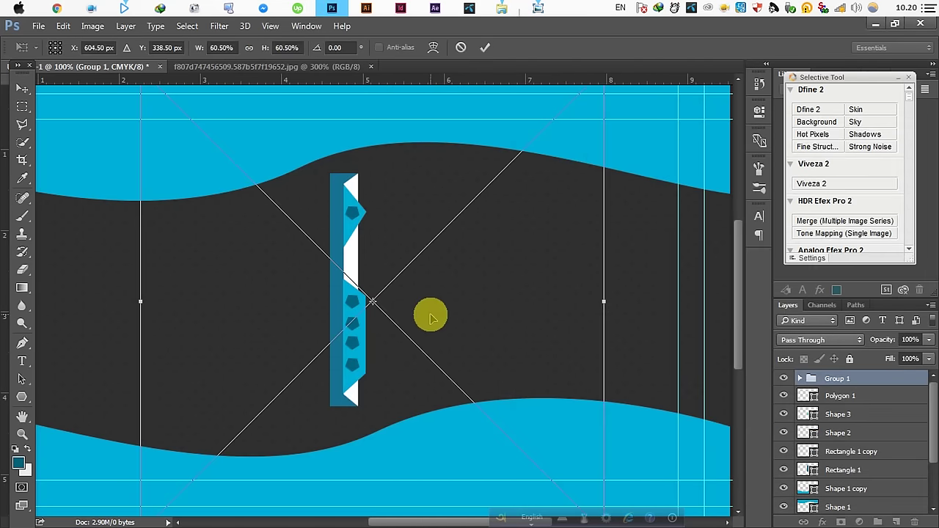
# Scale the phone icon to about 23%, commit it and confirm its layer name.
pyautogui.keyDown('ctrl'); pyautogui.keyDown('alt'); pyautogui.click(449, 286); pyautogui.keyUp('alt'); pyautogui.keyUp('ctrl')
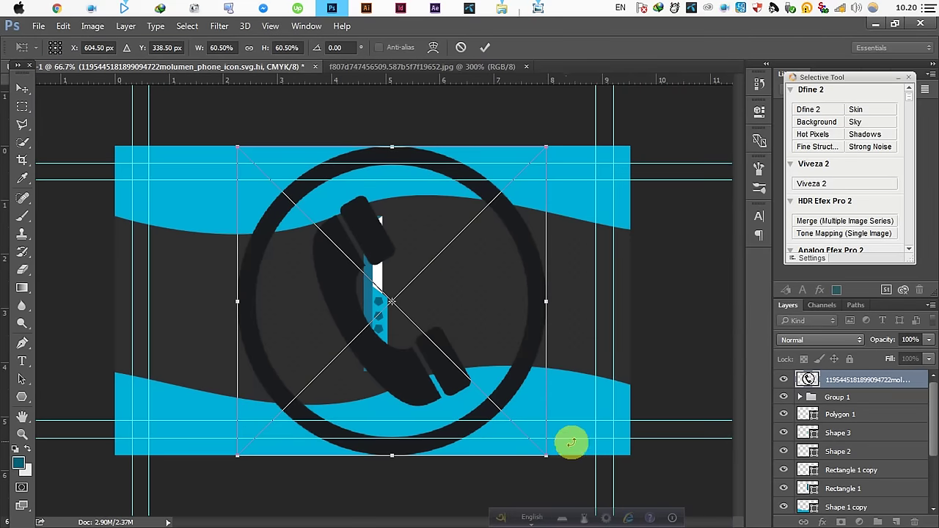
pyautogui.moveTo(547, 455); pyautogui.dragTo(465, 372)
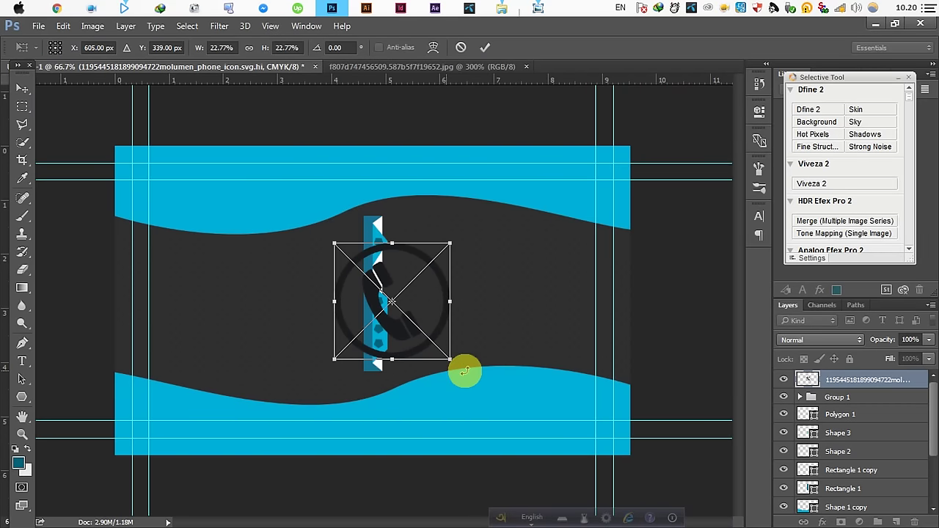
pyautogui.click(485, 47)
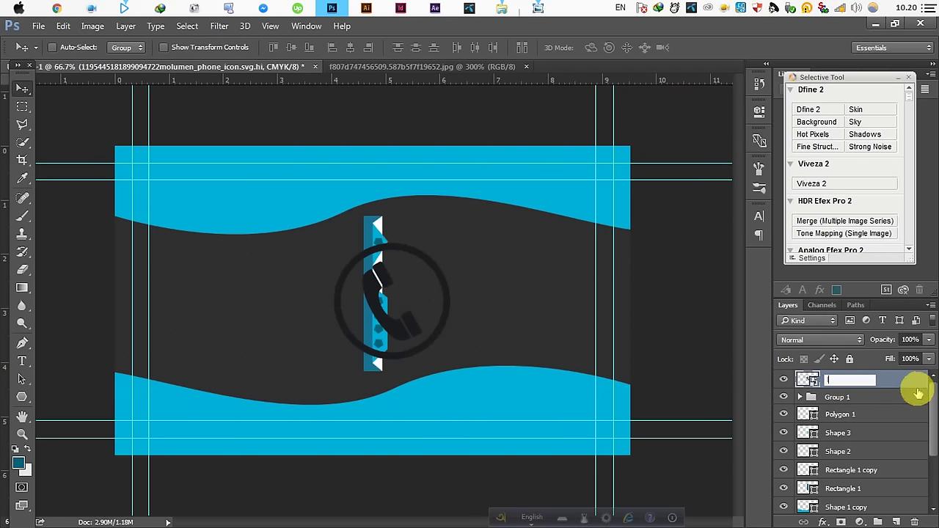
pyautogui.press('Return')
# Give the phone icon a white fafdfd Color Overlay and begin shrinking it to about 4%.
pyautogui.doubleClick(903, 382)
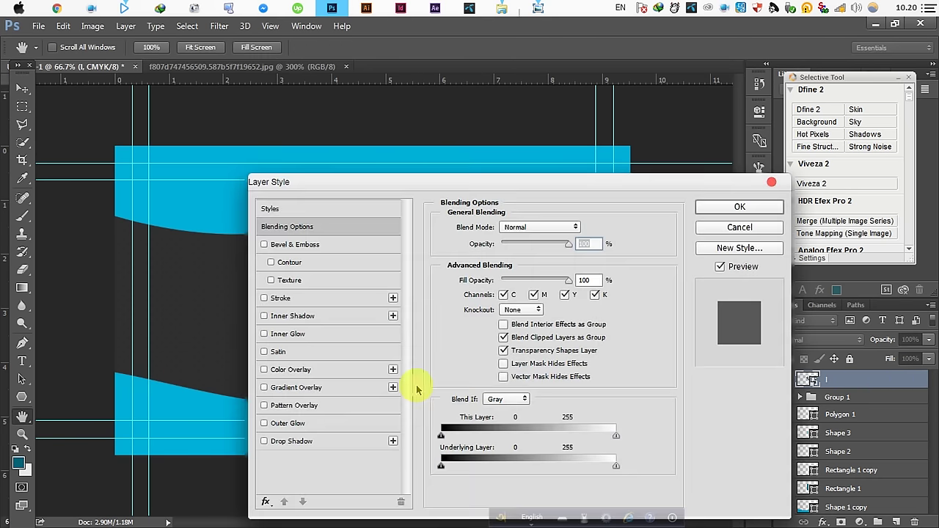
pyautogui.click(331, 371)
pyautogui.click(585, 225)
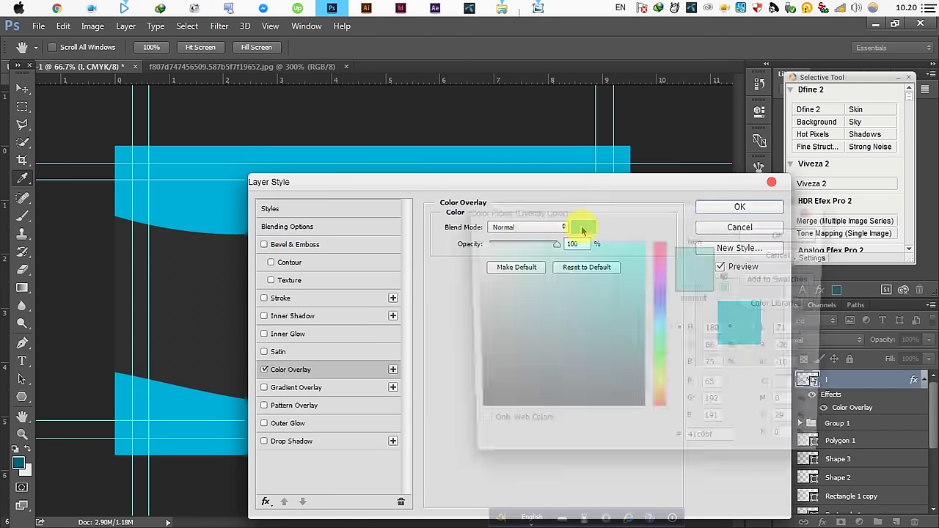
pyautogui.click(471, 243)
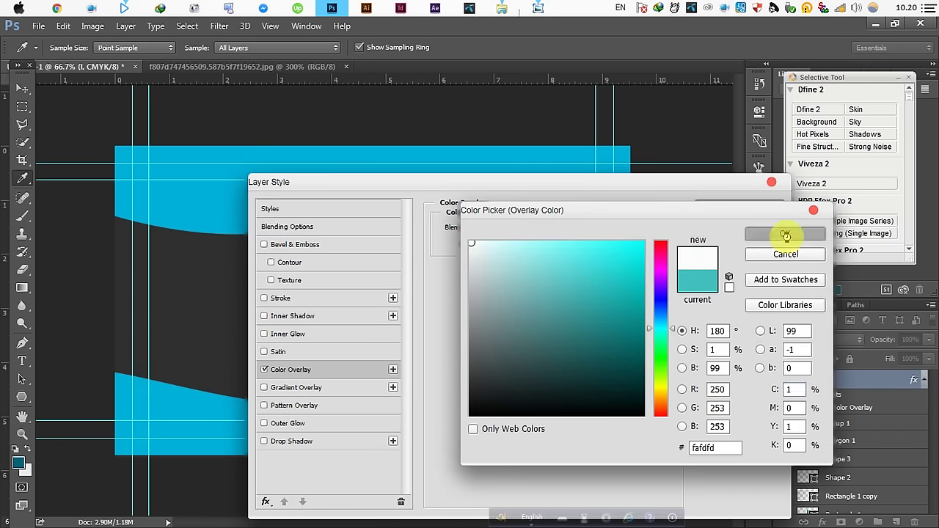
pyautogui.click(785, 234)
pyautogui.click(738, 207)
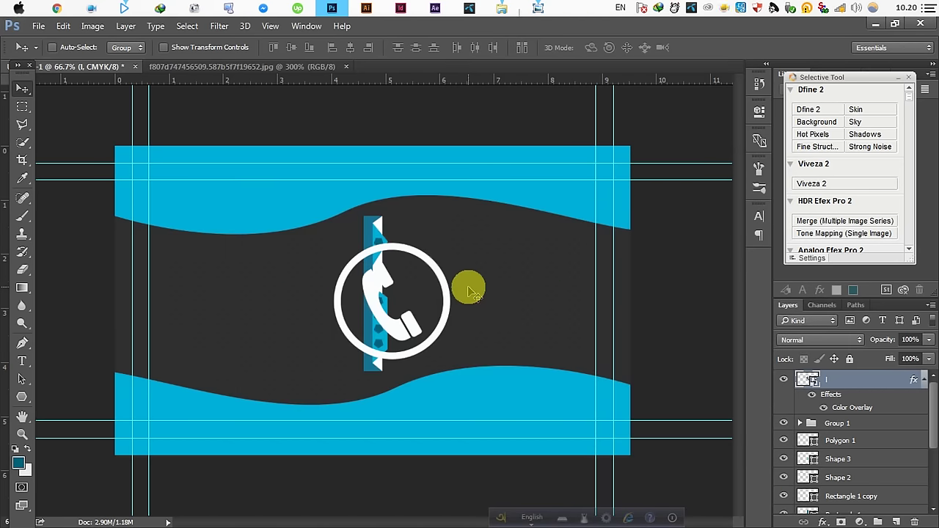
pyautogui.hotkey('ctrl', 't')
pyautogui.moveTo(442, 348)
pyautogui.mouseDown()
pyautogui.moveTo(416, 312)
pyautogui.moveTo(393, 302)
pyautogui.mouseUp()
# Finish sizing and positioning the small phone icon, then rasterize its layer.
pyautogui.hotkey('ctrl', '+')
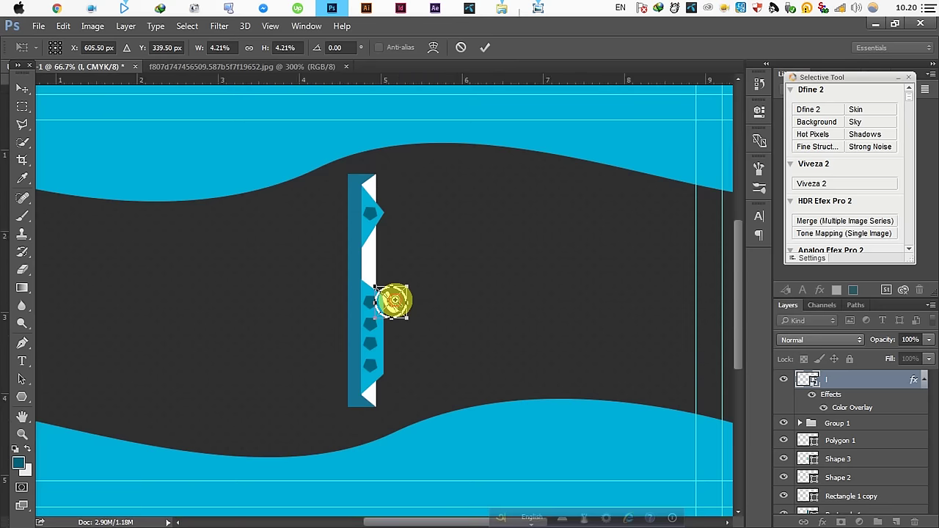
pyautogui.hotkey('ctrl', '+')
pyautogui.hotkey('ctrl', '+')
pyautogui.moveTo(403, 314)
pyautogui.mouseDown()
pyautogui.moveTo(378, 312)
pyautogui.moveTo(517, 299)
pyautogui.mouseUp()
pyautogui.click(485, 47)
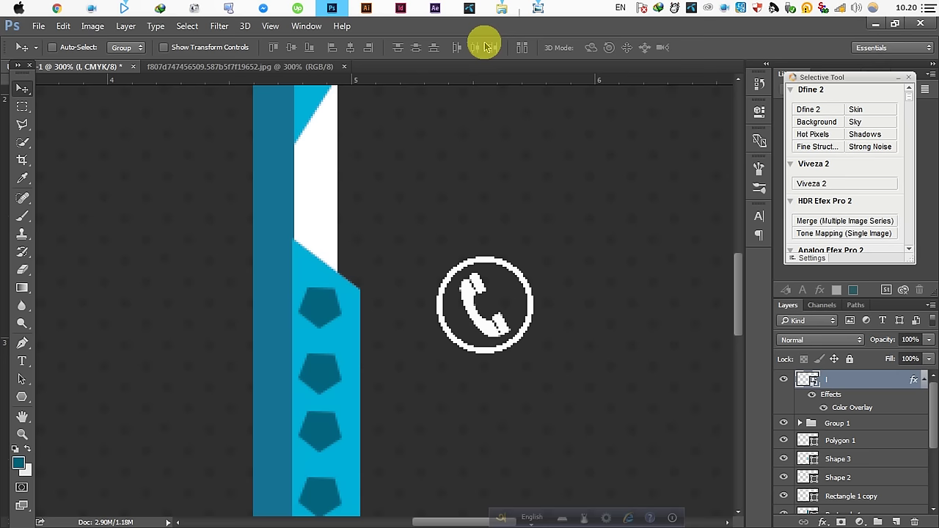
pyautogui.rightClick(866, 379)
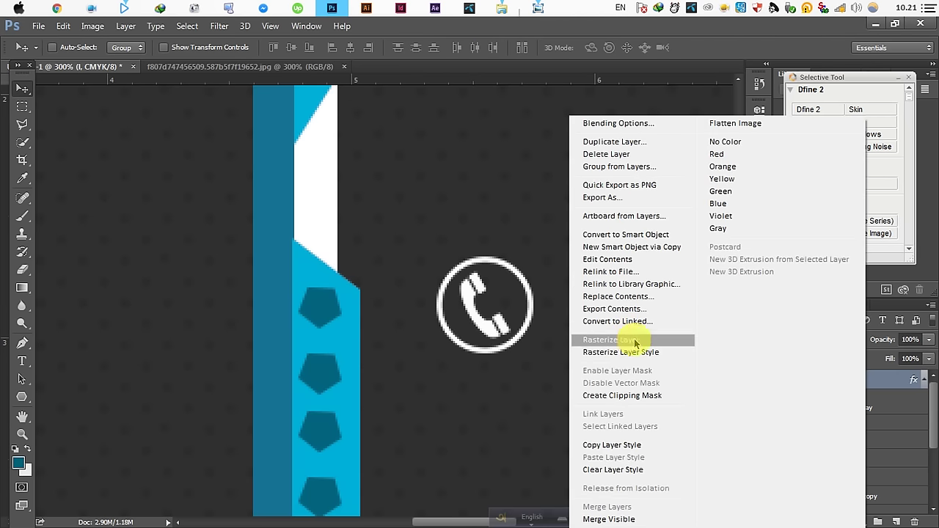
pyautogui.click(635, 342)
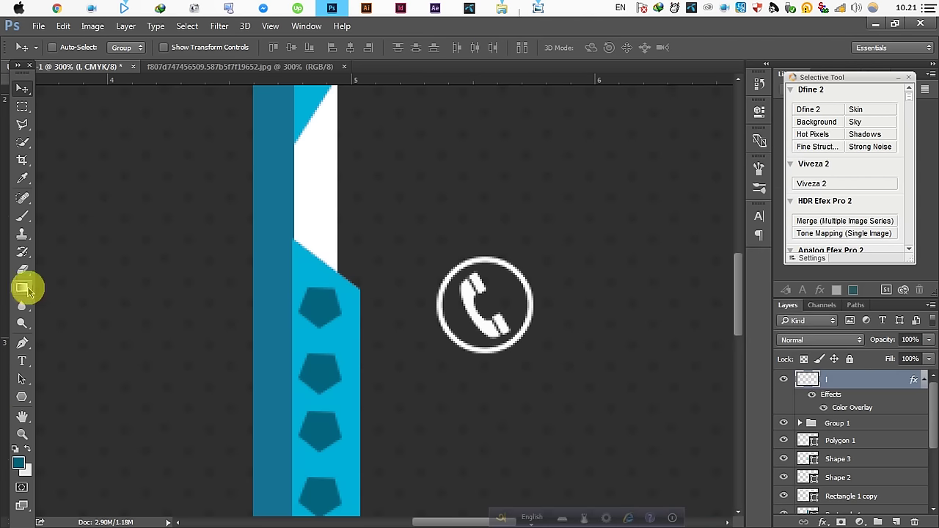
# Erase the circular ring with a small Eraser, leaving only the white handset.
pyautogui.click(22, 269)
pyautogui.click(71, 267)
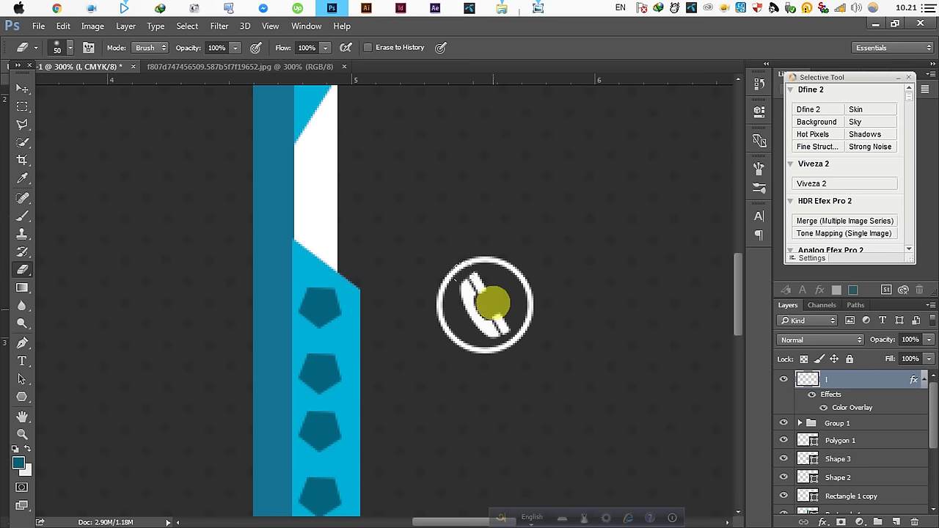
pyautogui.rightClick(567, 265)
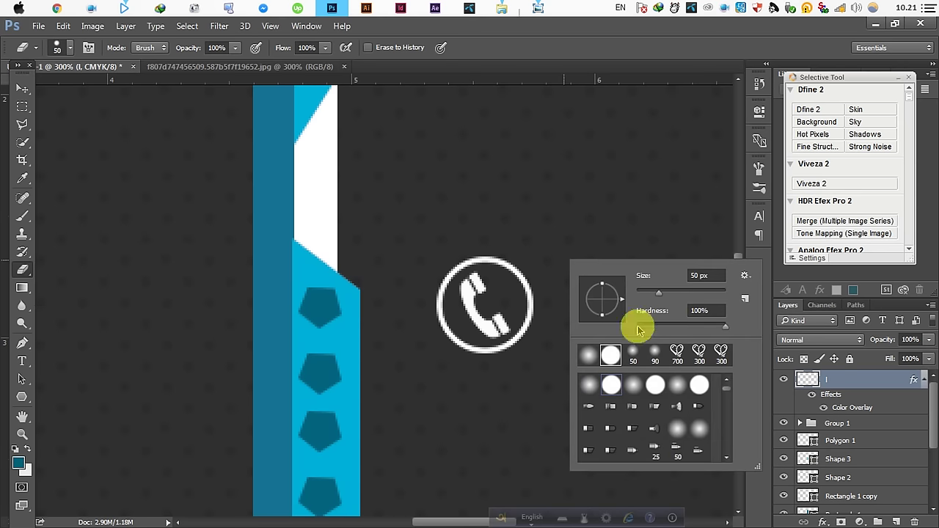
pyautogui.click(606, 32)
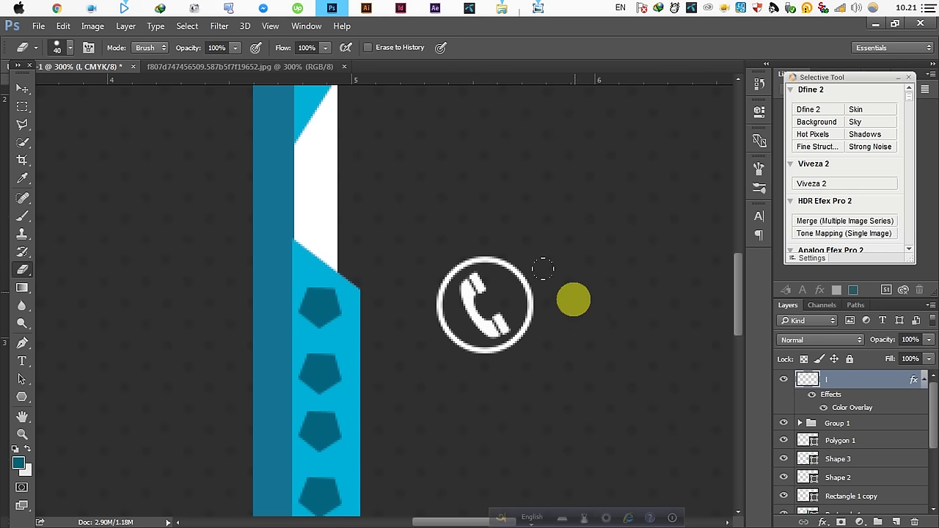
pyautogui.moveTo(538, 272)
pyautogui.mouseDown()
pyautogui.moveTo(526, 279)
pyautogui.moveTo(520, 323)
pyautogui.mouseUp()
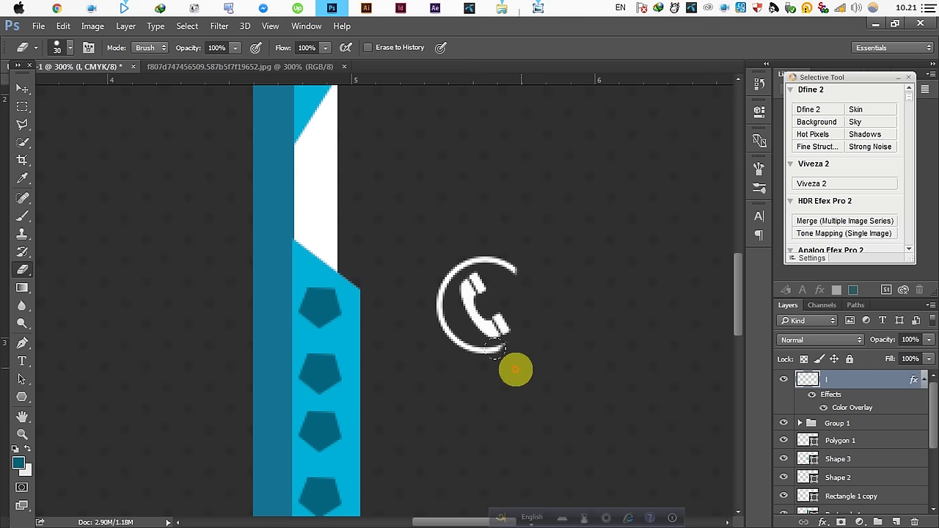
pyautogui.moveTo(463, 356)
pyautogui.mouseDown()
pyautogui.moveTo(415, 331)
pyautogui.moveTo(395, 247)
pyautogui.mouseUp()
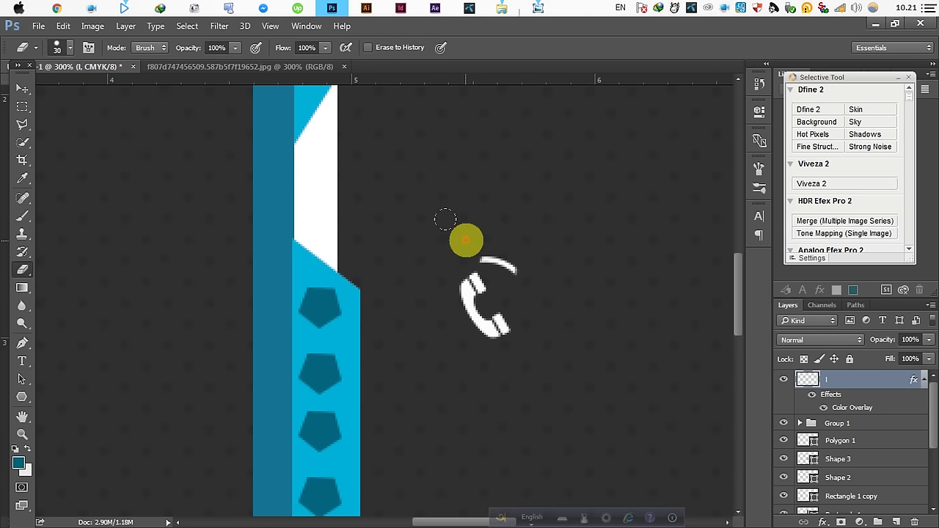
pyautogui.moveTo(477, 219); pyautogui.dragTo(562, 287)
pyautogui.click(22, 88)
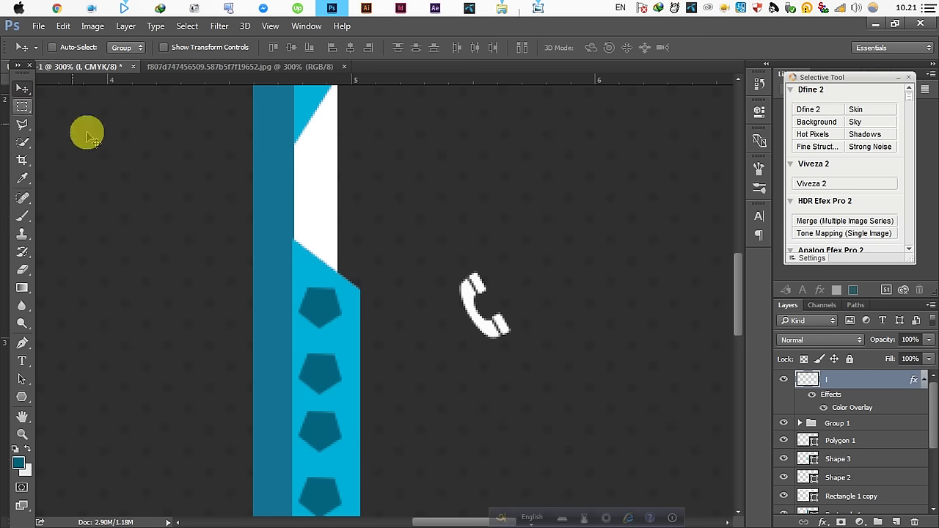
# Move the white handset into the ribbon's upper pentagon and nudge it into place.
pyautogui.moveTo(519, 342)
pyautogui.mouseDown()
pyautogui.moveTo(367, 314)
pyautogui.moveTo(342, 314)
pyautogui.moveTo(339, 331)
pyautogui.moveTo(330, 316)
pyautogui.mouseUp()
pyautogui.hotkey('ctrl', 't')
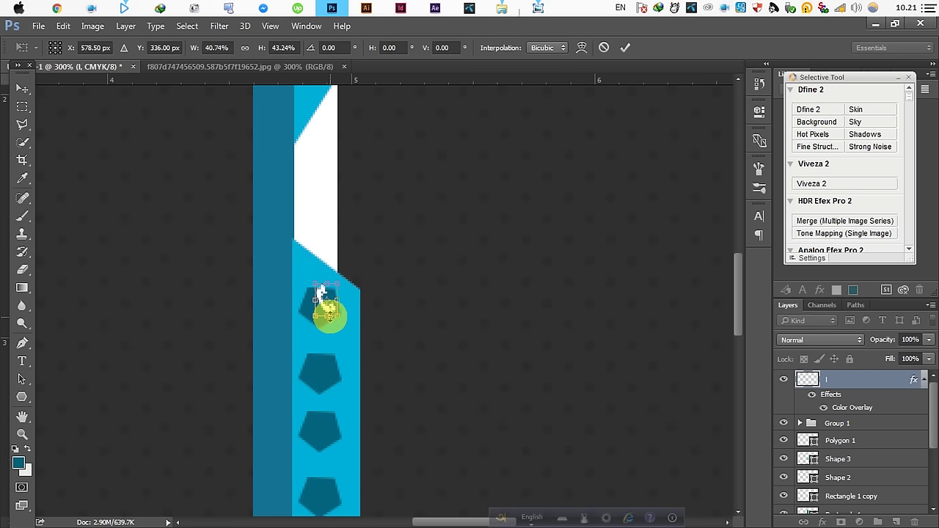
pyautogui.scroll(1, 328, 309)
pyautogui.scroll(1, 327, 308)
pyautogui.scroll(1, 327, 307)
pyautogui.moveTo(327, 306)
pyautogui.mouseDown()
pyautogui.moveTo(331, 331)
pyautogui.moveTo(315, 323)
pyautogui.moveTo(336, 352)
pyautogui.mouseUp()
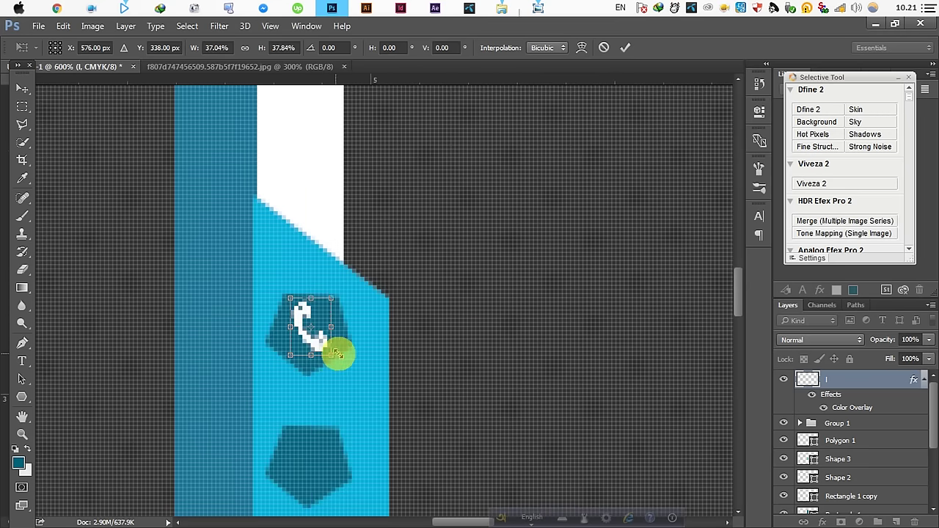
pyautogui.press('Down')
pyautogui.press('Down')
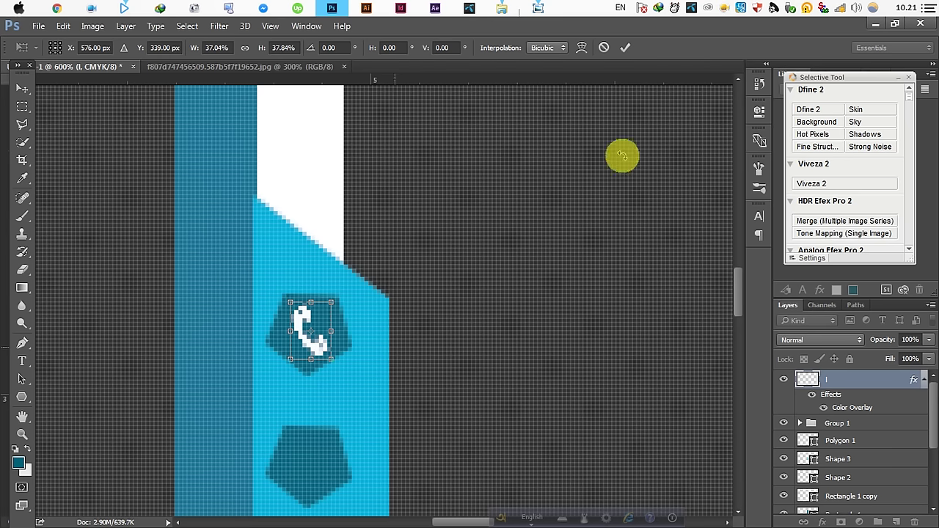
pyautogui.click(625, 47)
pyautogui.keyDown('alt'); pyautogui.click(381, 230); pyautogui.keyUp('alt')
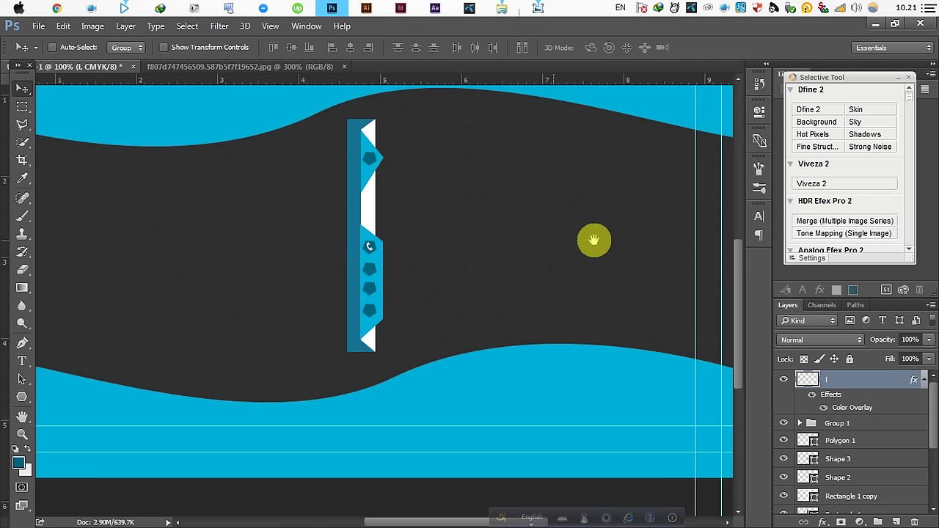
pyautogui.keyDown('alt'); pyautogui.click(490, 286); pyautogui.keyUp('alt')
pyautogui.keyDown('alt'); pyautogui.click(490, 286); pyautogui.keyUp('alt')
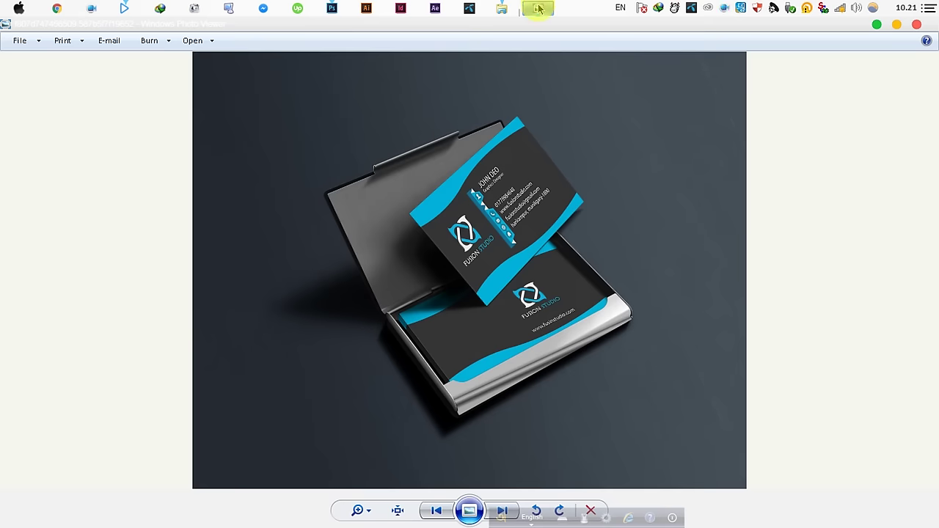
# Drag home_address-icon from the Business Card folder onto the card canvas.
pyautogui.click(540, 6)
pyautogui.click(474, 80)
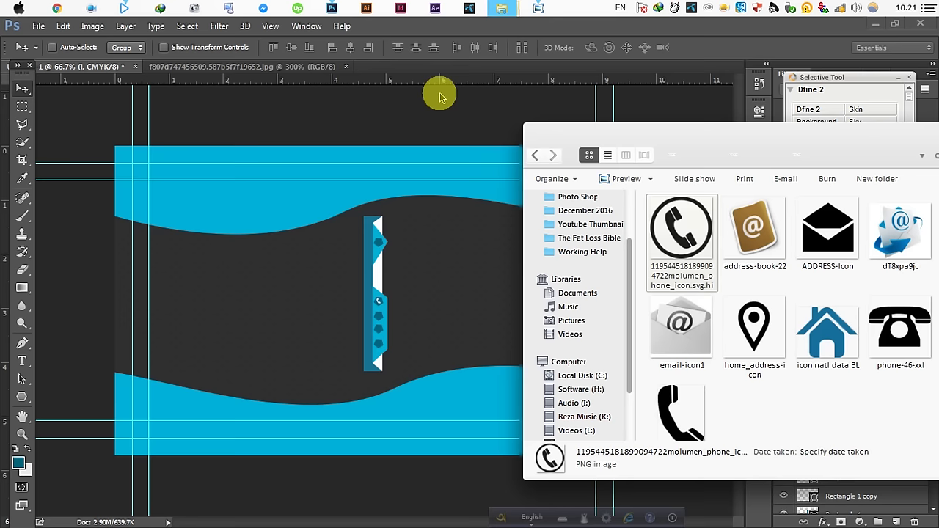
pyautogui.click(784, 320)
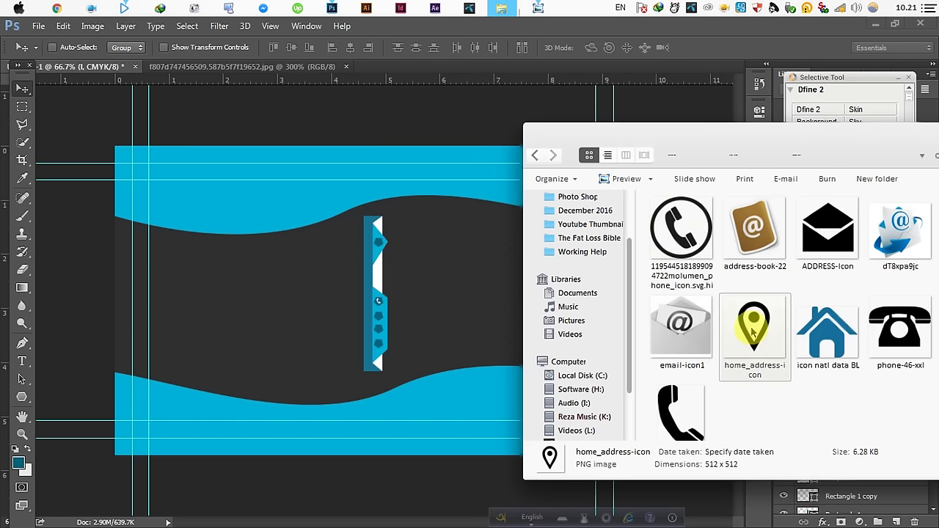
pyautogui.moveTo(753, 332); pyautogui.dragTo(388, 287)
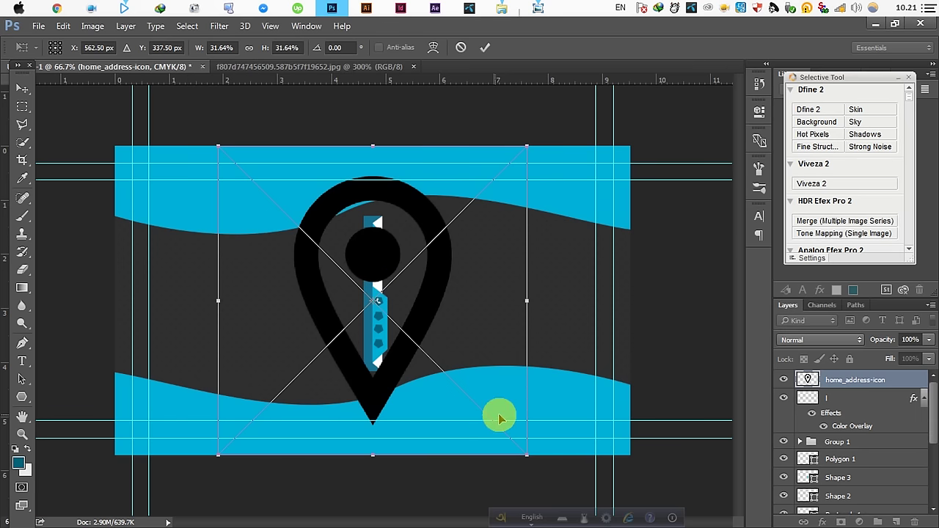
# Scale the map pin to 0.80% and centre it in the ribbon's lowest pentagon.
pyautogui.moveTo(526, 455); pyautogui.dragTo(371, 331)
pyautogui.hotkey('ctrl', '+')
pyautogui.hotkey('ctrl', '+')
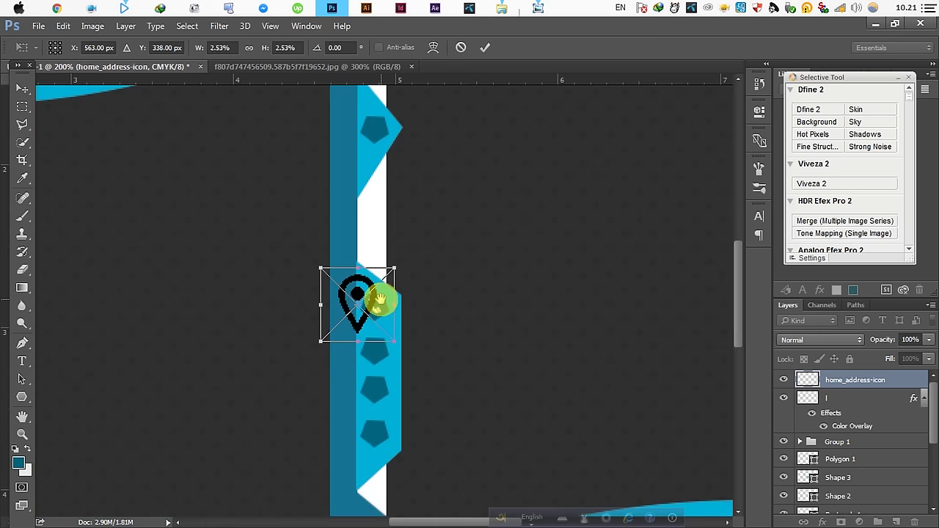
pyautogui.moveTo(376, 310)
pyautogui.mouseDown()
pyautogui.moveTo(404, 432)
pyautogui.moveTo(380, 434)
pyautogui.moveTo(390, 437)
pyautogui.mouseUp()
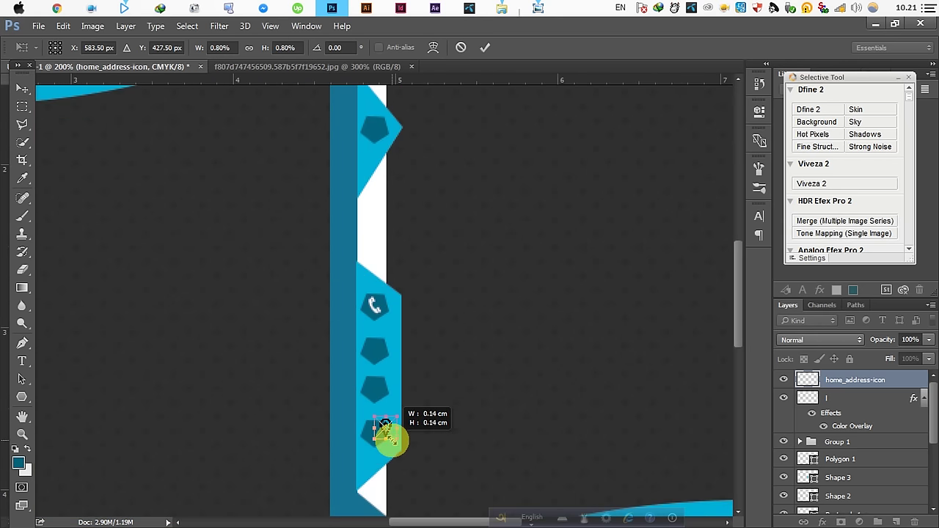
pyautogui.hotkey('ctrl', '+')
pyautogui.hotkey('ctrl', '+')
pyautogui.hotkey('ctrl', '+')
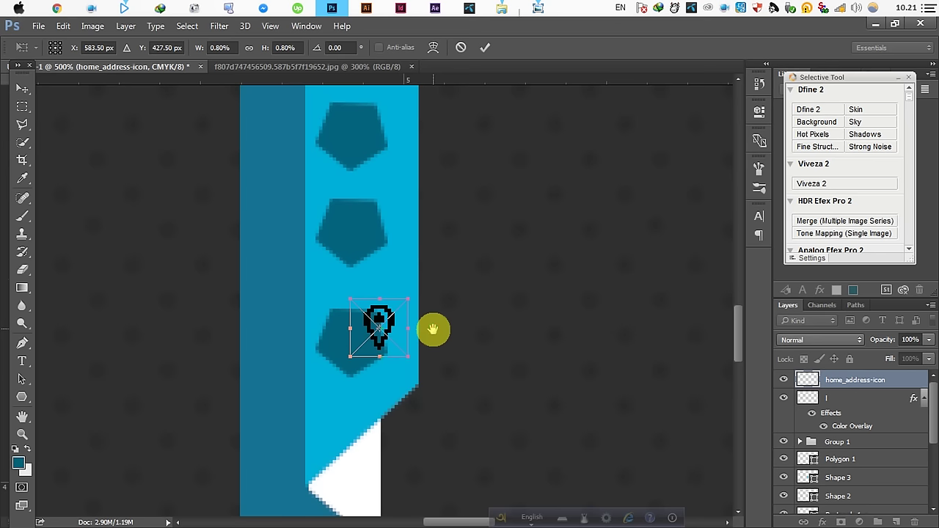
pyautogui.moveTo(394, 329); pyautogui.dragTo(366, 337)
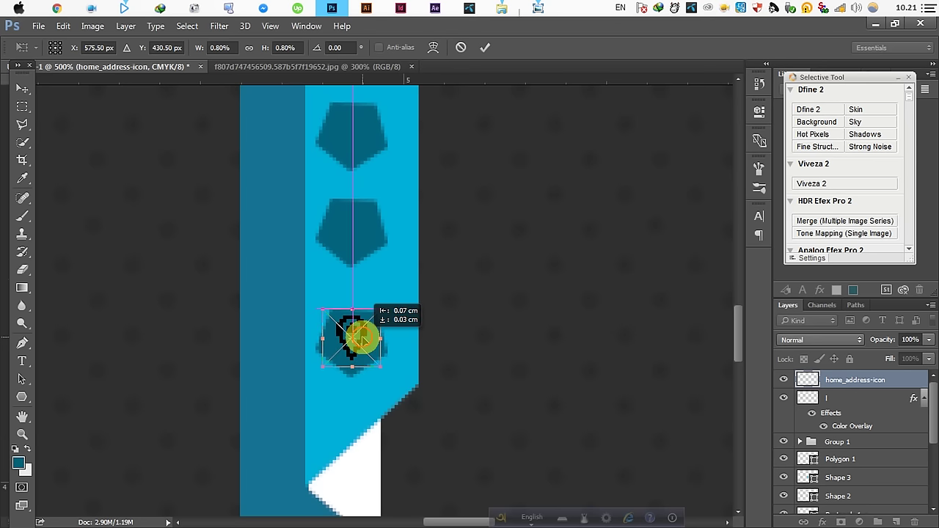
pyautogui.moveTo(380, 336); pyautogui.dragTo(379, 337)
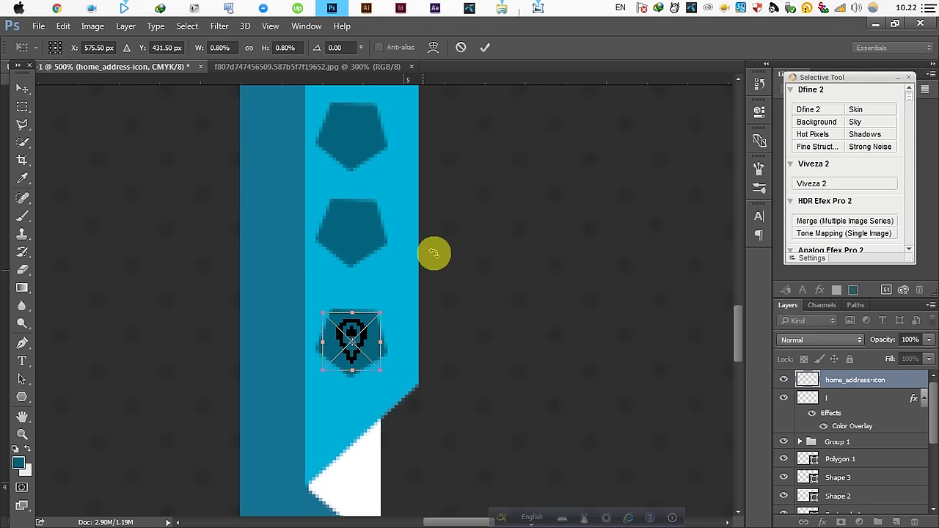
pyautogui.click(485, 47)
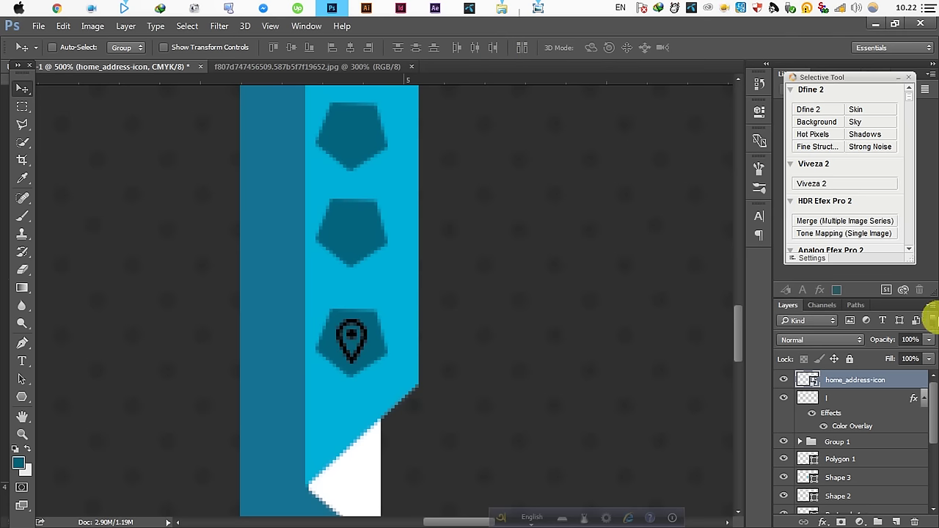
# Apply a near-white Color Overlay to the home_address-icon map pin layer.
pyautogui.doubleClick(908, 381)
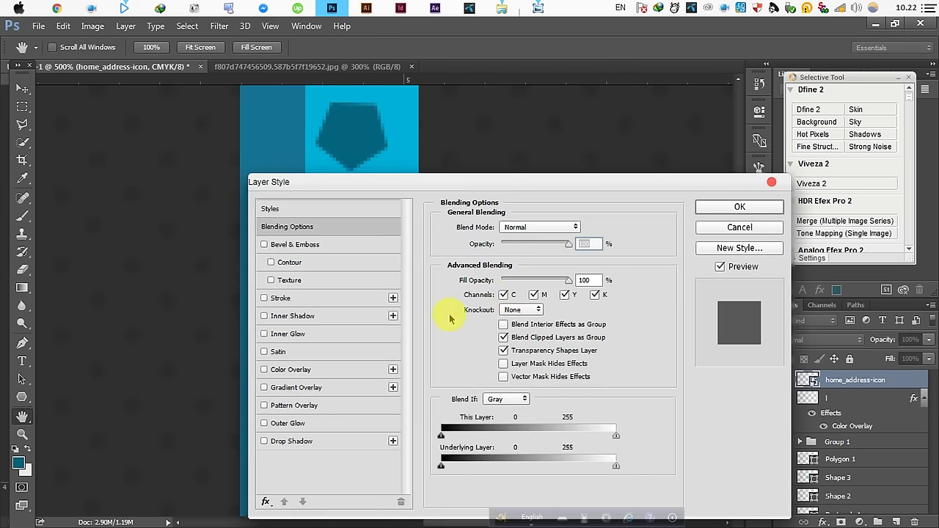
pyautogui.moveTo(512, 189); pyautogui.dragTo(662, 110)
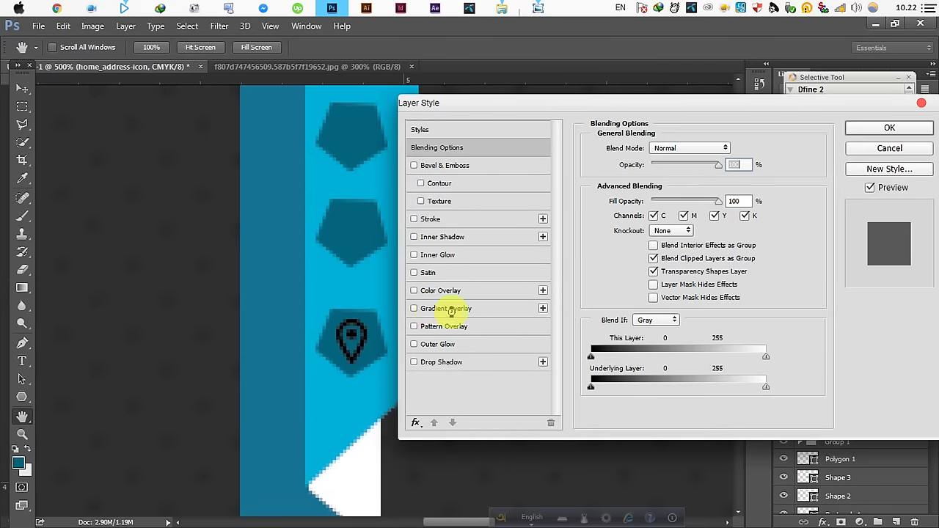
pyautogui.click(458, 293)
pyautogui.click(728, 149)
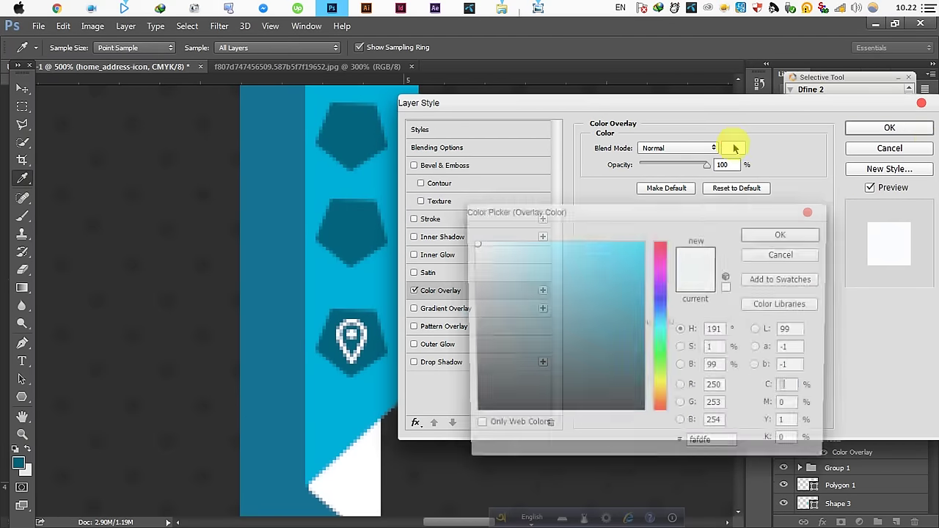
pyautogui.click(805, 235)
pyautogui.click(890, 128)
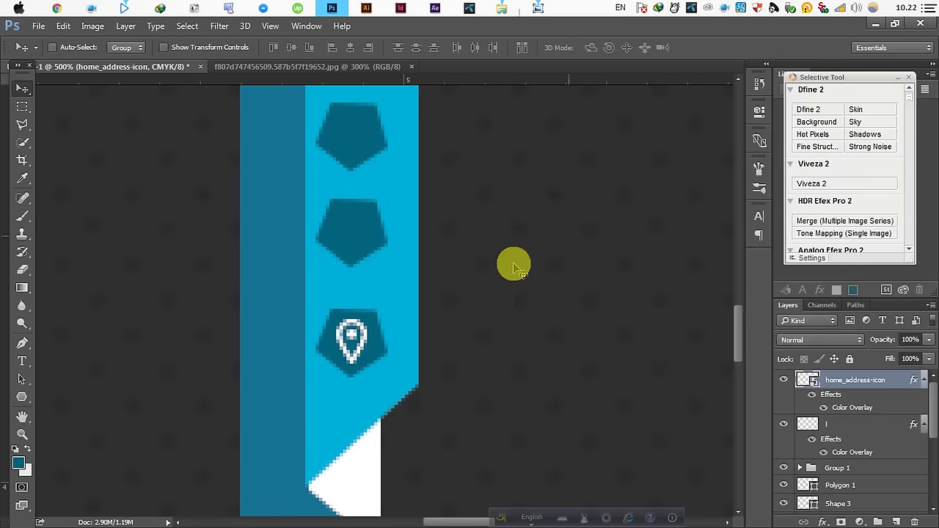
pyautogui.keyDown('alt'); pyautogui.click(367, 281); pyautogui.keyUp('alt')
pyautogui.keyDown('alt'); pyautogui.click(367, 280); pyautogui.keyUp('alt')
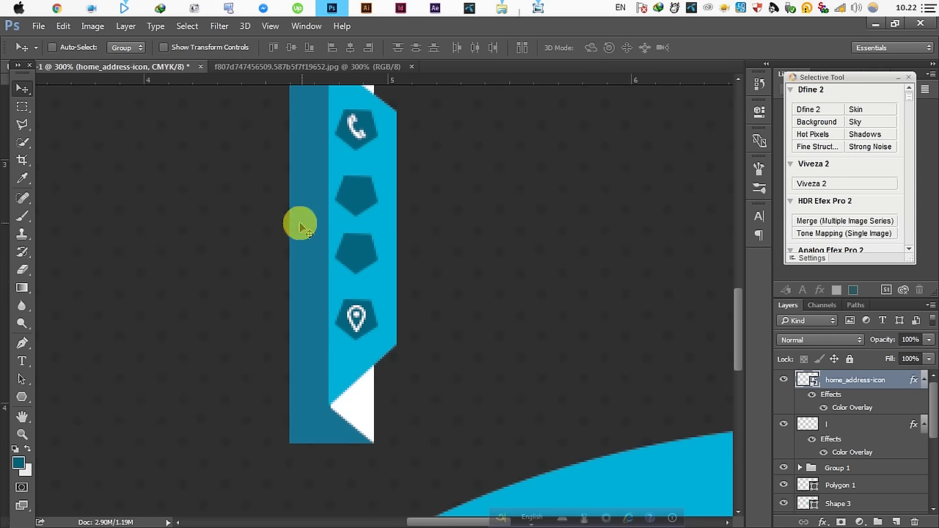
pyautogui.moveTo(501, 8)
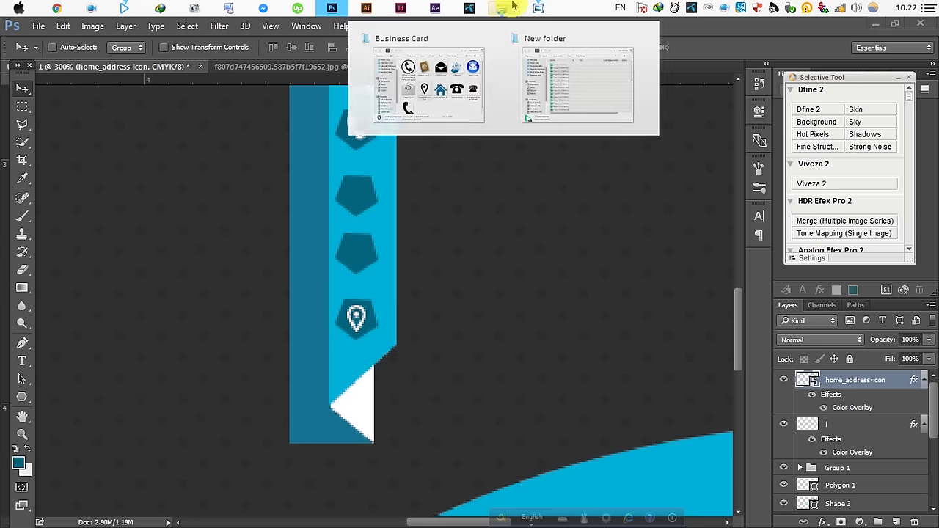
# Drag ADDRESS-Icon from the icon folder onto the card.
pyautogui.click(495, 37)
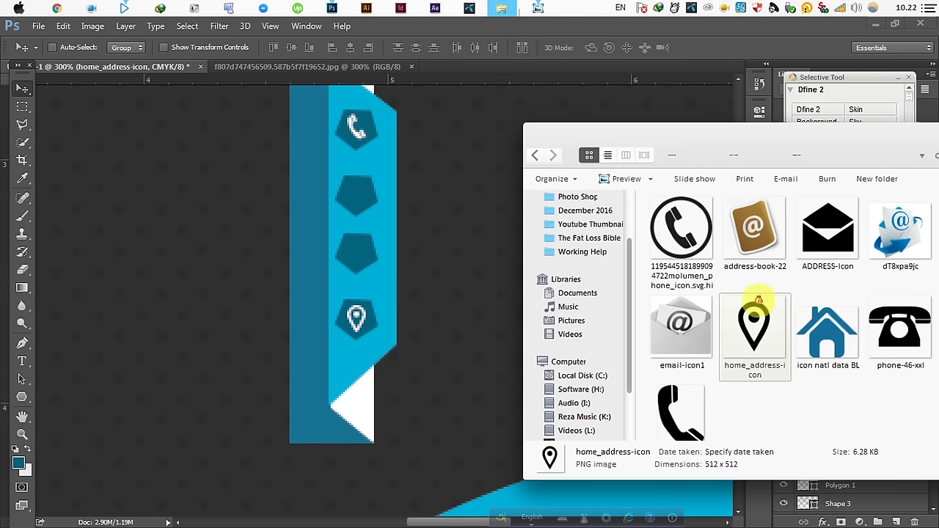
pyautogui.click(826, 334)
pyautogui.moveTo(827, 231)
pyautogui.mouseDown()
pyautogui.moveTo(738, 295)
pyautogui.moveTo(365, 281)
pyautogui.mouseUp()
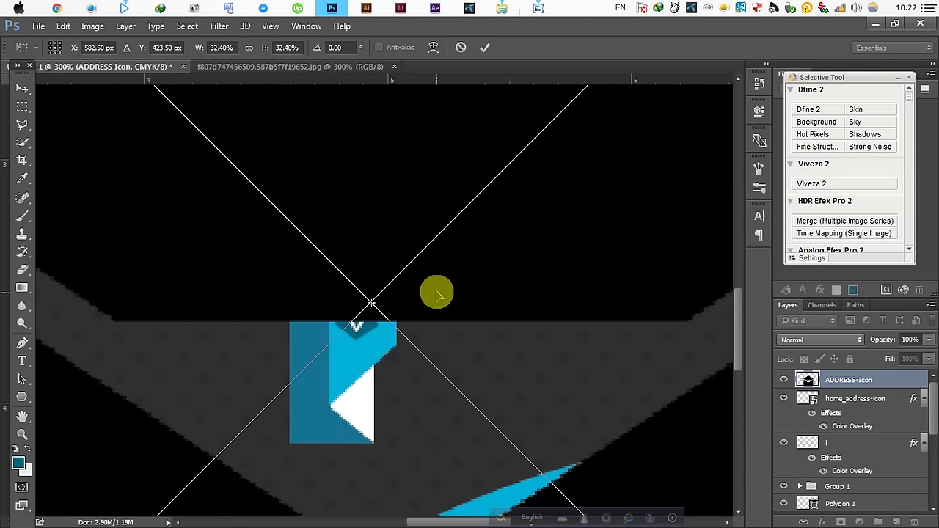
pyautogui.hotkey('ctrl', '-')
pyautogui.hotkey('ctrl', '-')
pyautogui.hotkey('ctrl', '-')
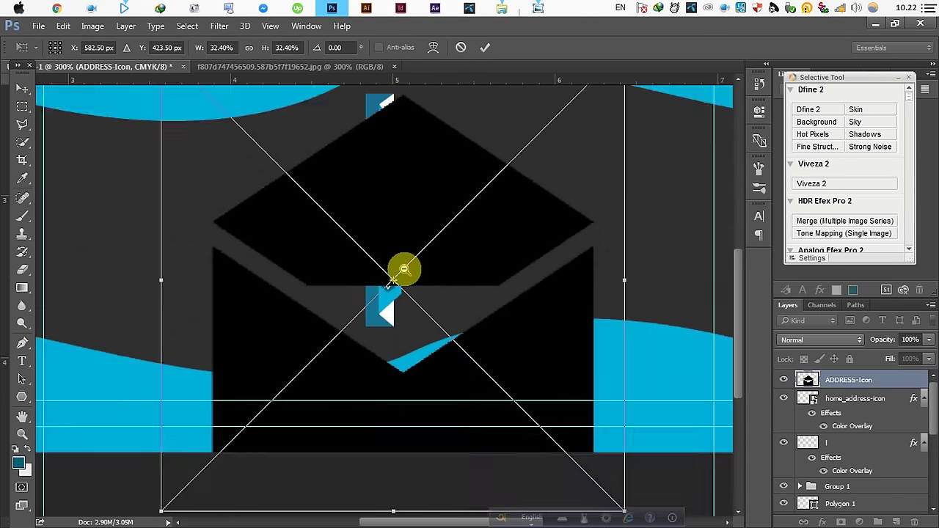
pyautogui.hotkey('ctrl', '-')
pyautogui.hotkey('ctrl', '-')
# Scale the envelope down and centre it inside the ribbon's second pentagon.
pyautogui.moveTo(495, 444); pyautogui.dragTo(400, 336)
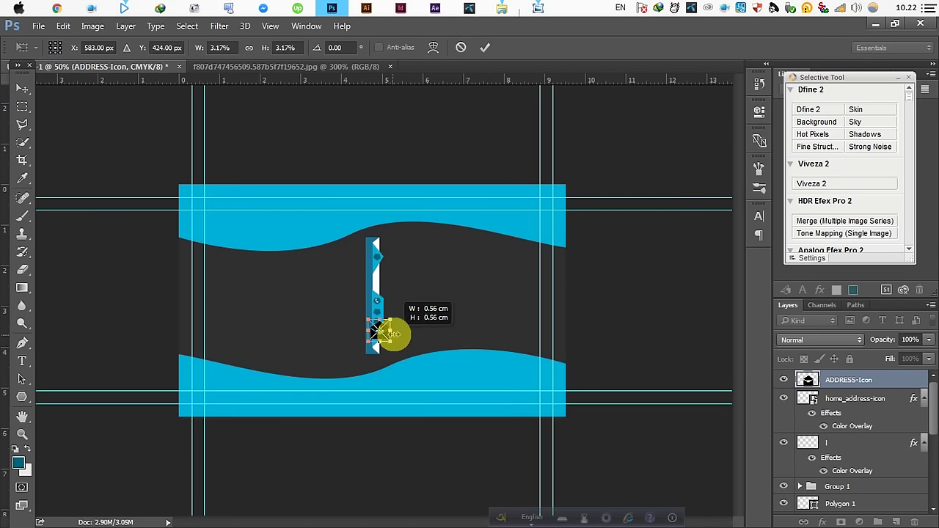
pyautogui.hotkey('ctrl', '+')
pyautogui.hotkey('ctrl', '+')
pyautogui.hotkey('ctrl', '+')
pyautogui.click(458, 431)
pyautogui.click(436, 382)
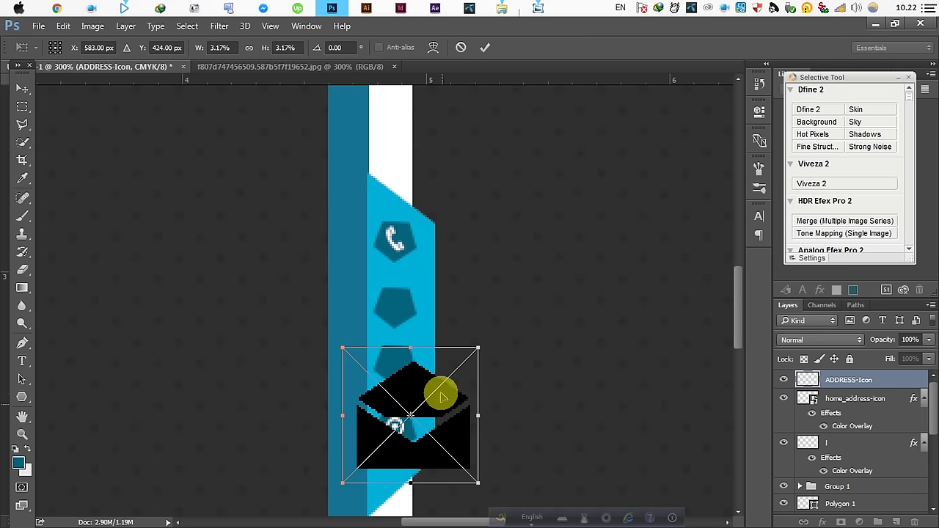
pyautogui.moveTo(446, 411); pyautogui.dragTo(418, 283)
pyautogui.moveTo(449, 360); pyautogui.dragTo(395, 305)
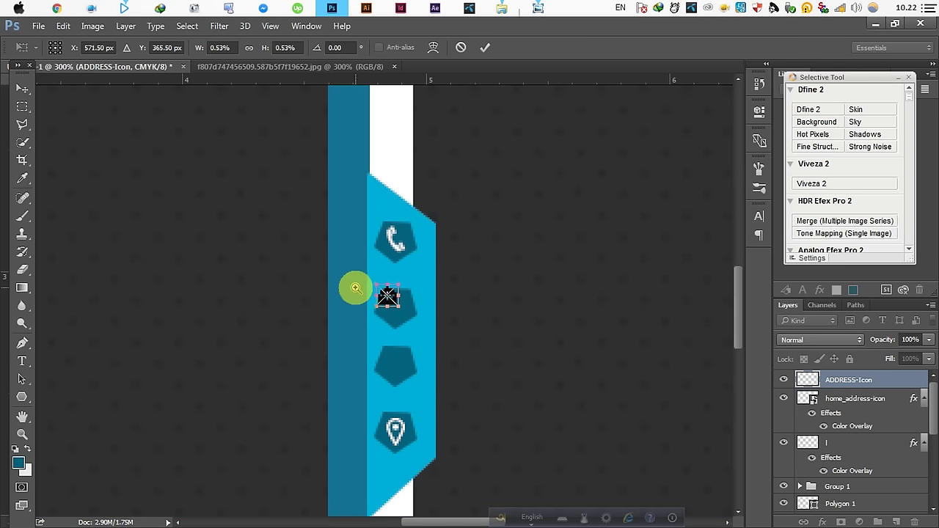
pyautogui.scroll(1, 357, 287)
pyautogui.moveTo(398, 300); pyautogui.dragTo(408, 312)
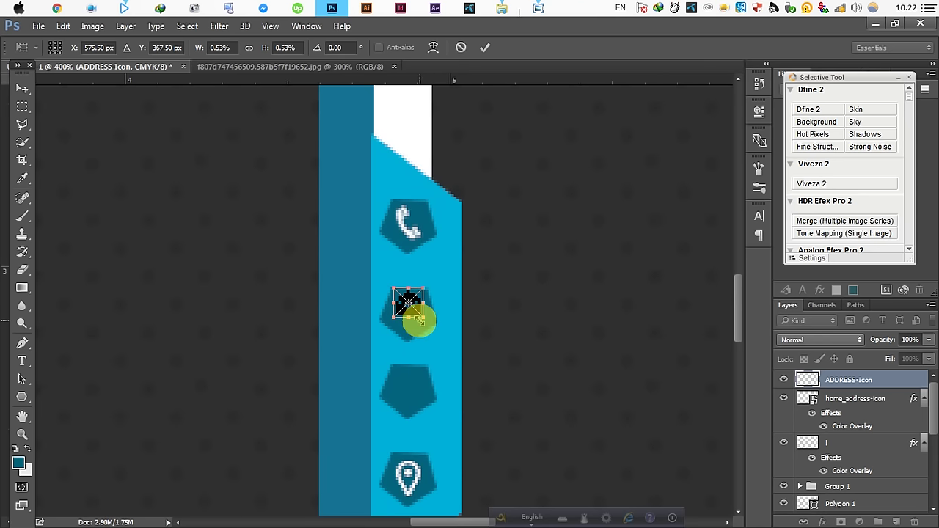
pyautogui.moveTo(424, 328); pyautogui.dragTo(419, 318)
pyautogui.click(484, 47)
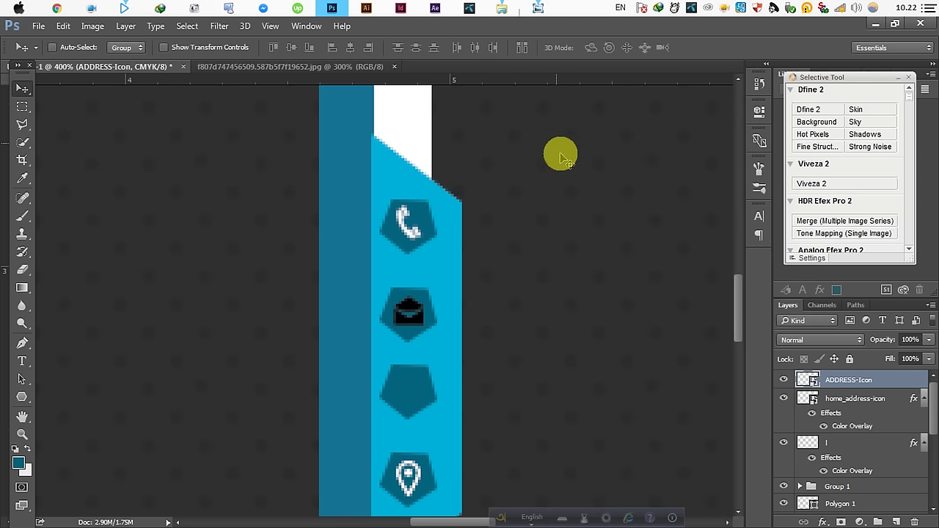
# Turn the envelope white with a Color Overlay in Layer Style.
pyautogui.doubleClick(912, 377)
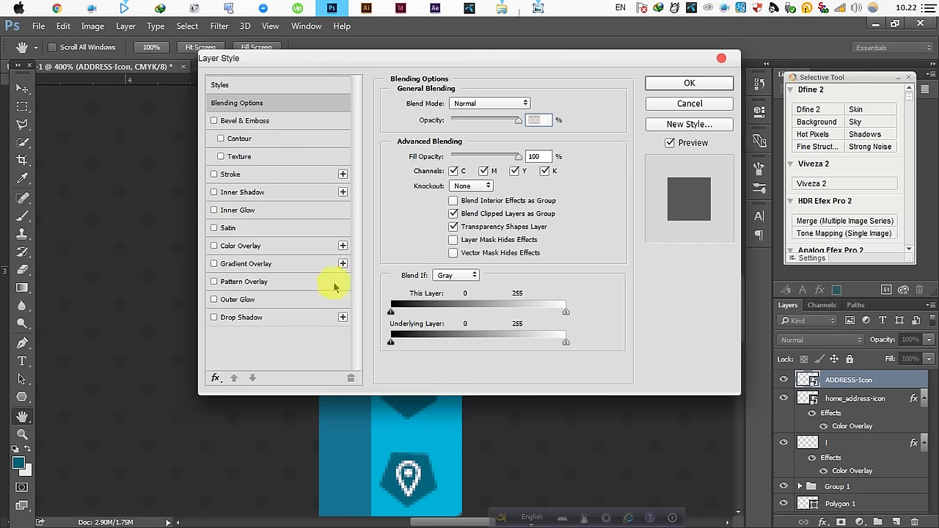
pyautogui.click(245, 246)
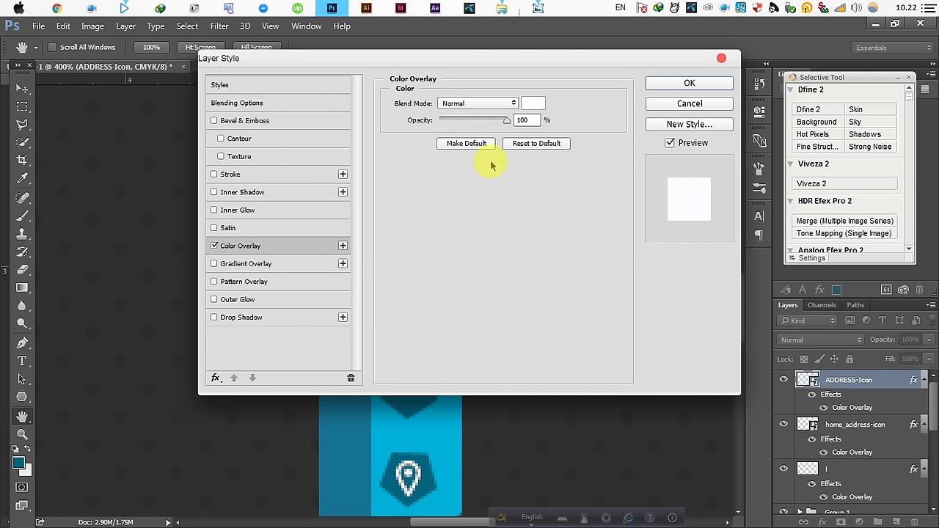
pyautogui.click(690, 83)
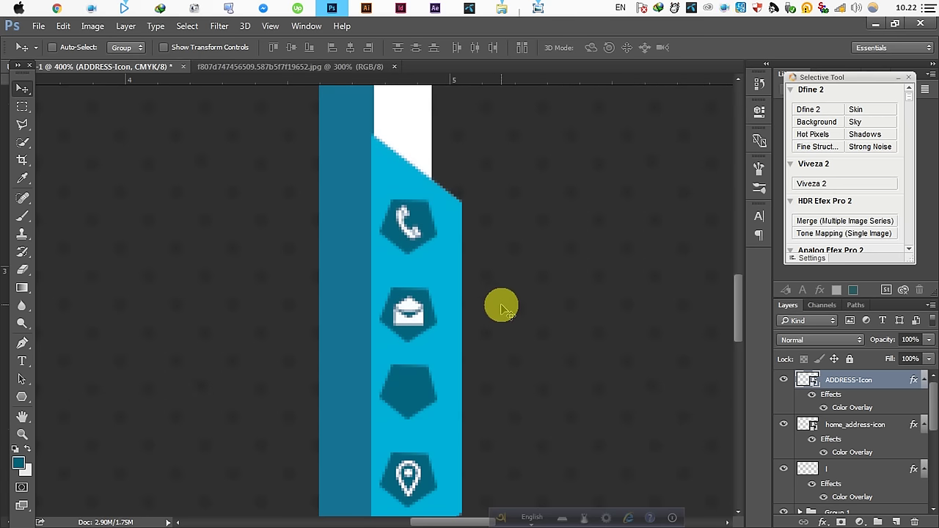
pyautogui.keyDown('ctrl'); pyautogui.keyDown('alt'); pyautogui.click(458, 301); pyautogui.keyUp('alt'); pyautogui.keyUp('ctrl')
pyautogui.keyDown('ctrl'); pyautogui.keyDown('alt'); pyautogui.click(514, 289); pyautogui.keyUp('alt'); pyautogui.keyUp('ctrl')
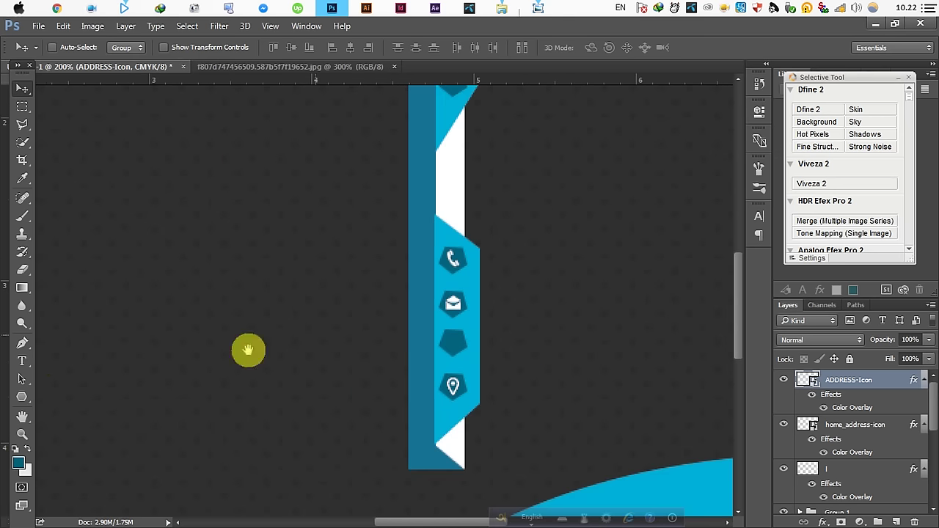
# Draw a small globe custom shape inside the ribbon's third pentagon.
pyautogui.moveTo(21, 400); pyautogui.dragTo(91, 464)
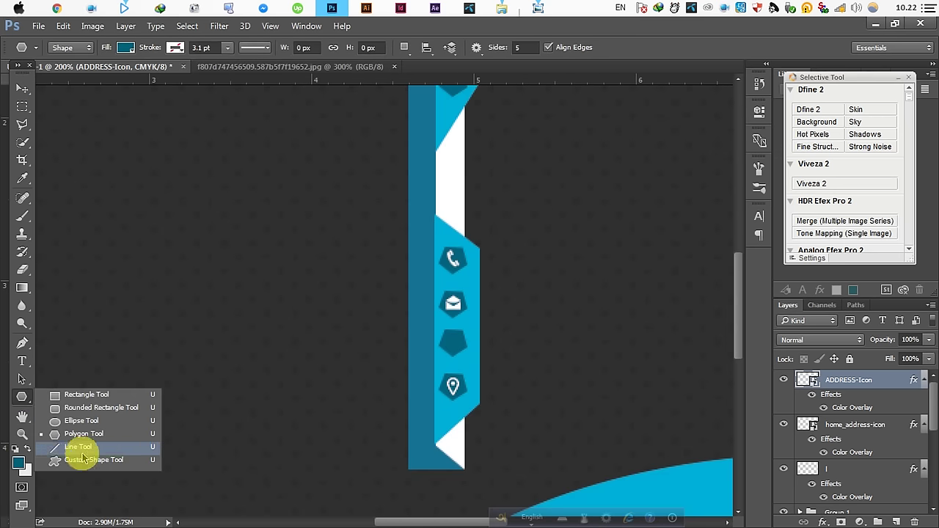
pyautogui.click(91, 464)
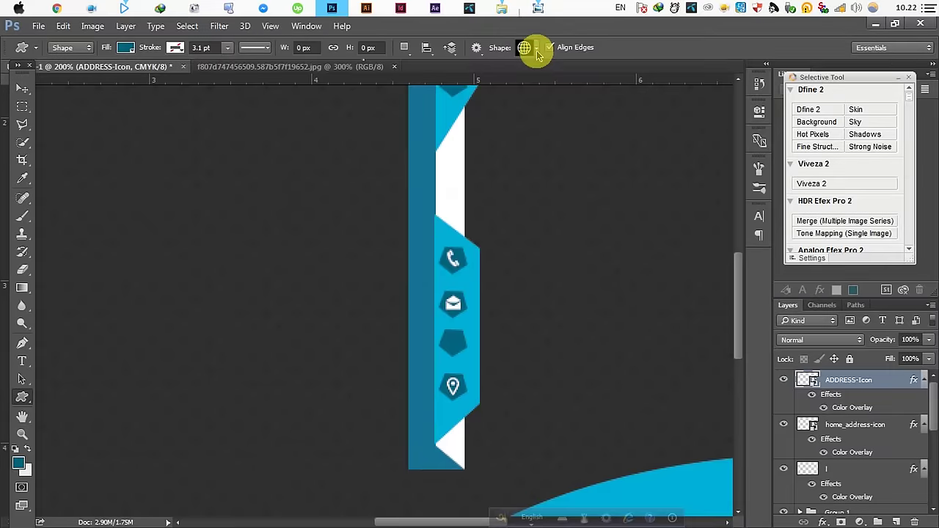
pyautogui.click(536, 49)
pyautogui.moveTo(657, 229); pyautogui.dragTo(654, 394)
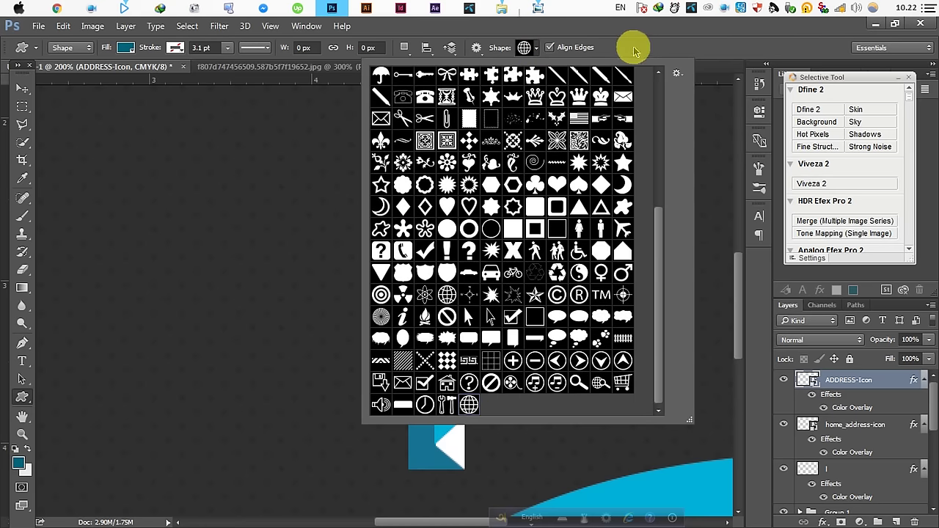
pyautogui.click(631, 44)
pyautogui.keyDown('ctrl'); pyautogui.click(453, 322); pyautogui.keyUp('ctrl')
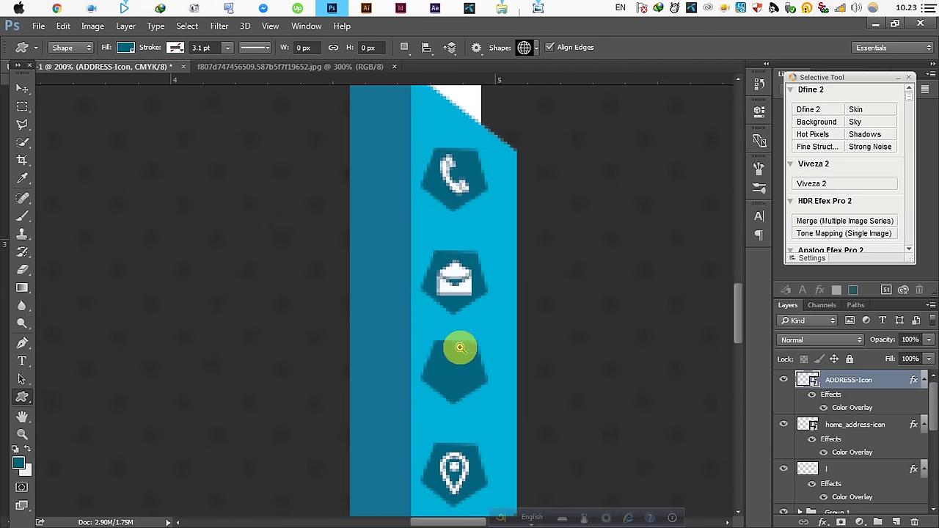
pyautogui.moveTo(453, 323)
pyautogui.mouseDown()
pyautogui.moveTo(342, 284)
pyautogui.moveTo(367, 303)
pyautogui.mouseUp()
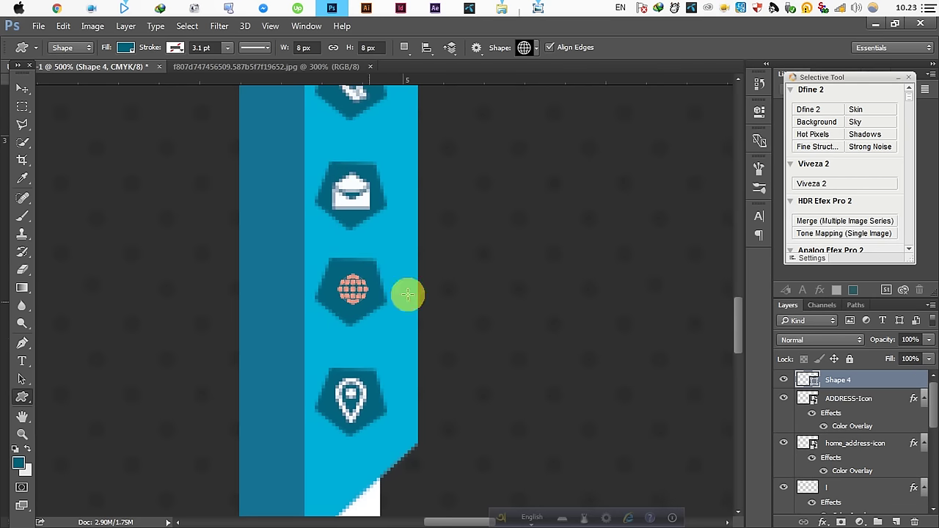
# Set the globe shape's fill colour to white.
pyautogui.click(22, 88)
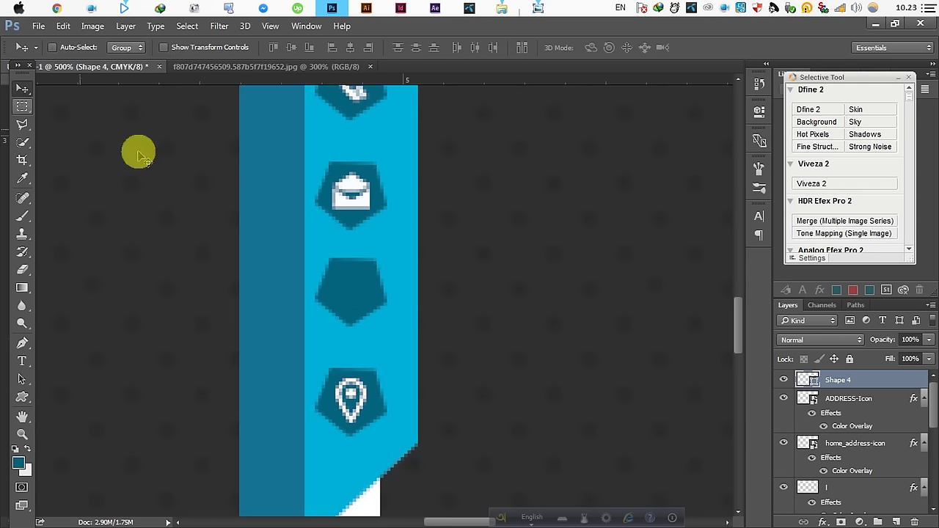
pyautogui.doubleClick(808, 379)
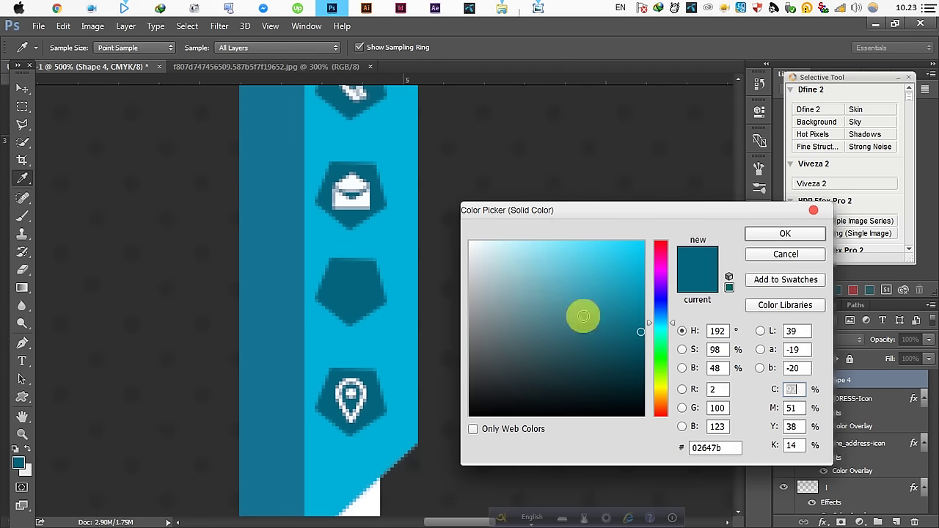
pyautogui.click(468, 242)
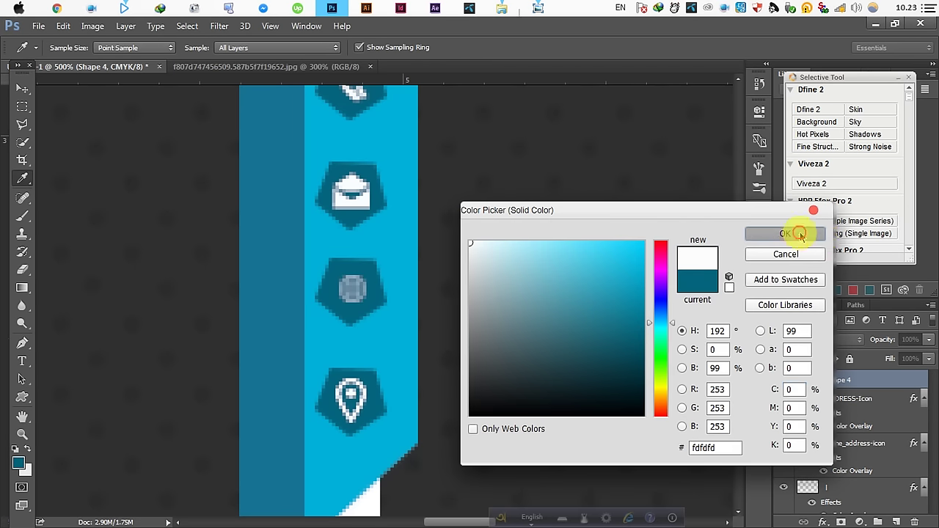
pyautogui.click(799, 233)
# Enlarge the globe shape to 125% within the third pentagon.
pyautogui.hotkey('ctrl', 't')
pyautogui.moveTo(366, 300); pyautogui.dragTo(375, 310)
pyautogui.click(626, 49)
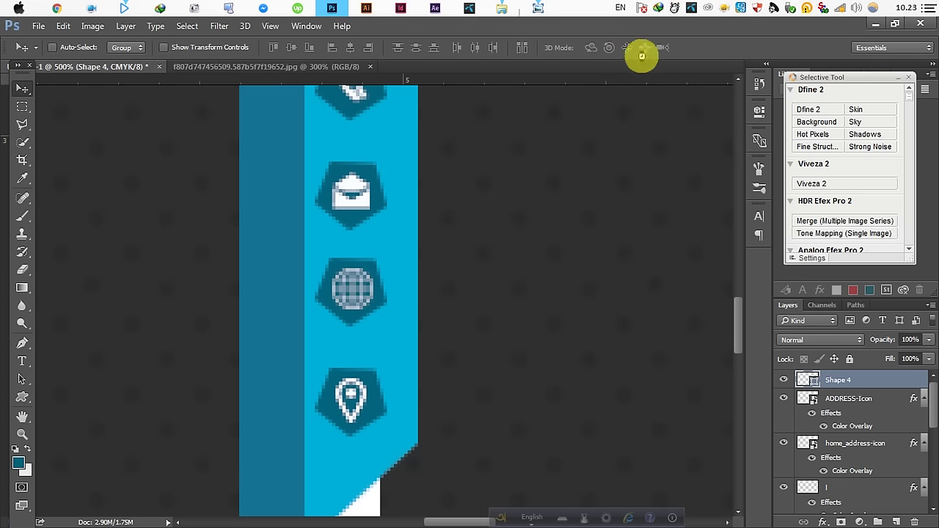
pyautogui.keyDown('alt'); pyautogui.click(408, 199); pyautogui.keyUp('alt')
pyautogui.keyDown('alt'); pyautogui.click(409, 200); pyautogui.keyUp('alt')
pyautogui.keyDown('alt'); pyautogui.click(409, 200); pyautogui.keyUp('alt')
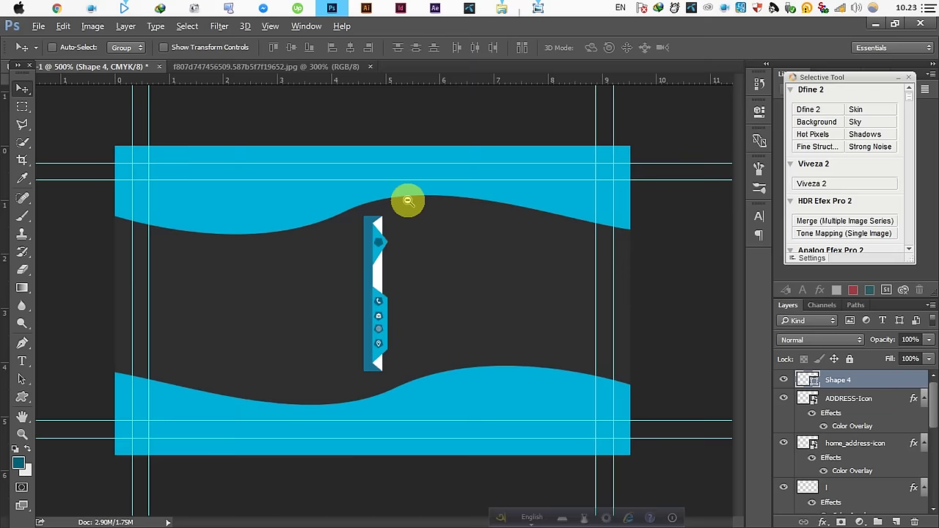
# Zoom to the ribbon's empty top pentagon and open the Custom Shape picker.
pyautogui.keyDown('alt'); pyautogui.click(433, 187); pyautogui.keyUp('alt')
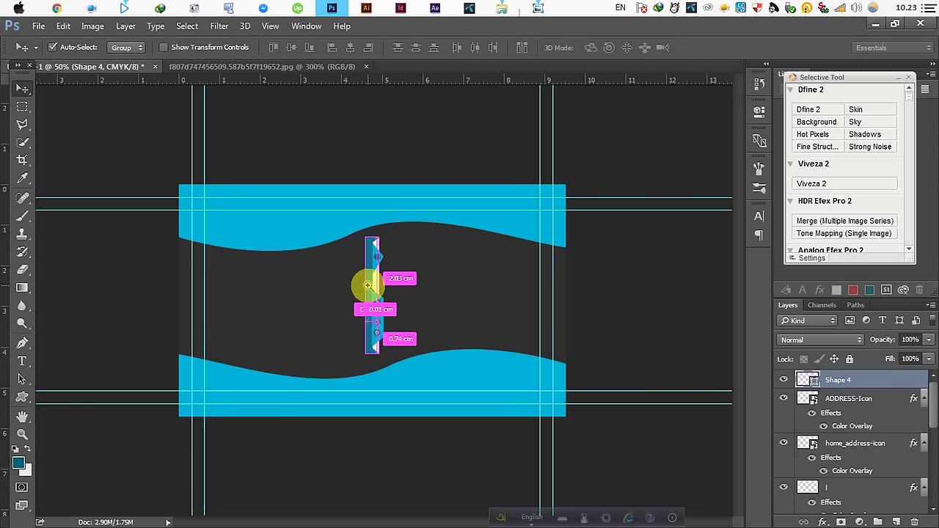
pyautogui.keyDown('ctrl'); pyautogui.click(368, 282); pyautogui.keyUp('ctrl')
pyautogui.keyDown('ctrl'); pyautogui.click(373, 285); pyautogui.keyUp('ctrl')
pyautogui.moveTo(488, 291); pyautogui.dragTo(465, 288)
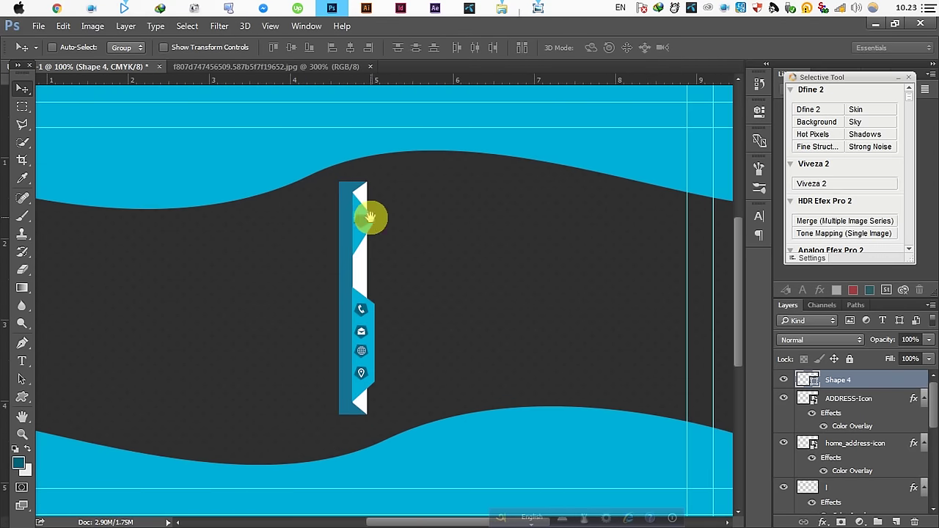
pyautogui.keyDown('ctrl'); pyautogui.click(371, 218); pyautogui.keyUp('ctrl')
pyautogui.keyDown('ctrl'); pyautogui.click(359, 204); pyautogui.keyUp('ctrl')
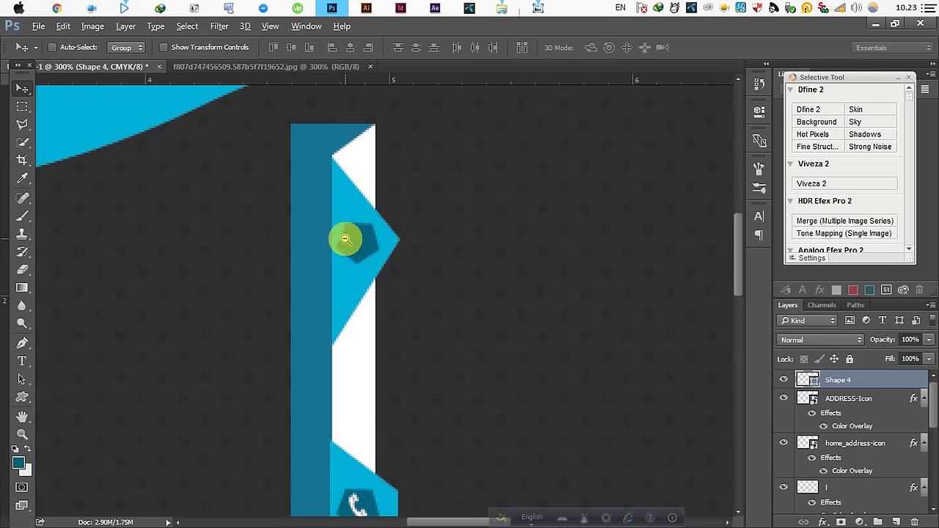
pyautogui.keyDown('alt'); pyautogui.click(345, 239); pyautogui.keyUp('alt')
pyautogui.keyDown('alt'); pyautogui.click(344, 237); pyautogui.keyUp('alt')
pyautogui.click(22, 397)
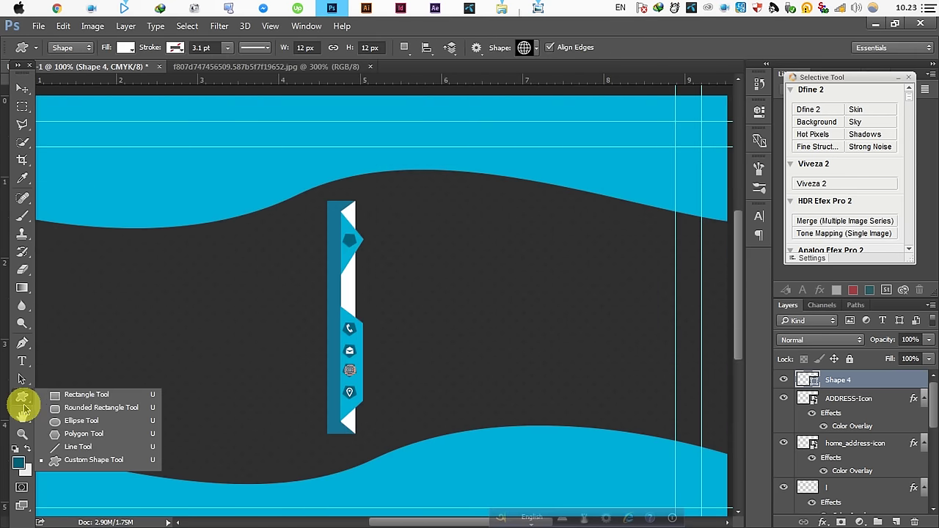
pyautogui.click(81, 459)
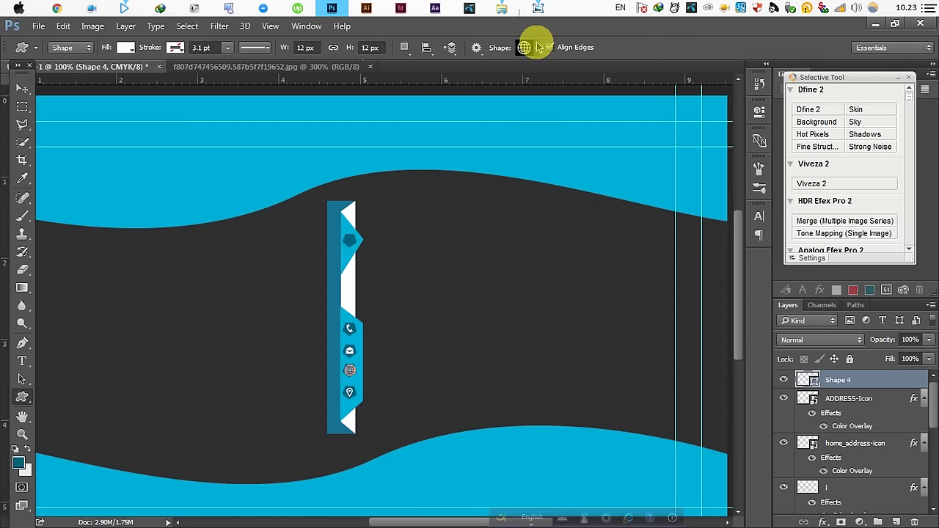
pyautogui.click(538, 47)
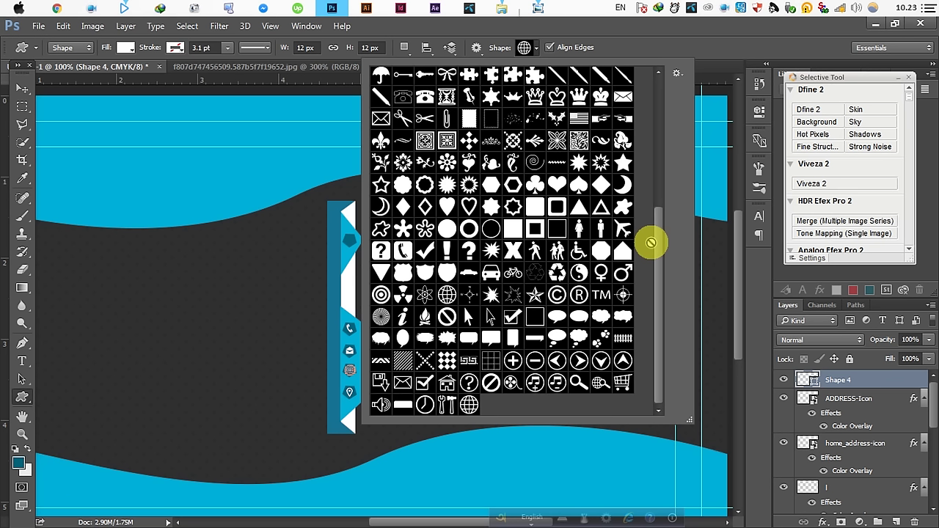
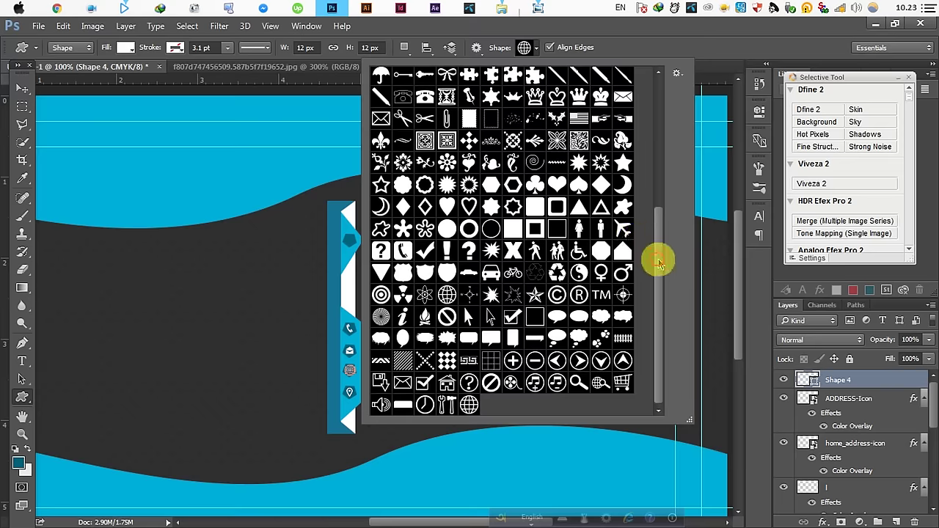
# Pick the woman figure as the custom shape and close the reference business card image.
pyautogui.moveTo(659, 255)
pyautogui.mouseDown()
pyautogui.moveTo(653, 94)
pyautogui.moveTo(656, 259)
pyautogui.mouseUp()
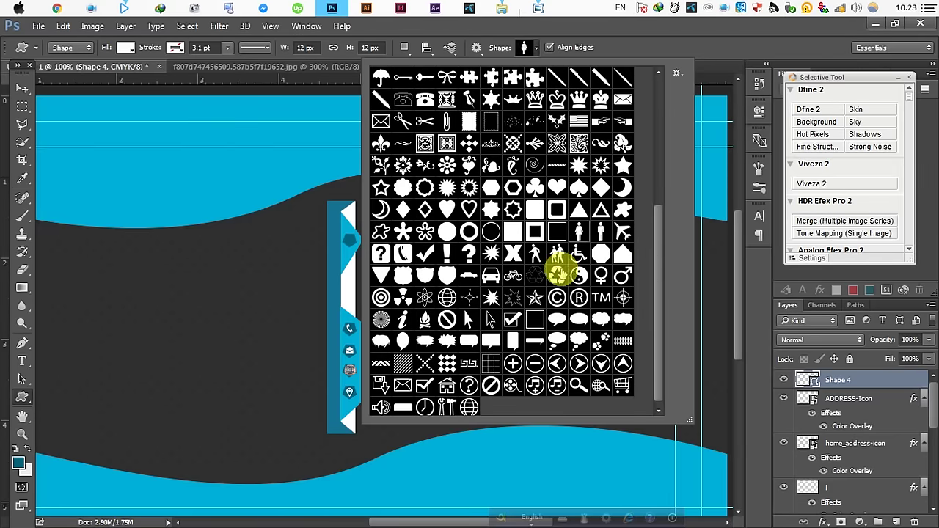
pyautogui.click(294, 66)
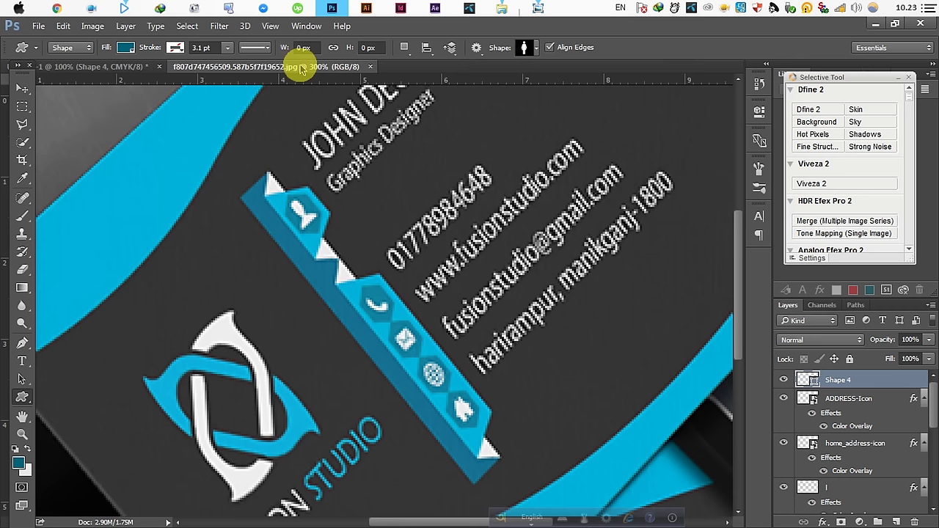
pyautogui.click(372, 66)
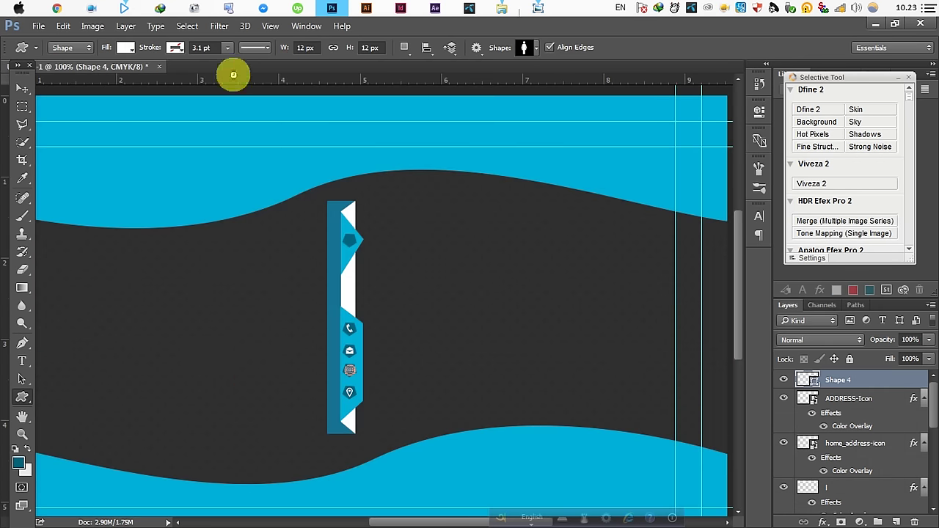
pyautogui.click(40, 25)
# Create a 3.25 × 1.75 in, 300 ppi CMYK document with a new light grey layer.
pyautogui.click(59, 40)
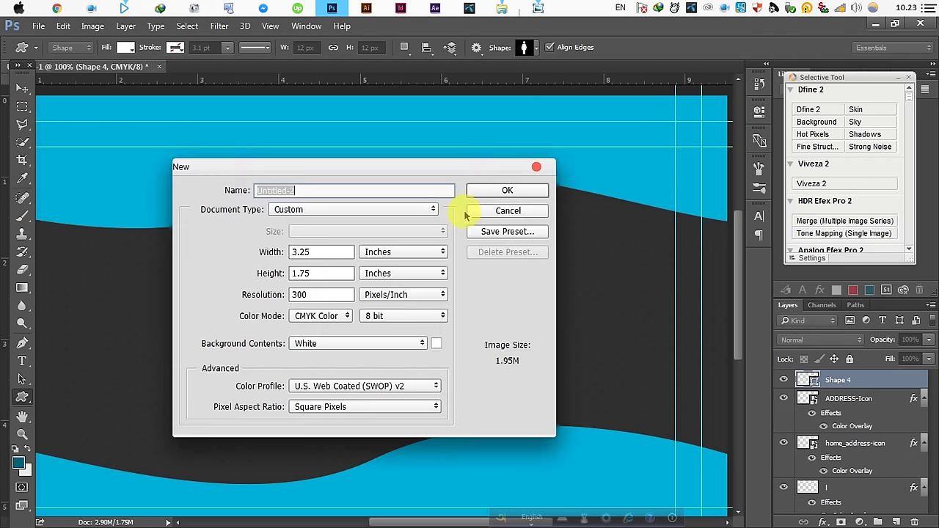
pyautogui.click(498, 192)
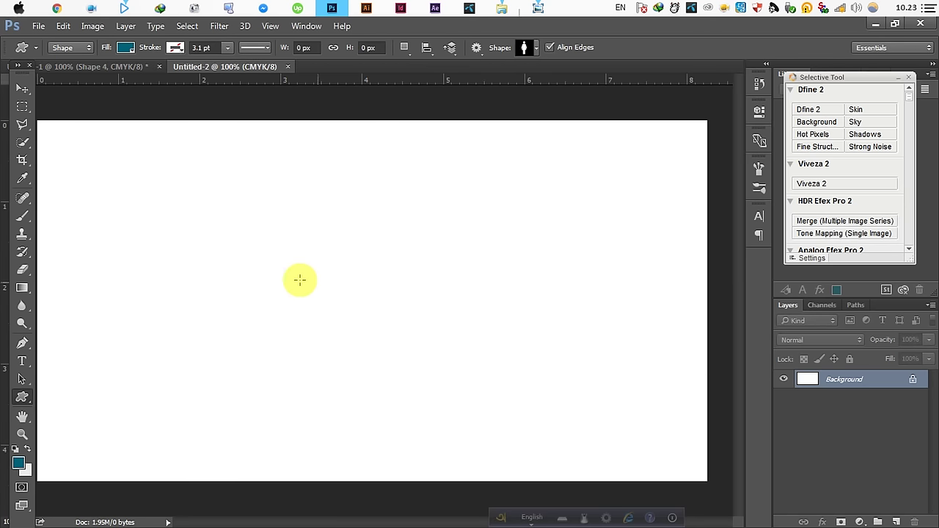
pyautogui.click(897, 522)
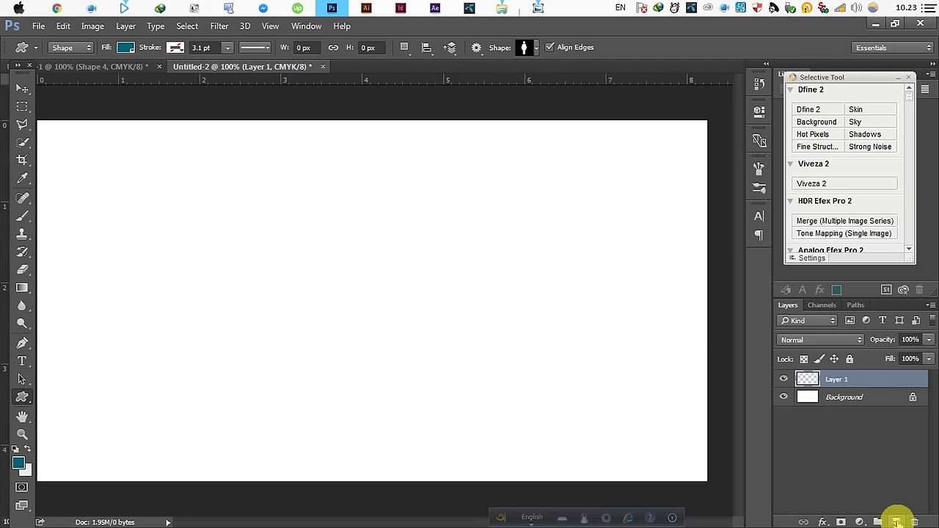
pyautogui.hotkey('ctrl', 'BackSpace')
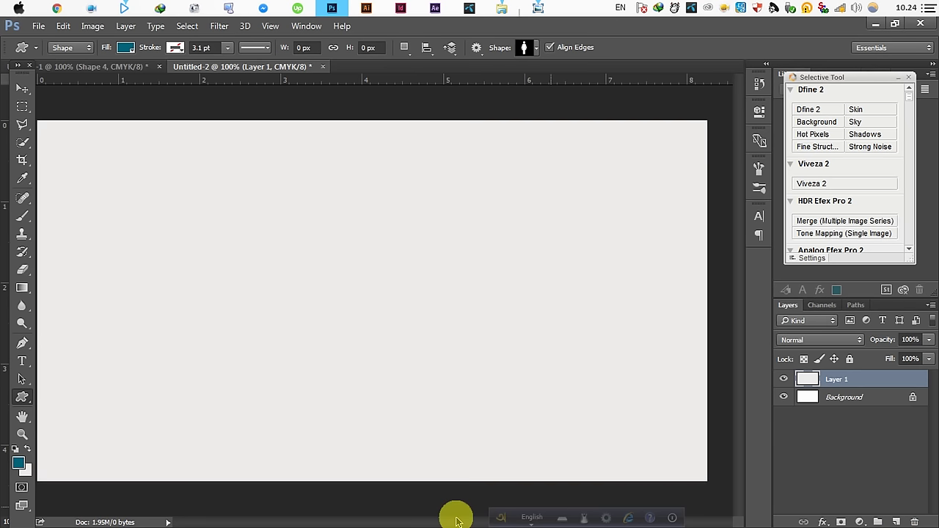
# Draw a teal woman figure with the custom shape and rasterize its Shape 1 layer.
pyautogui.moveTo(293, 220); pyautogui.dragTo(448, 524)
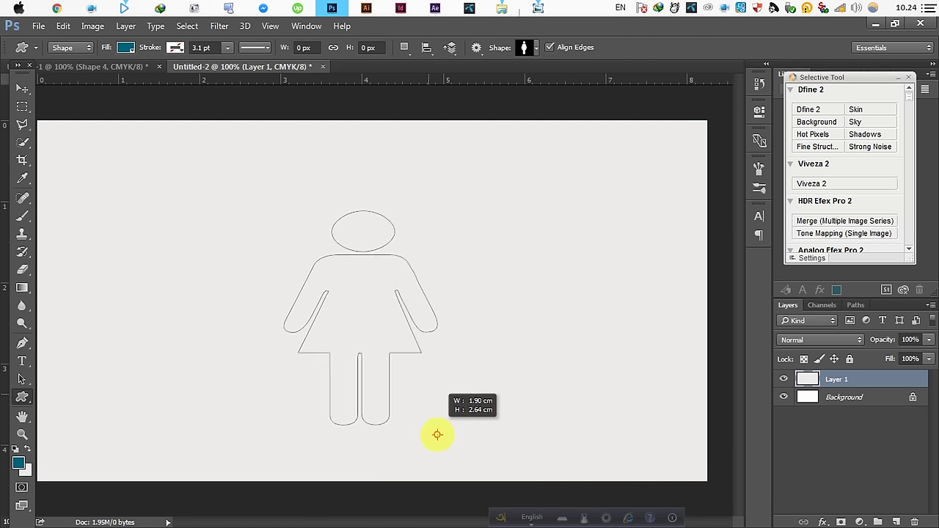
pyautogui.moveTo(448, 524); pyautogui.dragTo(447, 524)
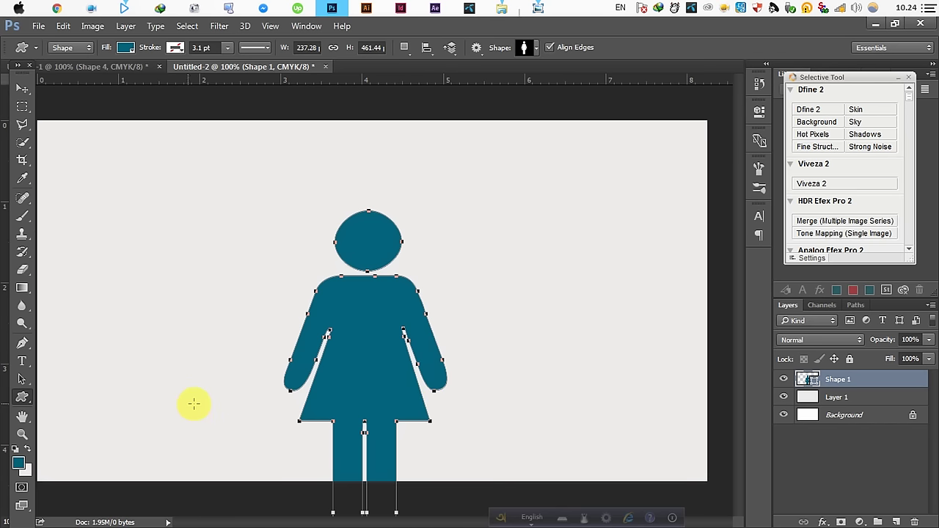
pyautogui.rightClick(866, 381)
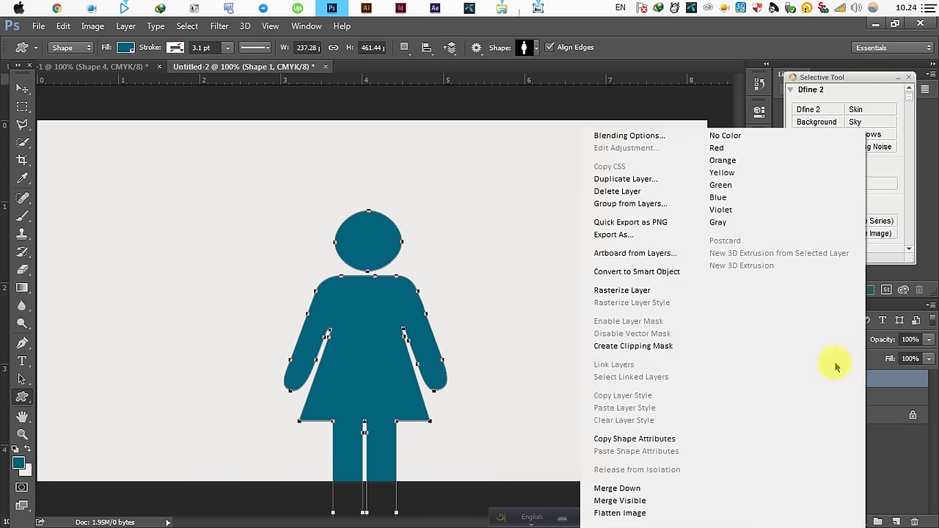
pyautogui.click(641, 292)
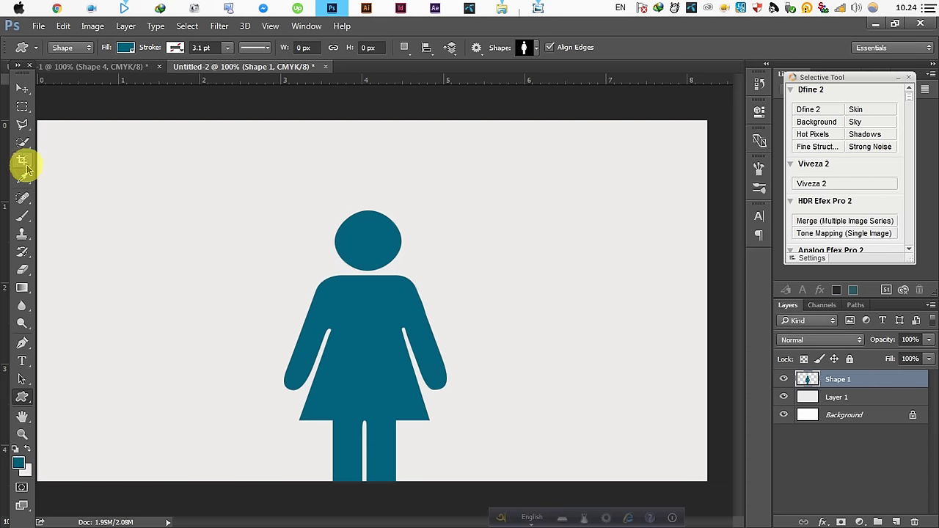
pyautogui.click(21, 197)
pyautogui.click(22, 215)
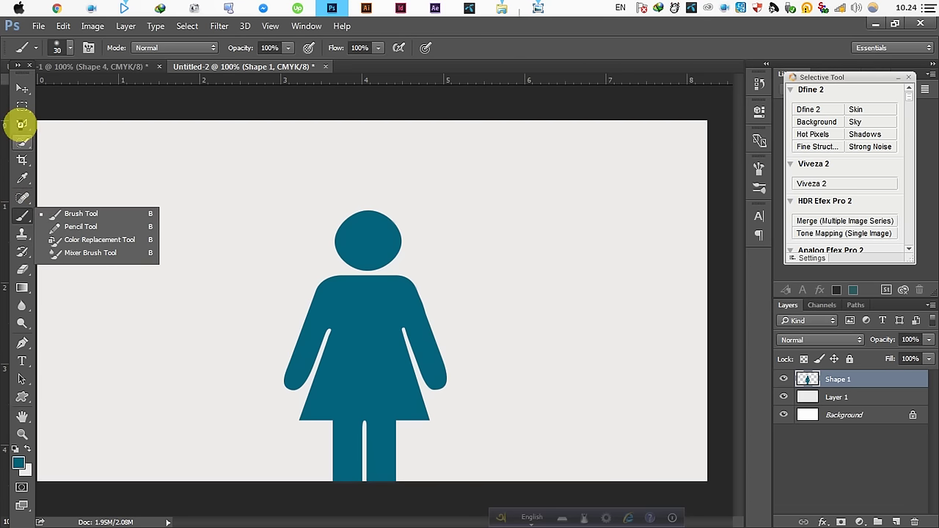
# Make a rectangular selection of the woman figure's head and shoulders.
pyautogui.click(22, 106)
pyautogui.rightClick(22, 106)
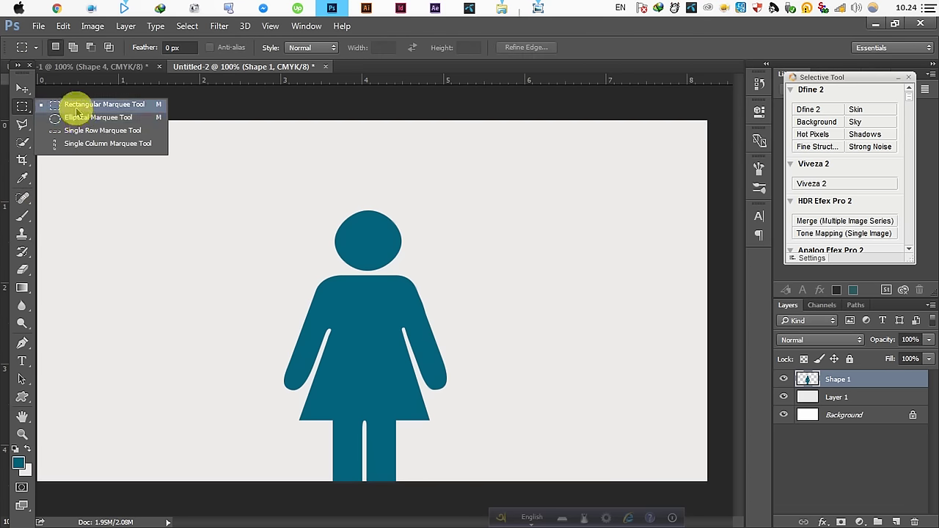
pyautogui.click(76, 111)
pyautogui.moveTo(260, 191); pyautogui.dragTo(461, 347)
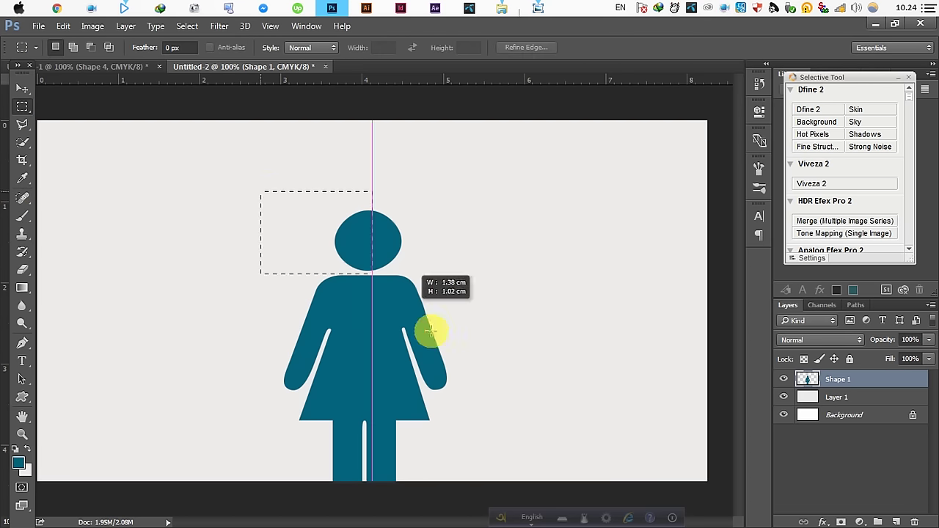
pyautogui.moveTo(461, 347); pyautogui.dragTo(470, 356)
pyautogui.click(473, 364)
pyautogui.hotkey('ctrl', 'z')
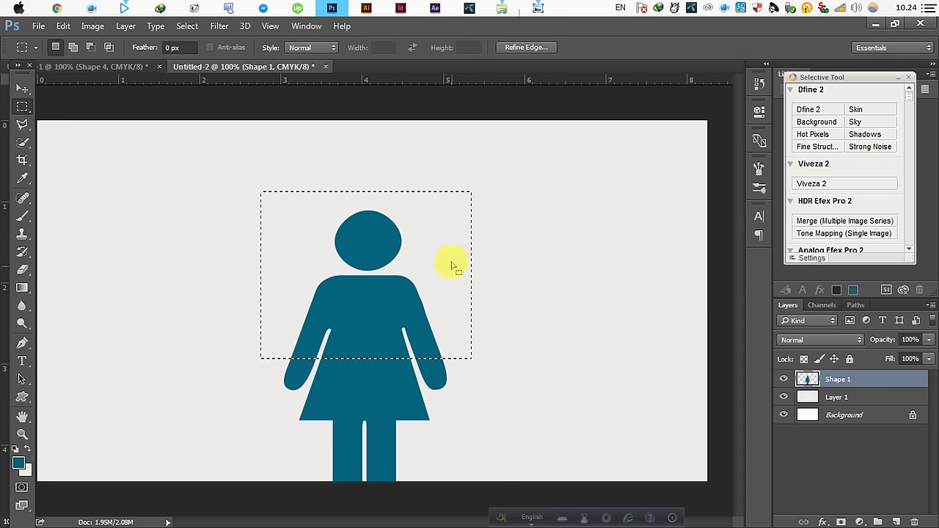
# Paste the figure into the business card as Layer 1 with a white Color Overlay.
pyautogui.click(89, 66)
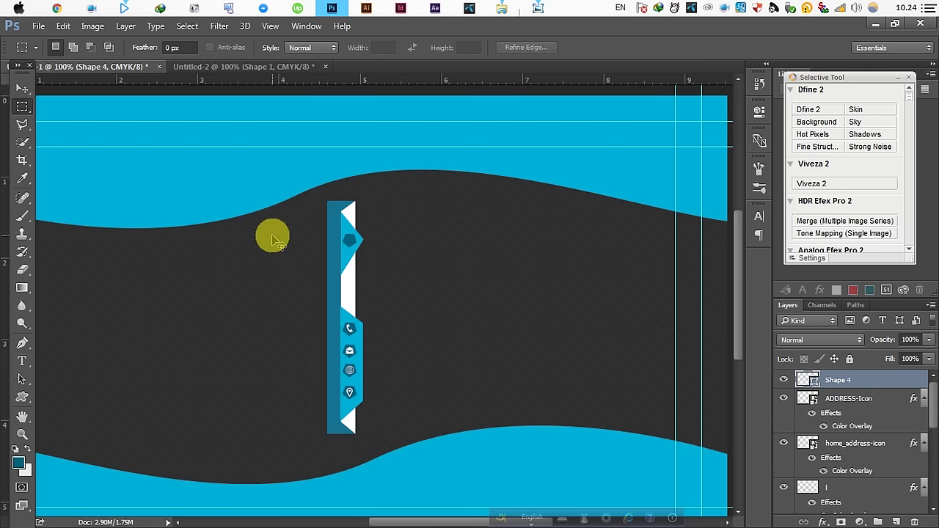
pyautogui.hotkey('ctrl', 'v')
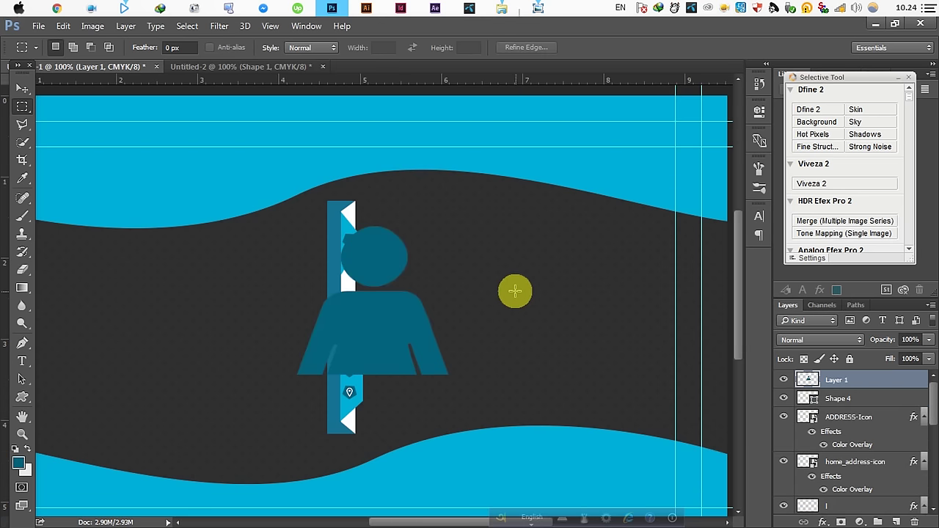
pyautogui.doubleClick(807, 380)
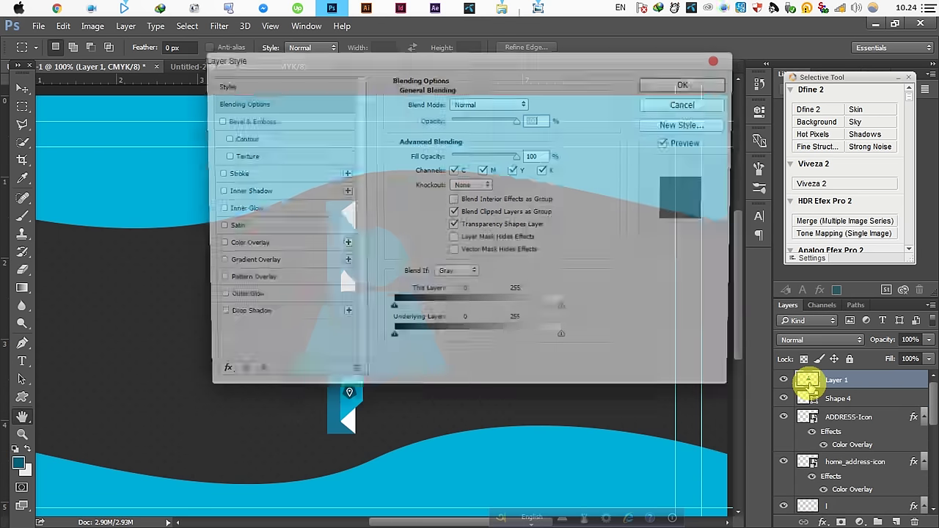
pyautogui.click(286, 246)
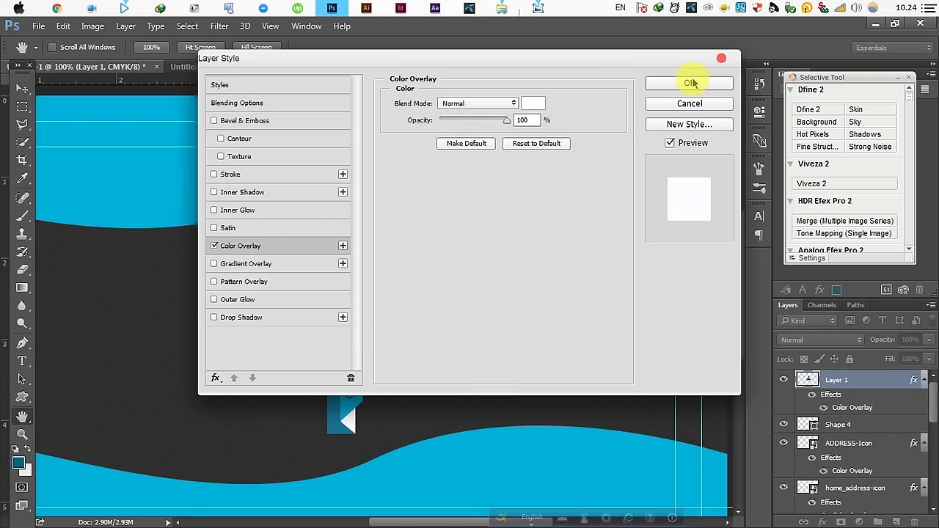
pyautogui.click(690, 83)
pyautogui.hotkey('ctrl', 't')
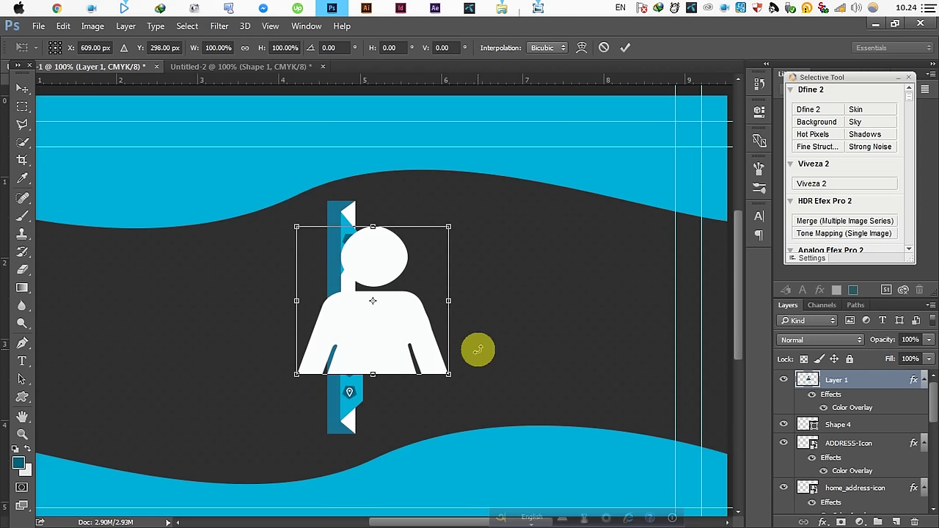
# Shrink the white figure to about 17% and move it toward the strip's top hexagon.
pyautogui.moveTo(445, 370); pyautogui.dragTo(381, 273)
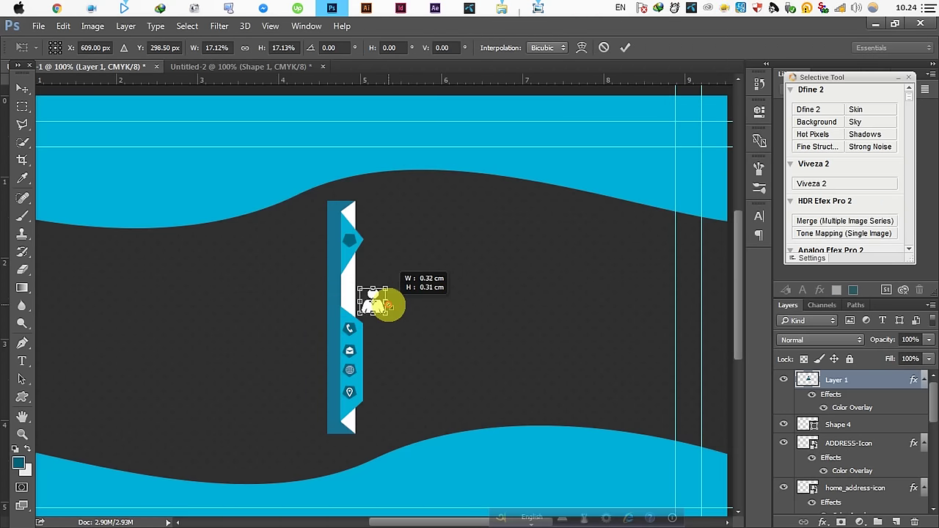
pyautogui.keyDown('ctrl'); pyautogui.click(381, 273); pyautogui.keyUp('ctrl')
pyautogui.keyDown('ctrl'); pyautogui.click(380, 271); pyautogui.keyUp('ctrl')
pyautogui.moveTo(391, 388)
pyautogui.mouseDown()
pyautogui.moveTo(307, 143)
pyautogui.moveTo(251, 102)
pyautogui.mouseUp()
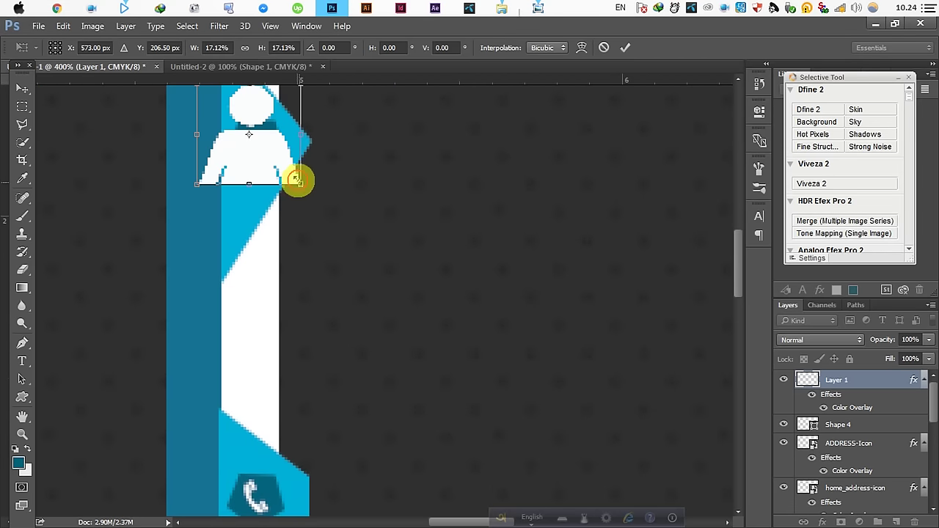
# Scale the figure to about 5%, fit it inside the top hexagon, and commit the transform.
pyautogui.moveTo(299, 182); pyautogui.dragTo(263, 149)
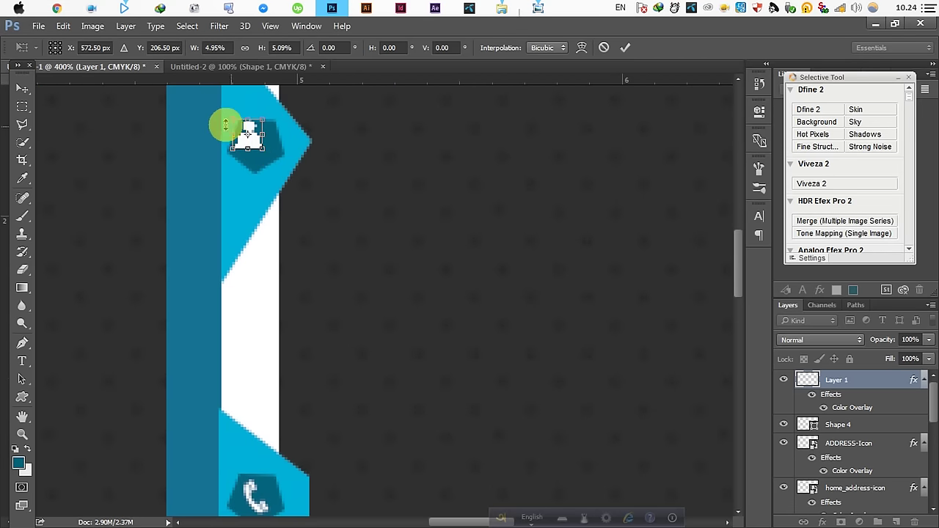
pyautogui.keyDown('ctrl'); pyautogui.click(188, 116); pyautogui.keyUp('ctrl')
pyautogui.moveTo(269, 139); pyautogui.dragTo(281, 152)
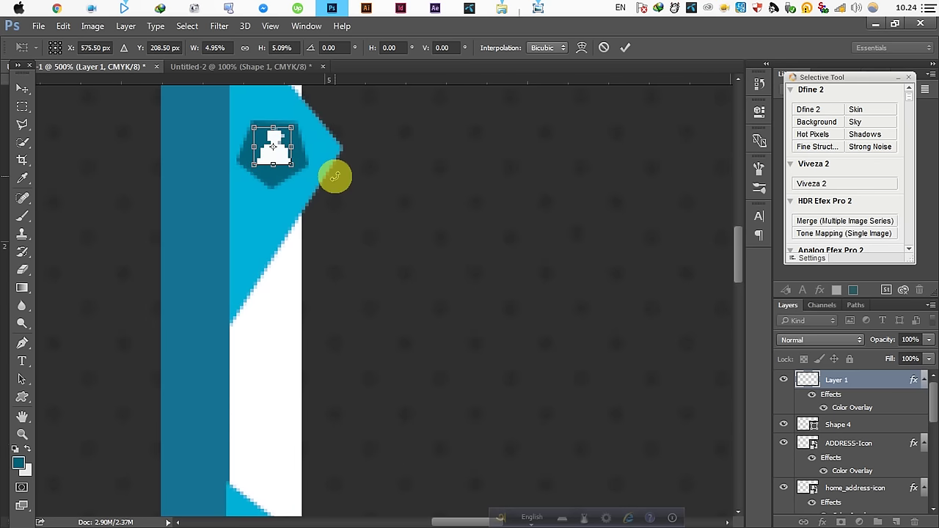
pyautogui.click(625, 47)
pyautogui.scroll(-2, 499, 140)
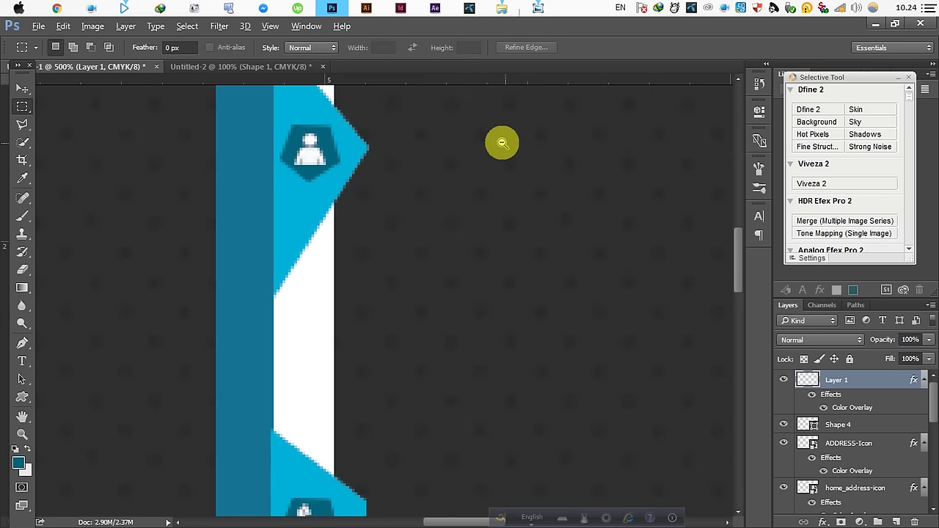
pyautogui.scroll(-1, 499, 141)
pyautogui.scroll(-1, 499, 140)
pyautogui.scroll(-1, 514, 168)
pyautogui.scroll(-1, 517, 179)
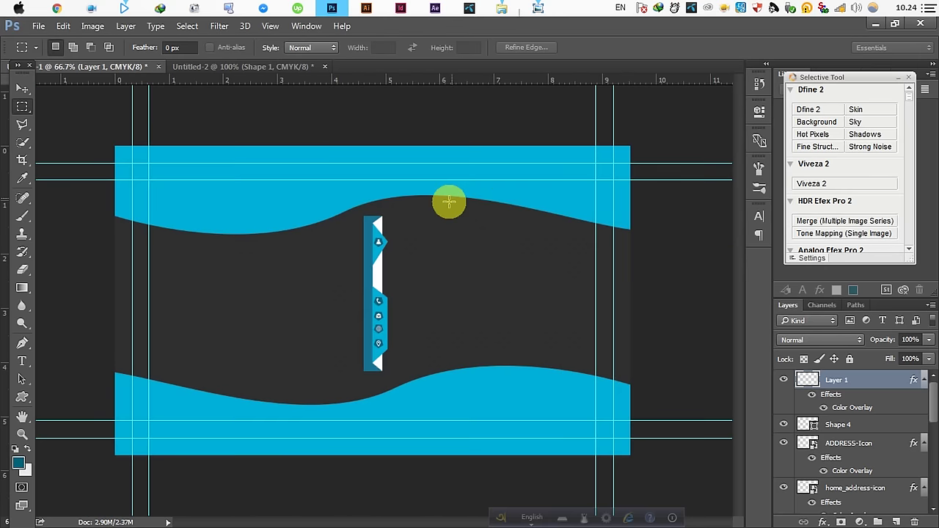
pyautogui.scroll(1, 499, 211)
pyautogui.scroll(1, 499, 212)
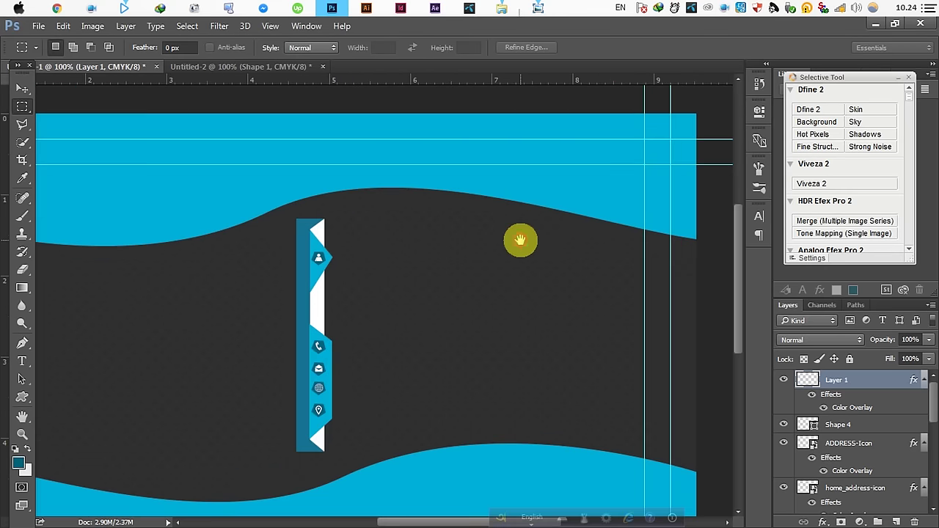
pyautogui.scroll(1, 518, 239)
pyautogui.scroll(-1, 426, 252)
pyautogui.scroll(-1, 425, 252)
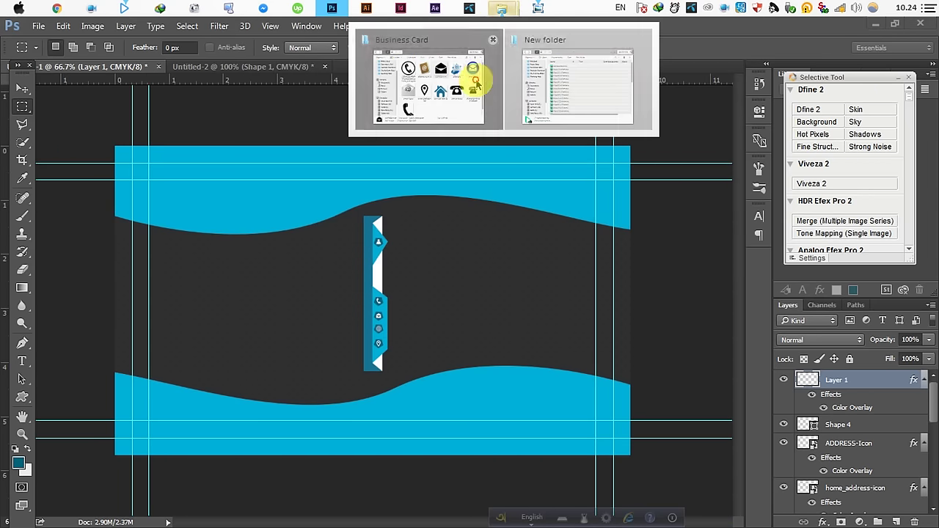
# Browse from the business card icons folder up to the parent stock folders.
pyautogui.moveTo(502, 8)
pyautogui.click(469, 77)
pyautogui.moveTo(750, 135)
pyautogui.mouseDown()
pyautogui.moveTo(646, 121)
pyautogui.moveTo(555, 91)
pyautogui.mouseUp()
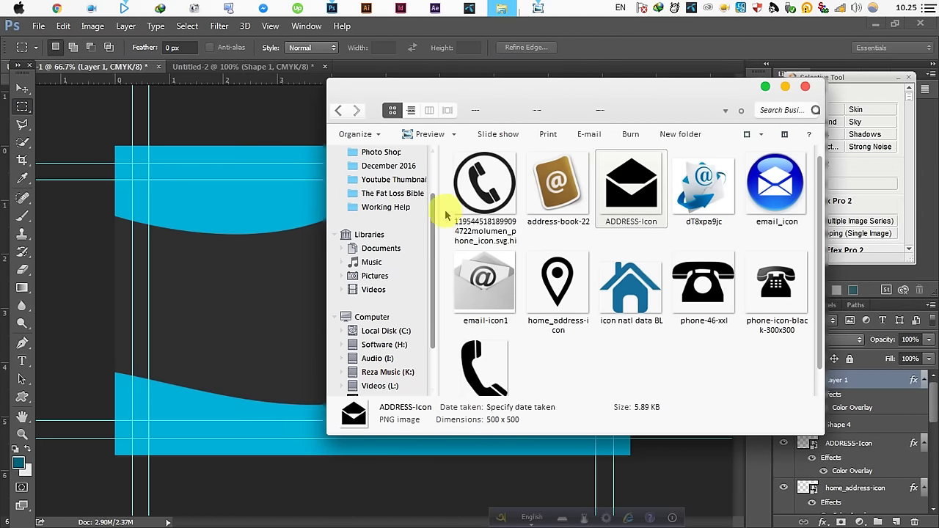
pyautogui.click(338, 110)
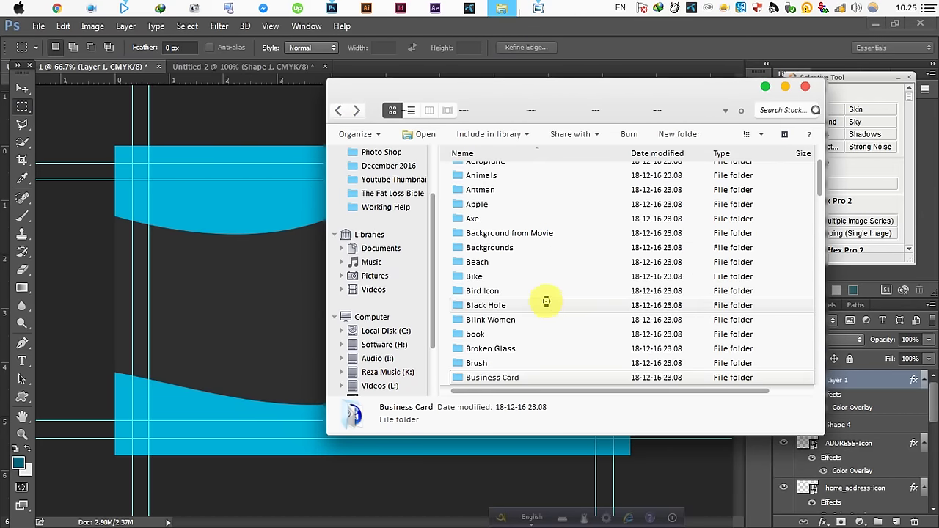
pyautogui.click(516, 327)
pyautogui.scroll(-2, 521, 326)
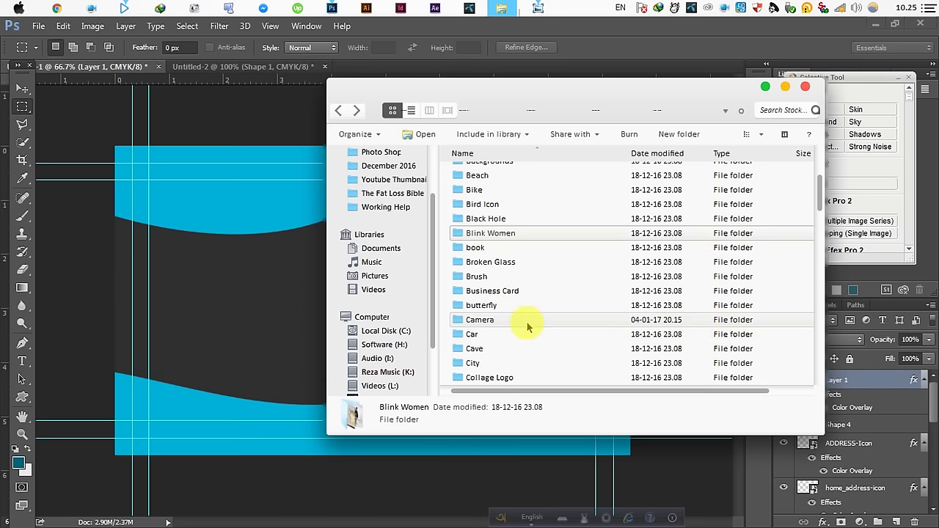
pyautogui.click(338, 110)
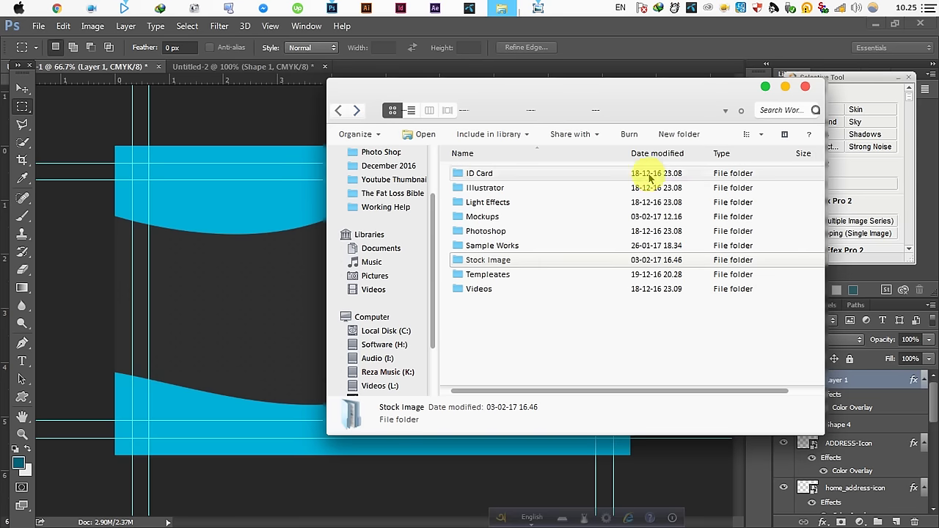
pyautogui.click(343, 110)
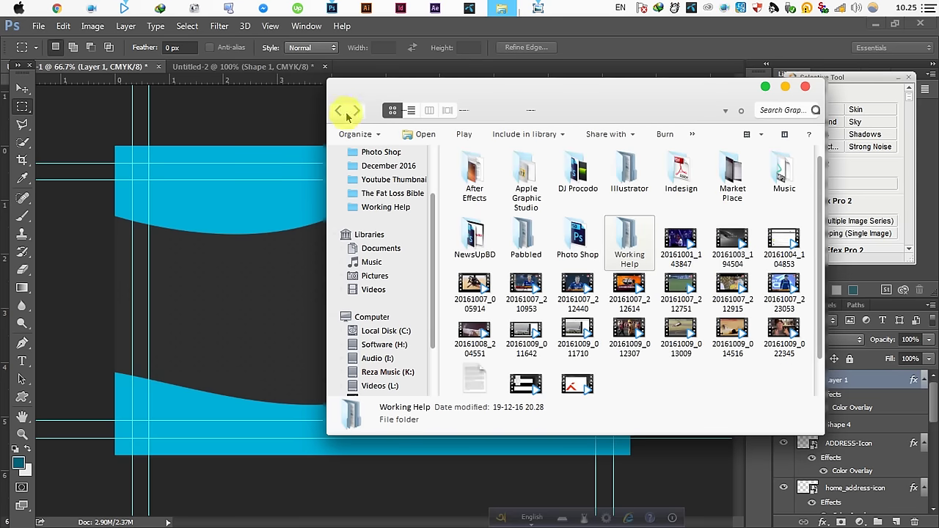
# Place the Apple GraphicStudio Logo image from Apple Graphic Studio's logo folder onto the card.
pyautogui.doubleClick(547, 167)
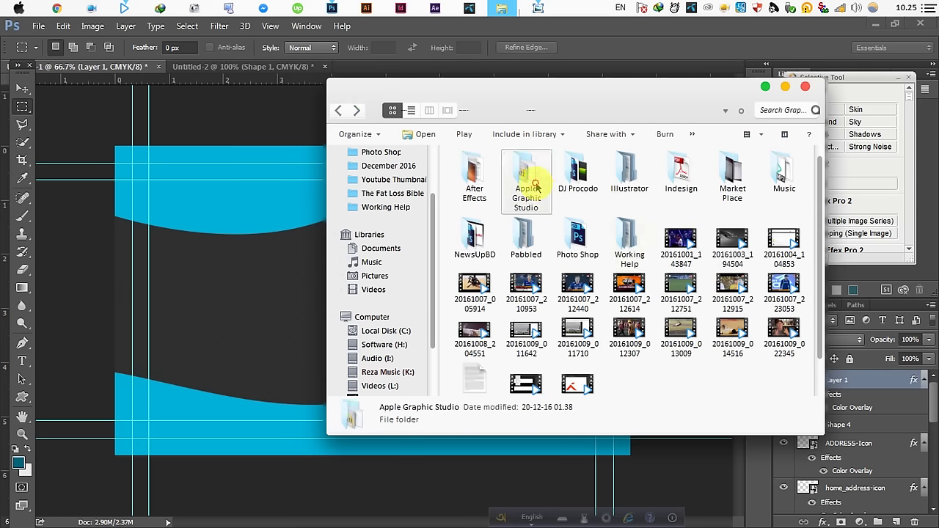
pyautogui.doubleClick(452, 173)
pyautogui.click(558, 288)
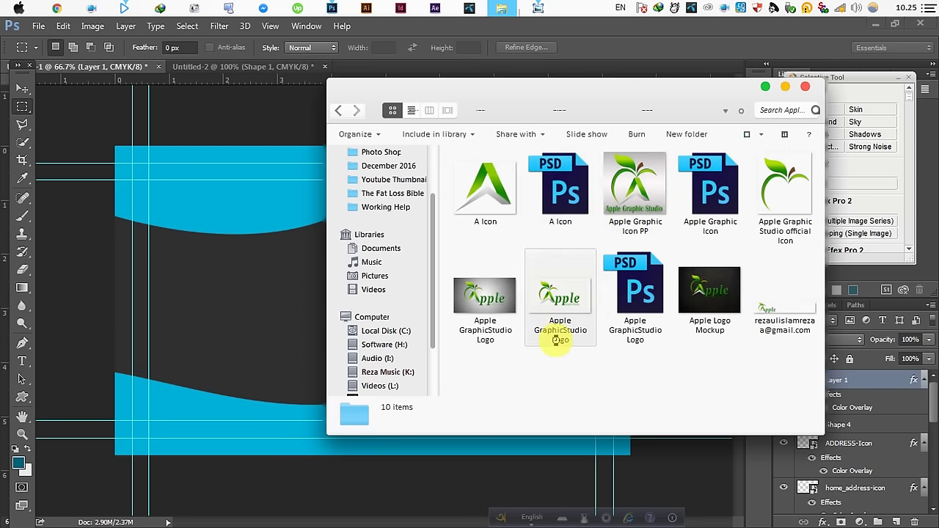
pyautogui.click(252, 297)
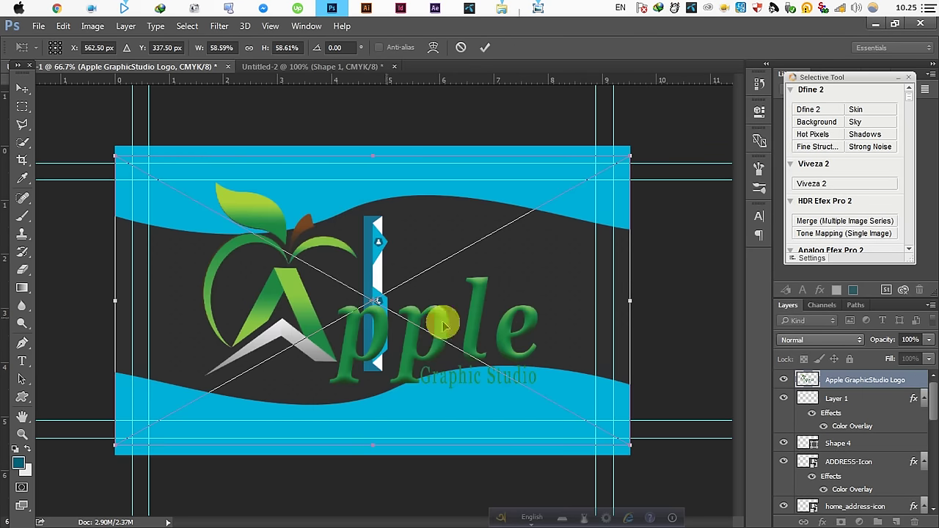
# Scale the Apple logo to about 20% and set it on the card's left, beside the icon strip.
pyautogui.moveTo(631, 445)
pyautogui.mouseDown()
pyautogui.moveTo(478, 321)
pyautogui.moveTo(409, 329)
pyautogui.mouseUp()
pyautogui.moveTo(343, 297)
pyautogui.mouseDown()
pyautogui.moveTo(281, 294)
pyautogui.moveTo(269, 311)
pyautogui.mouseUp()
pyautogui.moveTo(331, 345); pyautogui.dragTo(325, 340)
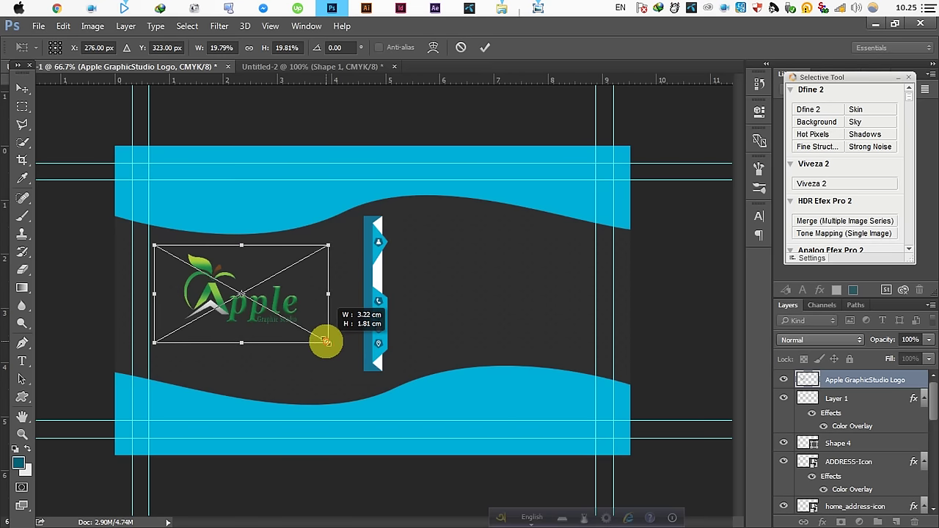
pyautogui.click(485, 47)
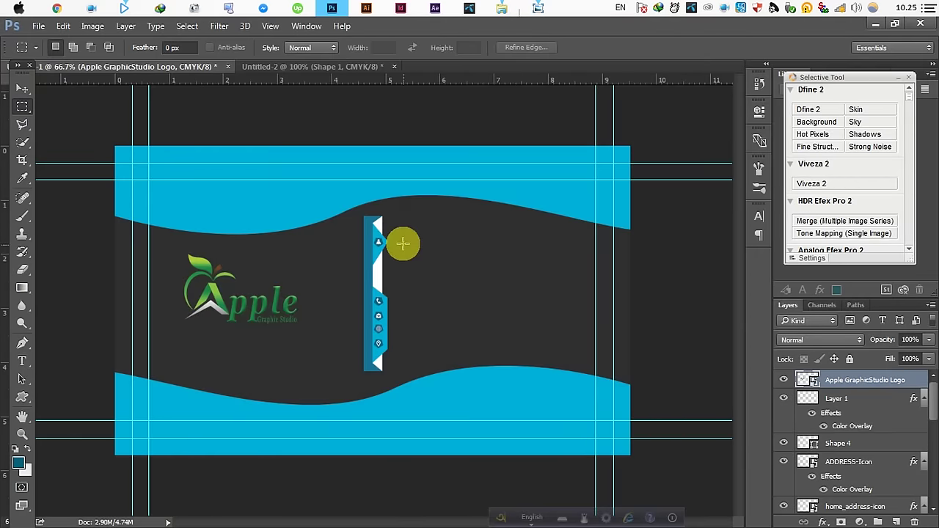
# Add the person's full name as 15.71 pt text beside the top strip icon.
pyautogui.click(23, 363)
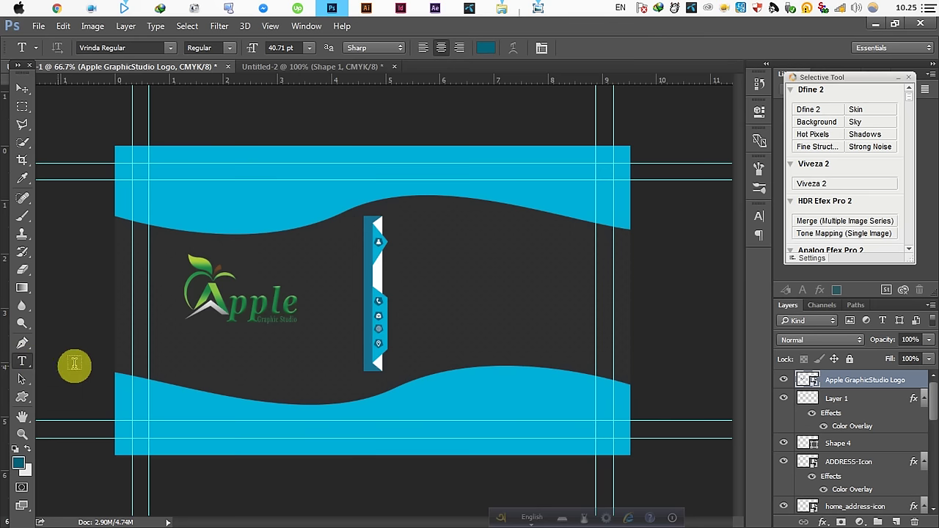
pyautogui.click(400, 243)
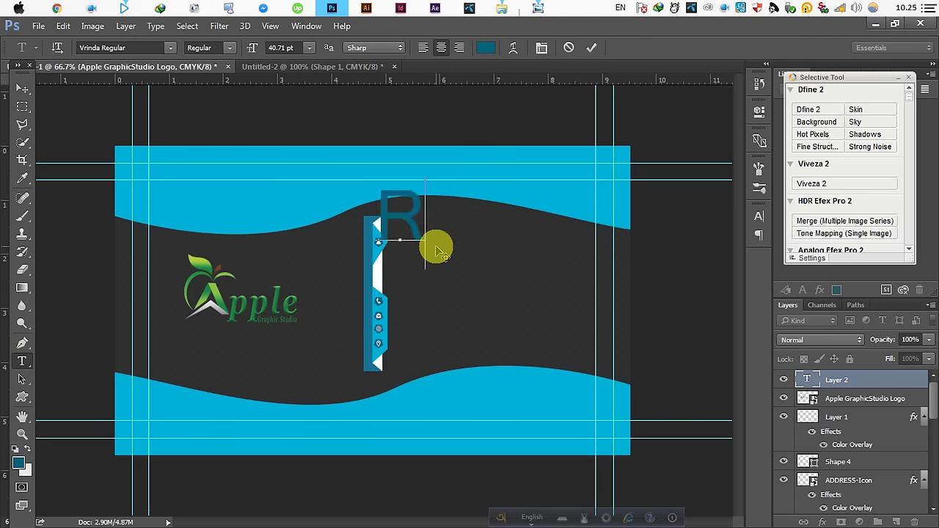
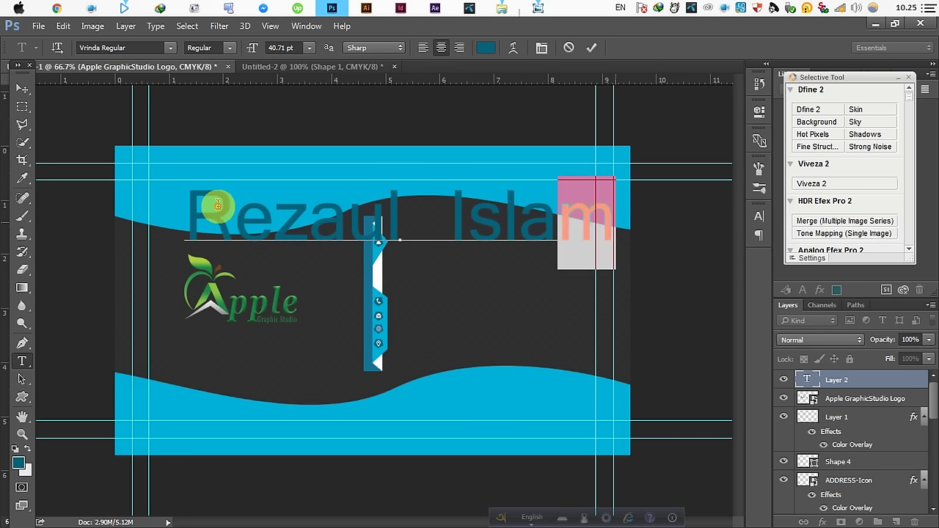
pyautogui.moveTo(614, 221); pyautogui.dragTo(11, 188)
pyautogui.moveTo(249, 49); pyautogui.dragTo(237, 44)
pyautogui.moveTo(451, 158); pyautogui.dragTo(546, 174)
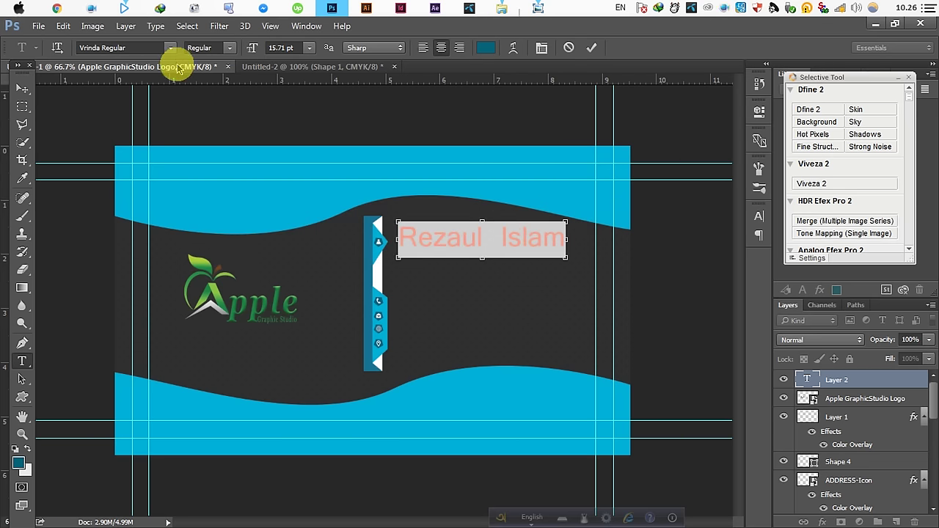
pyautogui.hotkey('ctrl', 't')
# Preview fonts on the name text and apply Berlin Sans FB Regular.
pyautogui.click(667, 226)
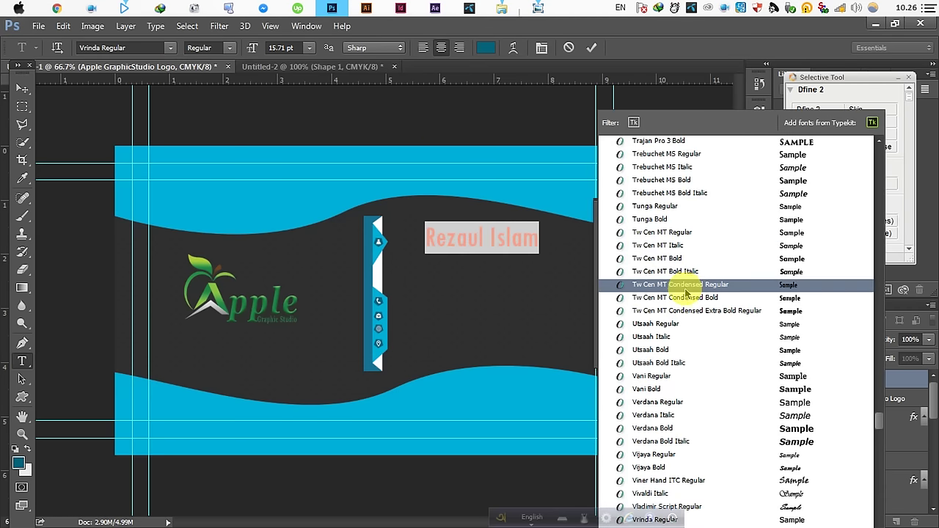
pyautogui.scroll(2, 676, 223)
pyautogui.scroll(2, 676, 220)
pyautogui.scroll(2, 681, 209)
pyautogui.scroll(2, 686, 187)
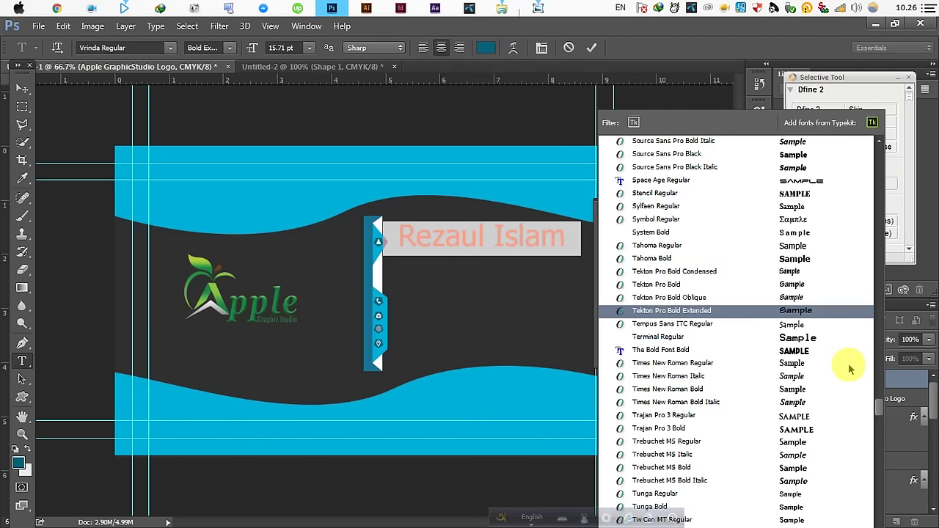
pyautogui.moveTo(880, 404); pyautogui.dragTo(874, 132)
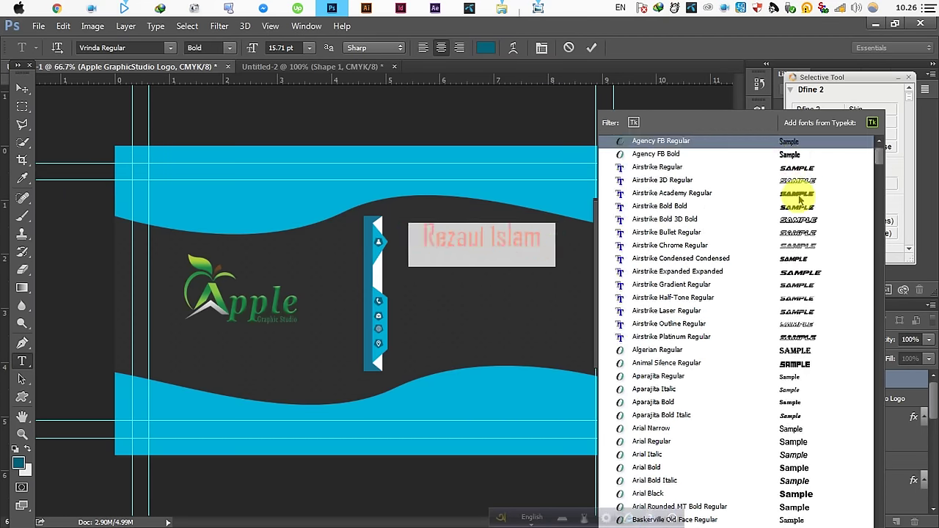
pyautogui.press('Down')
pyautogui.press('Down')
pyautogui.press('Down')
pyautogui.press('Down')
pyautogui.press('Down')
pyautogui.press('Down')
pyautogui.press('Down')
pyautogui.press('Down')
pyautogui.press('Down')
pyautogui.press('Down')
pyautogui.press('Down')
pyautogui.press('Down')
pyautogui.press('Down')
pyautogui.press('Down')
pyautogui.press('Down')
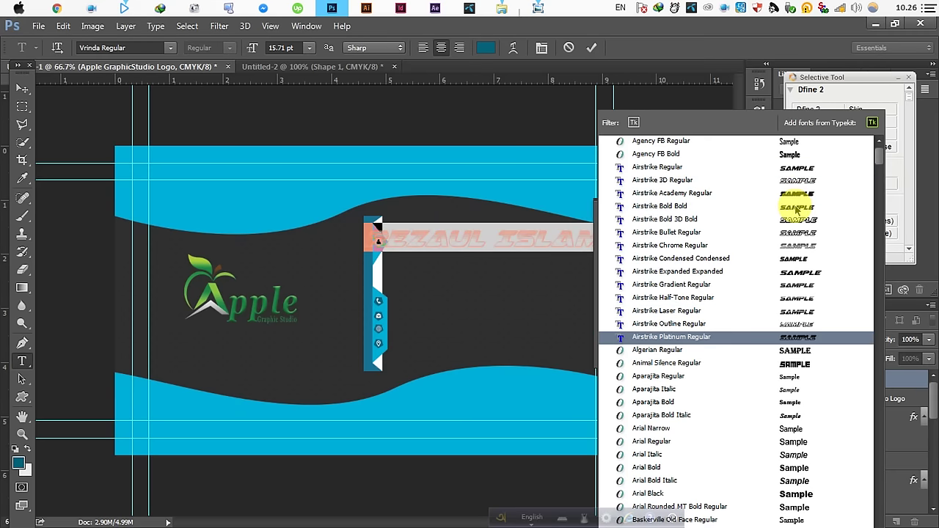
pyautogui.press('Down')
pyautogui.press('Down')
pyautogui.press('Down')
pyautogui.press('Down')
pyautogui.press('Down')
pyautogui.press('Down')
pyautogui.press('Down')
pyautogui.press('Down')
pyautogui.press('Down')
pyautogui.press('Down')
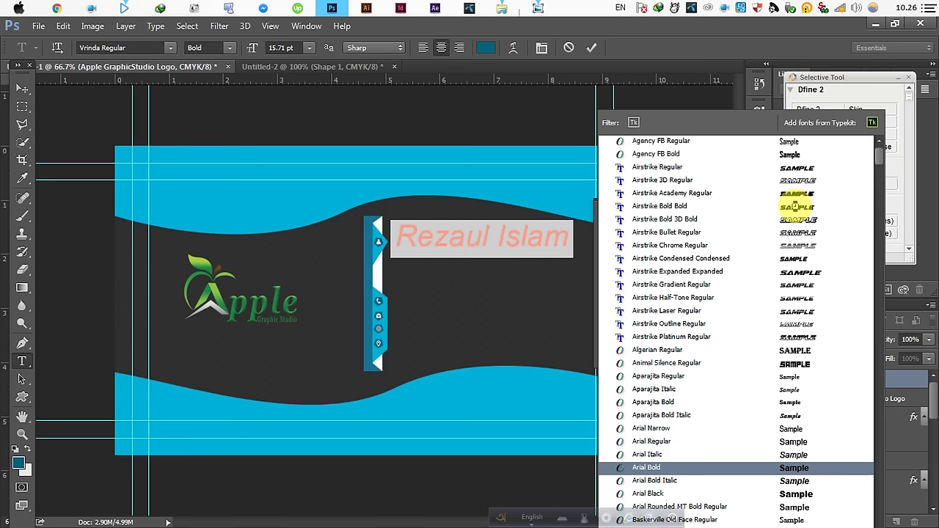
pyautogui.press('Down')
pyautogui.press('Down')
pyautogui.press('Down')
pyautogui.press('Down')
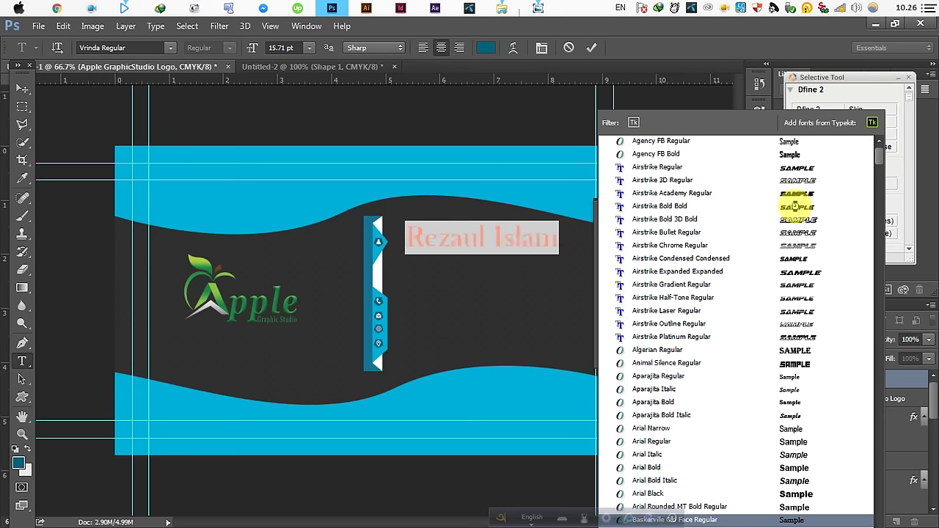
pyautogui.press('Down')
pyautogui.press('Down')
pyautogui.press('Down')
pyautogui.press('Down')
pyautogui.press('Down')
pyautogui.press('Down')
pyautogui.press('Down')
pyautogui.press('Down')
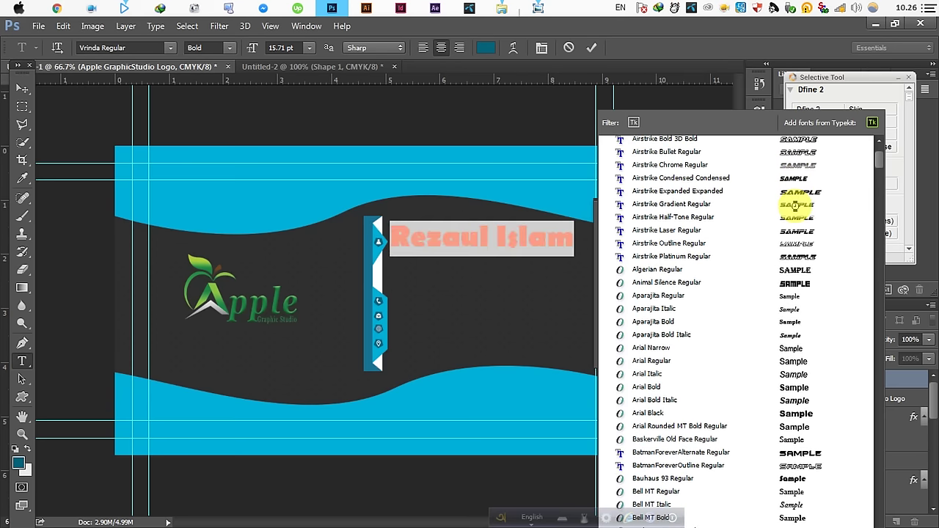
pyautogui.press('Down')
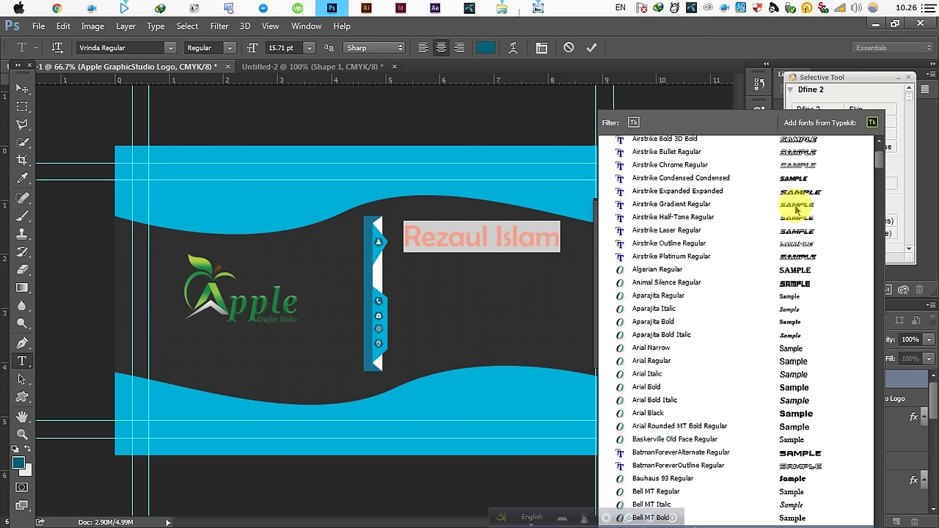
pyautogui.press('Down')
pyautogui.press('Down')
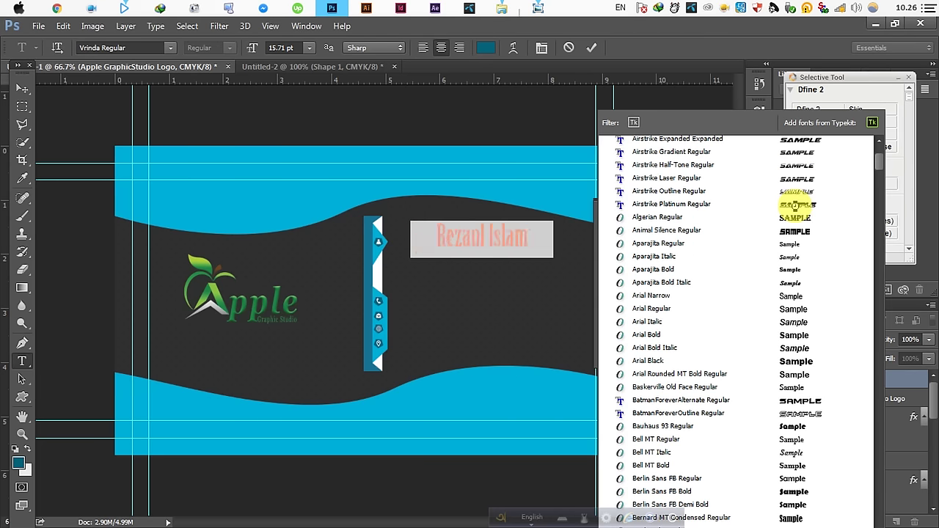
pyautogui.press('Up')
pyautogui.press('Up')
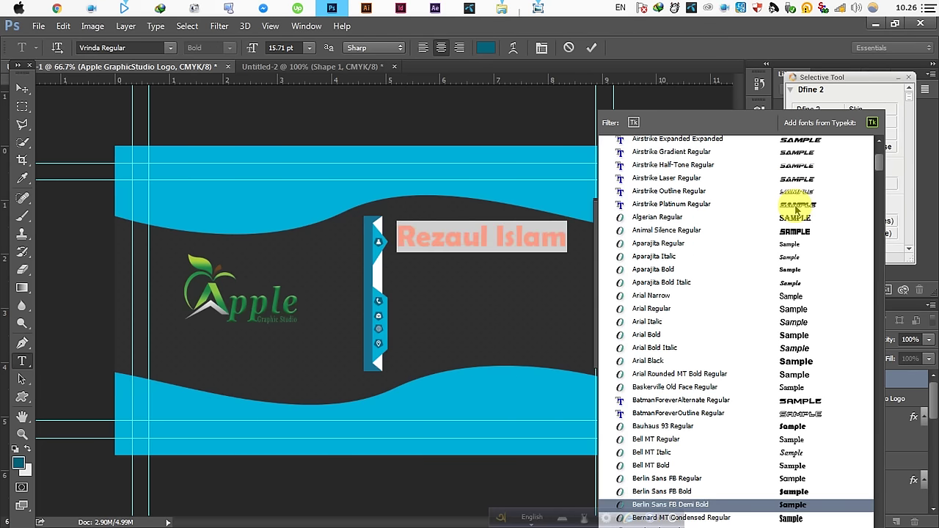
pyautogui.press('Up')
pyautogui.press('Up')
pyautogui.press('Up')
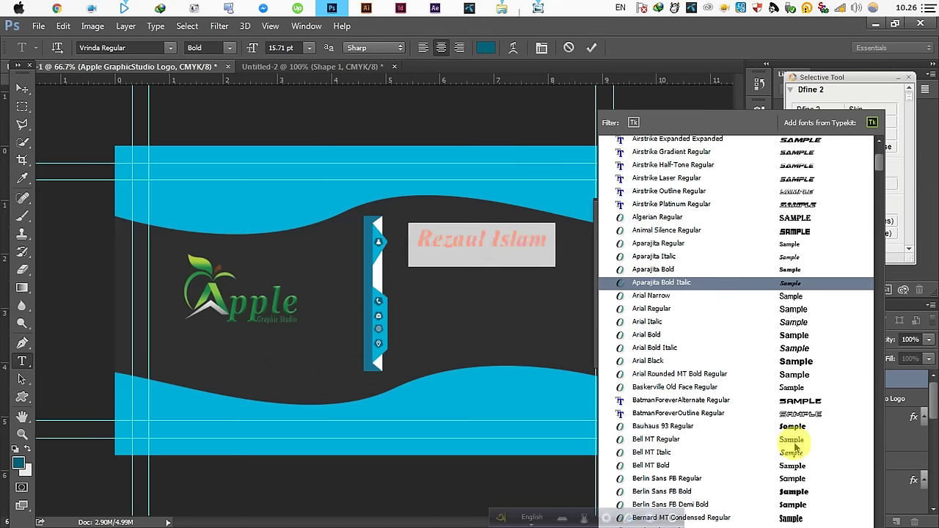
pyautogui.click(782, 479)
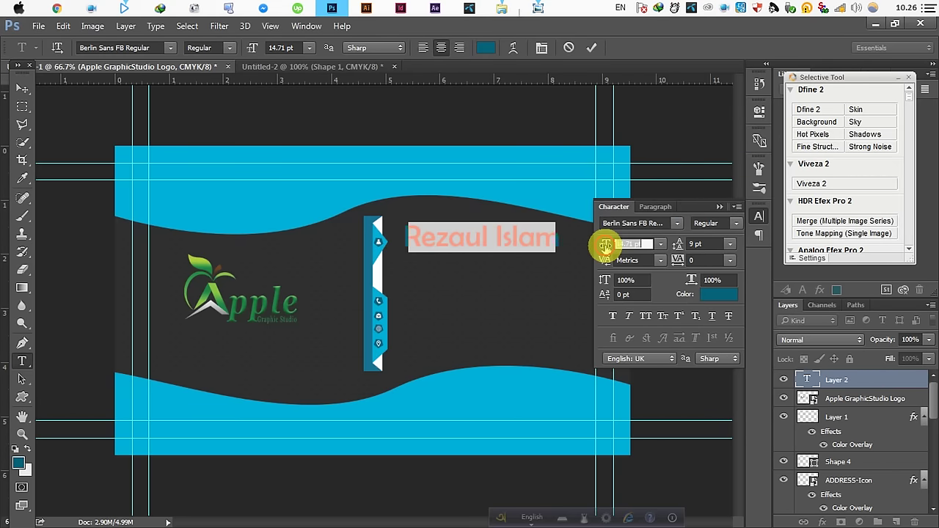
# Move the name text beside the strip's top and shrink it to 9.71 pt.
pyautogui.moveTo(523, 187); pyautogui.dragTo(513, 179)
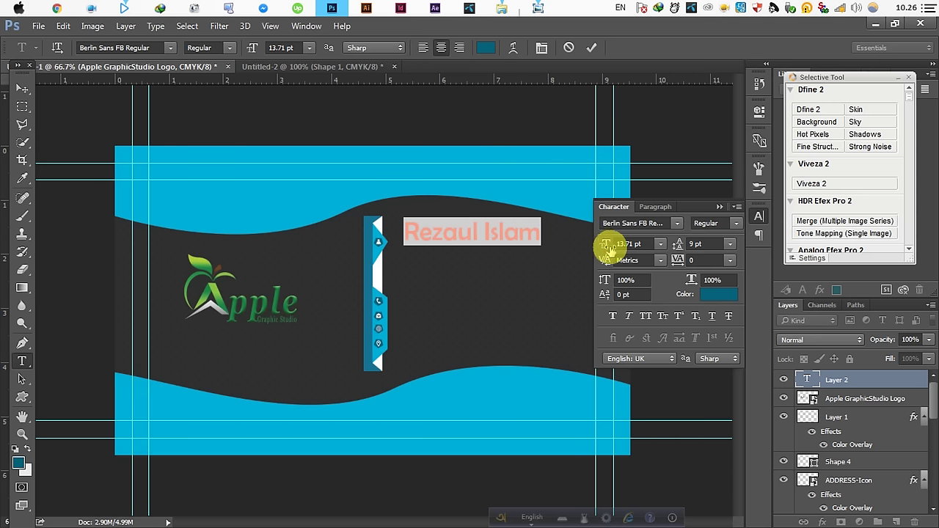
pyautogui.moveTo(605, 247); pyautogui.dragTo(580, 227)
pyautogui.moveTo(571, 213); pyautogui.dragTo(565, 218)
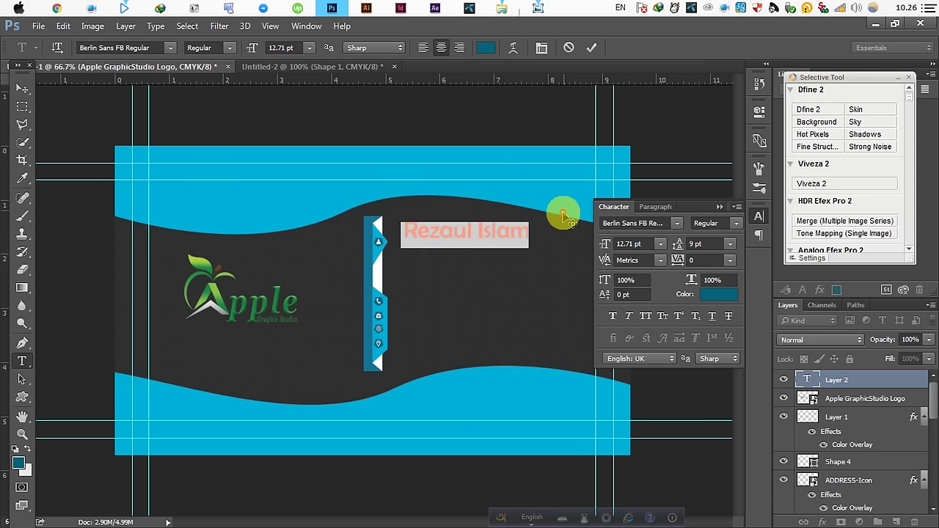
pyautogui.moveTo(606, 243); pyautogui.dragTo(552, 218)
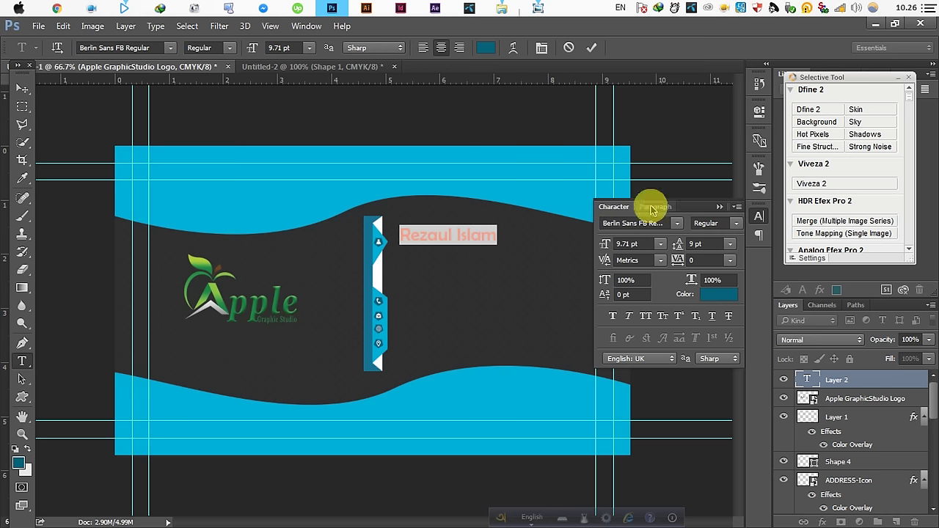
# Color the name text white and commit the text layer.
pyautogui.click(708, 294)
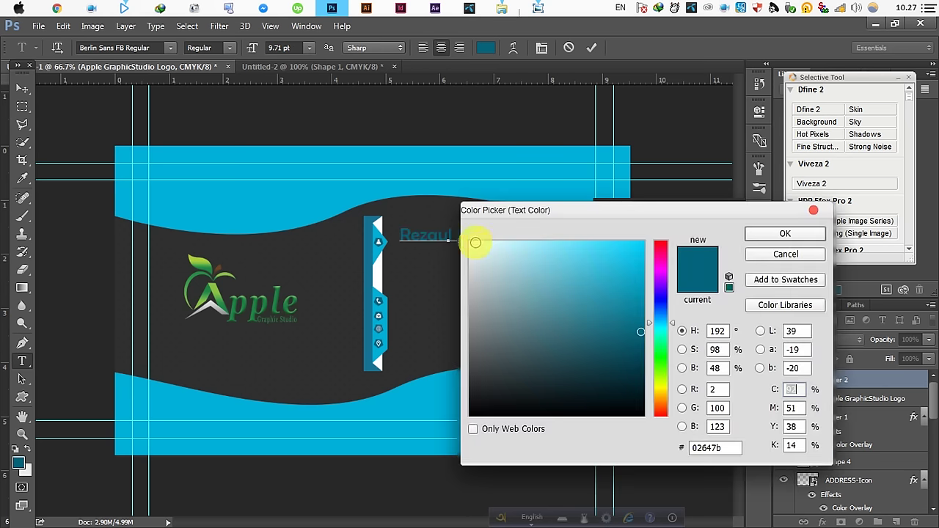
pyautogui.click(469, 242)
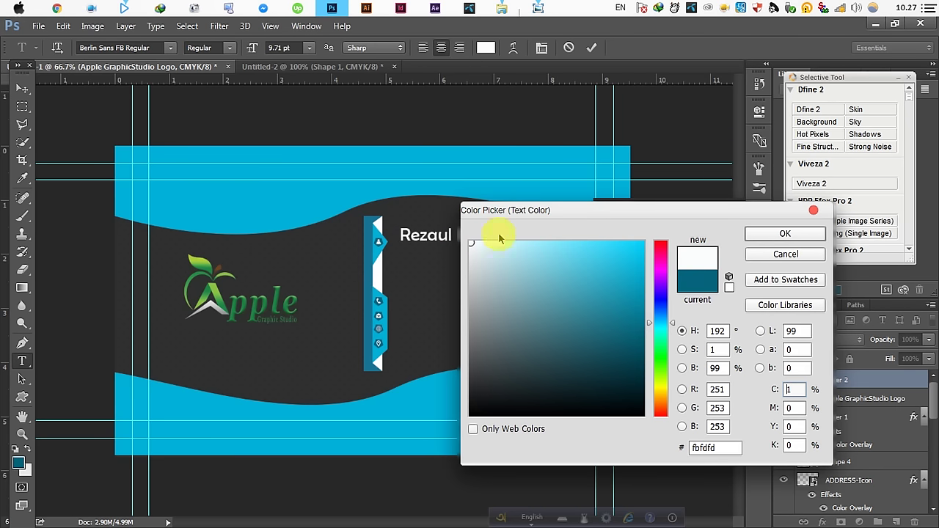
pyautogui.click(778, 233)
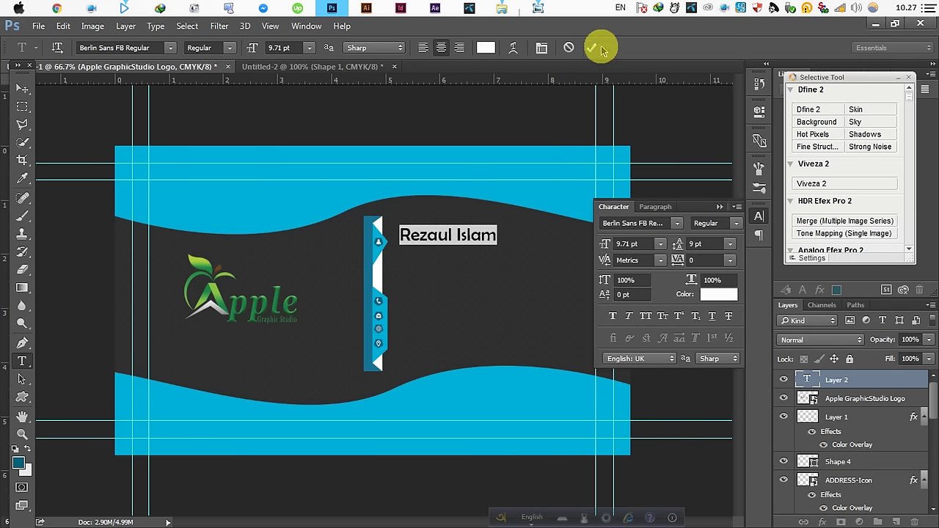
pyautogui.click(592, 48)
pyautogui.click(20, 91)
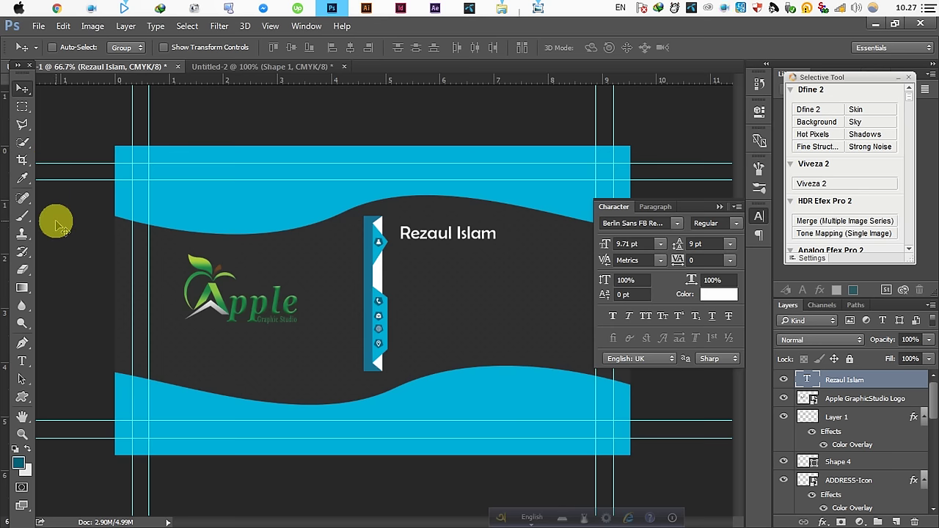
pyautogui.click(24, 359)
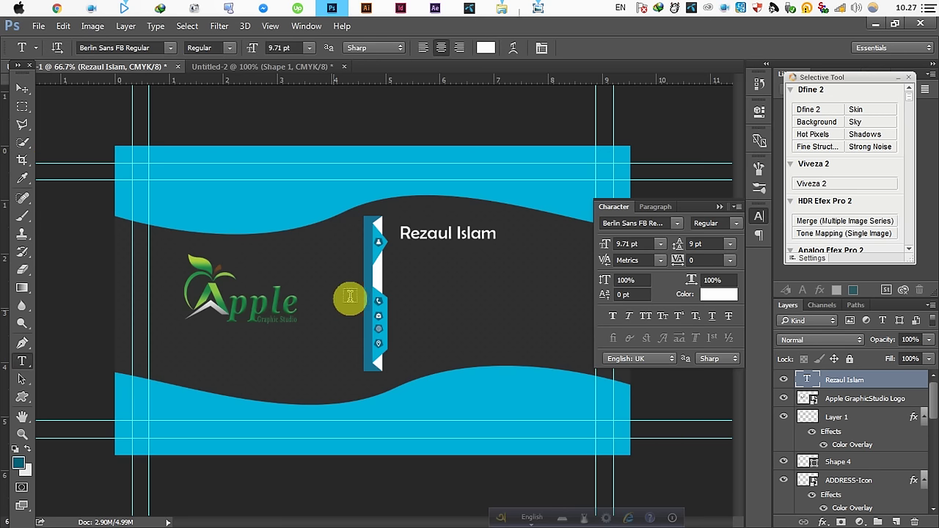
# Add a 6.71 pt 'Graphic Designer' title directly beneath the name and commit it.
pyautogui.click(403, 250)
pyautogui.write('Gra')
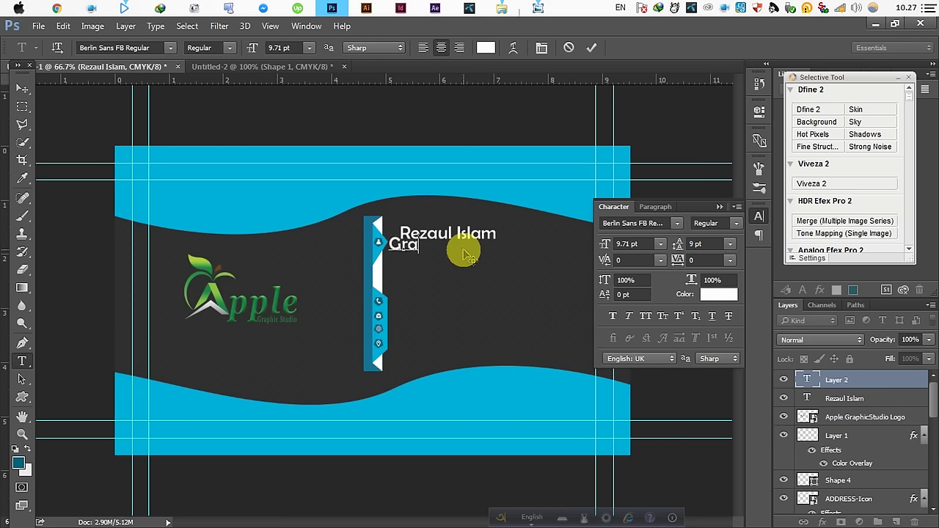
pyautogui.write('phic Designer')
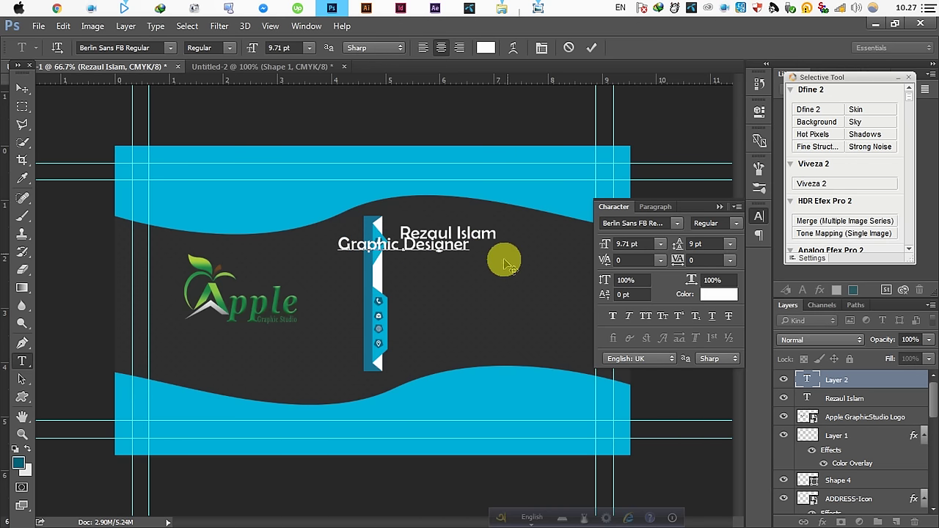
pyautogui.moveTo(470, 247); pyautogui.dragTo(220, 242)
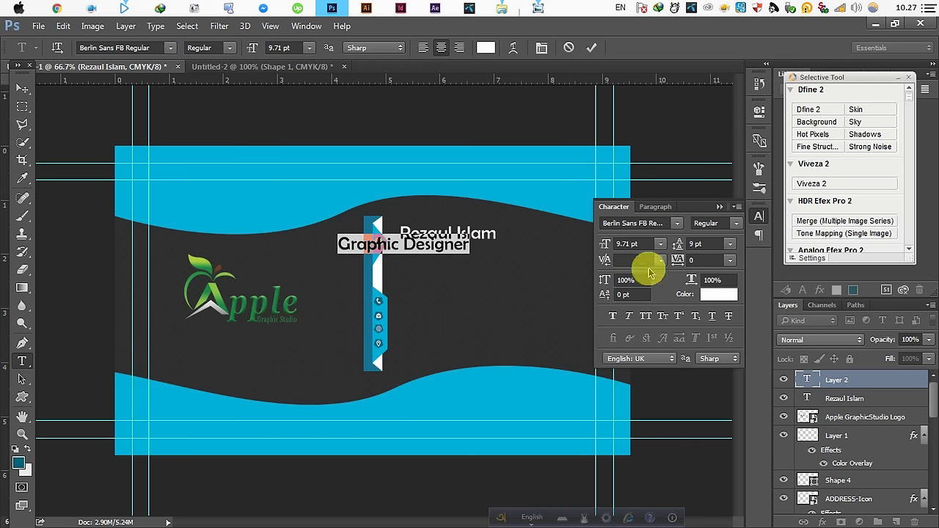
pyautogui.moveTo(607, 245); pyautogui.dragTo(605, 245)
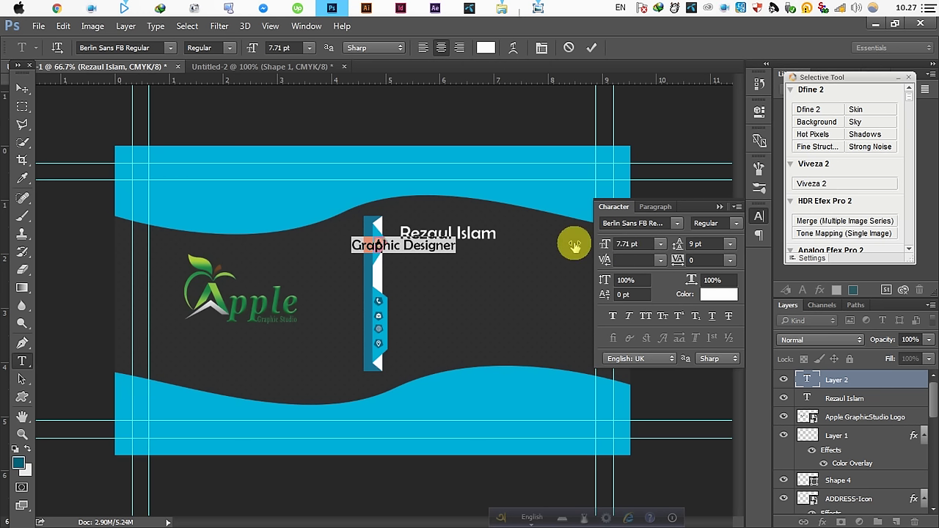
pyautogui.moveTo(529, 195); pyautogui.dragTo(565, 206)
pyautogui.moveTo(604, 244); pyautogui.dragTo(558, 218)
pyautogui.moveTo(602, 244); pyautogui.dragTo(605, 244)
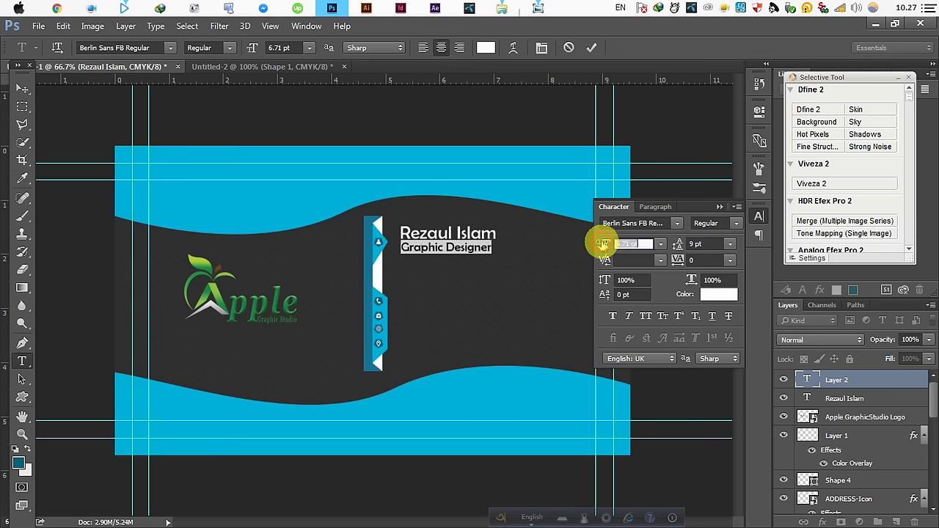
pyautogui.click(591, 48)
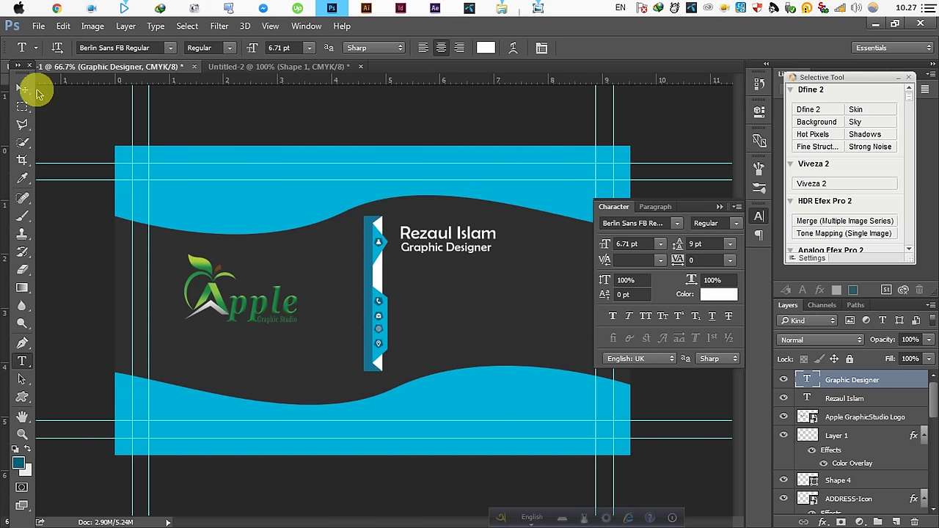
pyautogui.click(392, 304)
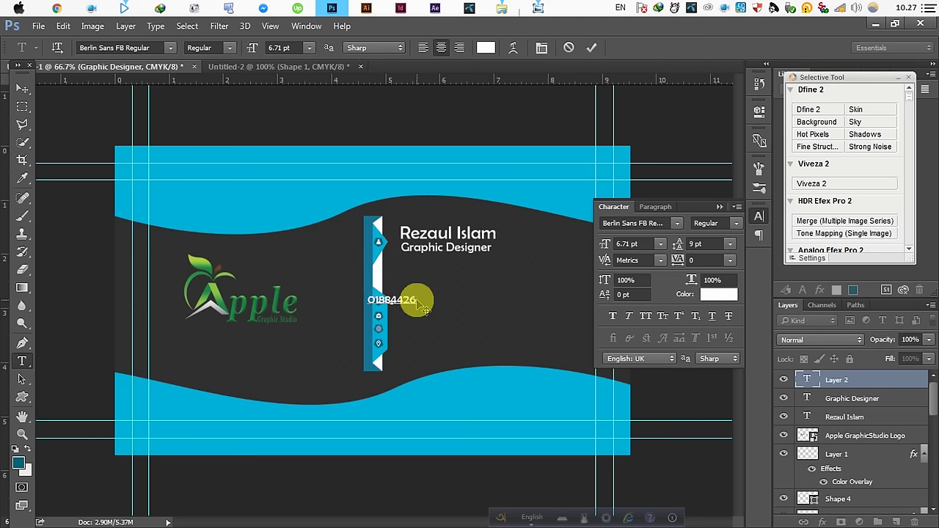
# Type the phone number in white and drag it beside the phone icon.
pyautogui.write('68')
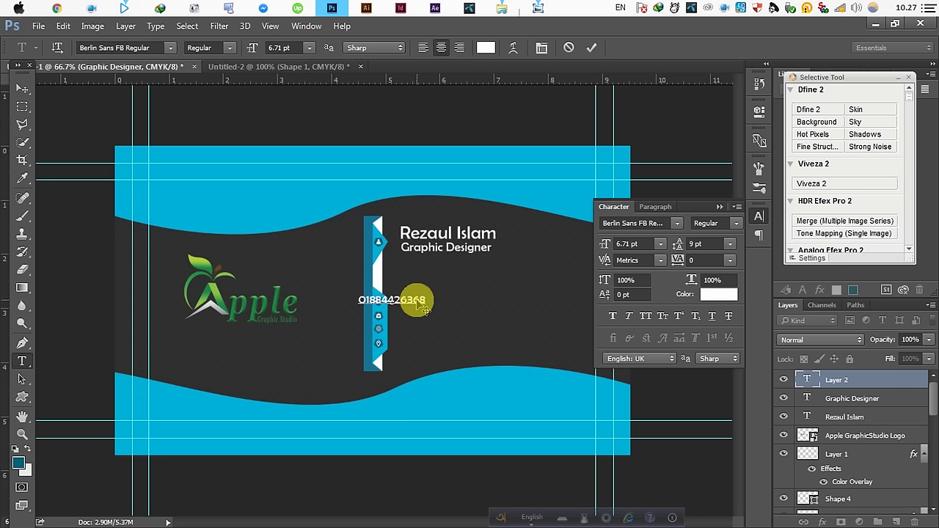
pyautogui.press('BackSpace')
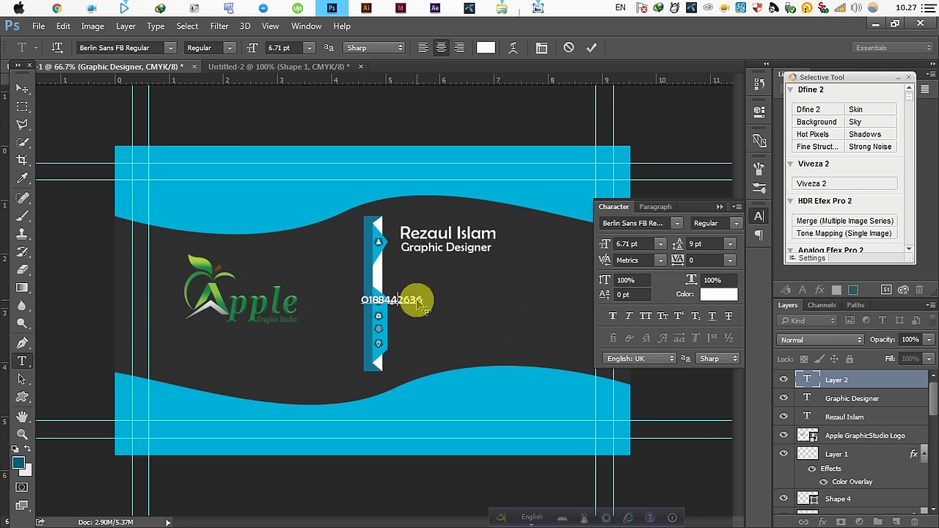
pyautogui.press('BackSpace')
pyautogui.press('BackSpace')
pyautogui.press('BackSpace')
pyautogui.write('6')
pyautogui.moveTo(493, 289); pyautogui.dragTo(543, 291)
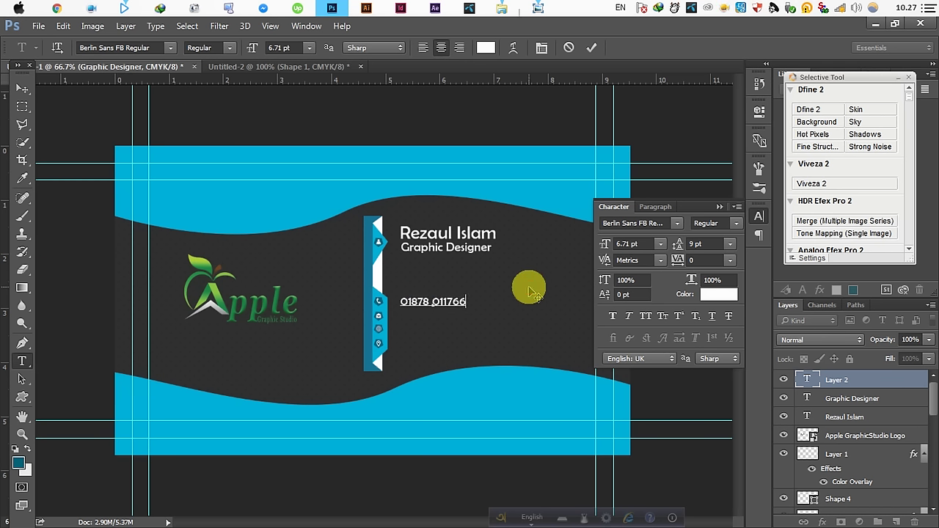
# Commit the phone number and add a vertical guide at about 5.28 cm.
pyautogui.click(591, 48)
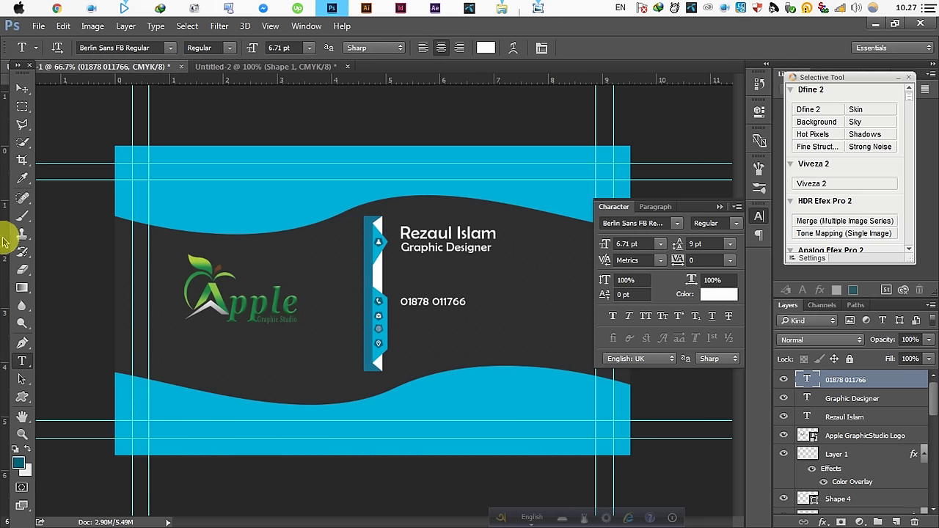
pyautogui.moveTo(7, 238); pyautogui.dragTo(403, 283)
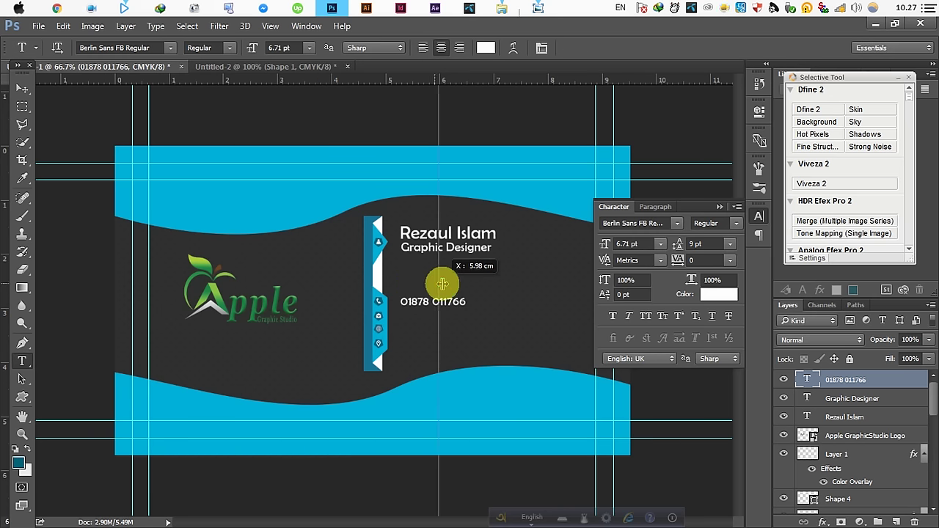
pyautogui.click(401, 318)
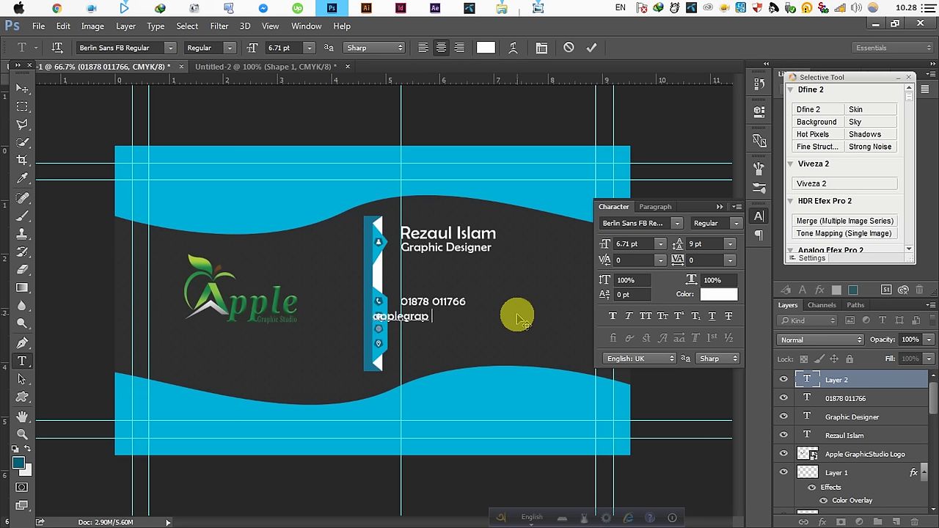
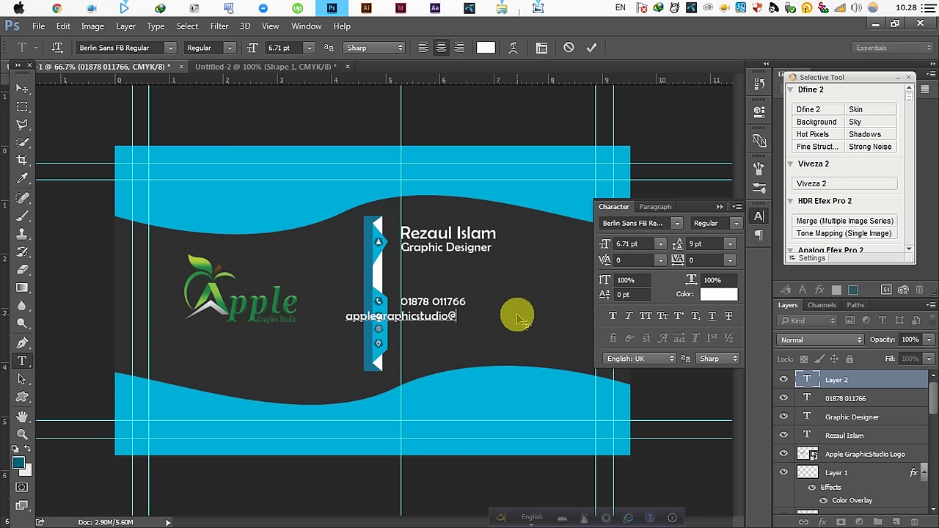
# Add the studio's e-mail address under the phone number, commit it, and nudge it up slightly.
pyautogui.hotkey('ctrl', 'shift', 'l')
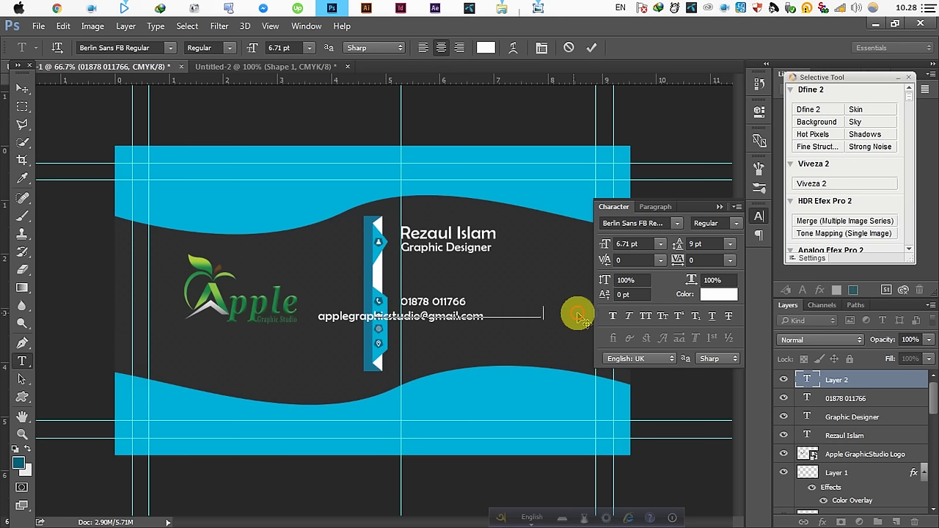
pyautogui.click(599, 318)
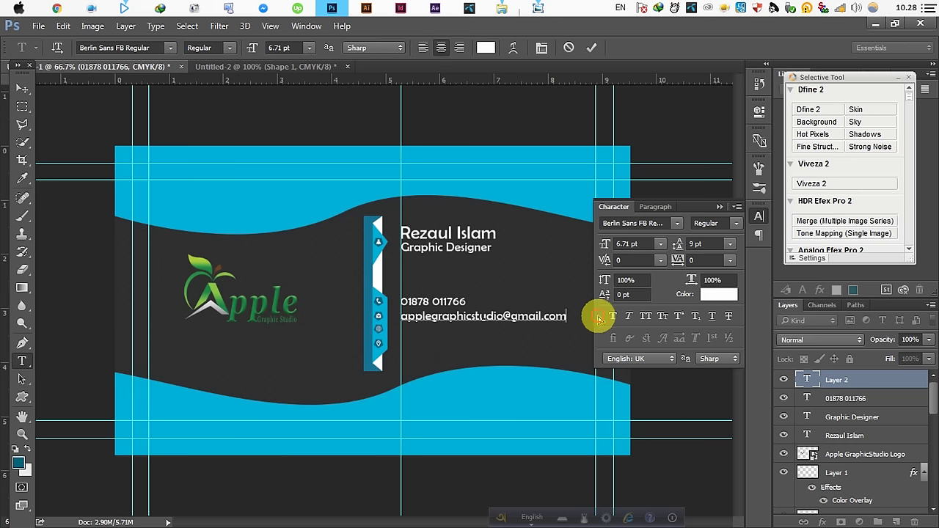
pyautogui.click(591, 46)
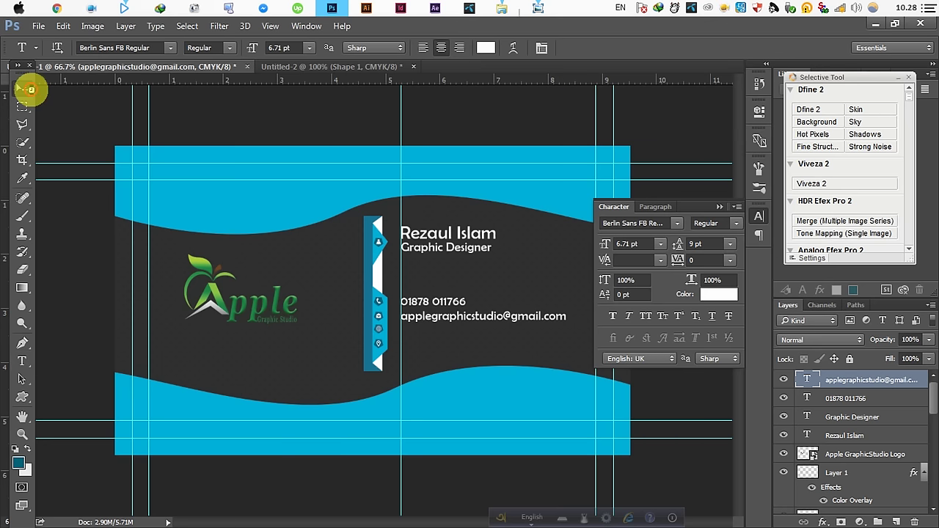
pyautogui.click(22, 89)
pyautogui.press('Up')
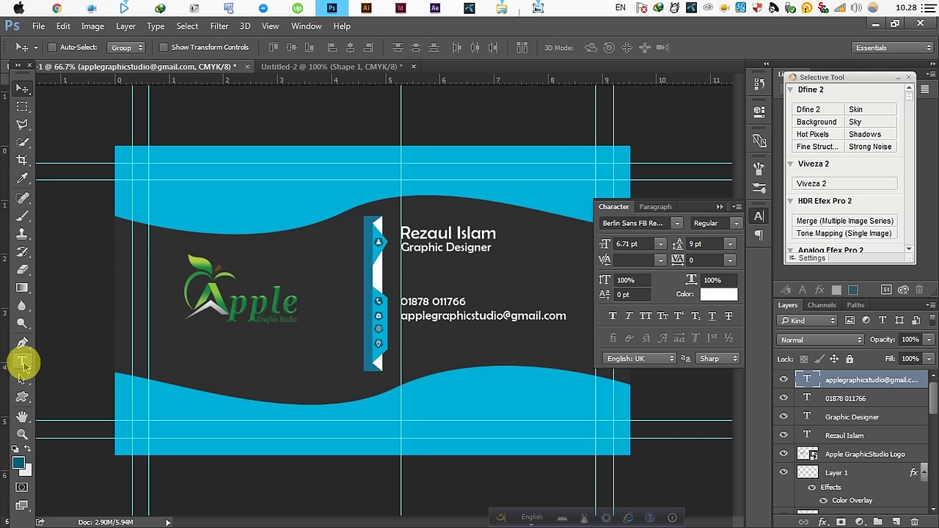
# Add 'legraphicstudio.com' below the e-mail, aligned with it, and commit.
pyautogui.click(22, 362)
pyautogui.click(401, 331)
pyautogui.write('www.app')
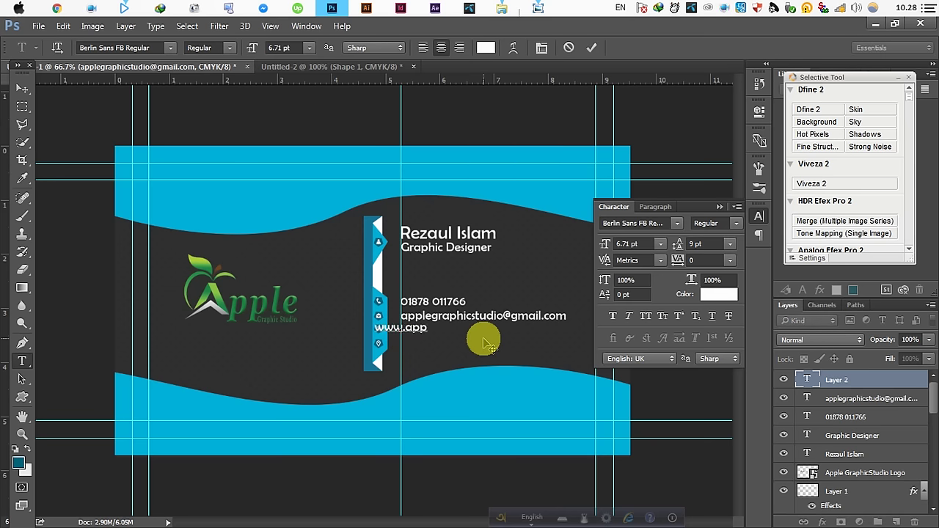
pyautogui.write('le')
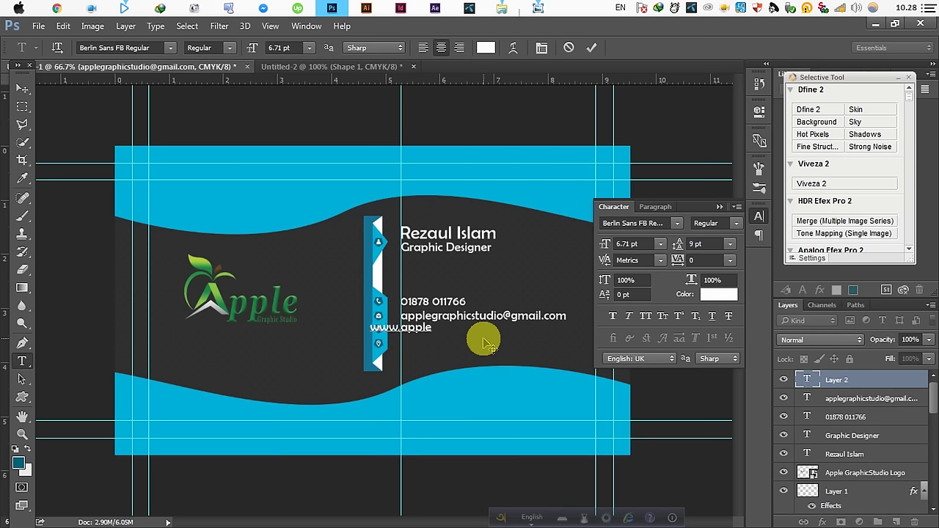
pyautogui.write('graphicstudio.com')
pyautogui.moveTo(513, 260); pyautogui.dragTo(584, 261)
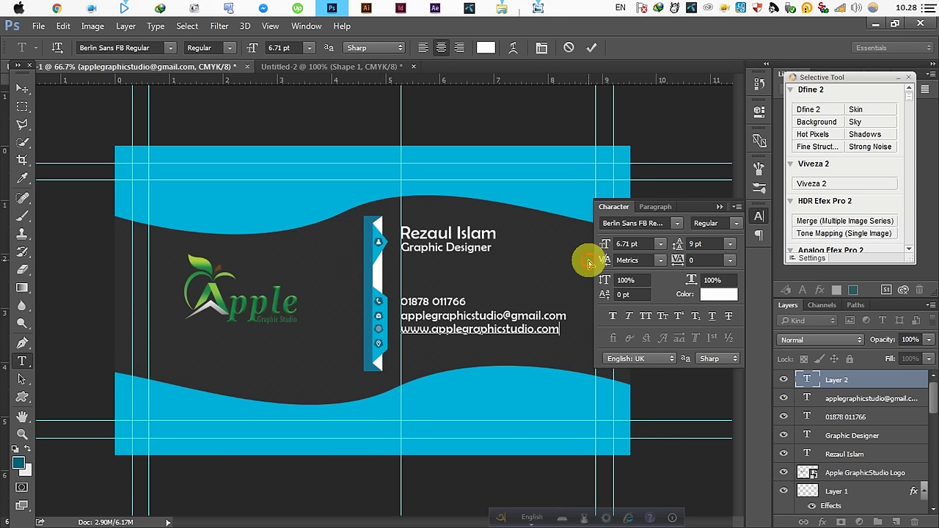
pyautogui.click(591, 47)
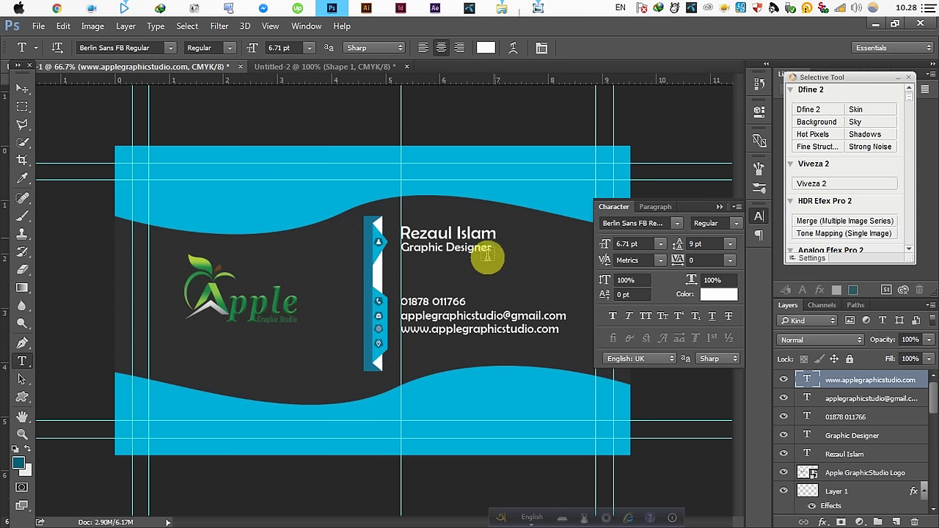
pyautogui.click(402, 345)
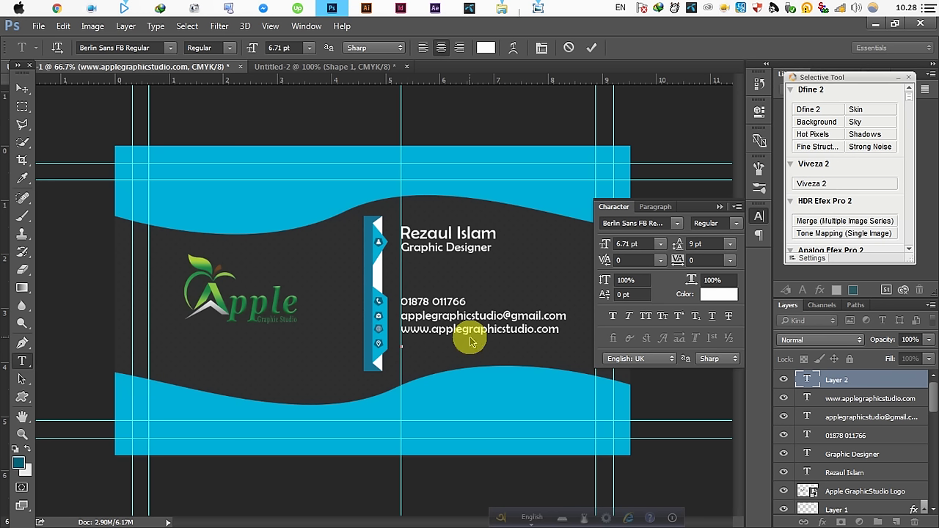
pyautogui.write('Noapara,')
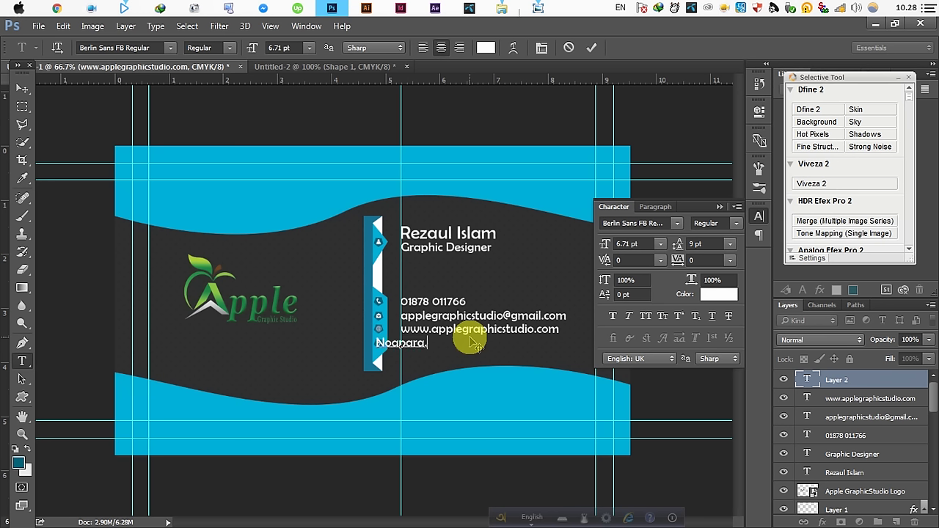
# Type the postal address below the website and reduce it to 5.71 pt.
pyautogui.write('Abhaynagar')
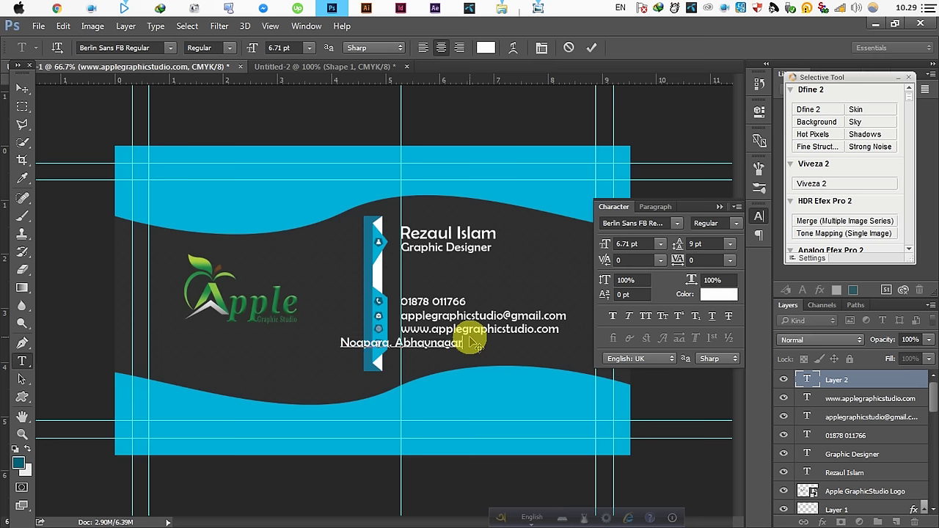
pyautogui.write(', Jessore')
pyautogui.hotkey('ctrl', 'shift', 'l')
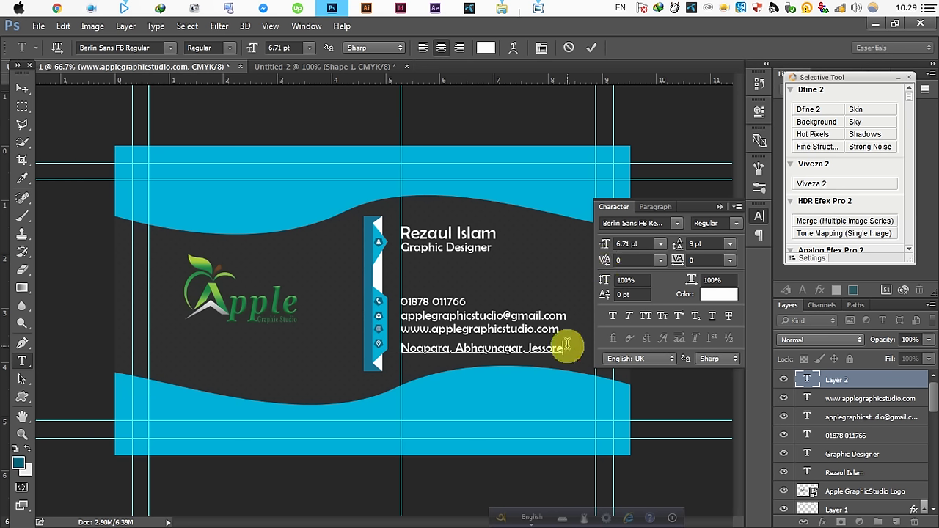
pyautogui.moveTo(565, 348); pyautogui.dragTo(400, 347)
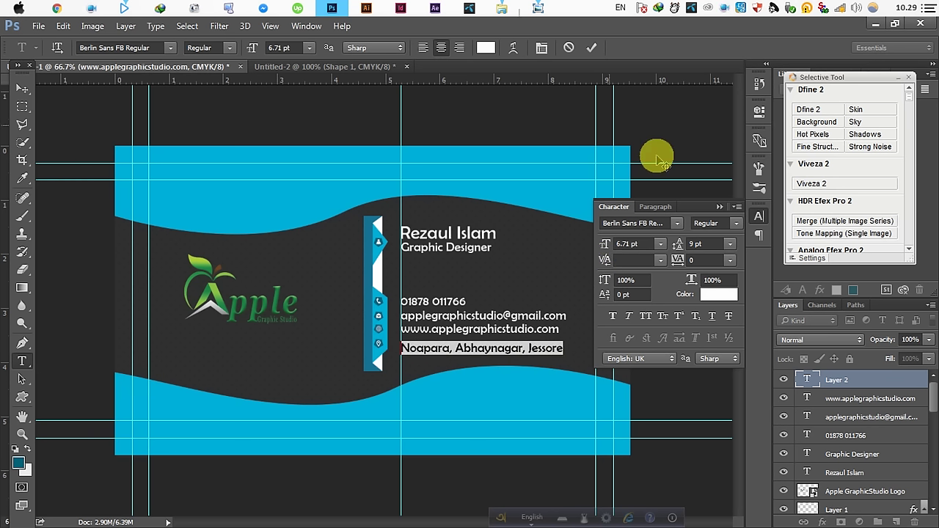
pyautogui.moveTo(606, 248); pyautogui.dragTo(606, 246)
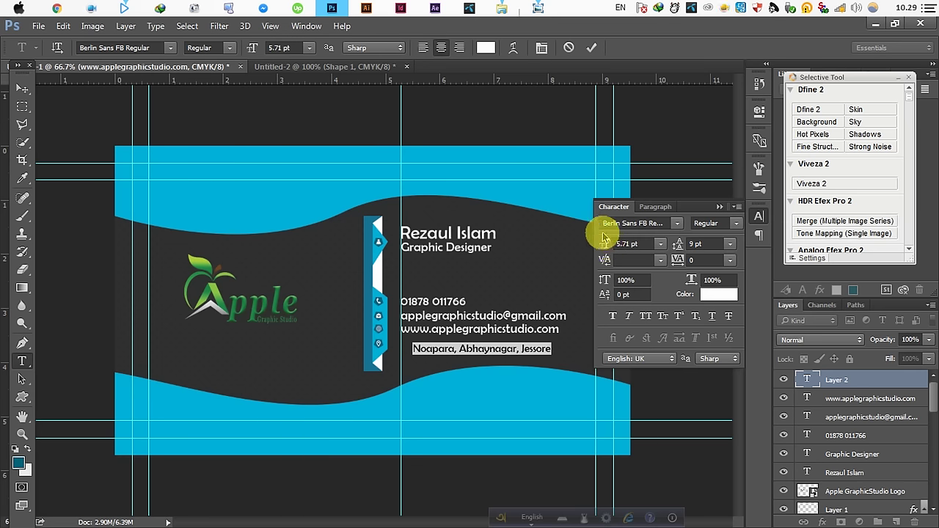
pyautogui.click(592, 48)
# Scale the address line slightly larger and align it under the website line.
pyautogui.hotkey('ctrl', 't')
pyautogui.moveTo(554, 354); pyautogui.dragTo(556, 356)
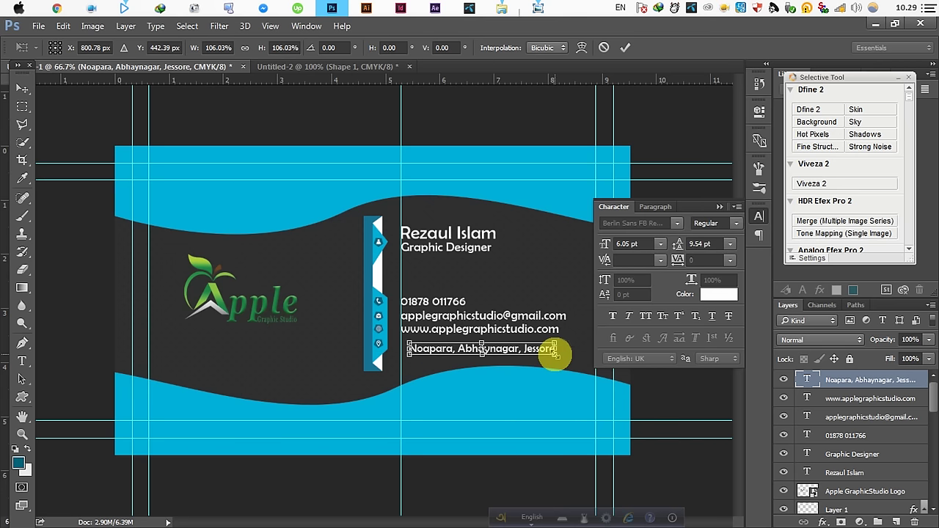
pyautogui.click(625, 48)
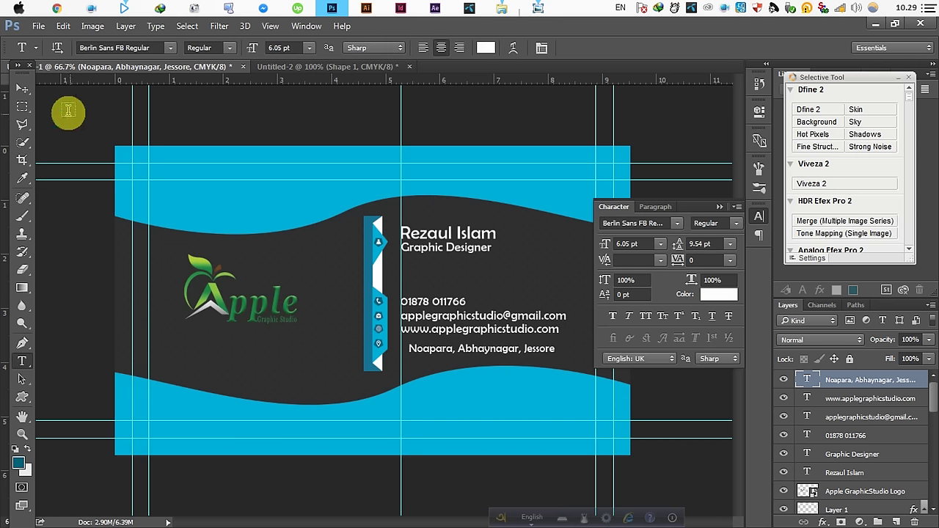
pyautogui.click(22, 89)
pyautogui.moveTo(488, 266); pyautogui.dragTo(488, 268)
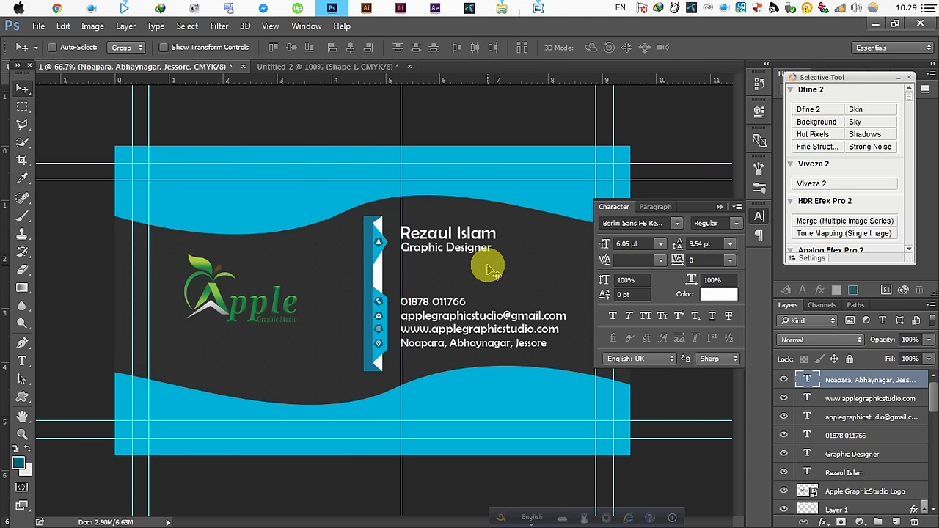
pyautogui.hotkey('ctrl', '-')
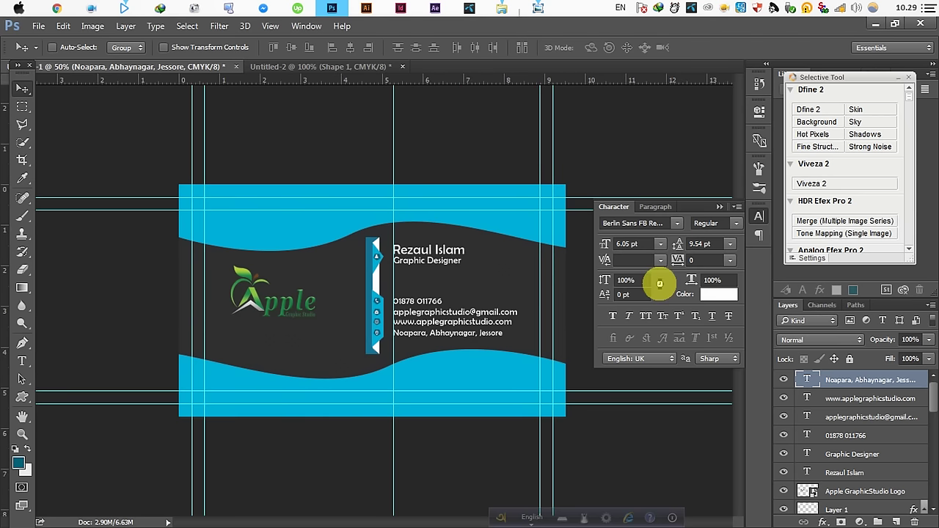
# Delete the centre vertical guide and close Untitled-2 without saving.
pyautogui.moveTo(392, 287)
pyautogui.mouseDown()
pyautogui.moveTo(146, 288)
pyautogui.moveTo(7, 252)
pyautogui.mouseUp()
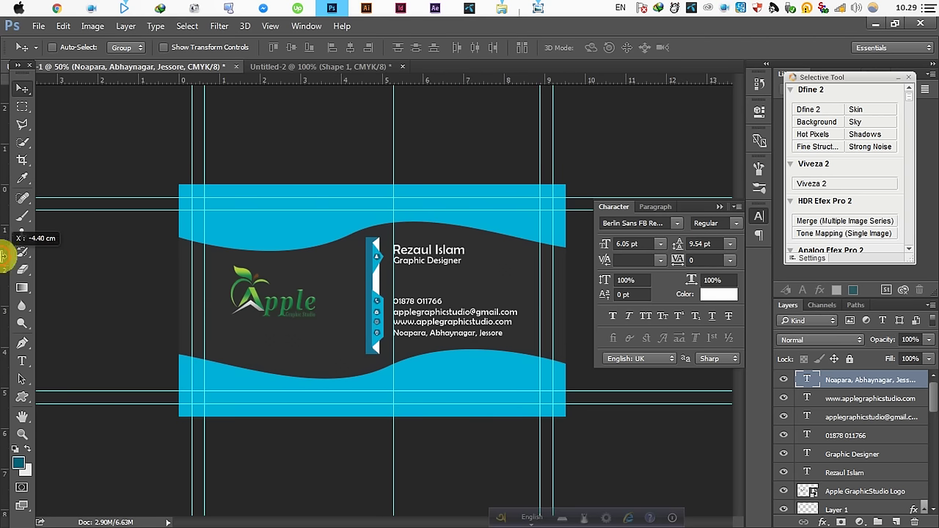
pyautogui.click(719, 206)
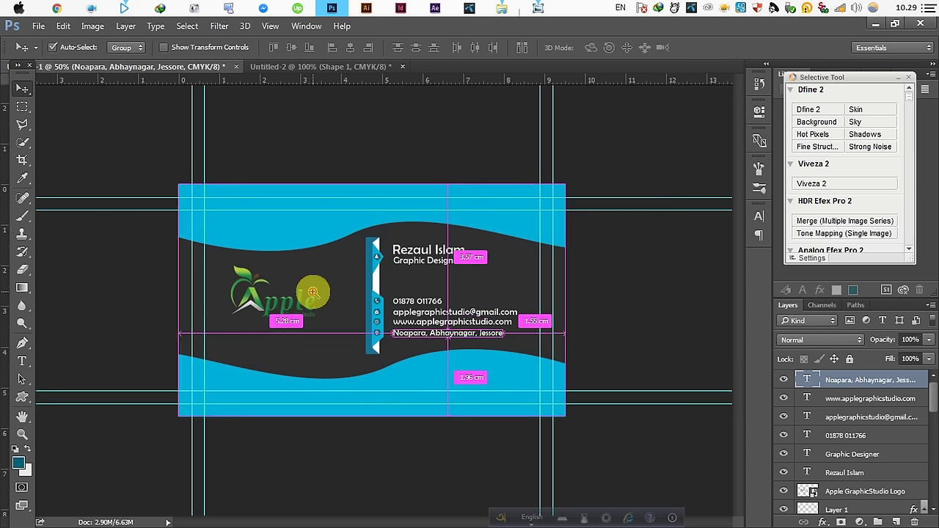
pyautogui.hotkey('ctrl', '+')
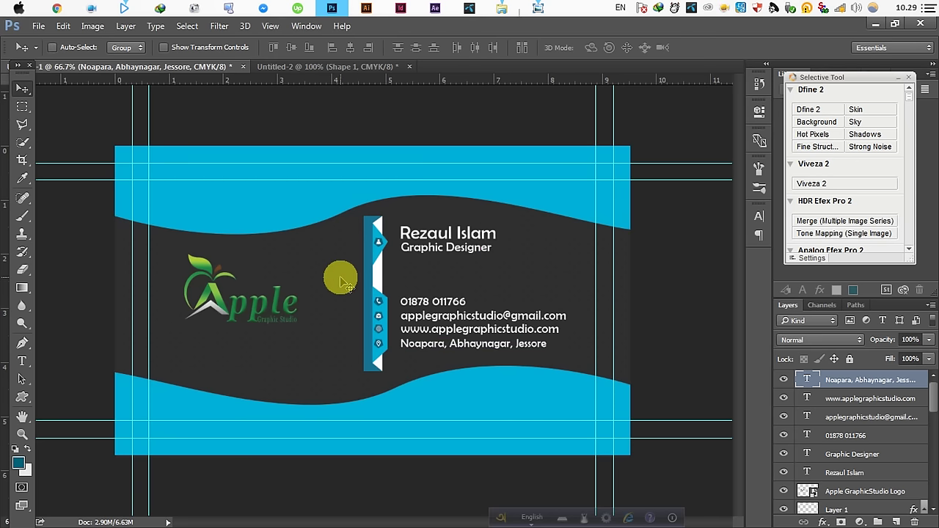
pyautogui.click(409, 66)
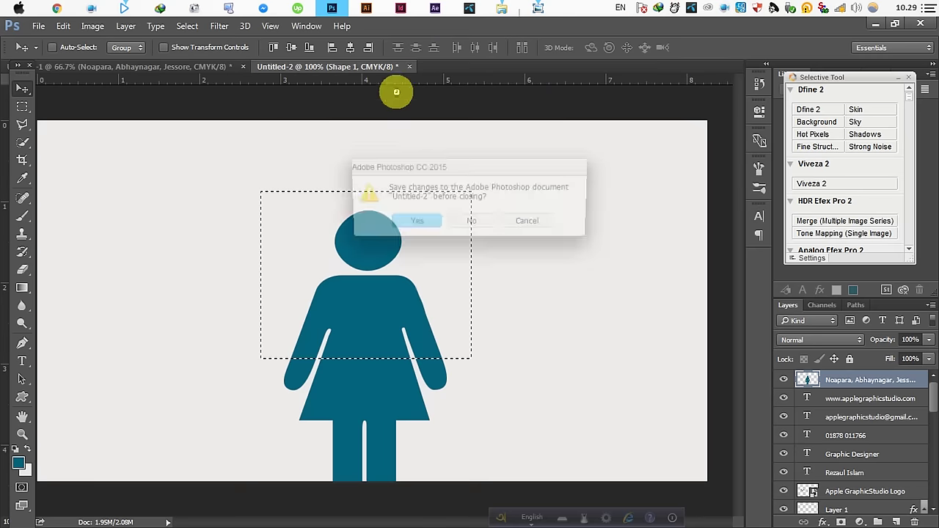
pyautogui.click(457, 222)
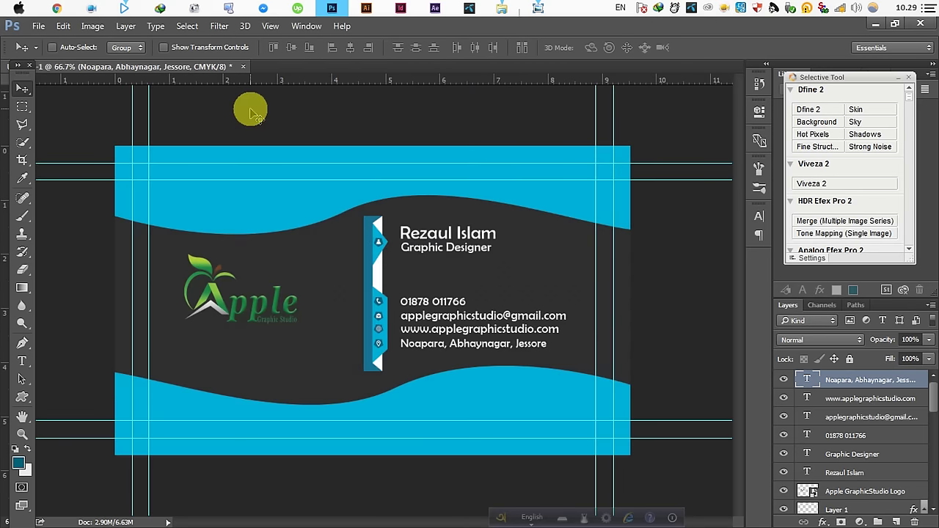